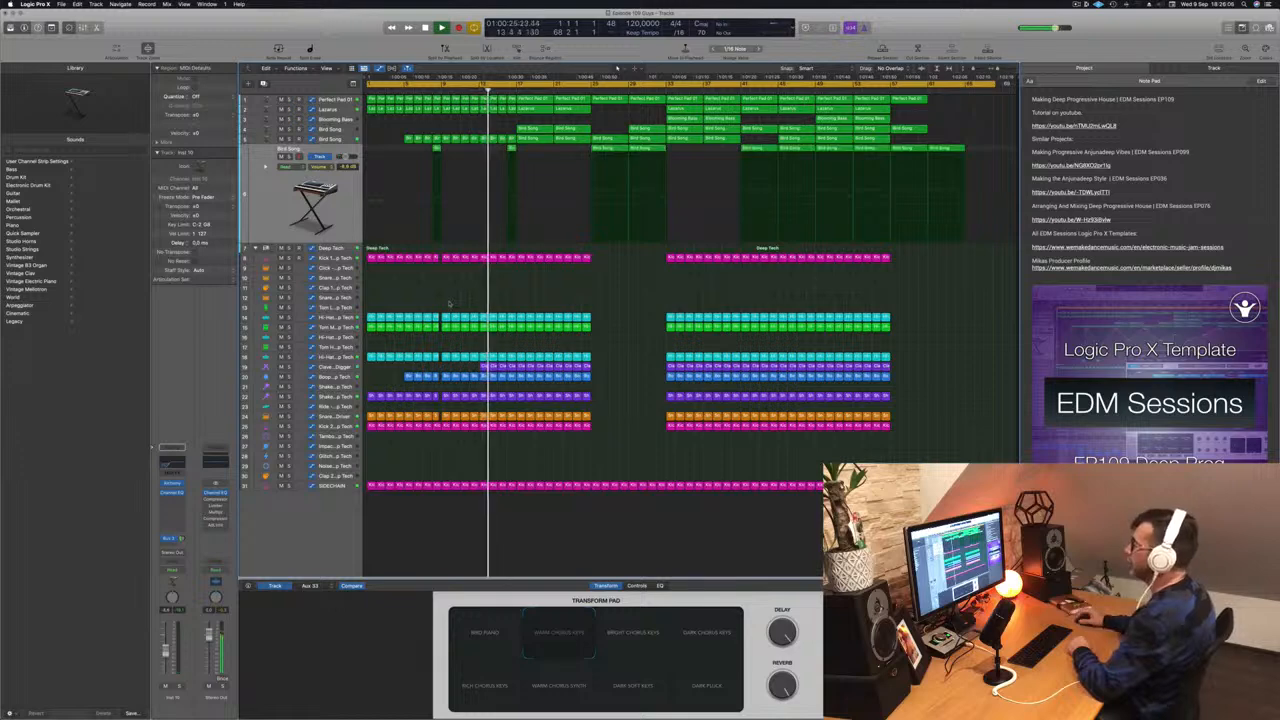
# - Play through the arrangement while inspecting the Clave - Crate Digger track and the two Bird Song tracks 4 and 6
pyautogui.click(328, 368)
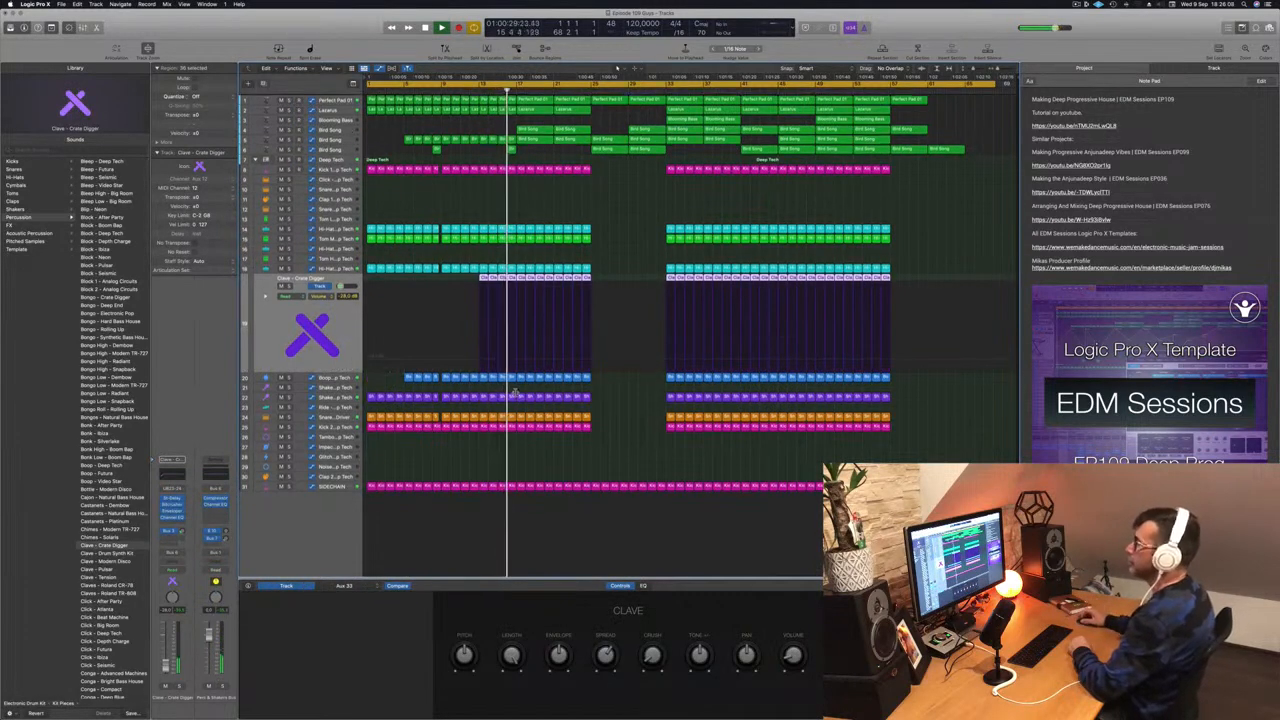
pyautogui.click(598, 207)
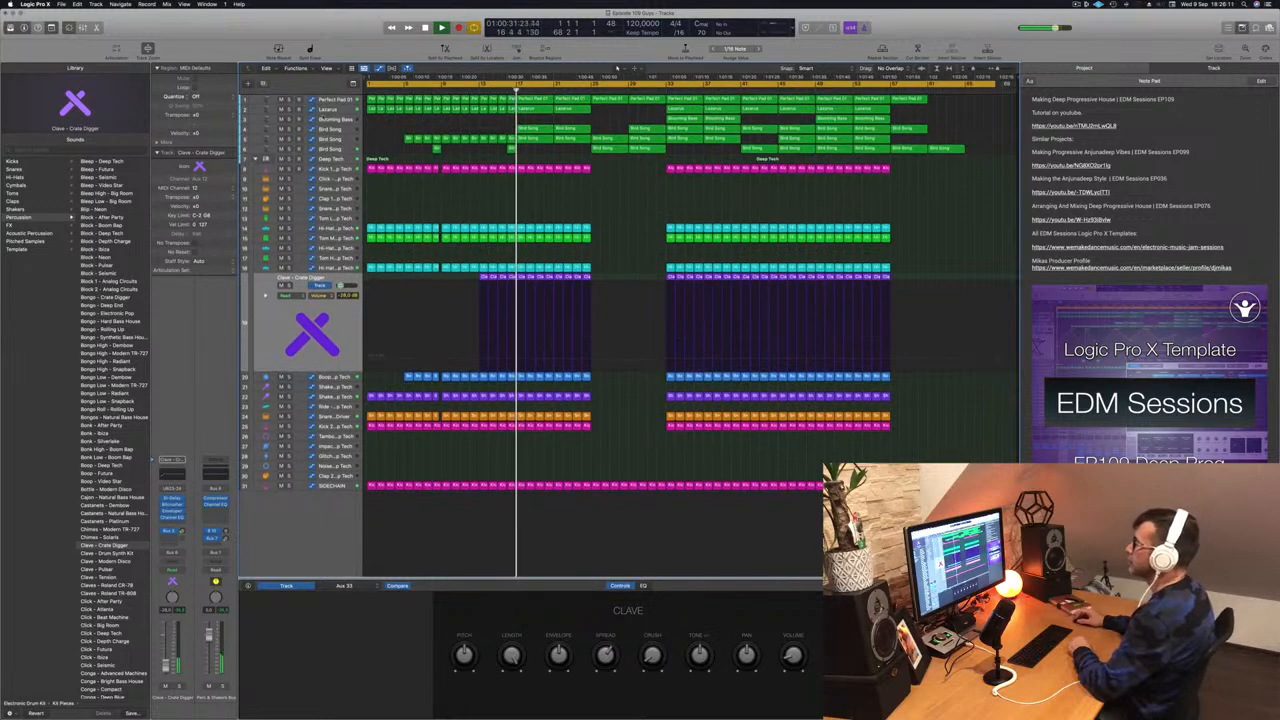
pyautogui.click(335, 130)
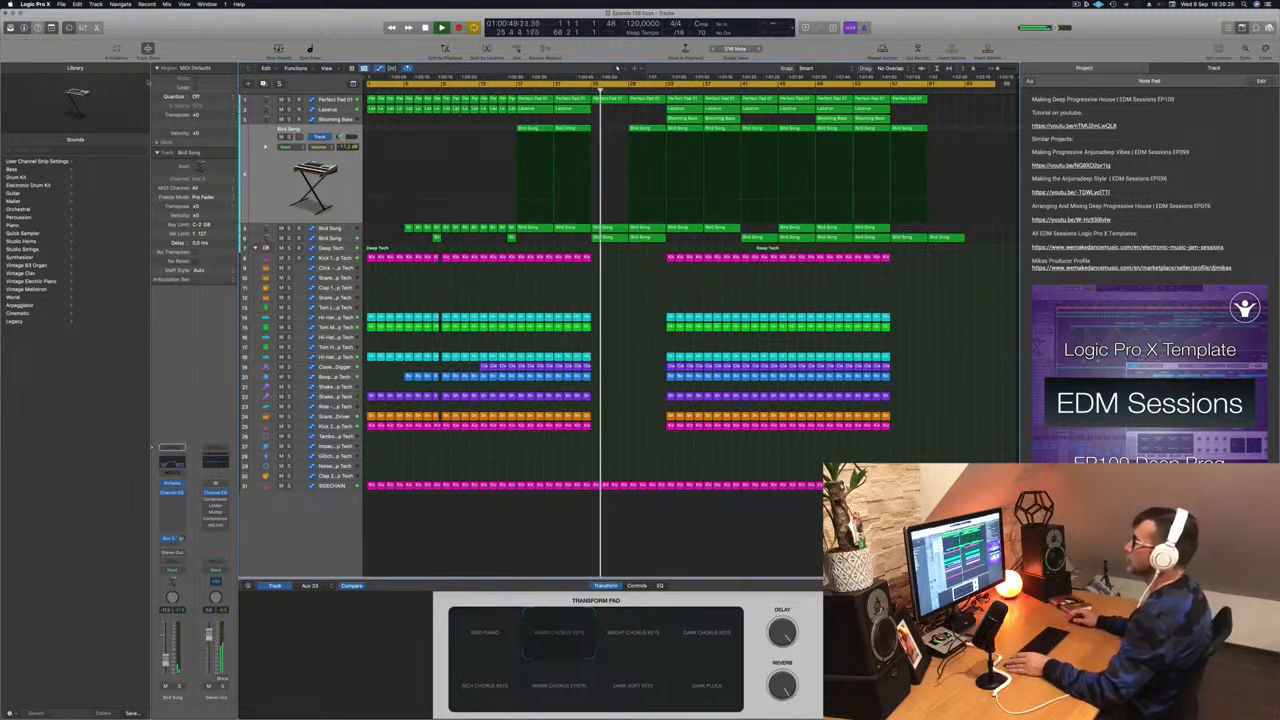
pyautogui.click(349, 239)
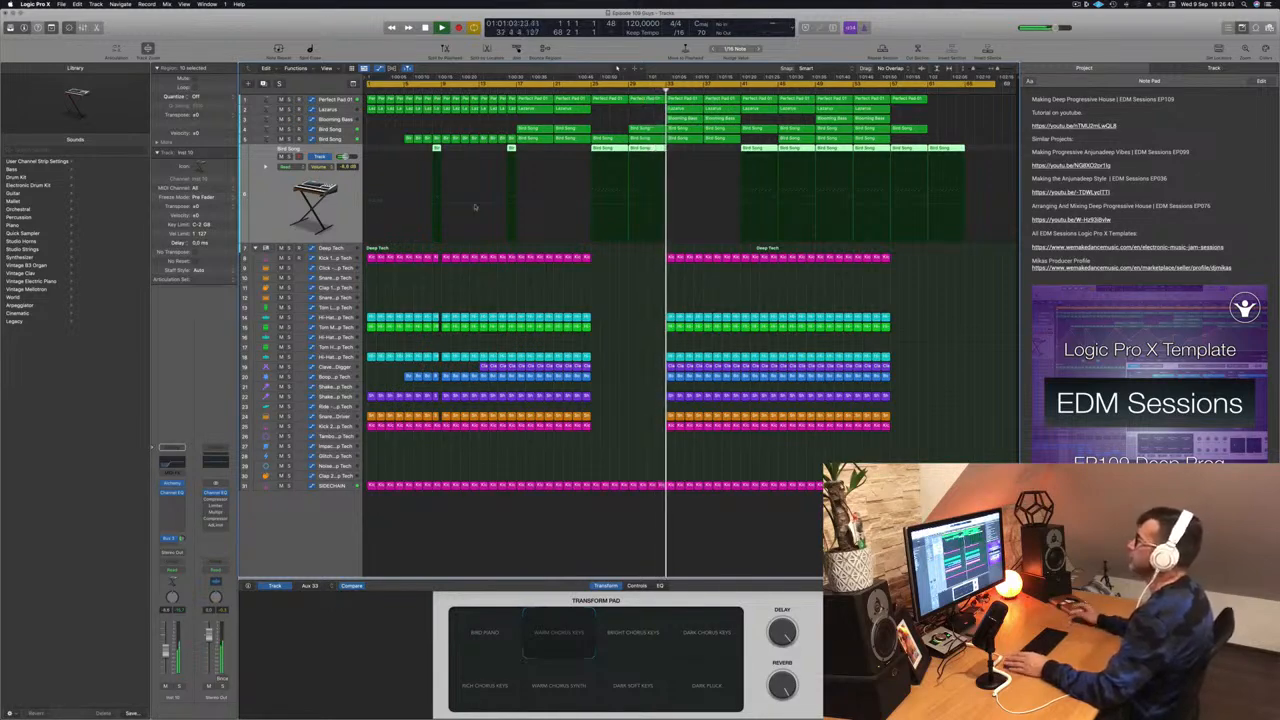
pyautogui.click(625, 320)
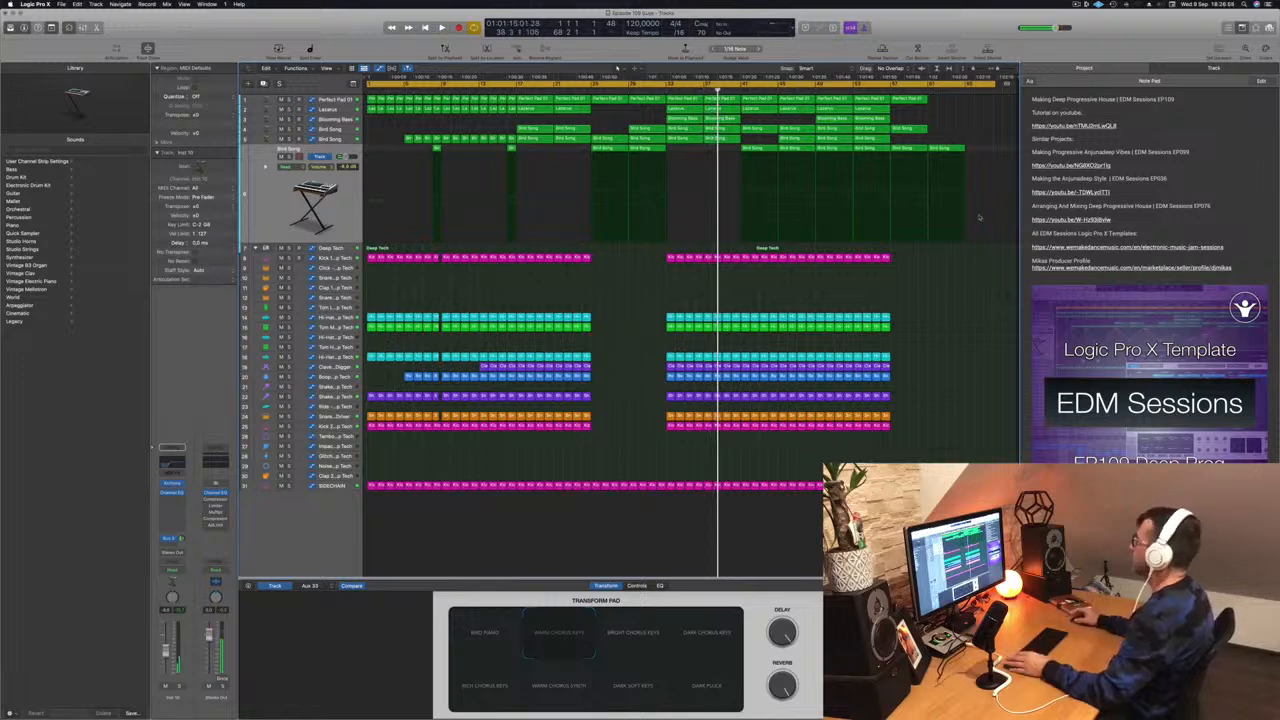
# - Hide the project notes to give the arrangement the full width
pyautogui.press('alt+super+p')
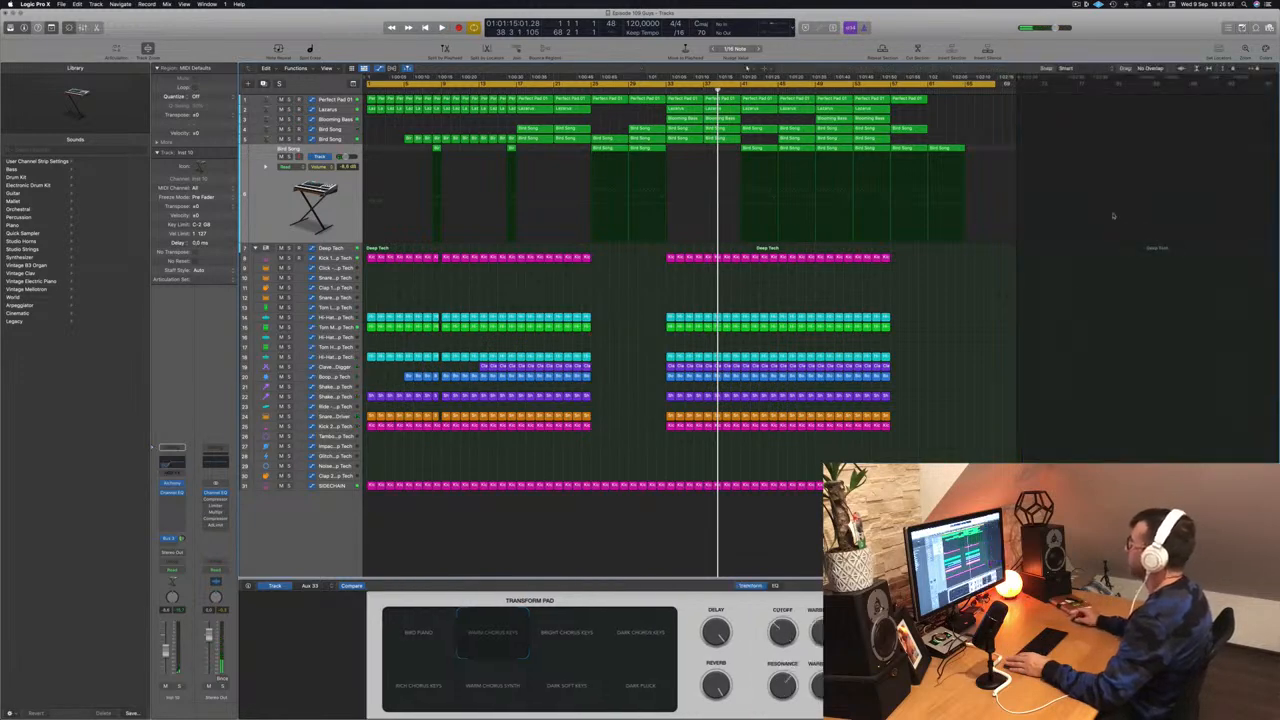
pyautogui.scroll(5, 968, 303)
pyautogui.scroll(-3, 968, 303)
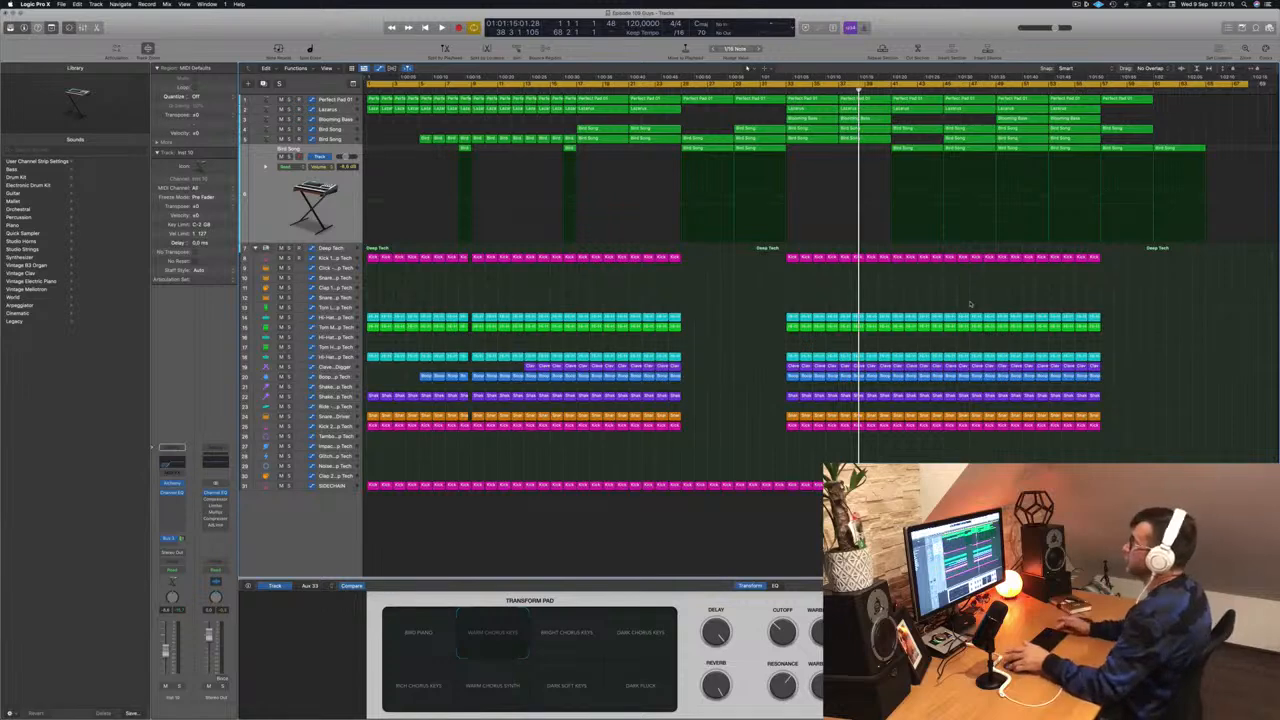
# - Set the cycle range to bars 1–9 and repeat that section across all tracks three times
pyautogui.press('Return')
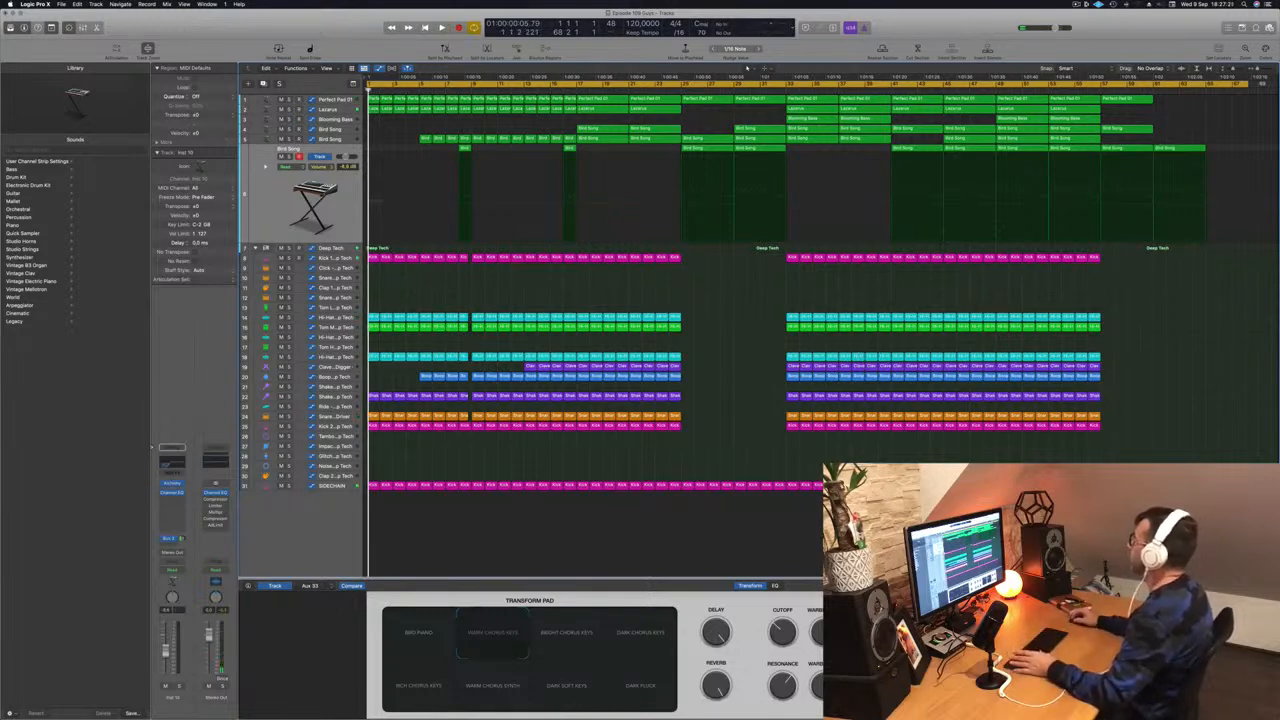
pyautogui.moveTo(1248, 83); pyautogui.dragTo(469, 128)
pyautogui.press('space')
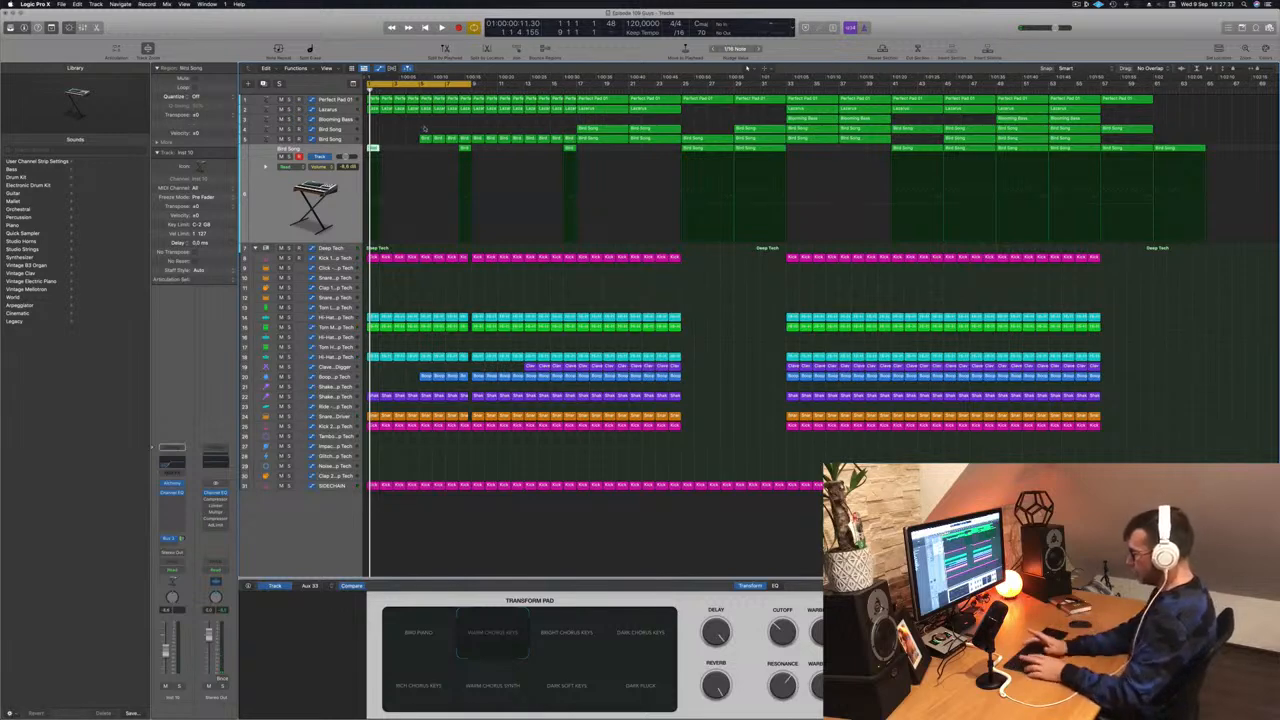
pyautogui.press('super+r')
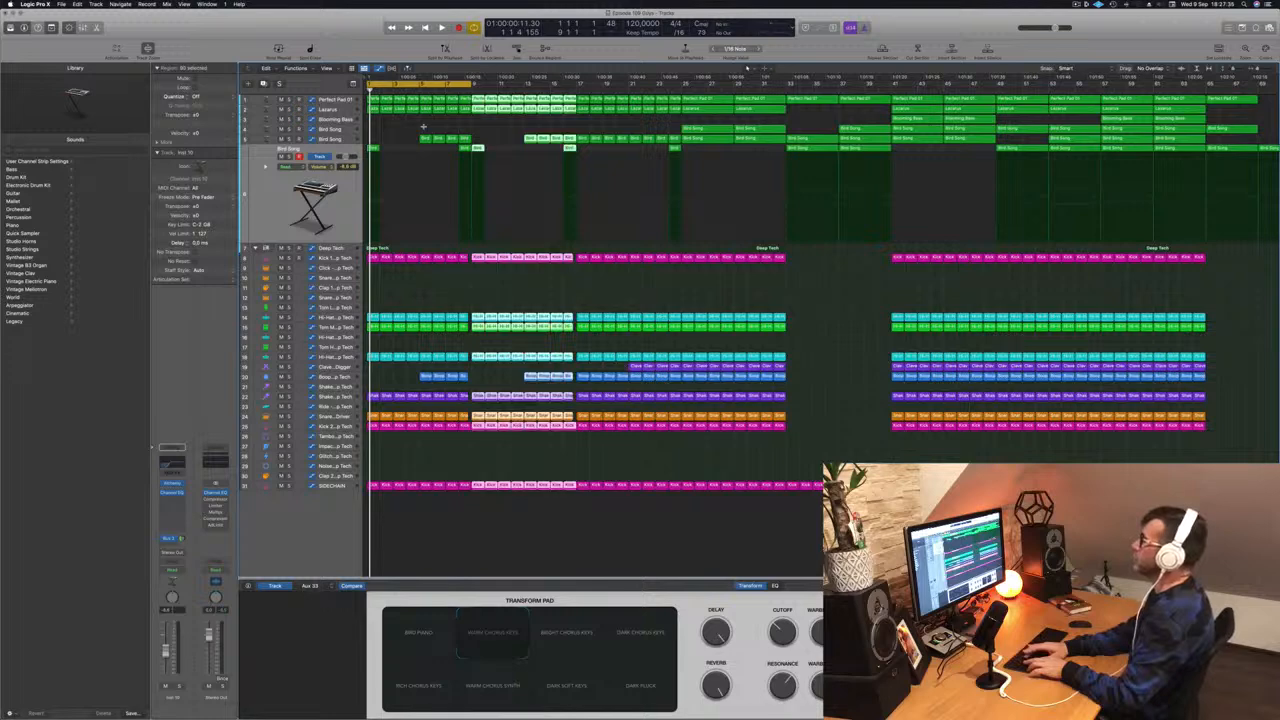
pyautogui.press('super+r')
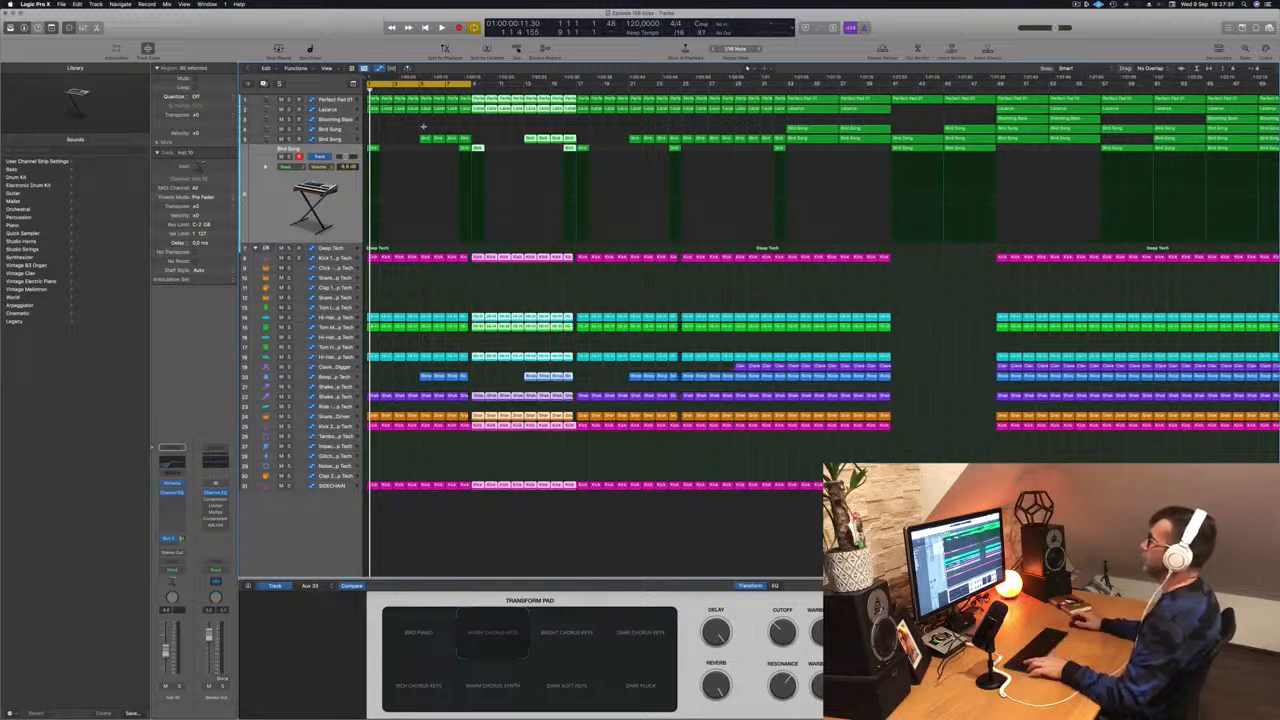
pyautogui.press('super+r')
# - Audition the start of the intro with the hi-hat on track 18 muted
pyautogui.press('space')
pyautogui.scroll(-3, 616, 171)
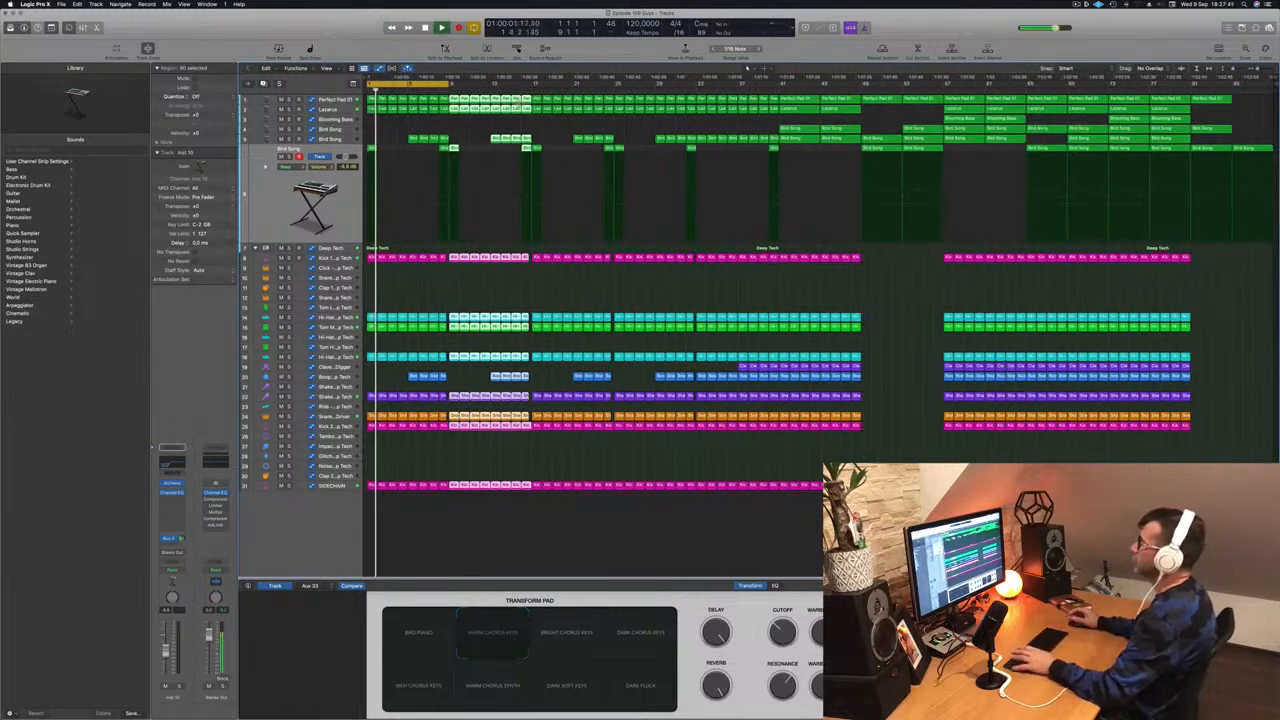
pyautogui.press('space')
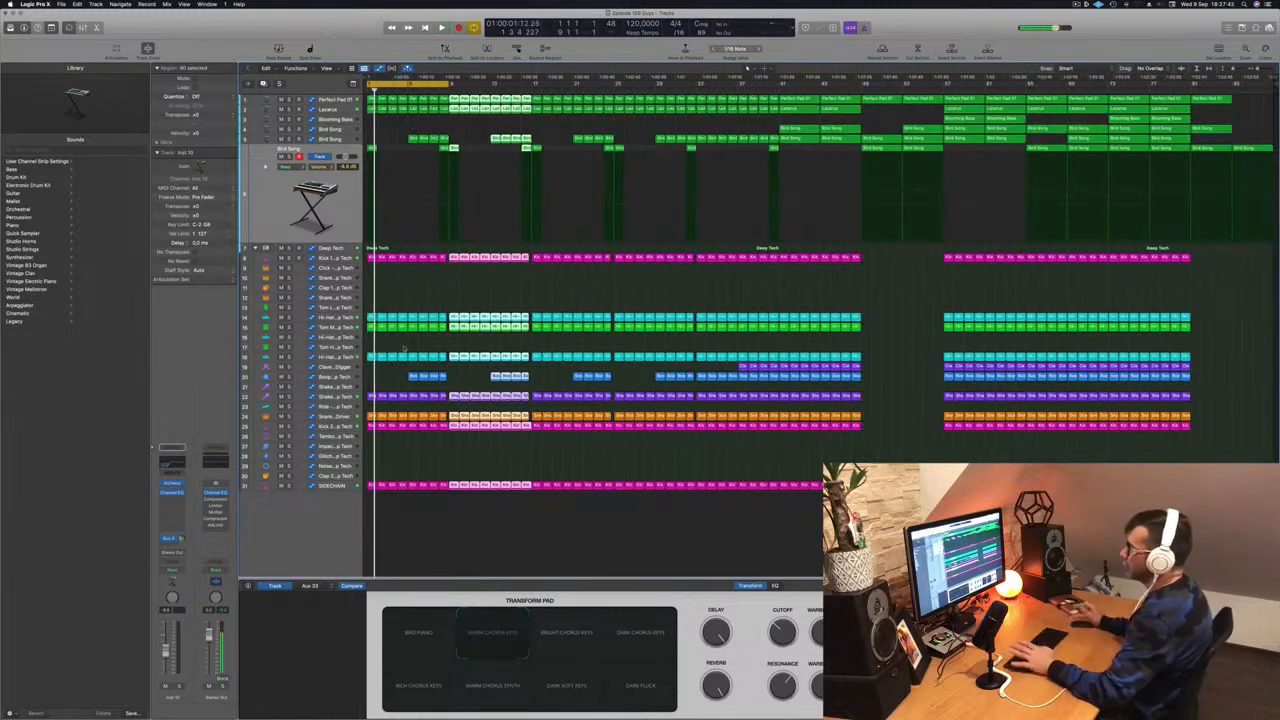
pyautogui.press('m')
pyautogui.press('space')
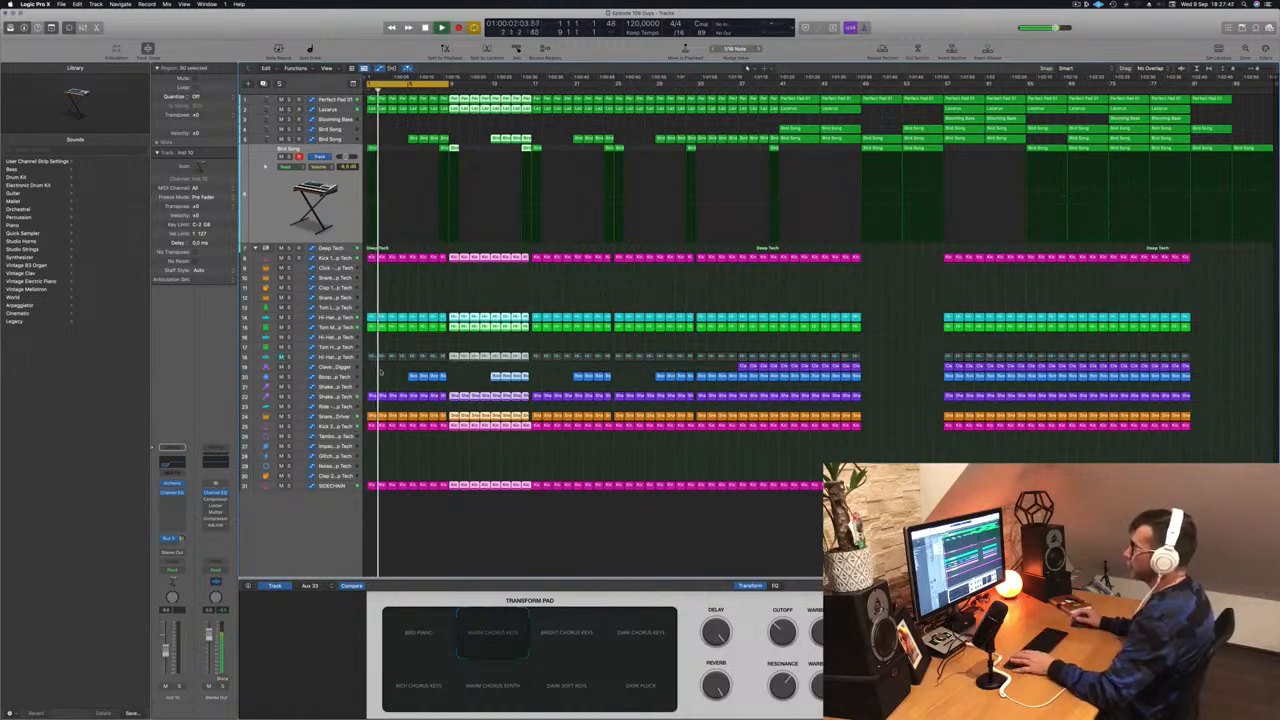
pyautogui.scroll(5, 388, 372)
pyautogui.hscroll(-3, 390, 368)
pyautogui.press('space')
# - Delete the hi-hat regions on track 18 between bars 1 and 9 and unmute the track
pyautogui.moveTo(383, 346); pyautogui.dragTo(541, 357)
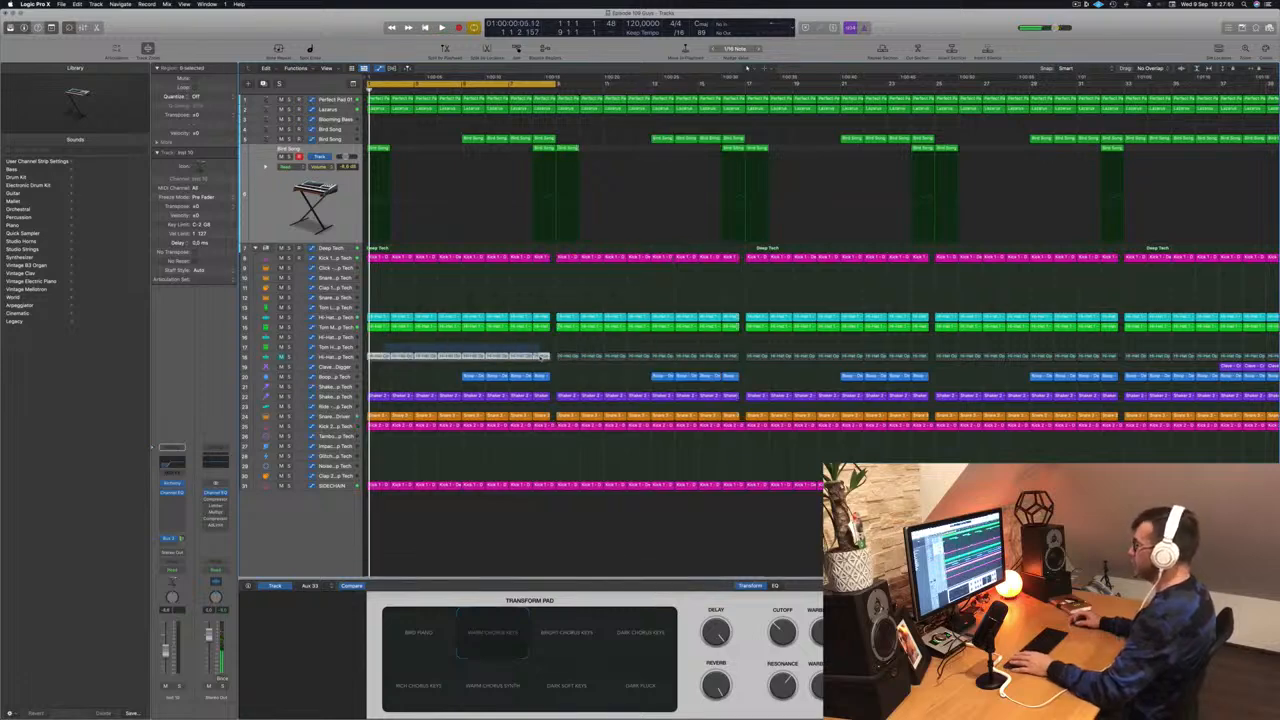
pyautogui.click(282, 357)
pyautogui.press('Delete')
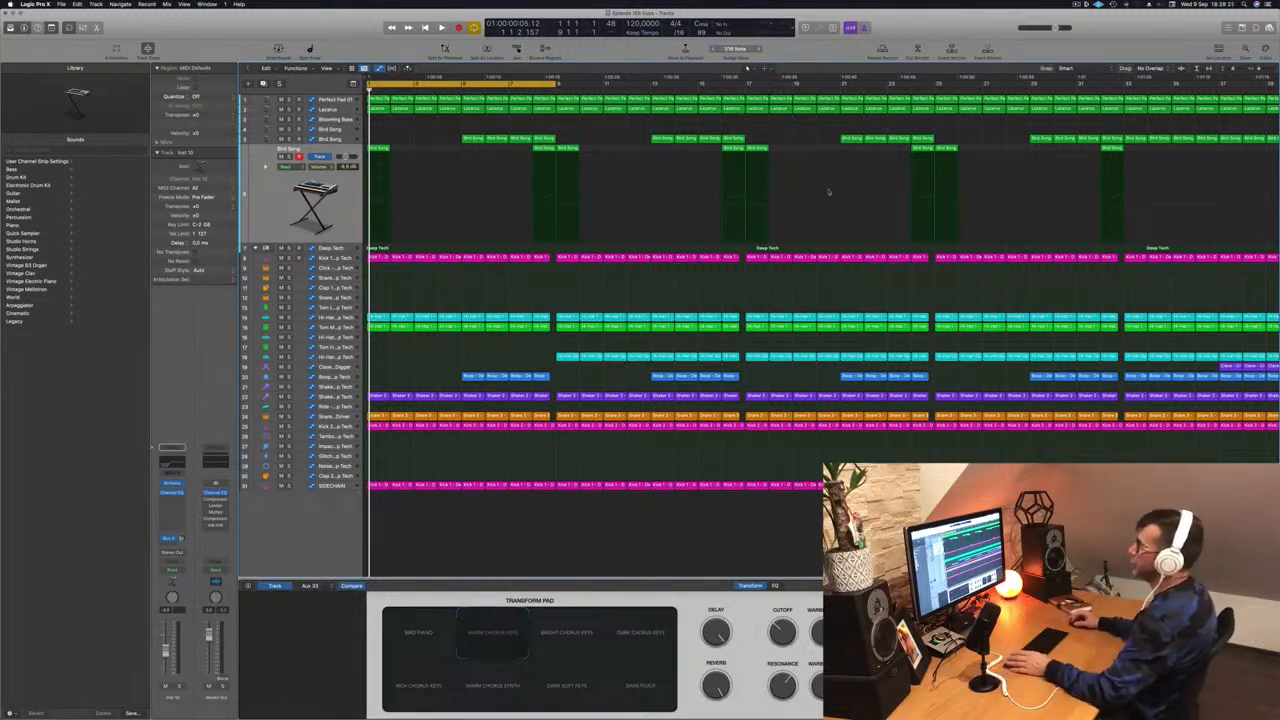
# - Delete the Bird Song region at bar 1 on track 6 and replay the intro from the start
pyautogui.press('space')
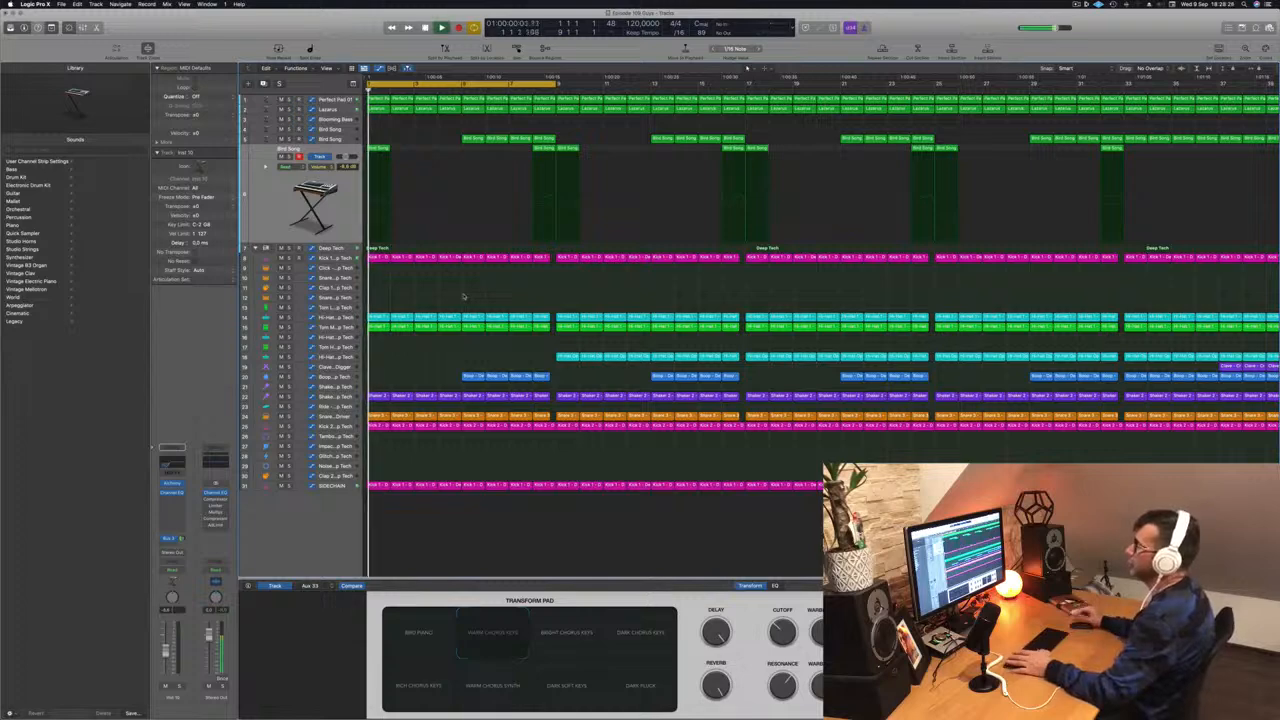
pyautogui.moveTo(425, 147); pyautogui.dragTo(359, 156)
pyautogui.press('Return')
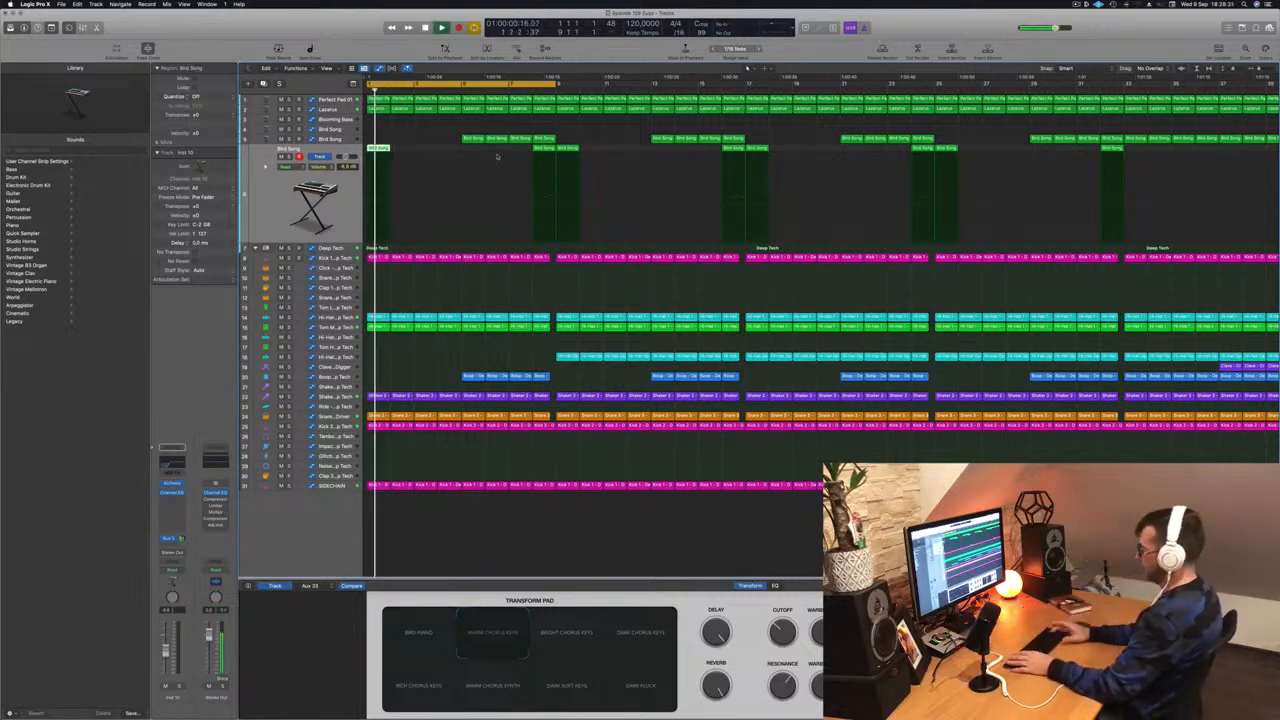
pyautogui.press('Return')
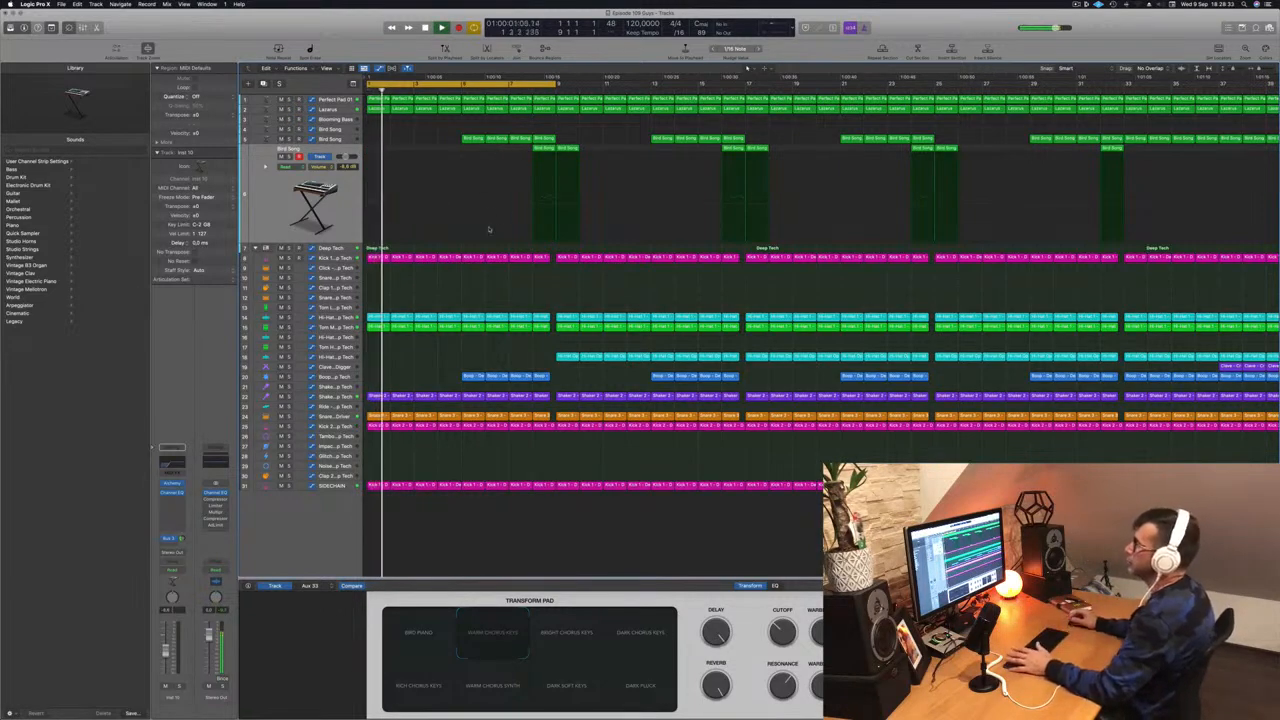
pyautogui.press('Return')
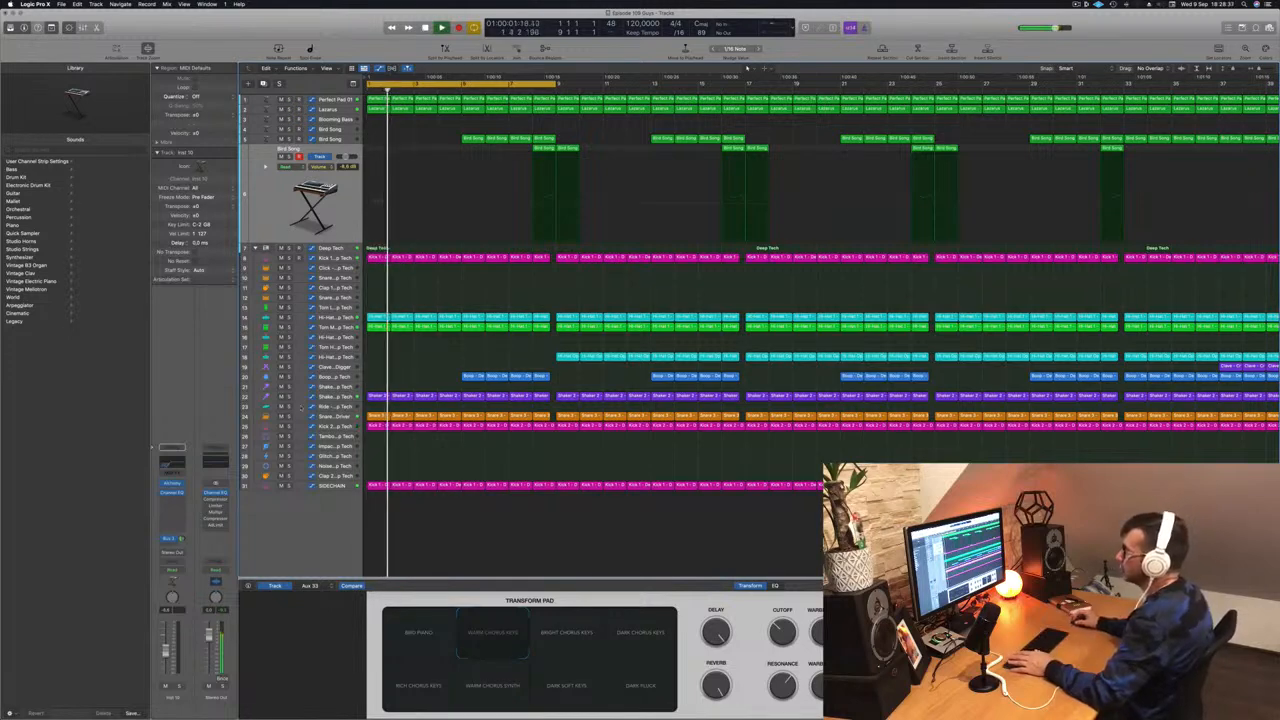
# - Audition the Shaker 2 and Snare 1 - Pile Driver tracks in the intro, soloing the snare briefly
pyautogui.click(346, 398)
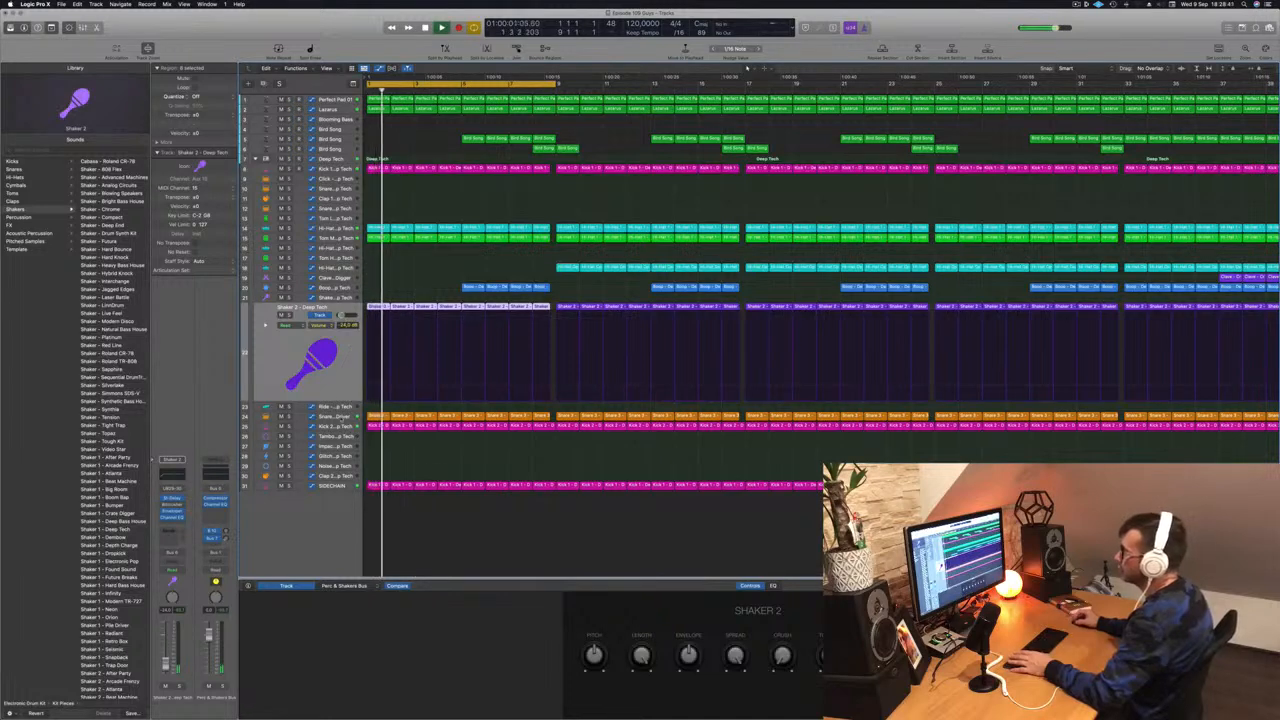
pyautogui.click(341, 416)
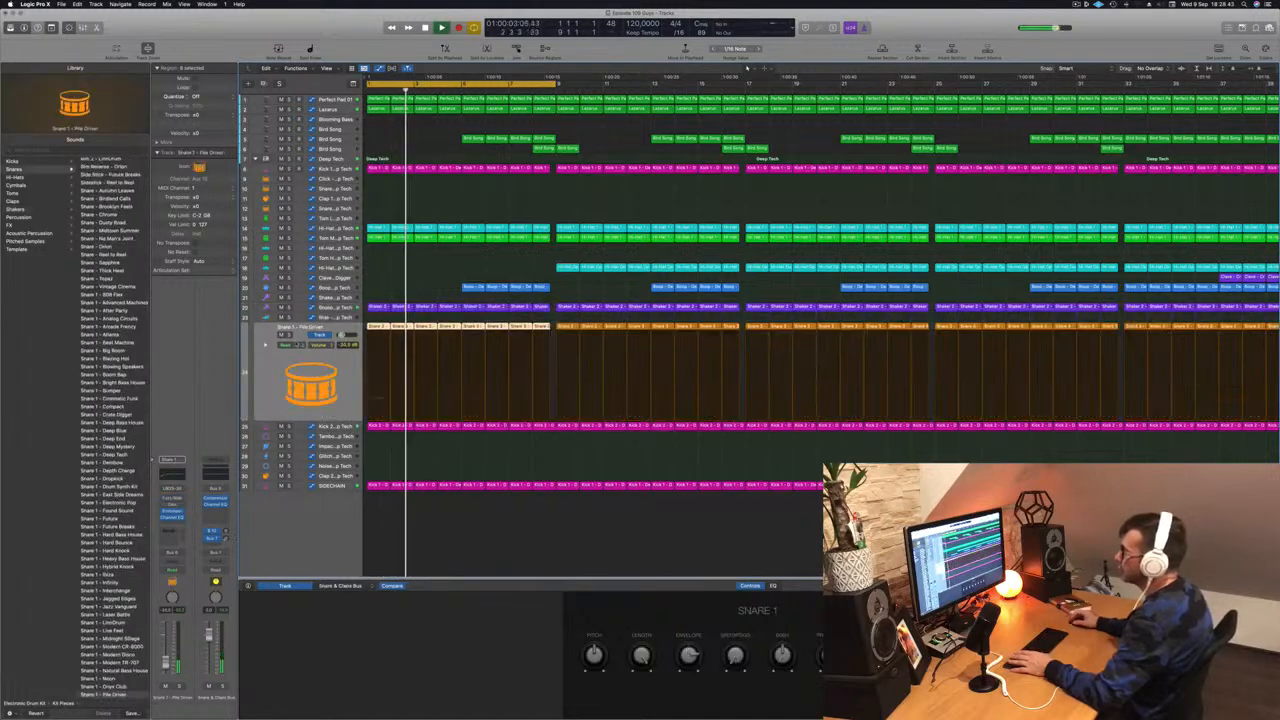
pyautogui.press('s')
pyautogui.press('s')
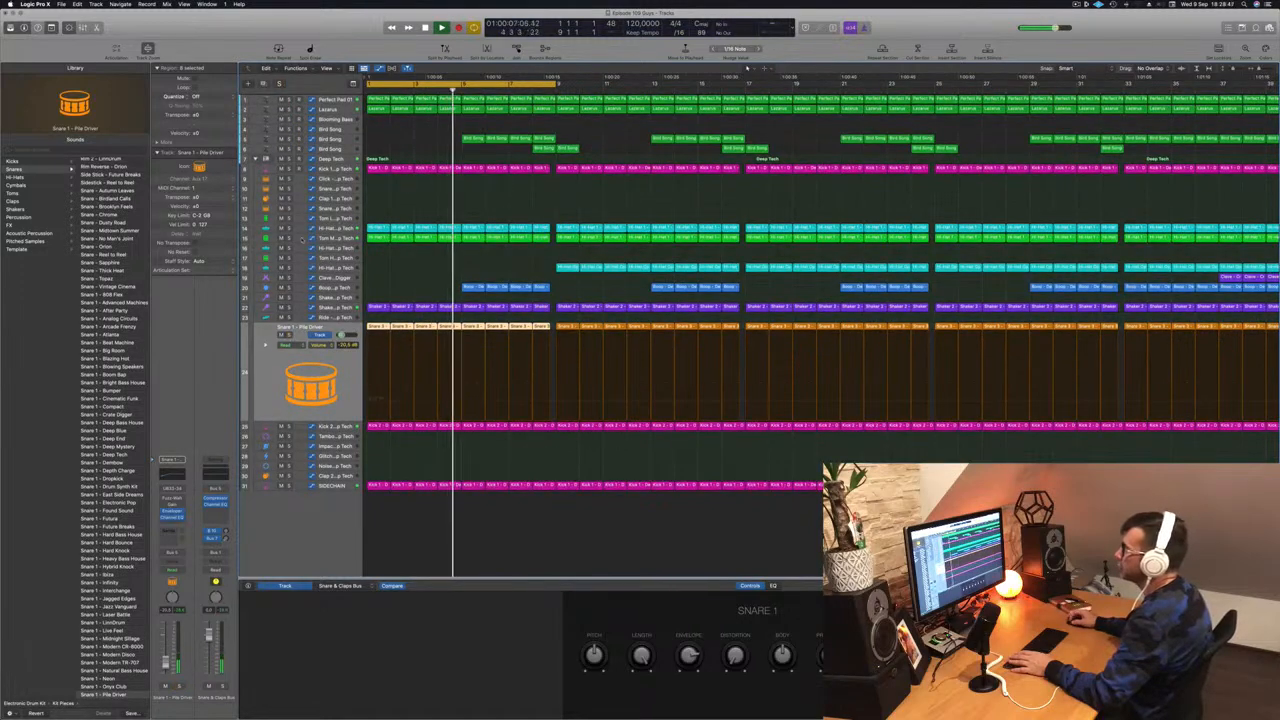
# - Delete the green percussion regions on track 15 between bars 1 and 9 and replay from the start
pyautogui.click(289, 239)
pyautogui.press('space')
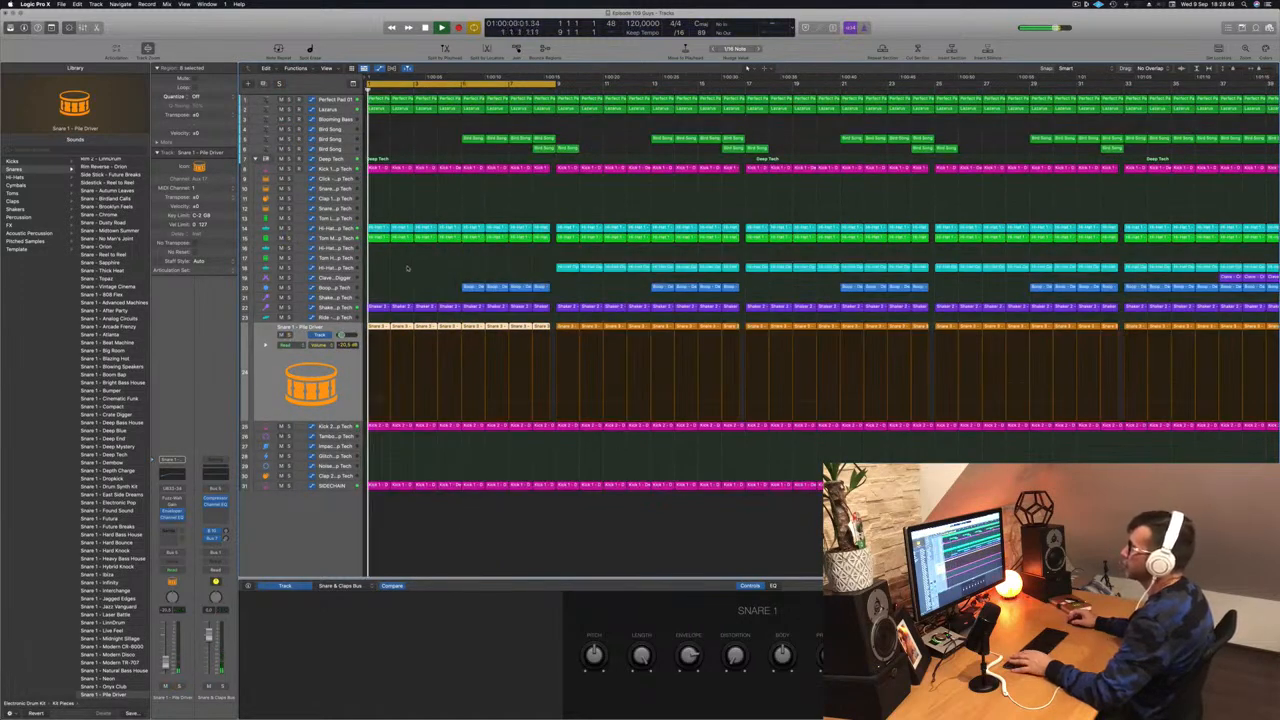
pyautogui.moveTo(530, 249); pyautogui.dragTo(544, 242)
pyautogui.press('Delete')
pyautogui.press('Return')
# - Delete the blue percussion regions on track 20 and the Bird Song regions on tracks 5 and 6 within bars 5–9
pyautogui.scroll(-4, 449, 300)
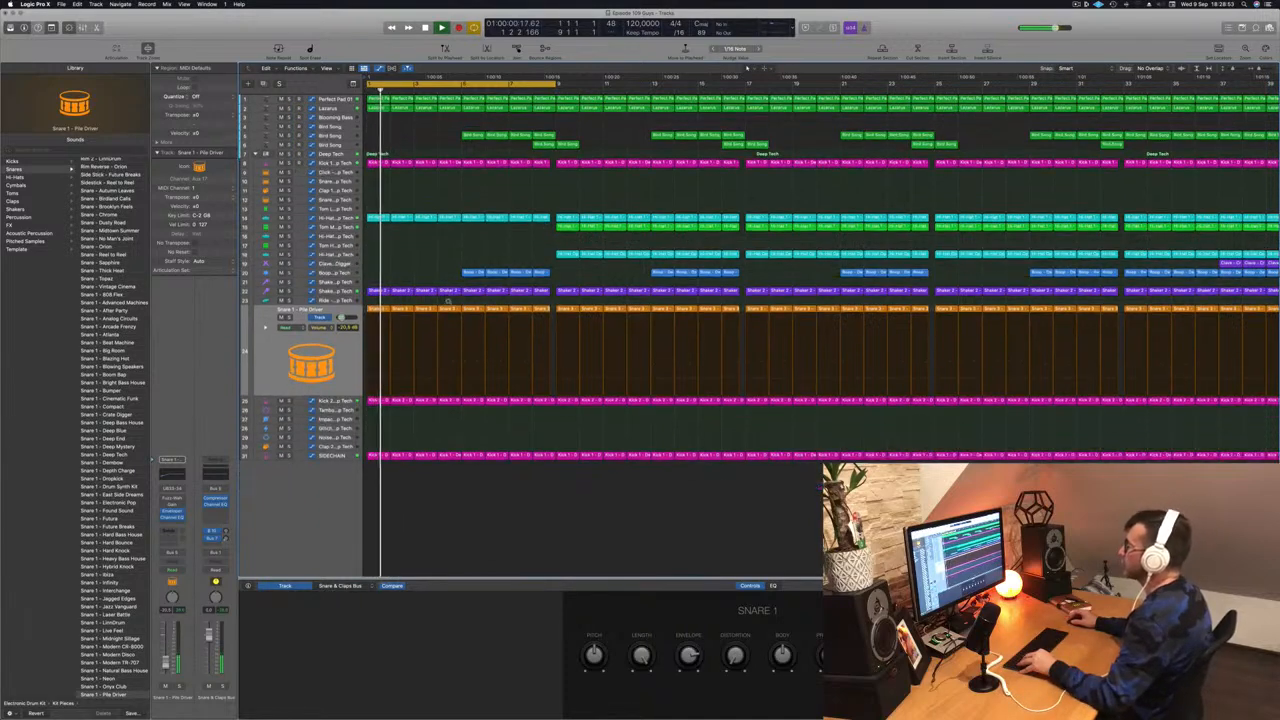
pyautogui.click(462, 258)
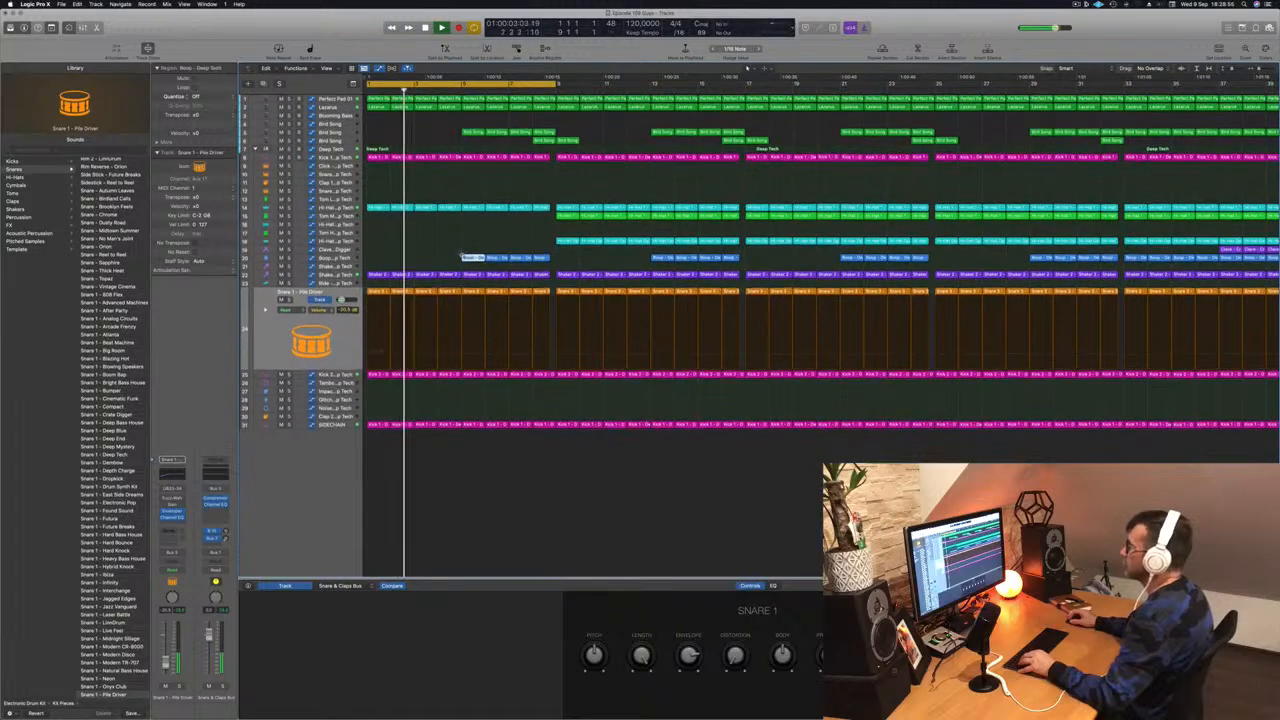
pyautogui.press('Return')
pyautogui.moveTo(449, 126); pyautogui.dragTo(554, 136)
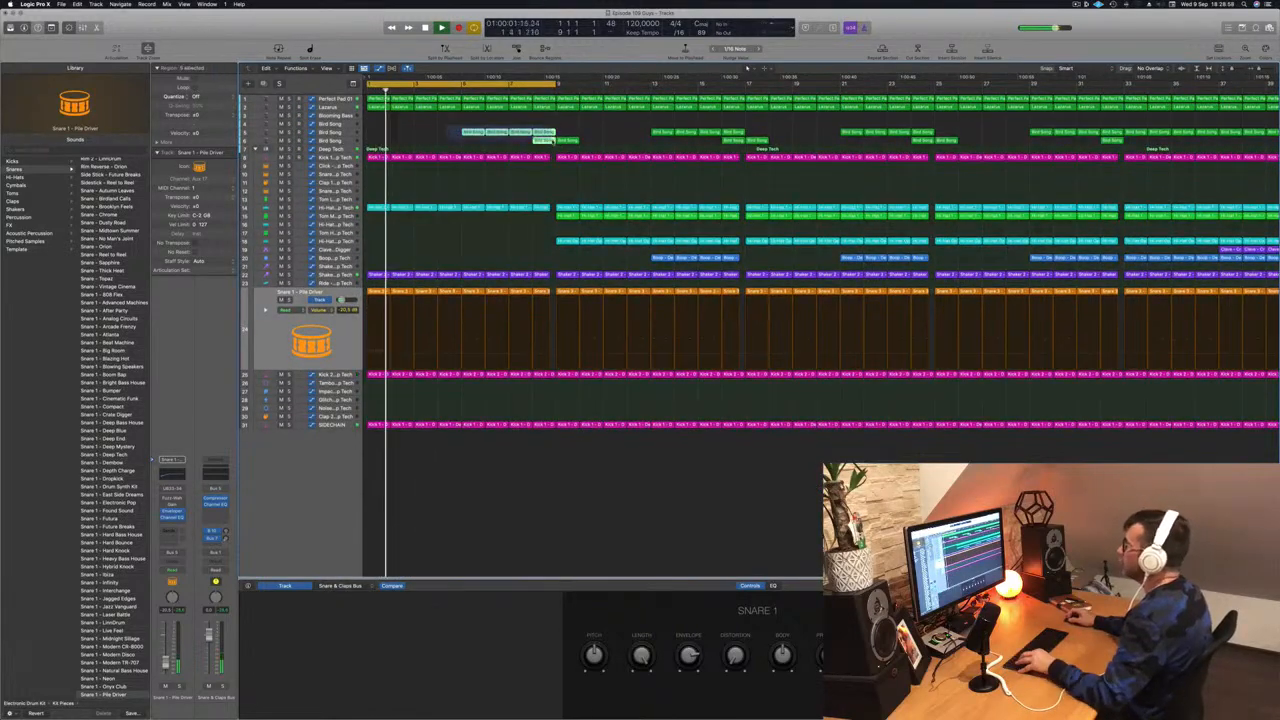
pyautogui.press('Delete')
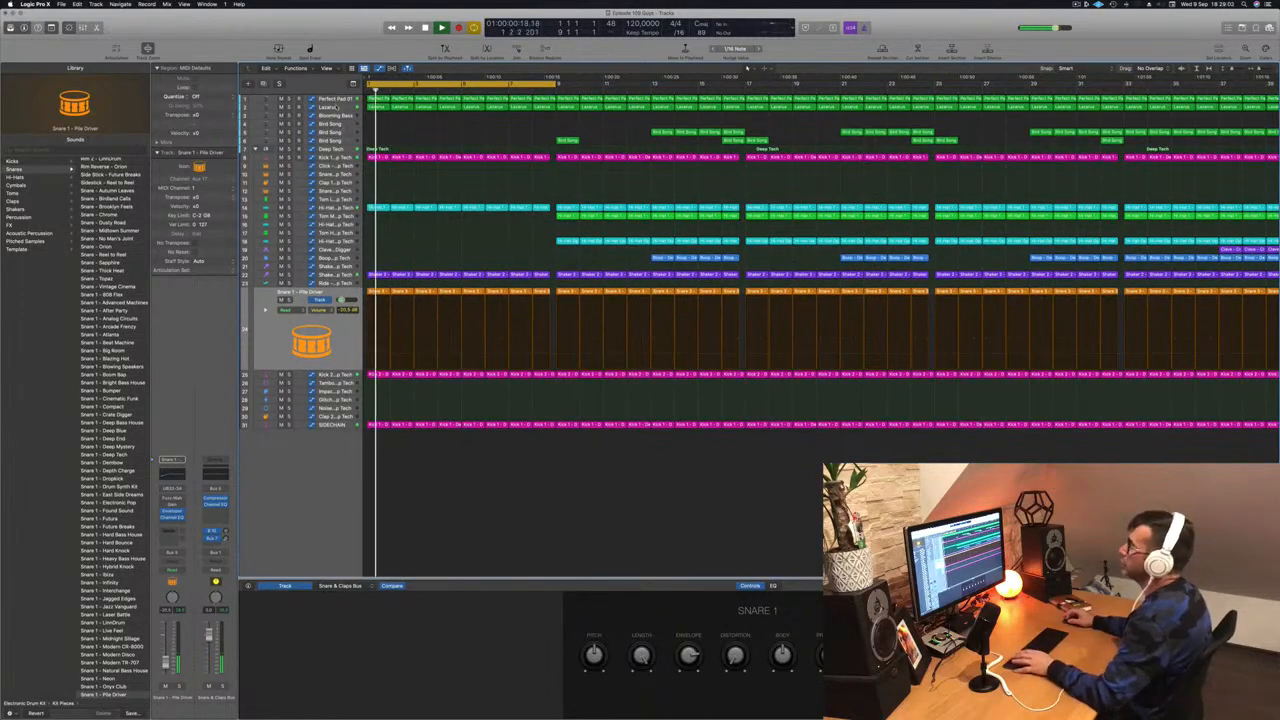
# - Lower the Lazarus cutoff automation point at bar 9, and replay the intro with the Perfect Pad 01 automation shown
pyautogui.click(336, 107)
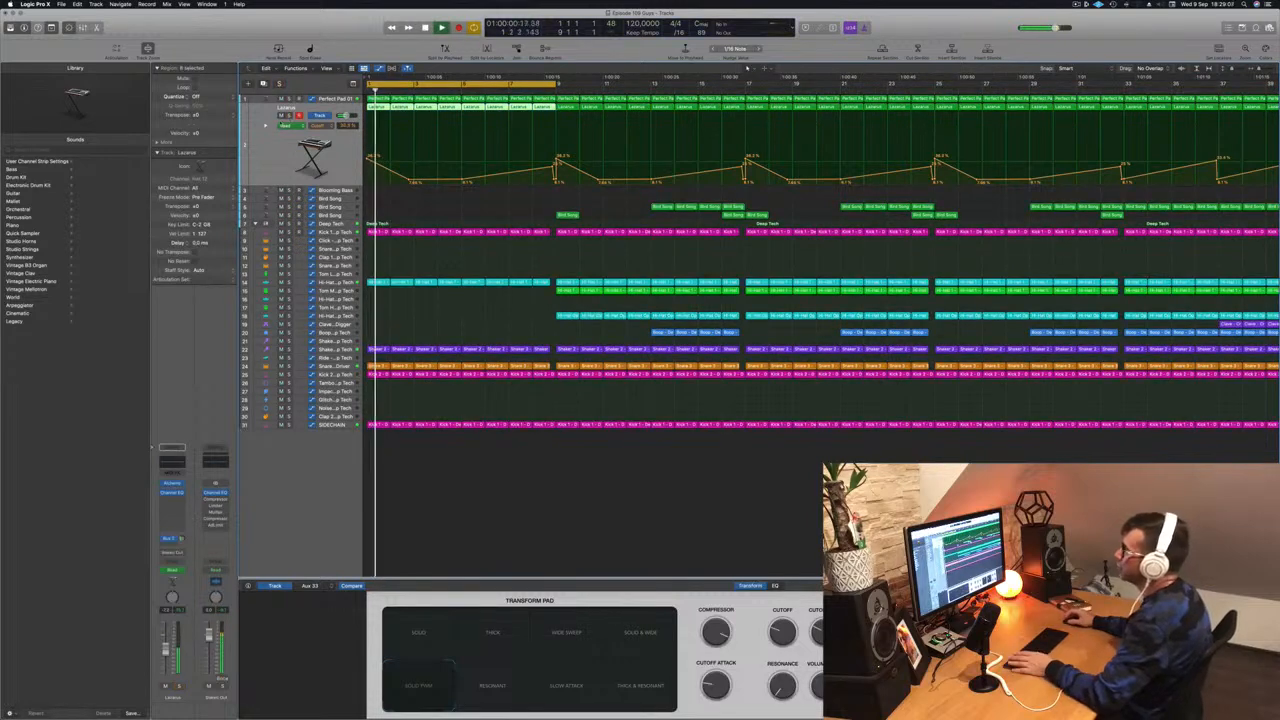
pyautogui.moveTo(555, 160); pyautogui.dragTo(555, 178)
pyautogui.click(328, 101)
pyautogui.press('Return')
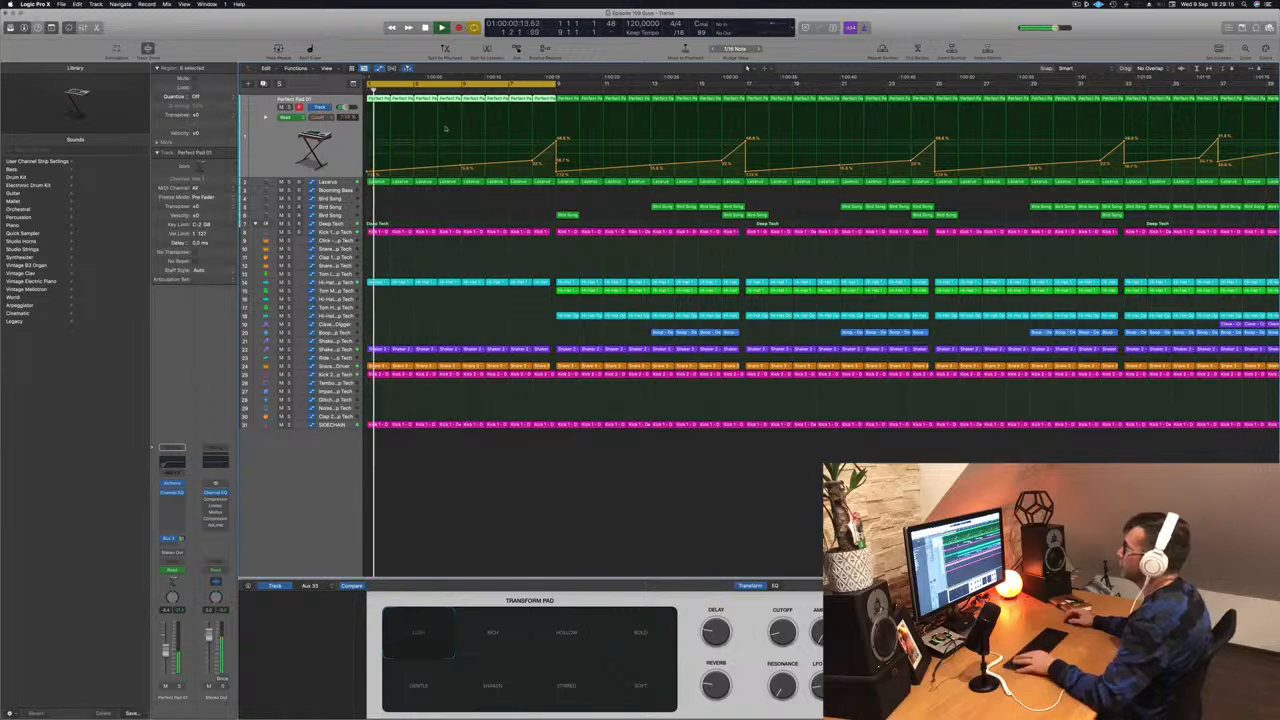
# - Extend the cycle range to bar 17 and delete the hi-hat regions on track 18 between bars 9 and 17
pyautogui.moveTo(556, 86); pyautogui.dragTo(745, 100)
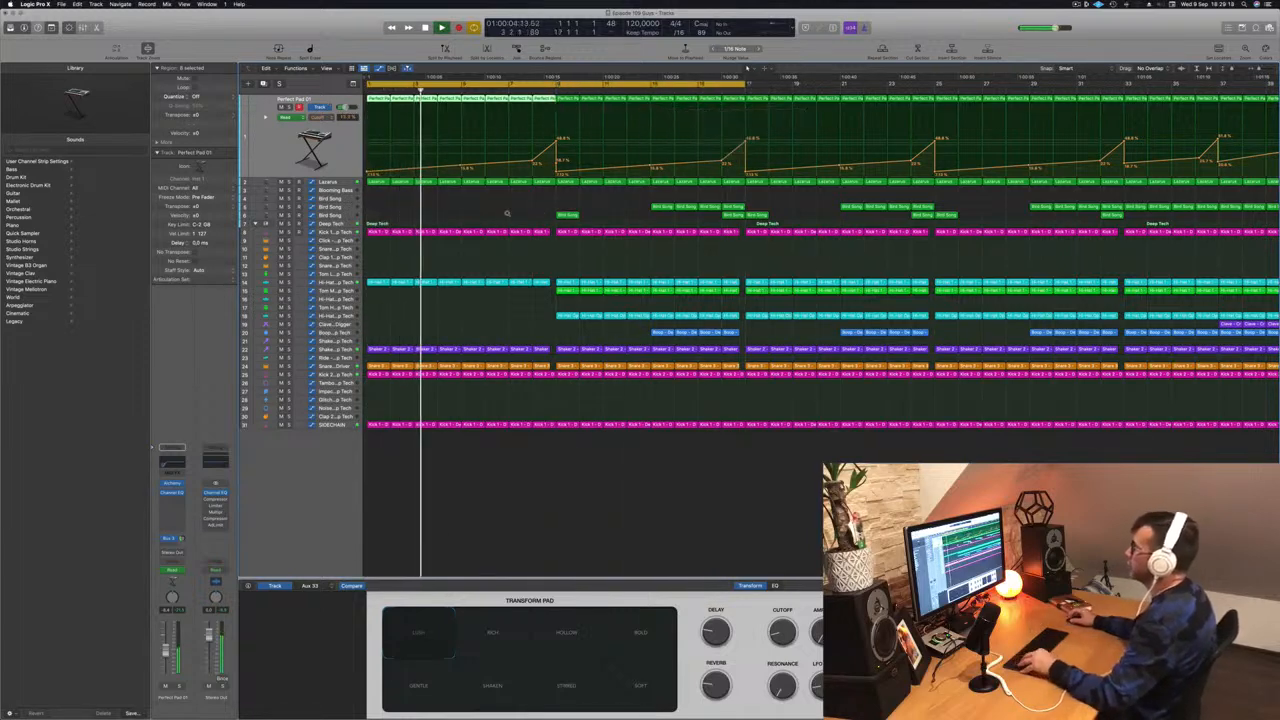
pyautogui.scroll(-2, 500, 210)
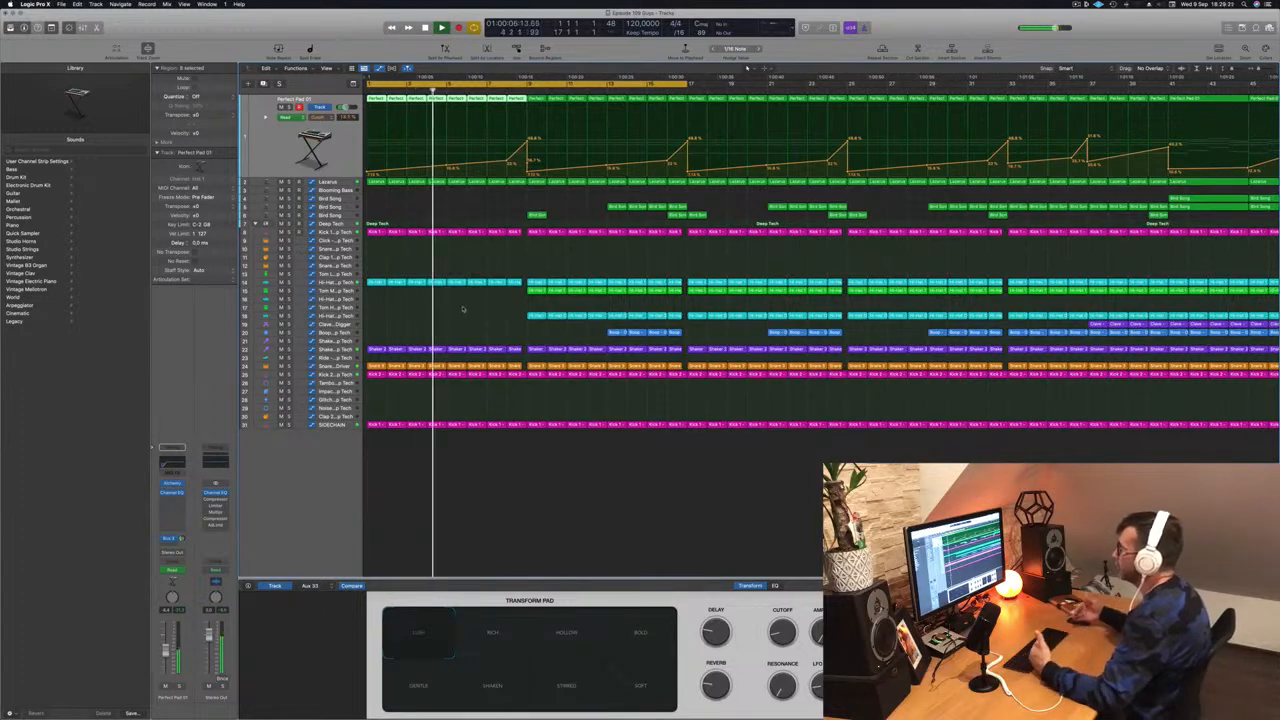
pyautogui.moveTo(517, 316); pyautogui.dragTo(678, 321)
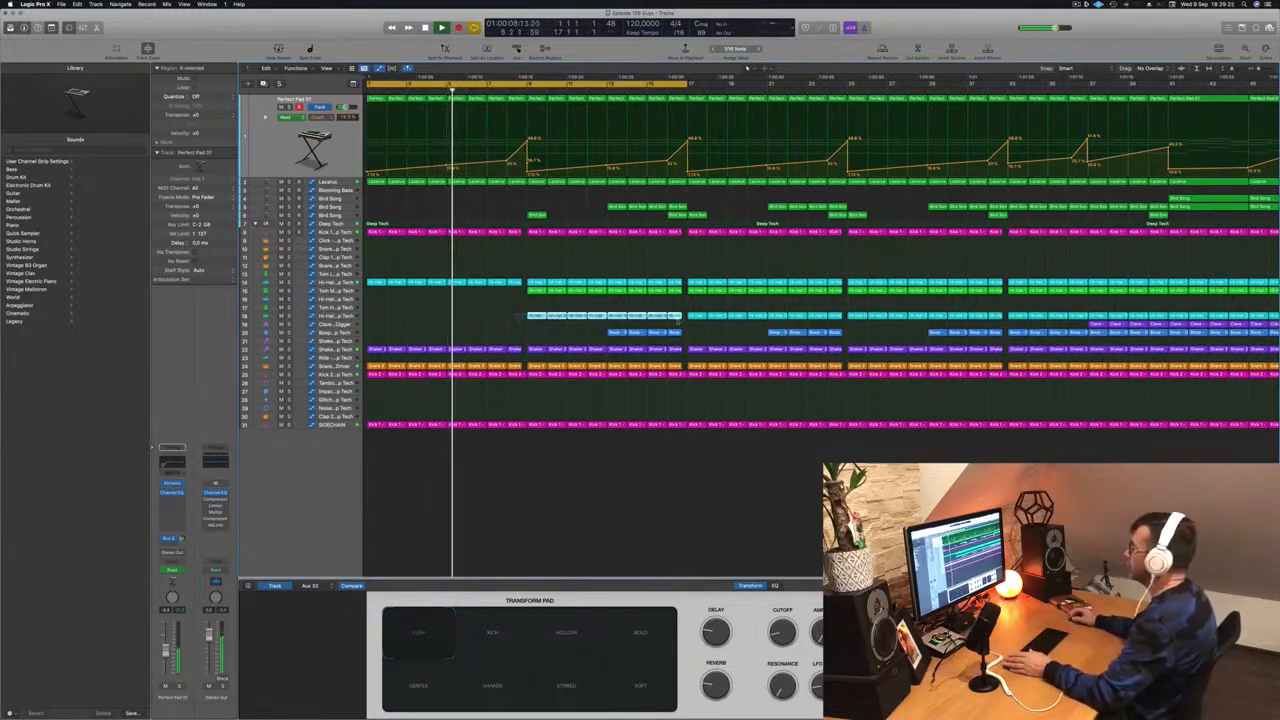
pyautogui.press('Delete')
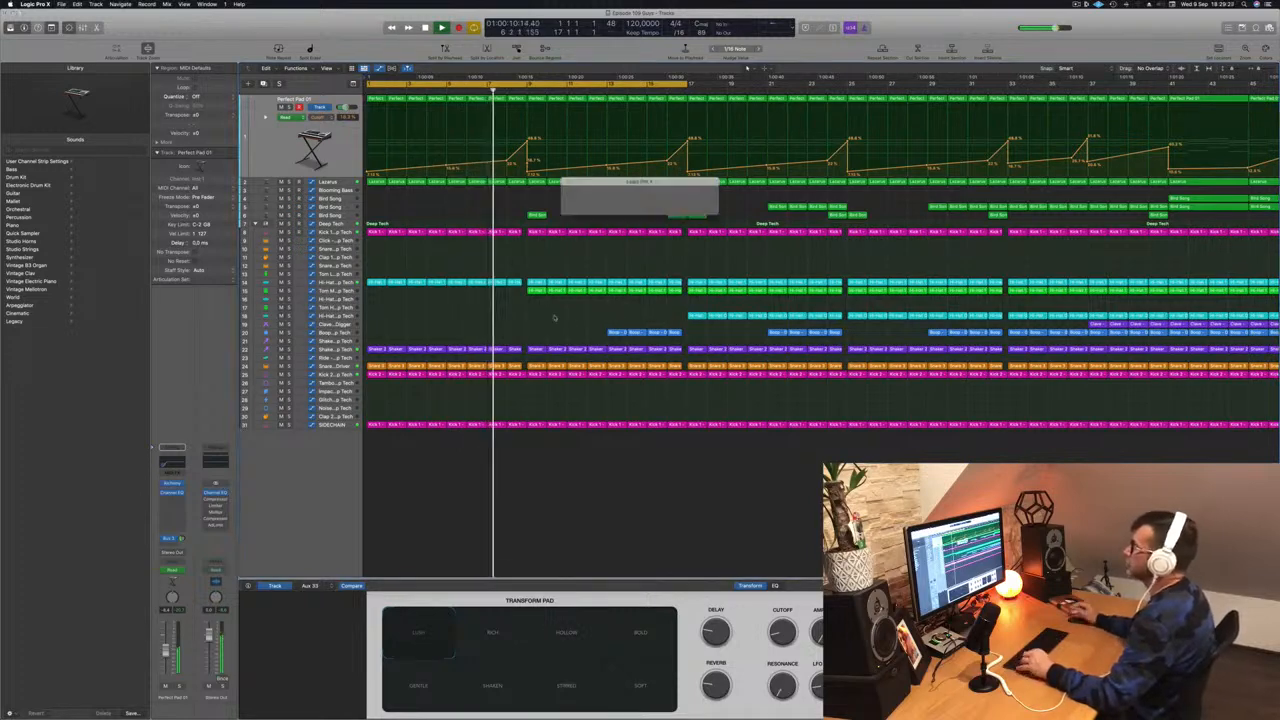
pyautogui.press('super+Left')
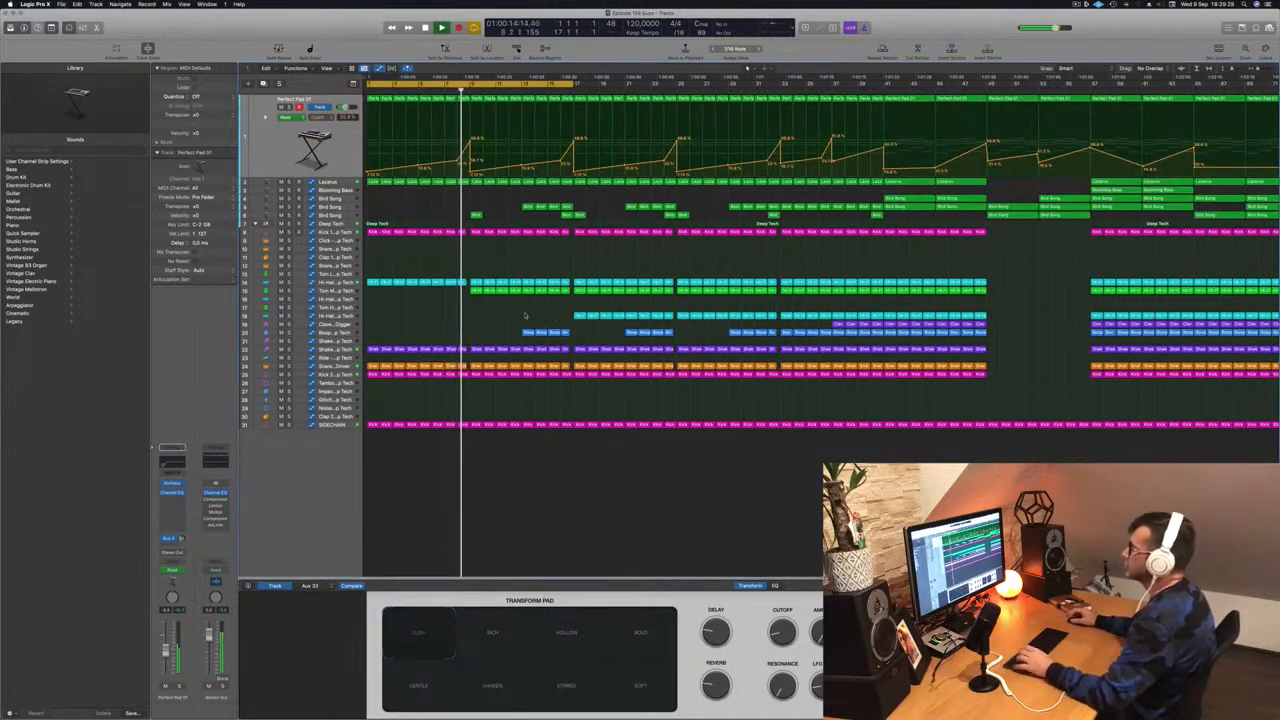
# - Delete the single Bird Song region at bar 9 on track 6 and replay from the start
pyautogui.scroll(3, 475, 317)
pyautogui.scroll(-5, 499, 254)
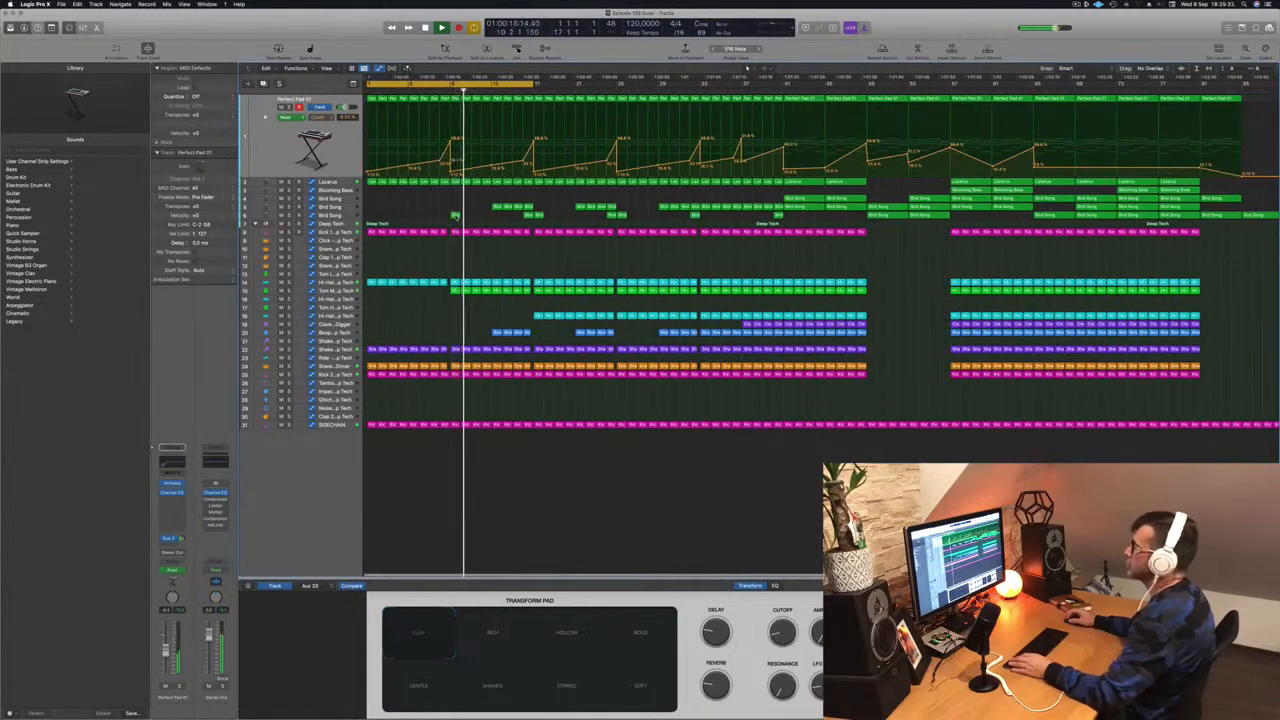
pyautogui.click(343, 218)
pyautogui.click(456, 141)
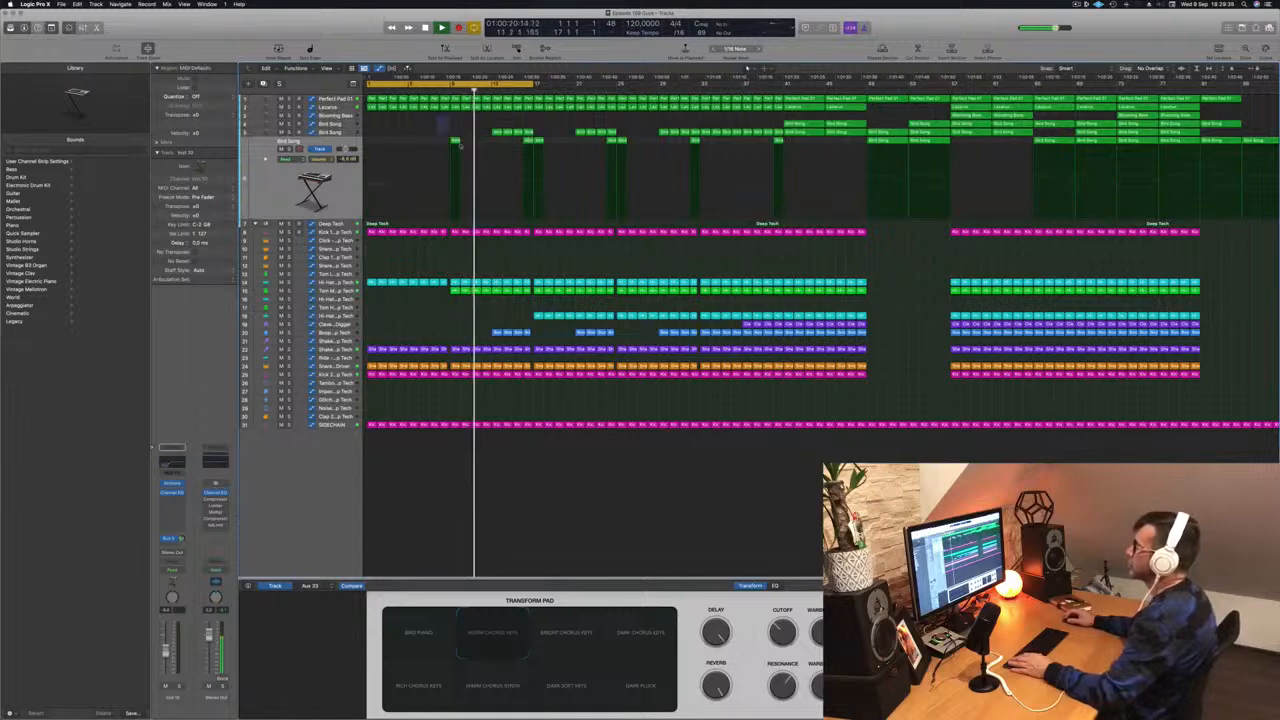
pyautogui.press('Delete')
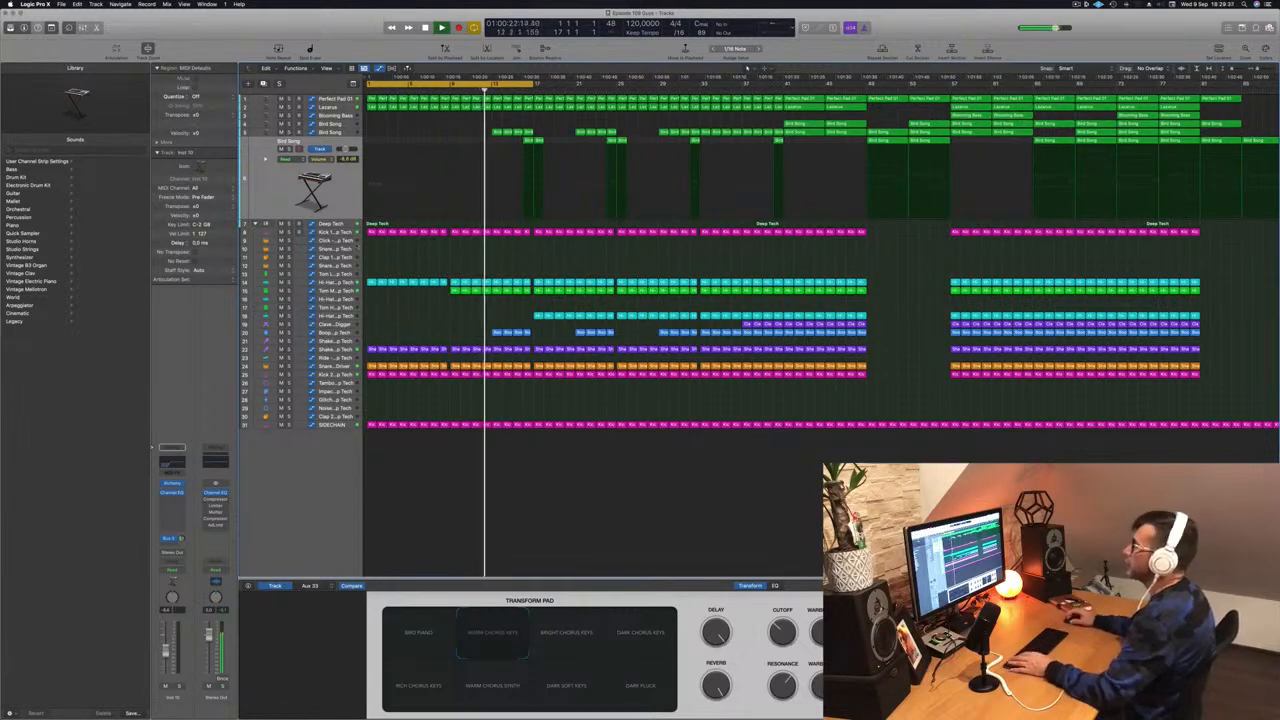
pyautogui.click(334, 291)
pyautogui.press('Return')
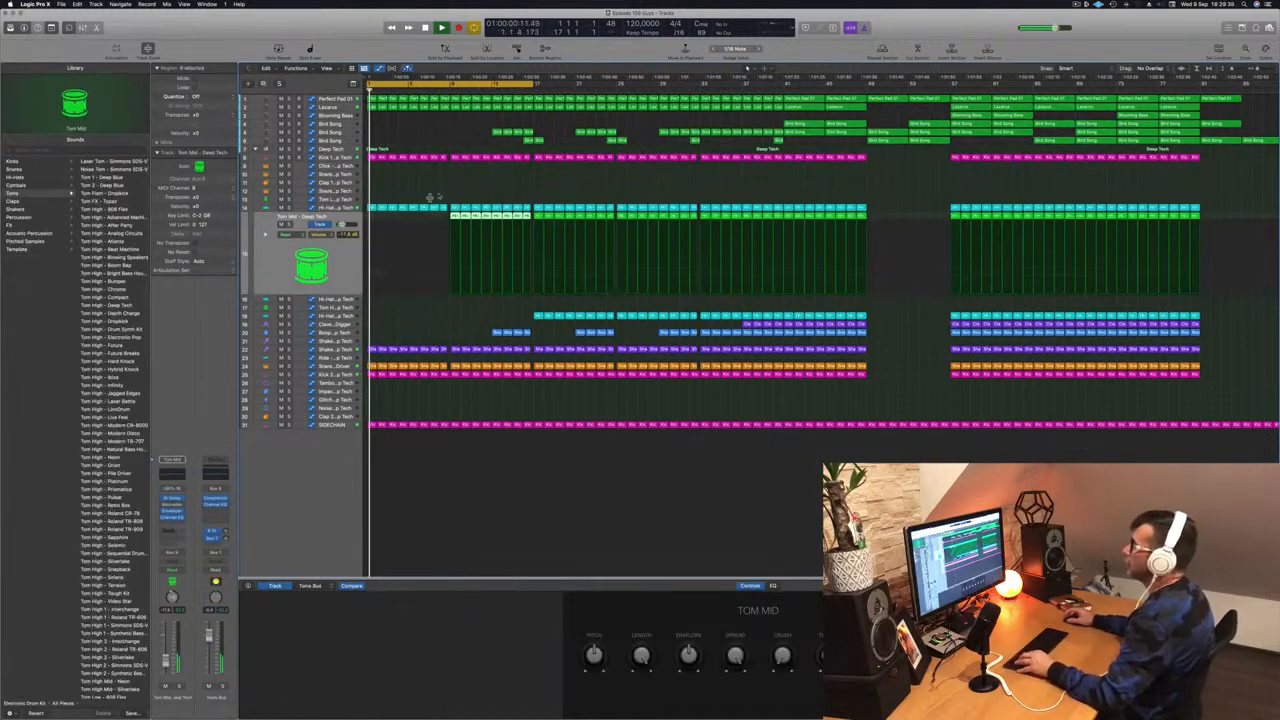
# - Sweep the low-cut frequency in Kick 1's Channel EQ during playback and settle it at 40.6 Hz
pyautogui.click(327, 158)
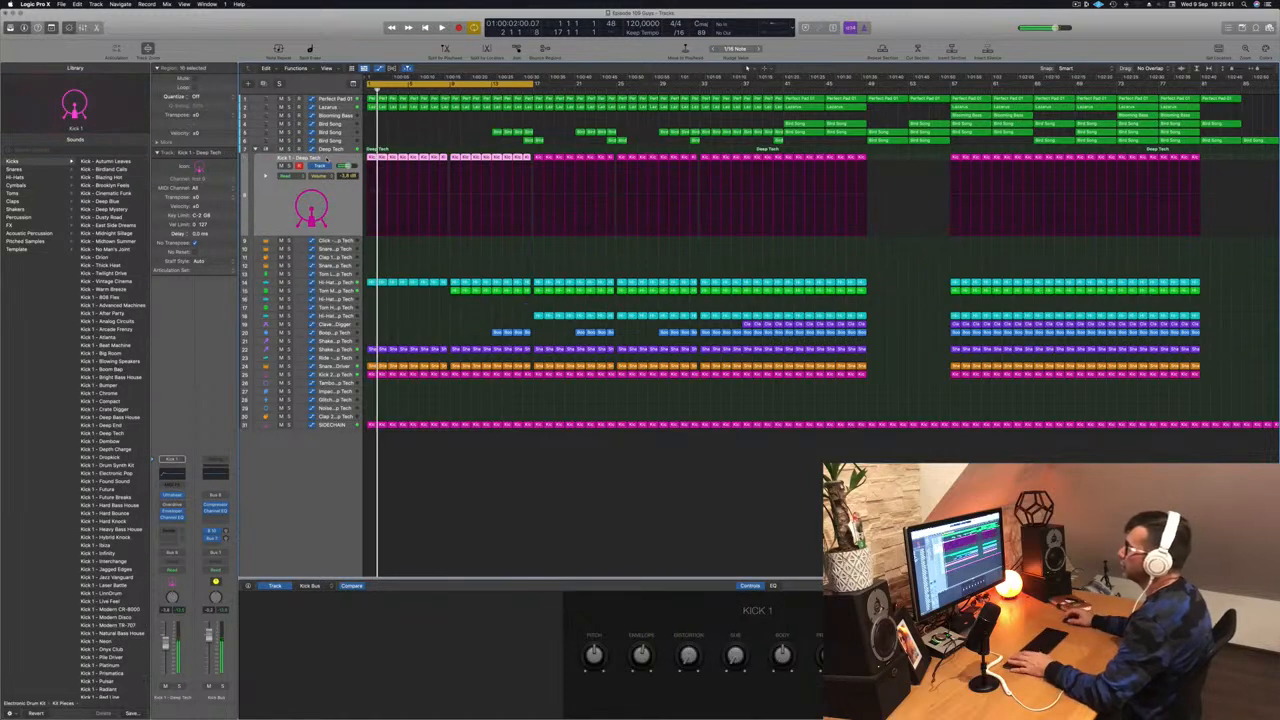
pyautogui.press('Return')
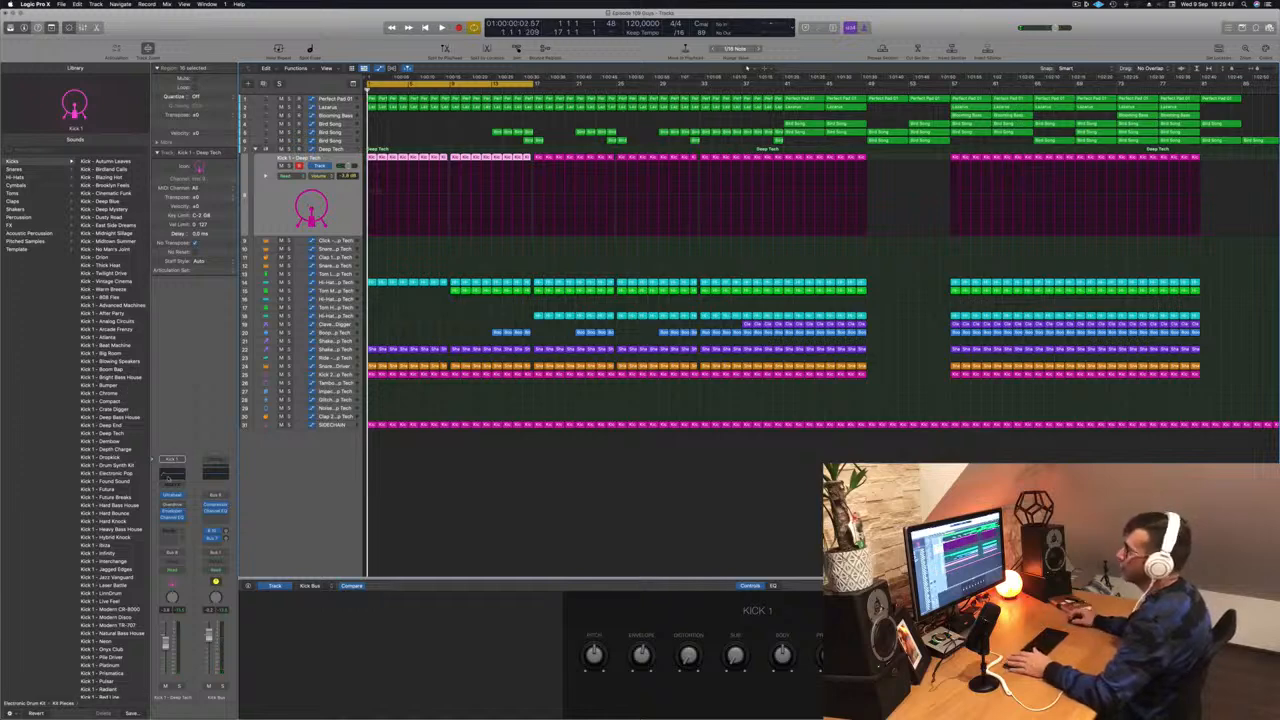
pyautogui.click(168, 478)
pyautogui.moveTo(596, 114); pyautogui.dragTo(822, 141)
pyautogui.press('space')
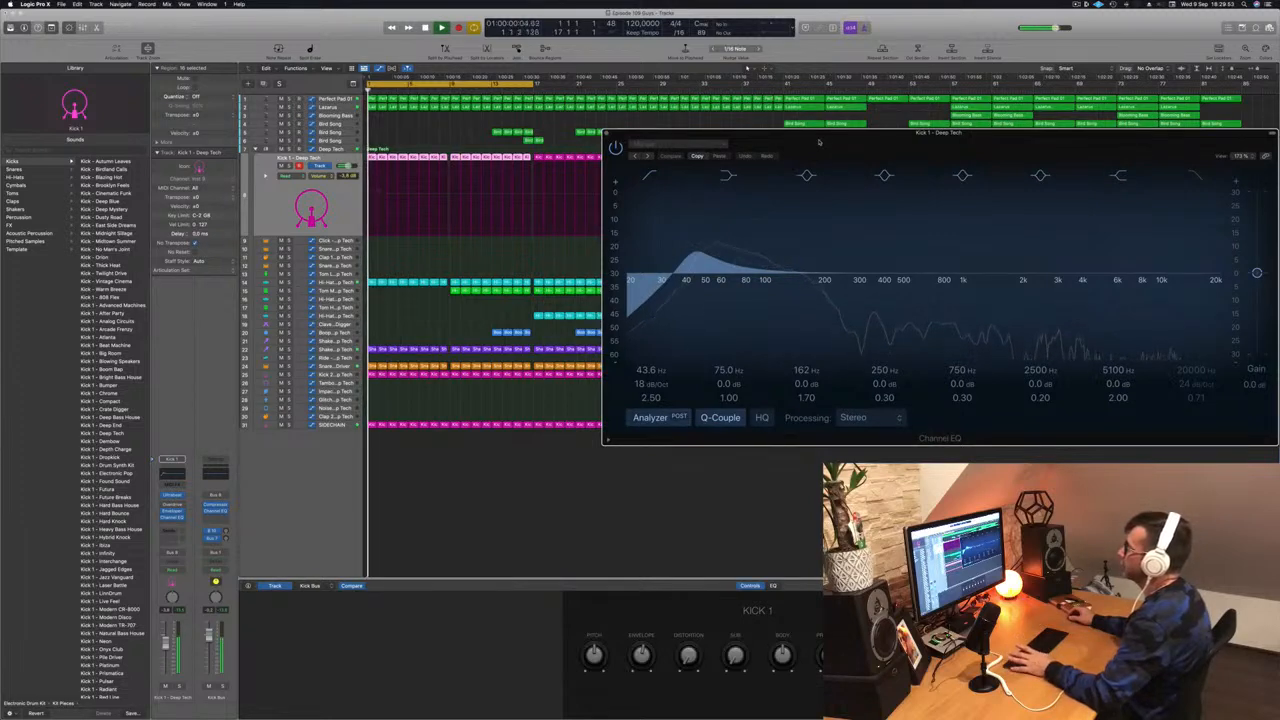
pyautogui.moveTo(699, 252); pyautogui.dragTo(832, 253)
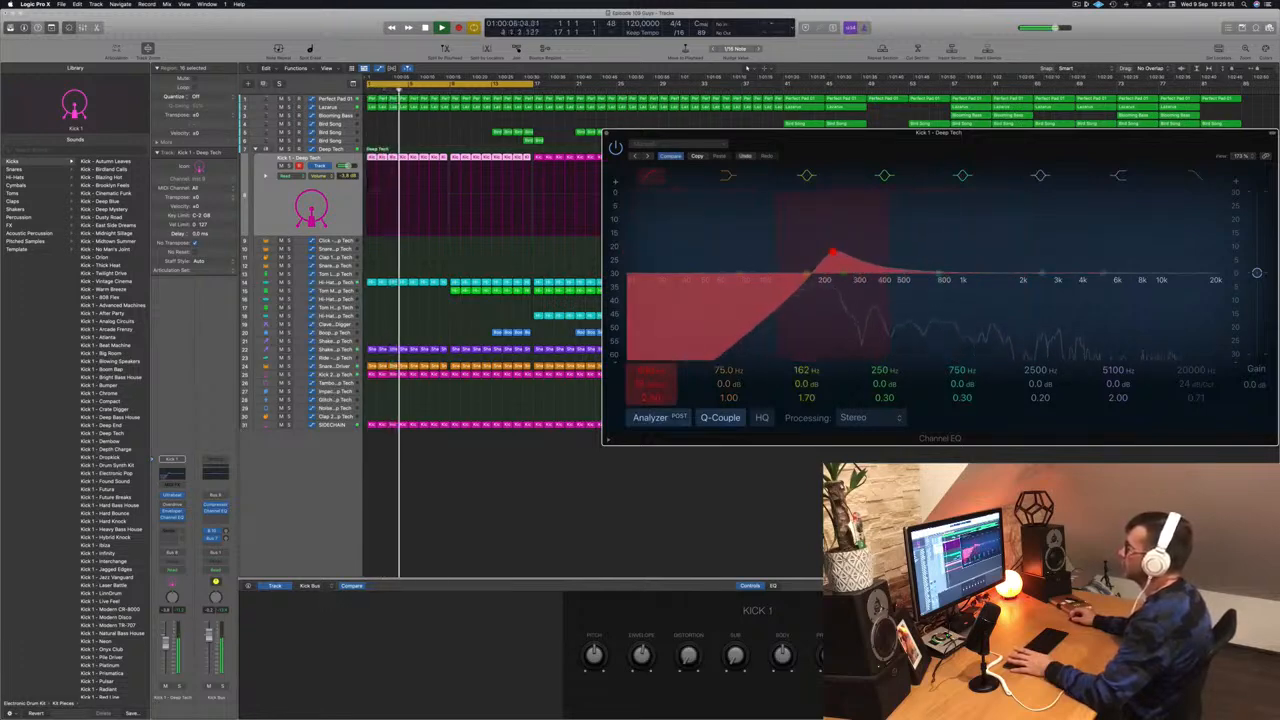
pyautogui.moveTo(832, 253); pyautogui.dragTo(686, 254)
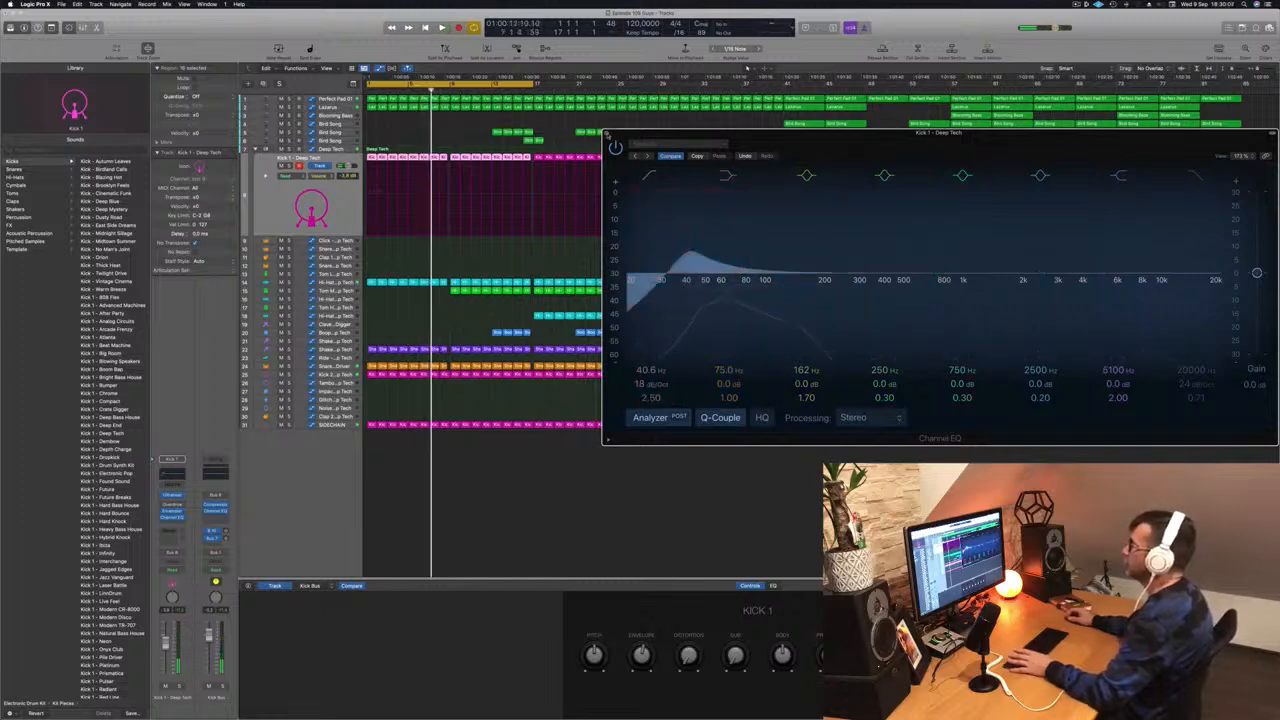
pyautogui.press('super+w')
# - Put the Deep Tech track's automation in Touch mode and record a Low Cut Filter movement from the start of the song
pyautogui.press('Up')
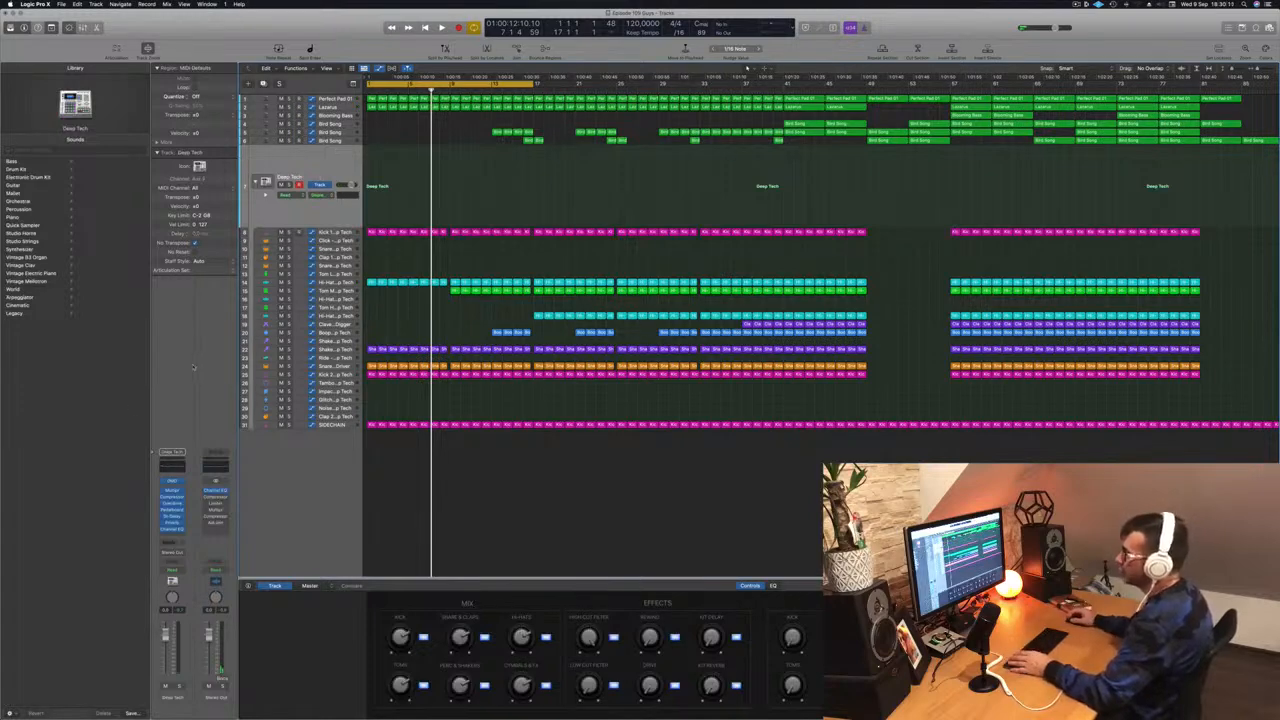
pyautogui.click(172, 482)
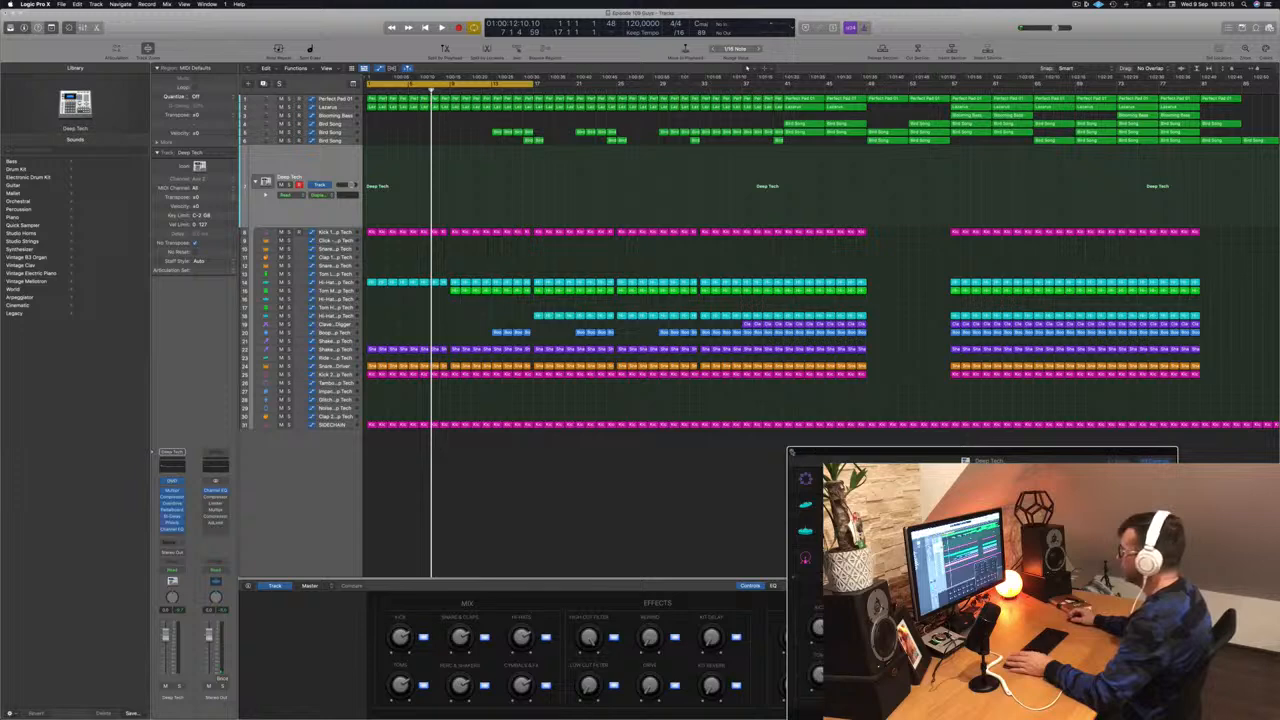
pyautogui.press('super+w')
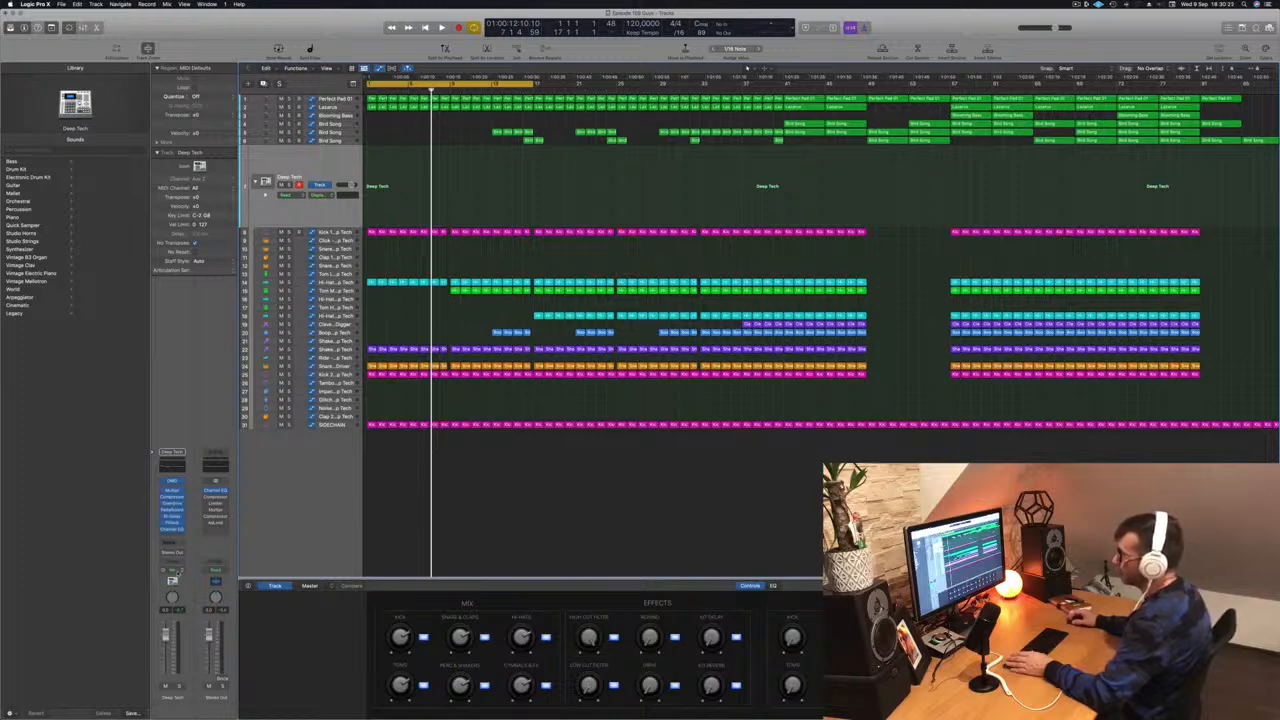
pyautogui.click(172, 577)
pyautogui.press('Return')
pyautogui.press('space')
pyautogui.moveTo(587, 688); pyautogui.dragTo(589, 662)
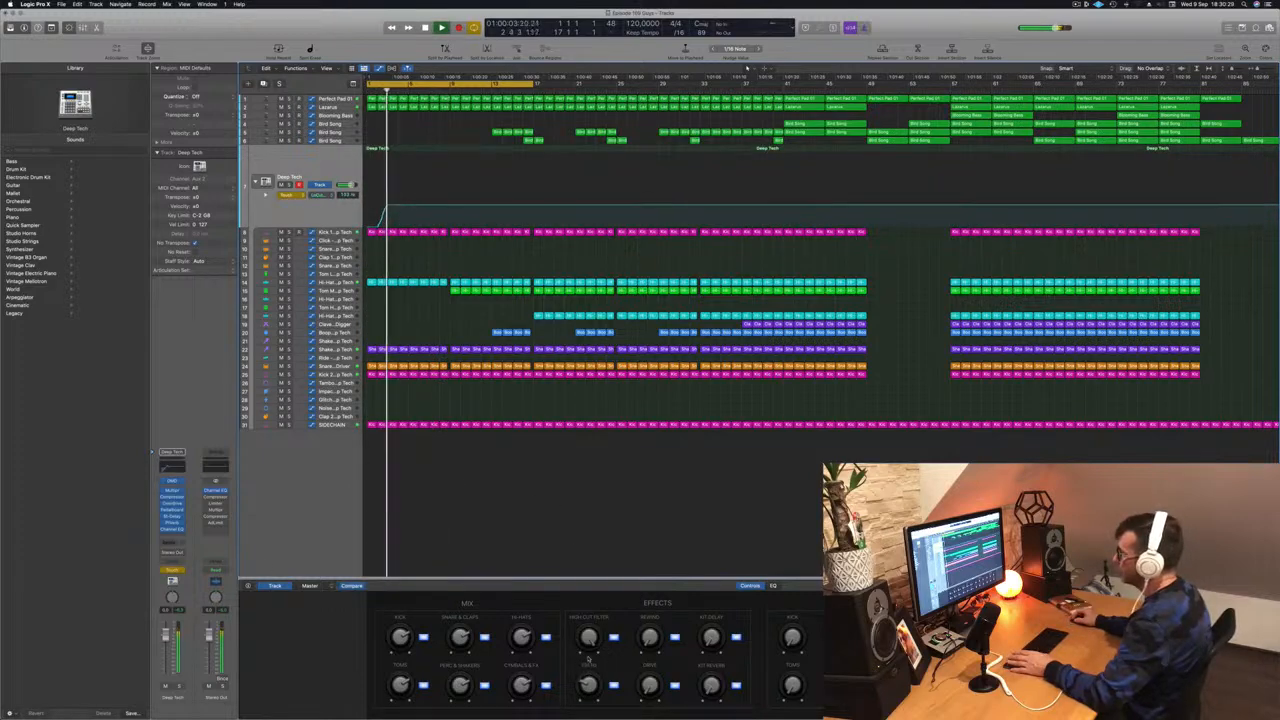
pyautogui.press('space')
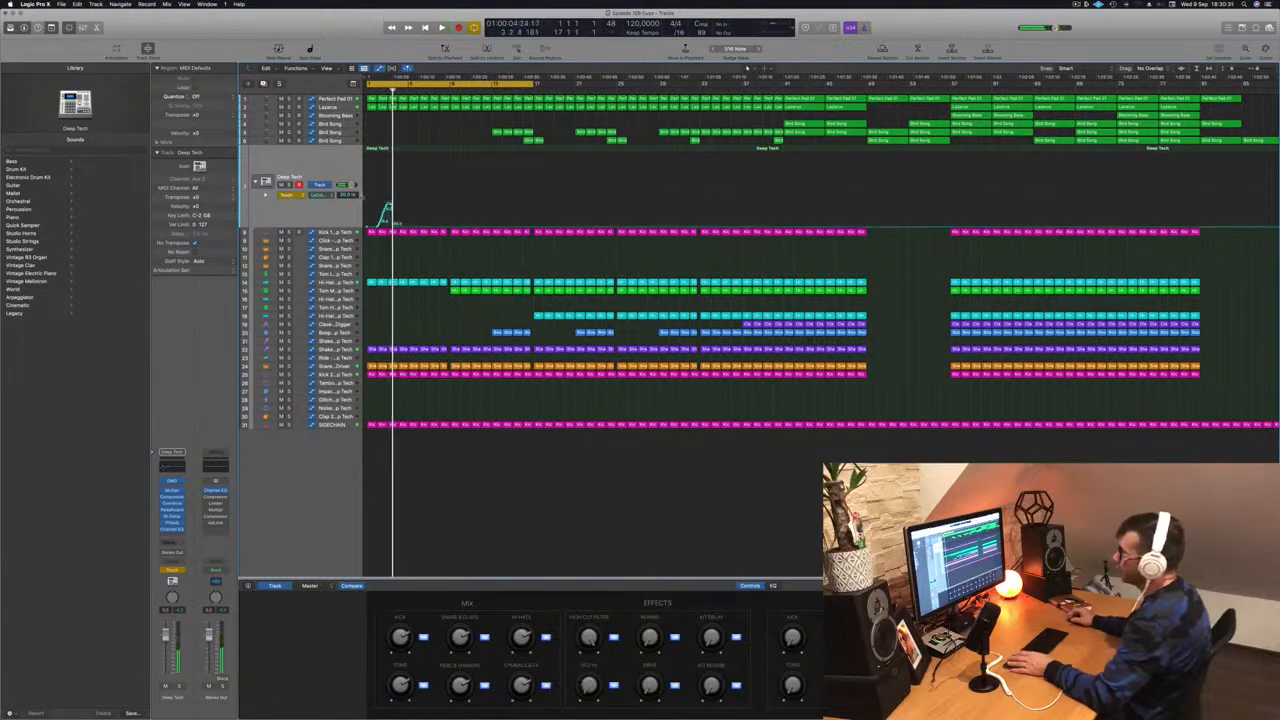
# - Replace the recorded low-cut moves on Deep Tech with a flat automation line and switch the track's automation to Read mode
pyautogui.moveTo(396, 226); pyautogui.dragTo(370, 207)
pyautogui.press('space')
pyautogui.click(286, 195)
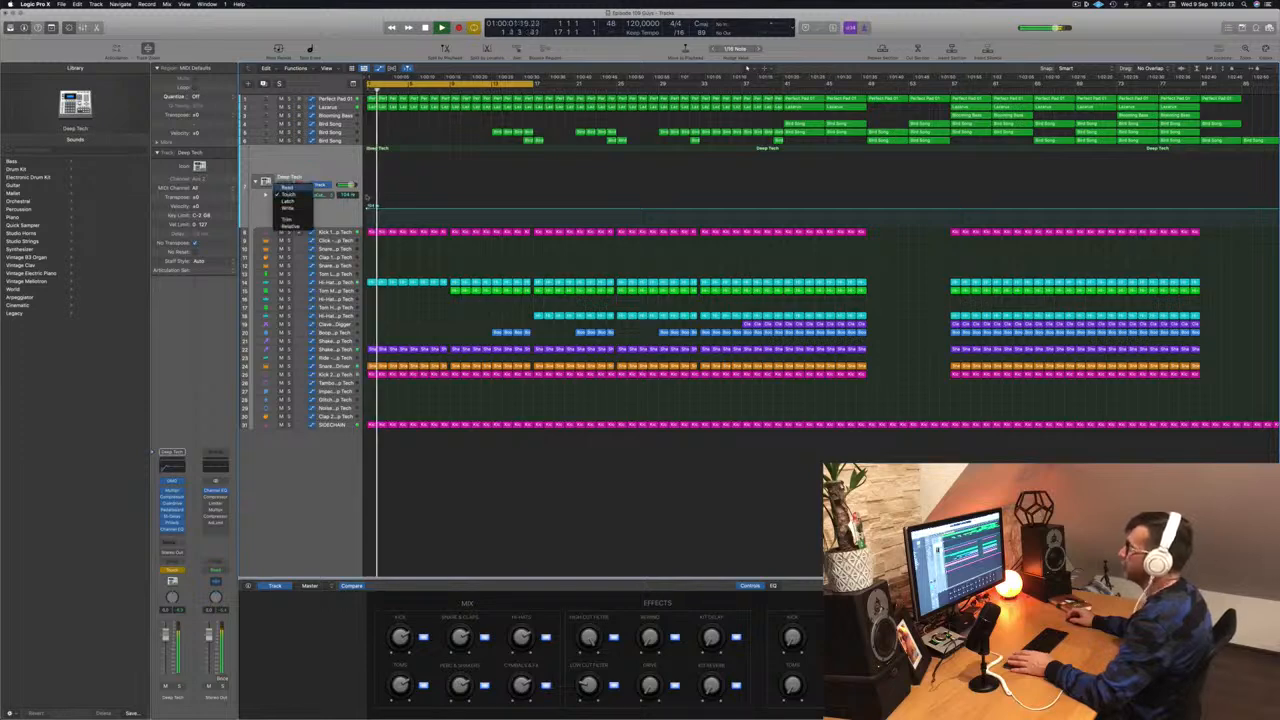
pyautogui.click(287, 187)
pyautogui.press('space')
pyautogui.moveTo(368, 209); pyautogui.dragTo(367, 205)
pyautogui.press('space')
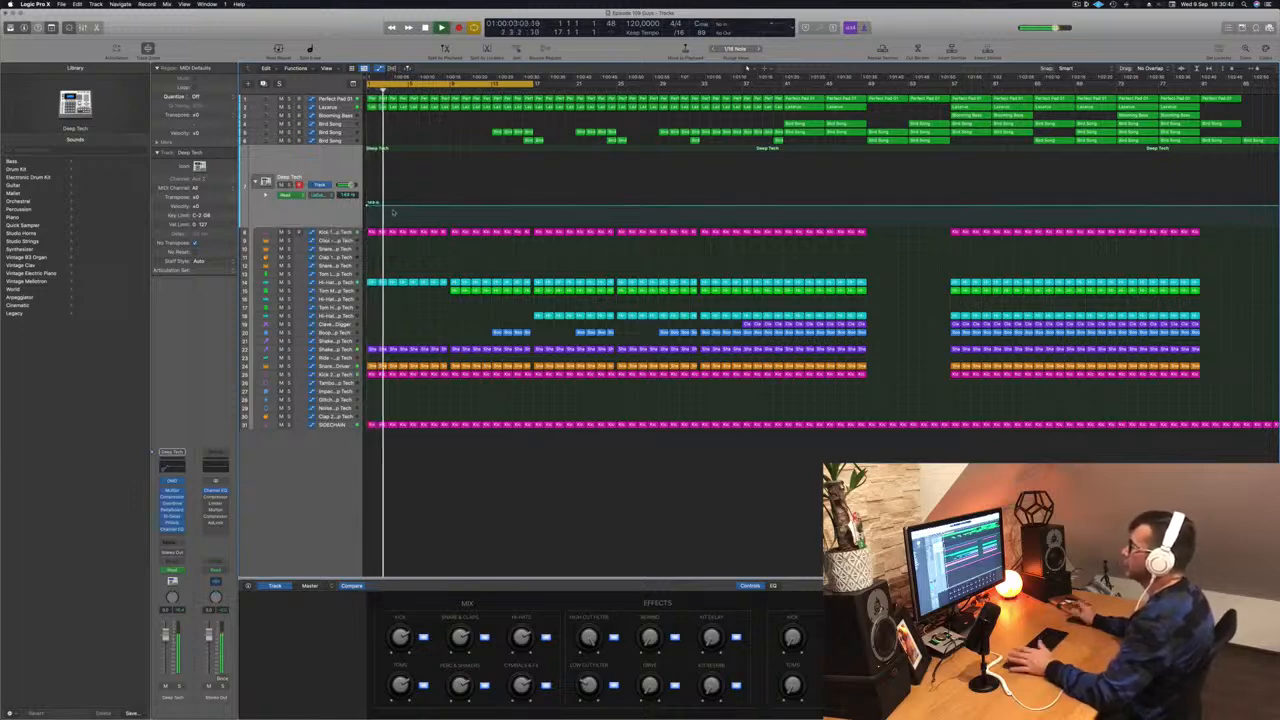
# - Shape the Deep Tech low-cut automation into a ramp rising from bar 1 to bar 9, with a sharp drop at bar 9
pyautogui.press('Return')
pyautogui.moveTo(450, 207); pyautogui.dragTo(451, 189)
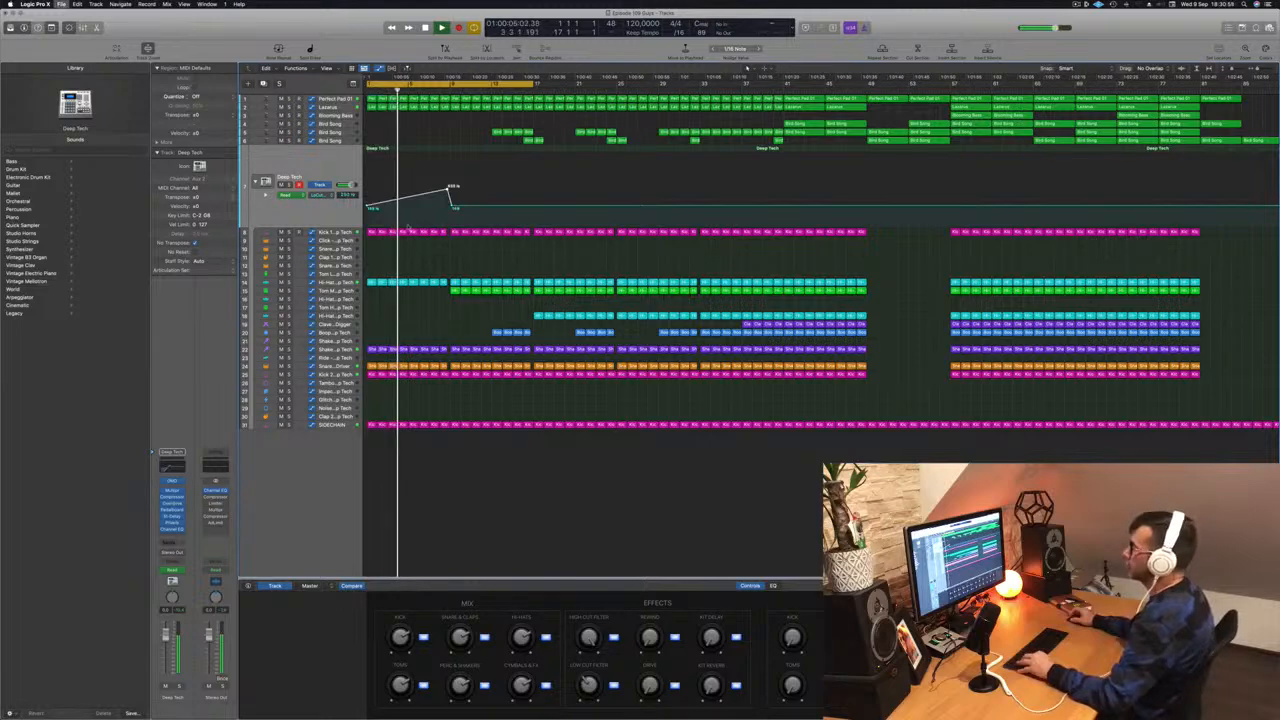
pyautogui.scroll(5, 433, 215)
pyautogui.scroll(-3, 405, 163)
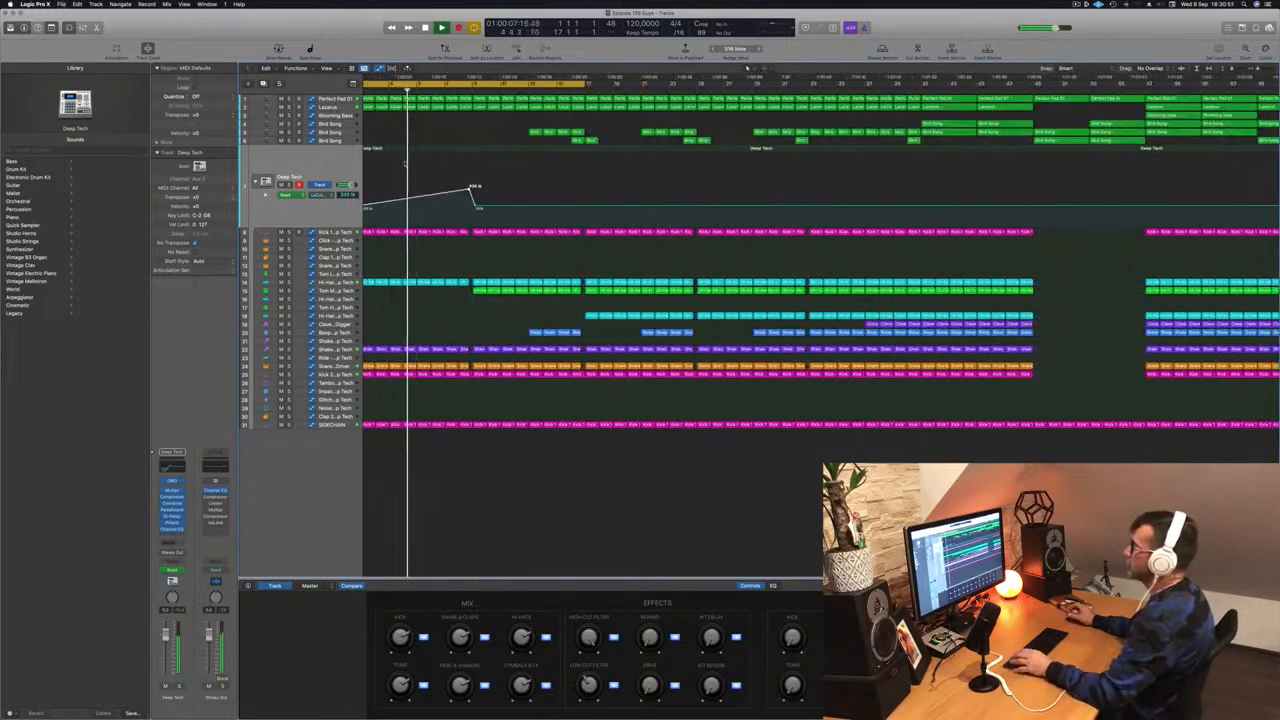
pyautogui.scroll(-3, 405, 163)
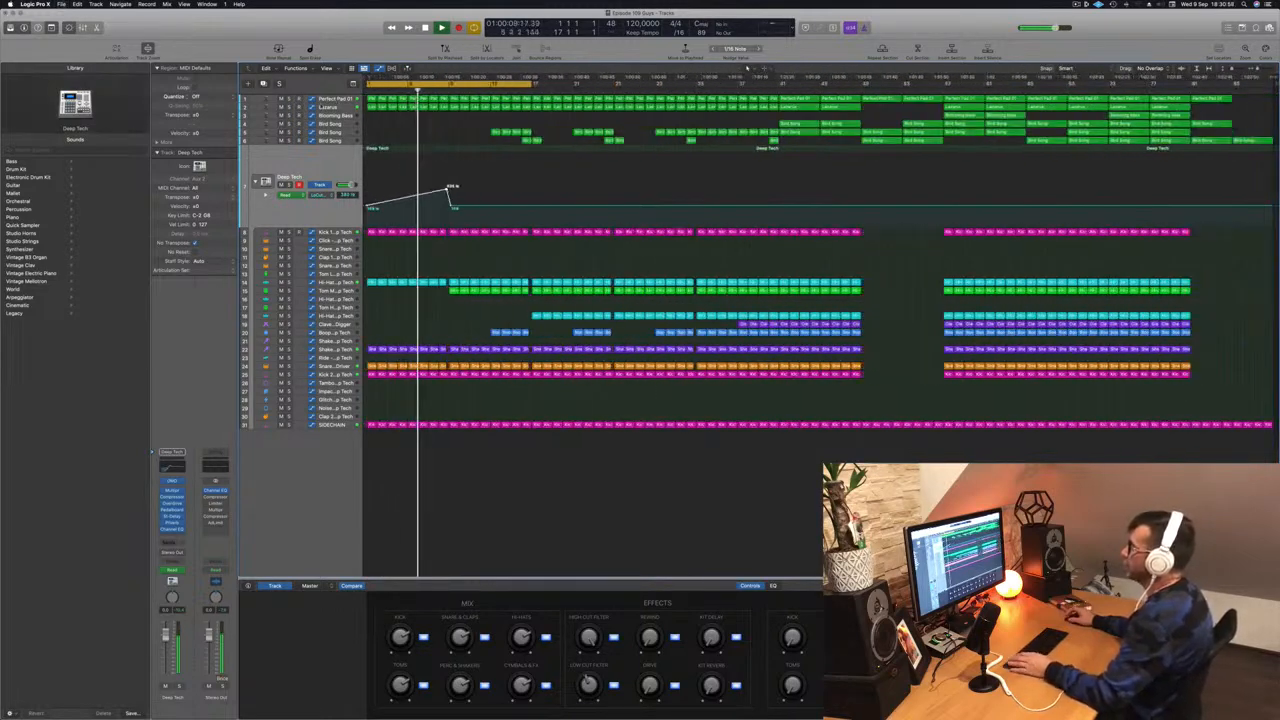
pyautogui.click(338, 99)
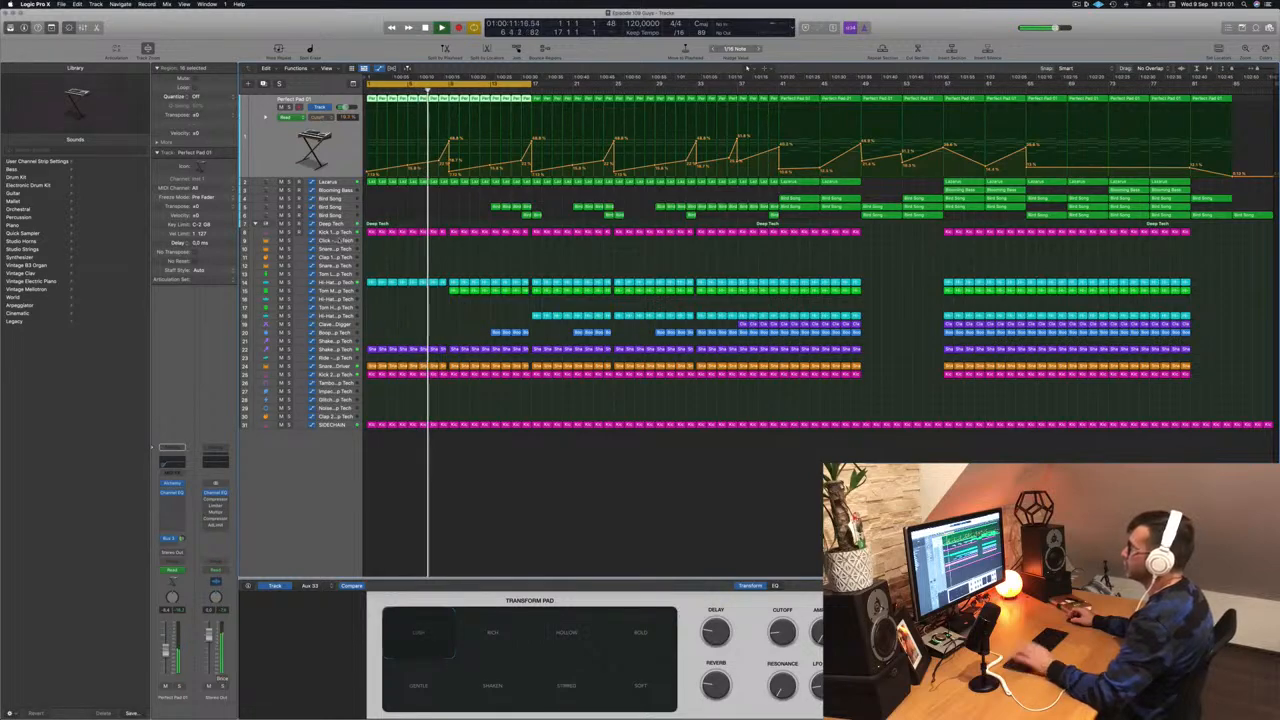
pyautogui.click(344, 234)
pyautogui.click(340, 149)
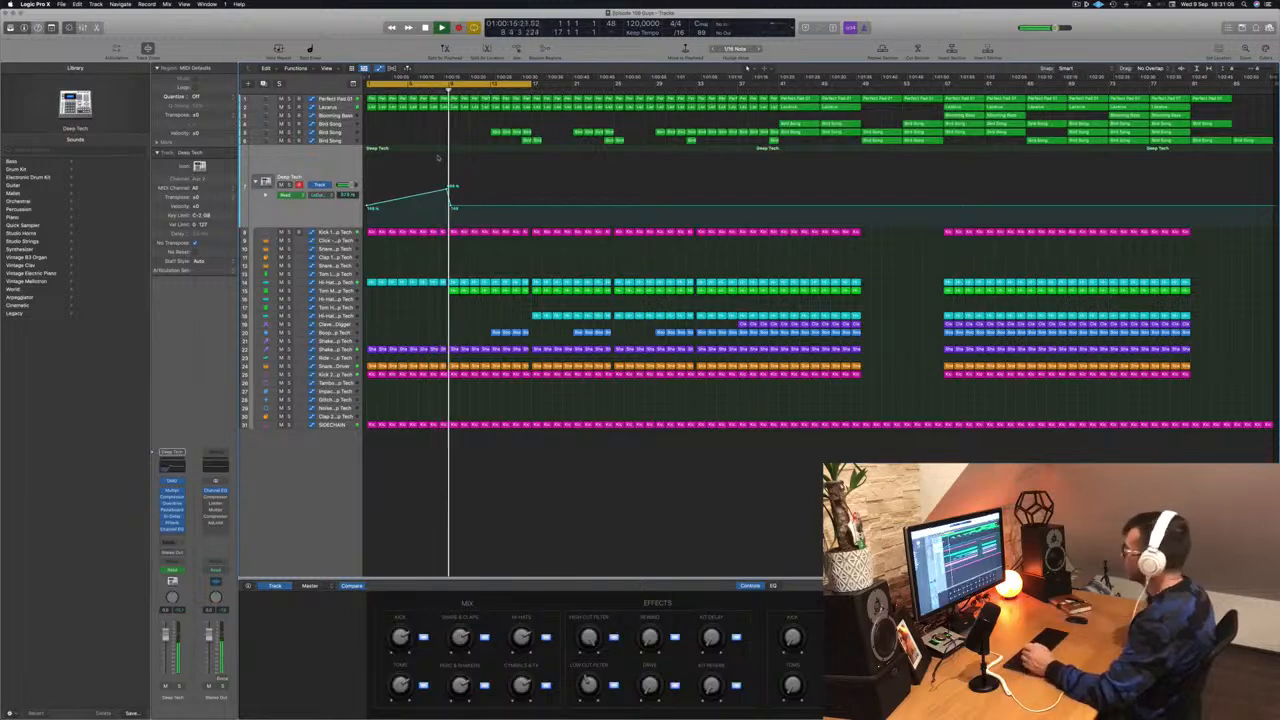
pyautogui.press(',')
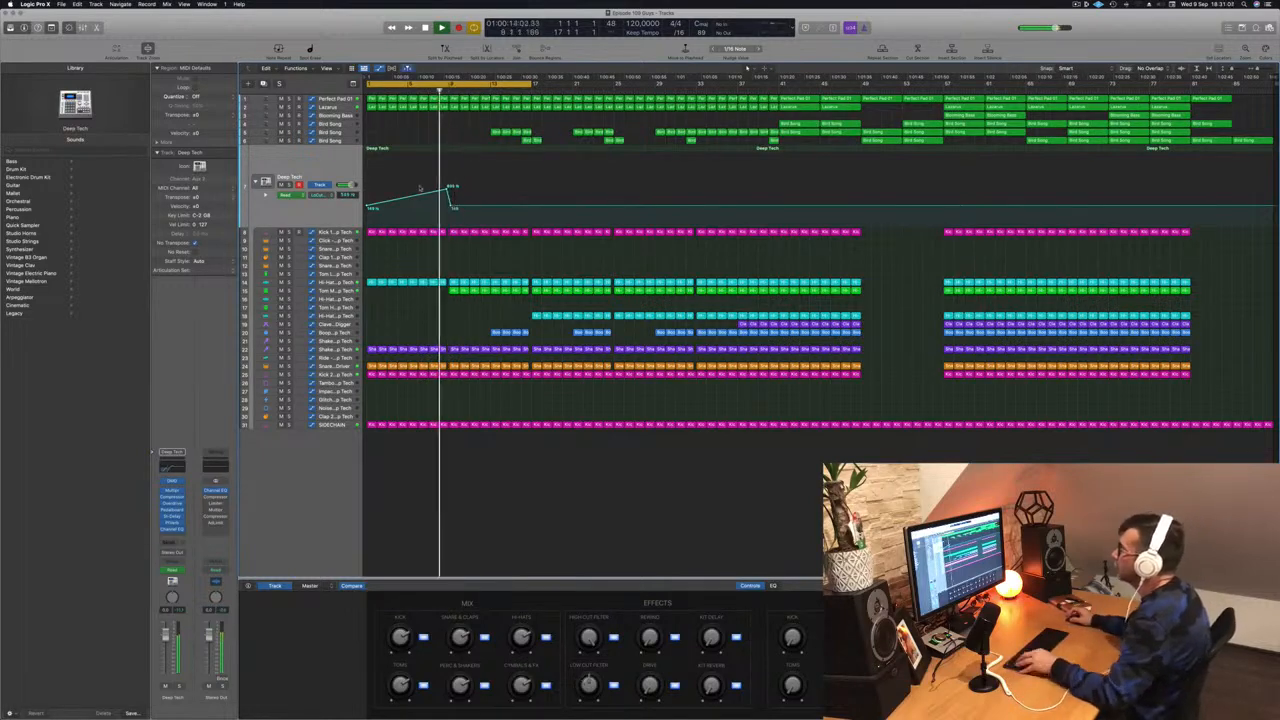
# - Lower the Deep Tech low-cut automation level that follows the drop at bar 9
pyautogui.press('super+Right')
pyautogui.press('super+Right')
pyautogui.press('super+Right')
pyautogui.press('super+Right')
pyautogui.press('space')
pyautogui.moveTo(566, 207); pyautogui.dragTo(563, 213)
pyautogui.press('space')
pyautogui.press('super+Left')
pyautogui.press('super+Left')
pyautogui.press('super+Left')
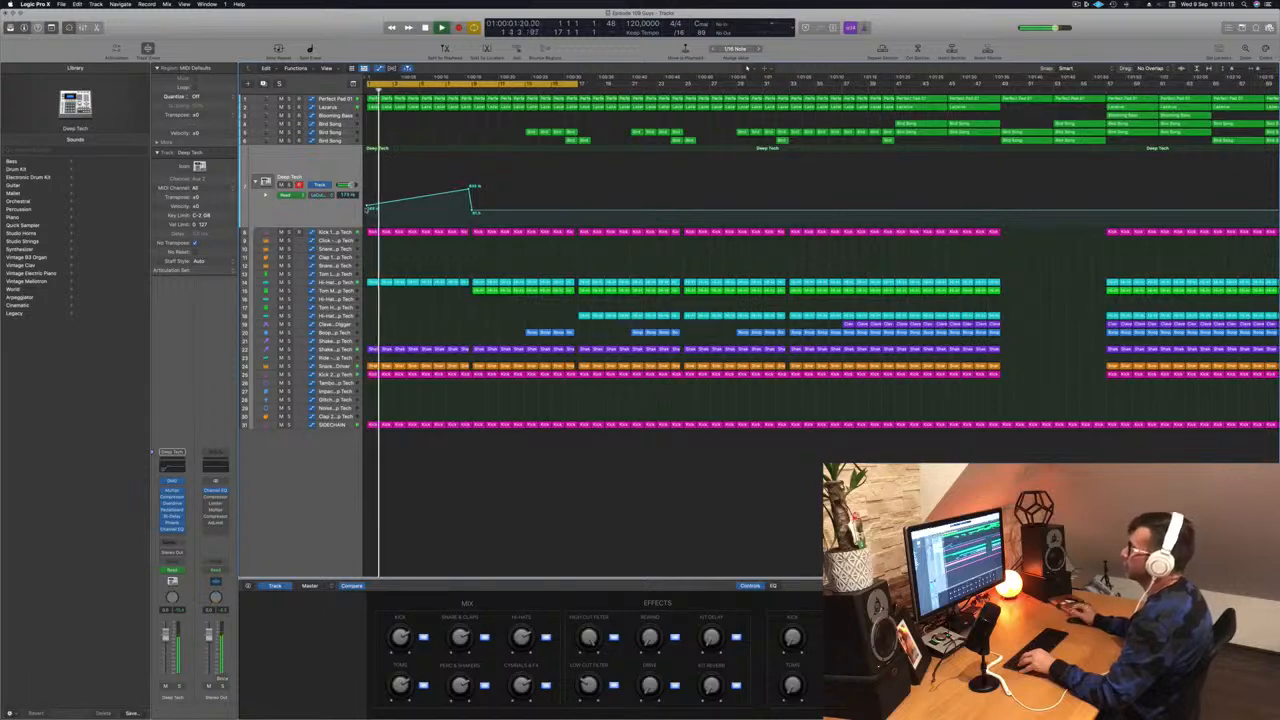
# - Replay the intro and check the Compressor settings on the Deep Tech track
pyautogui.press('space')
pyautogui.press('space')
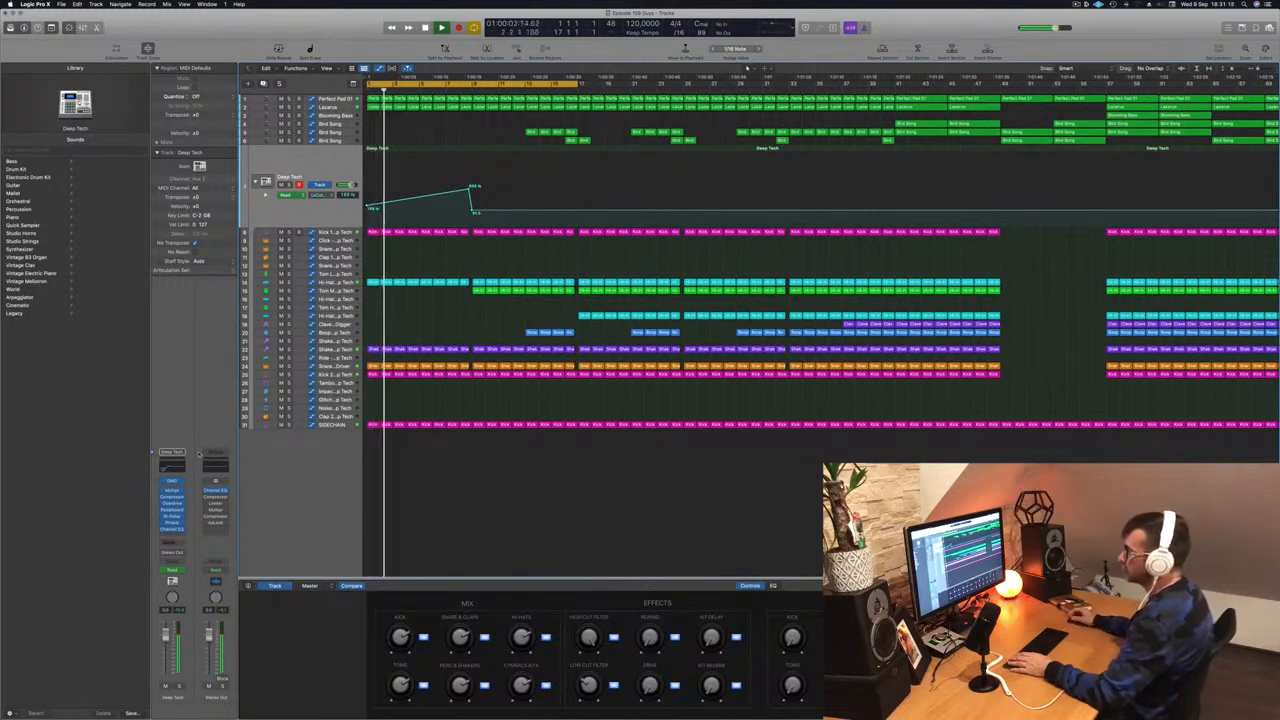
pyautogui.click(172, 497)
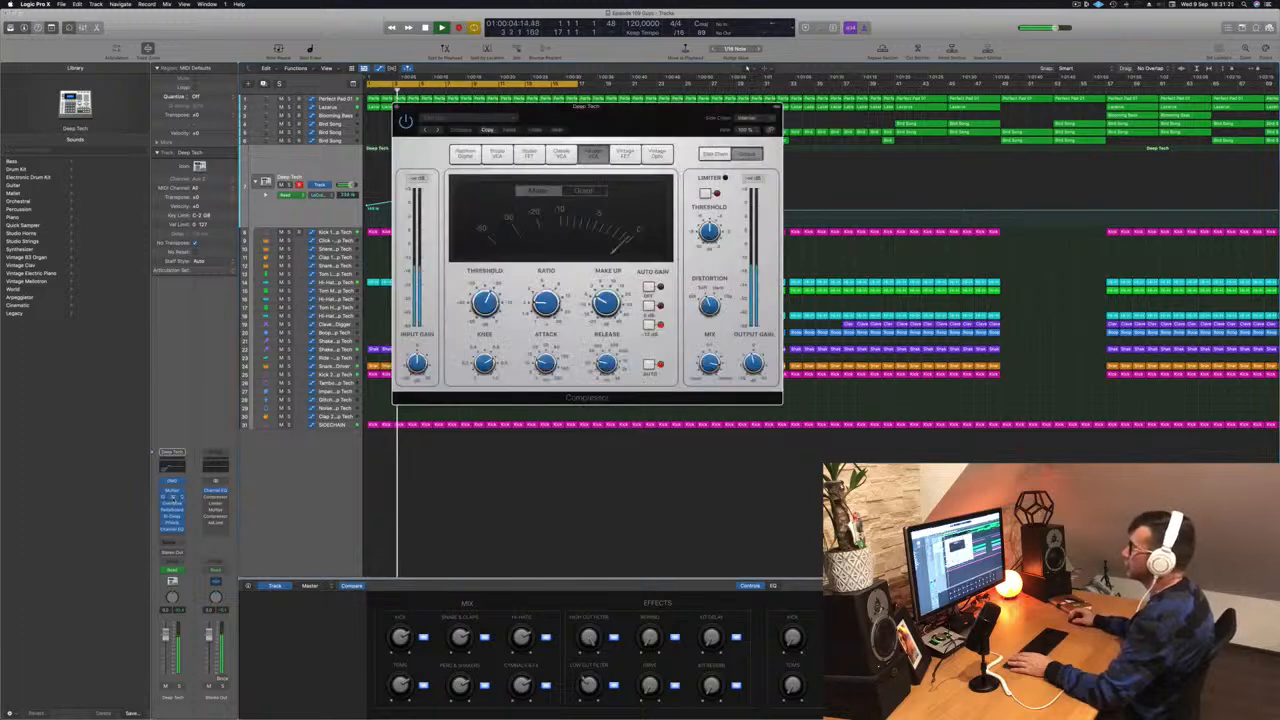
pyautogui.click(397, 107)
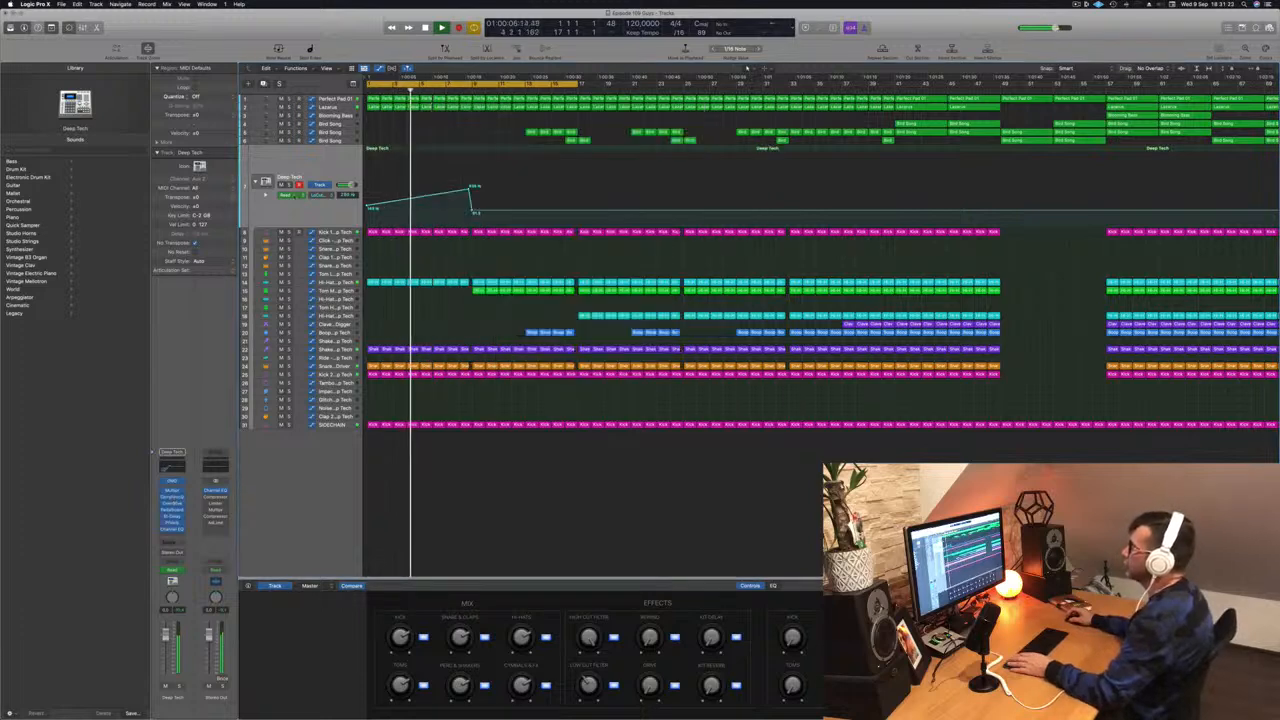
# - Add a peak to the Lazarus cutoff automation at bar 9, remove the drop point right after it, and save the project
pyautogui.click(335, 108)
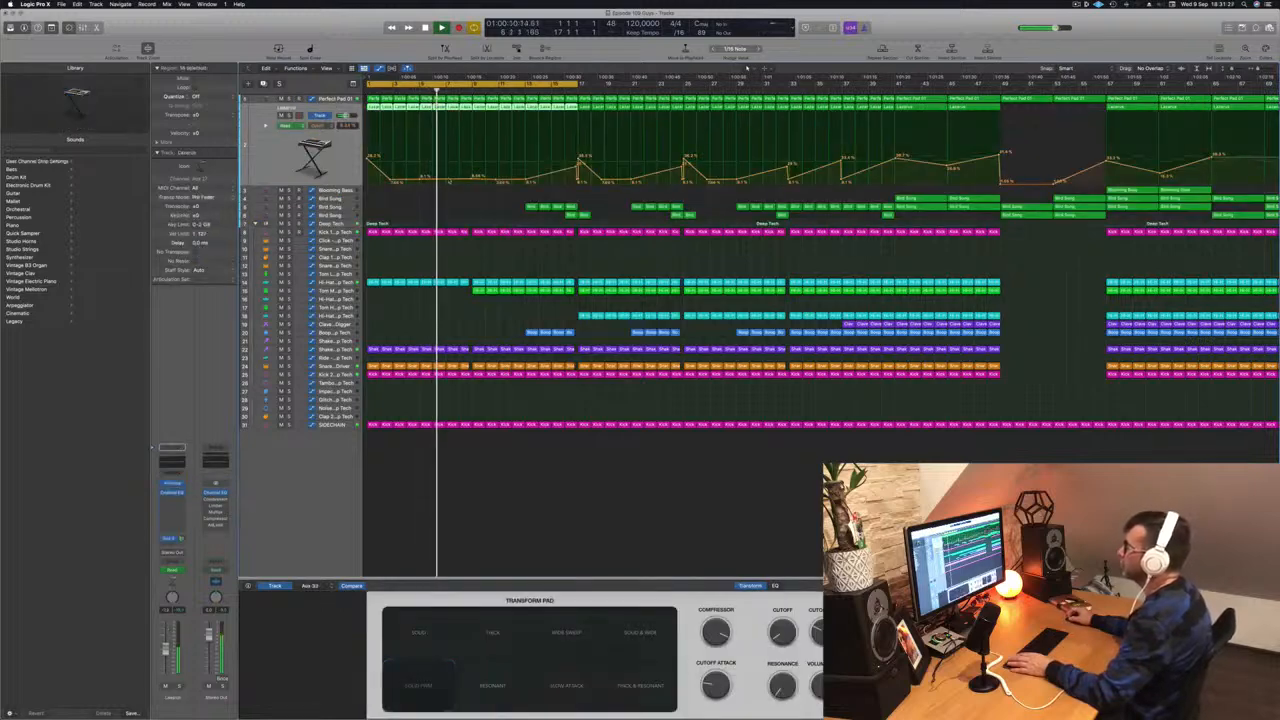
pyautogui.moveTo(472, 180); pyautogui.dragTo(476, 175)
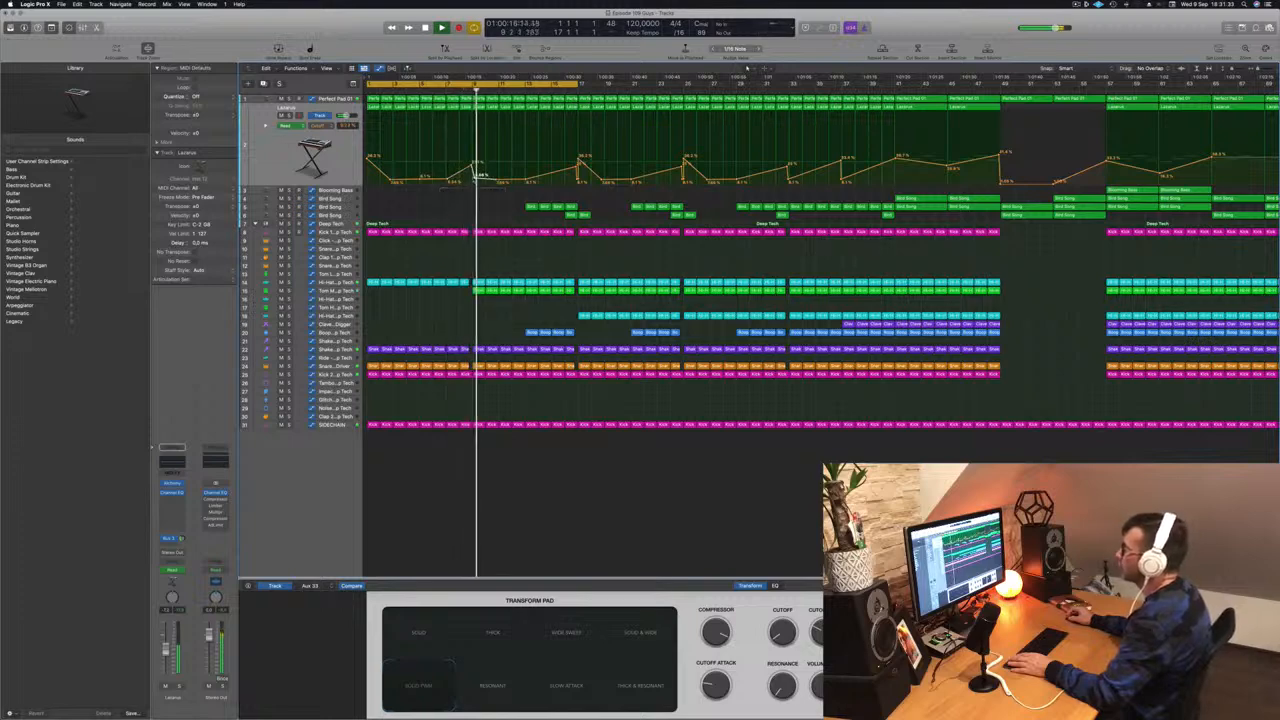
pyautogui.click(474, 178)
pyautogui.click(471, 91)
pyautogui.press('Return')
pyautogui.press('super+s')
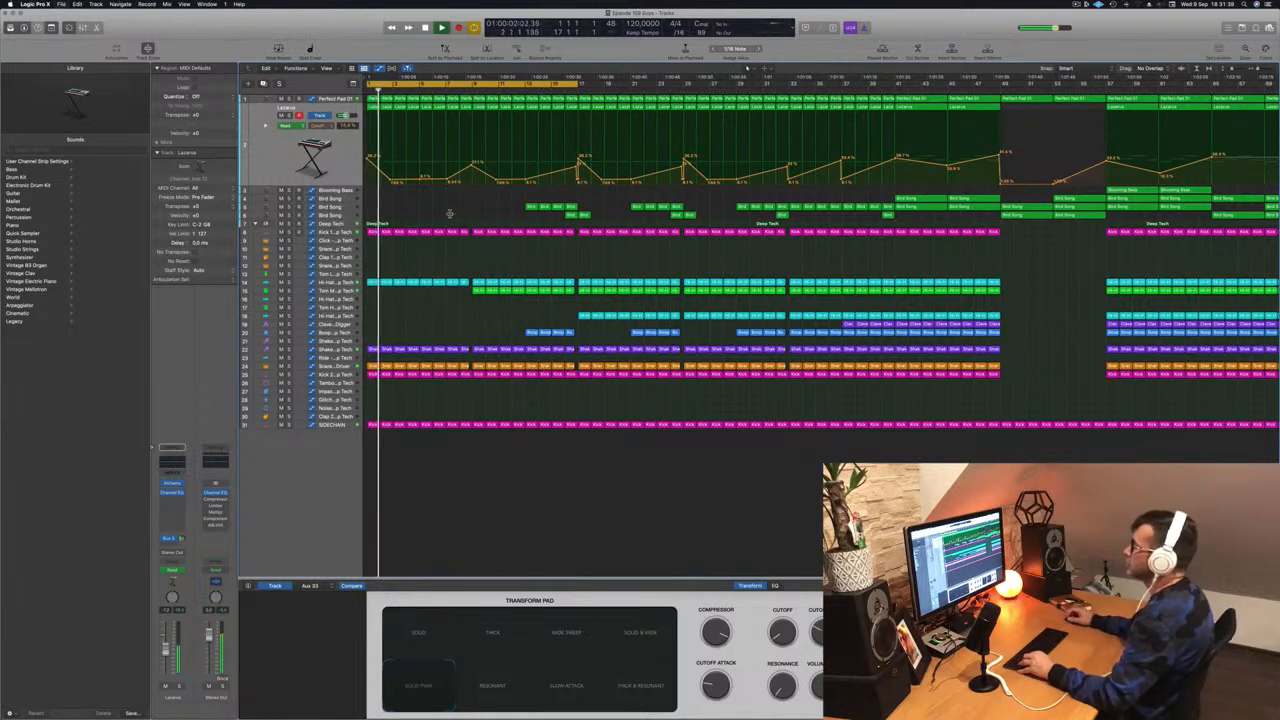
# - Delete the blue percussion regions on track 20 within bars 13–17 and the two Bird Song regions on track 6 around bar 17
pyautogui.press('super+Left')
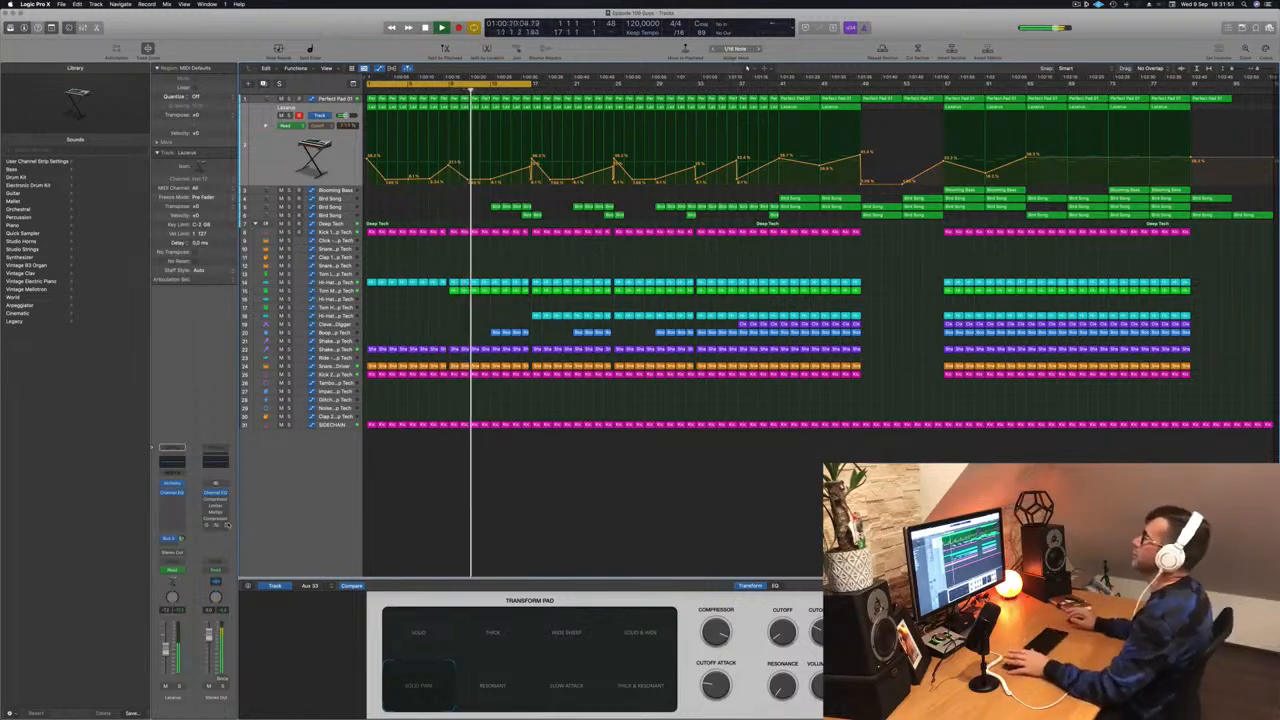
pyautogui.moveTo(465, 328); pyautogui.dragTo(526, 335)
pyautogui.press('Delete')
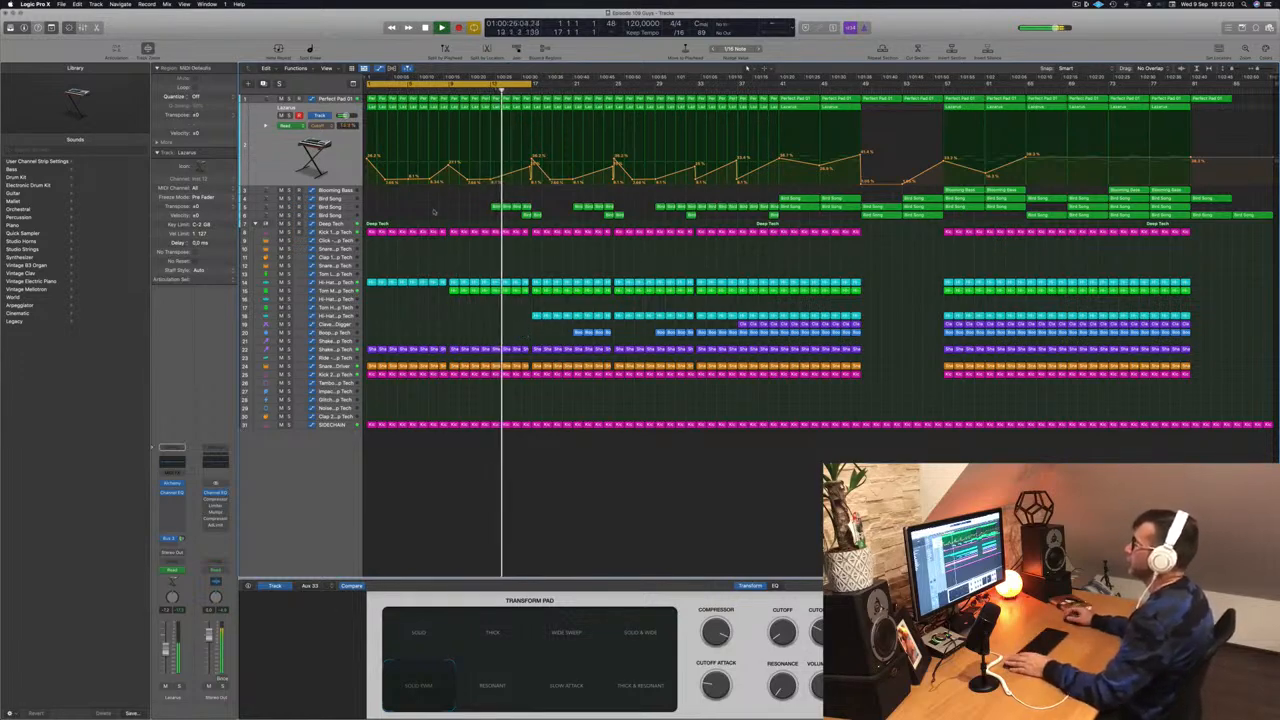
pyautogui.click(335, 208)
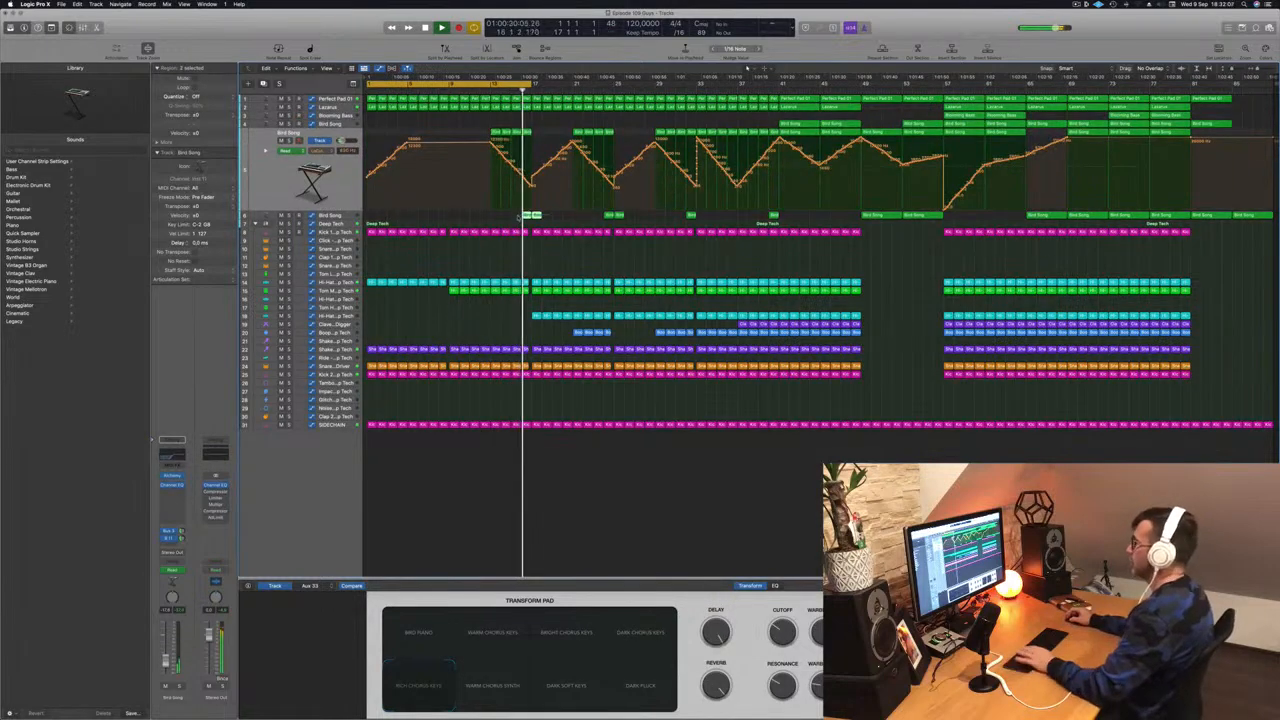
pyautogui.press('Return')
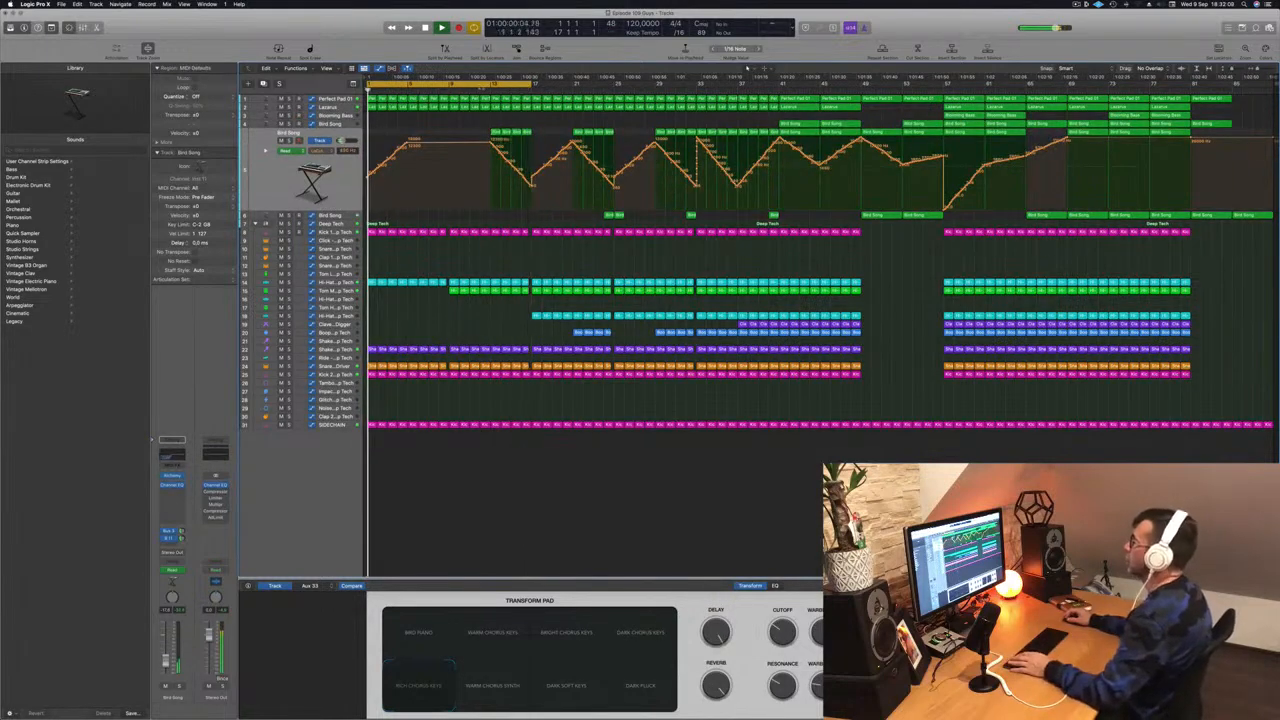
# - Resume playback just before bar 13 and extend the cycle range to bar 29
pyautogui.click(484, 89)
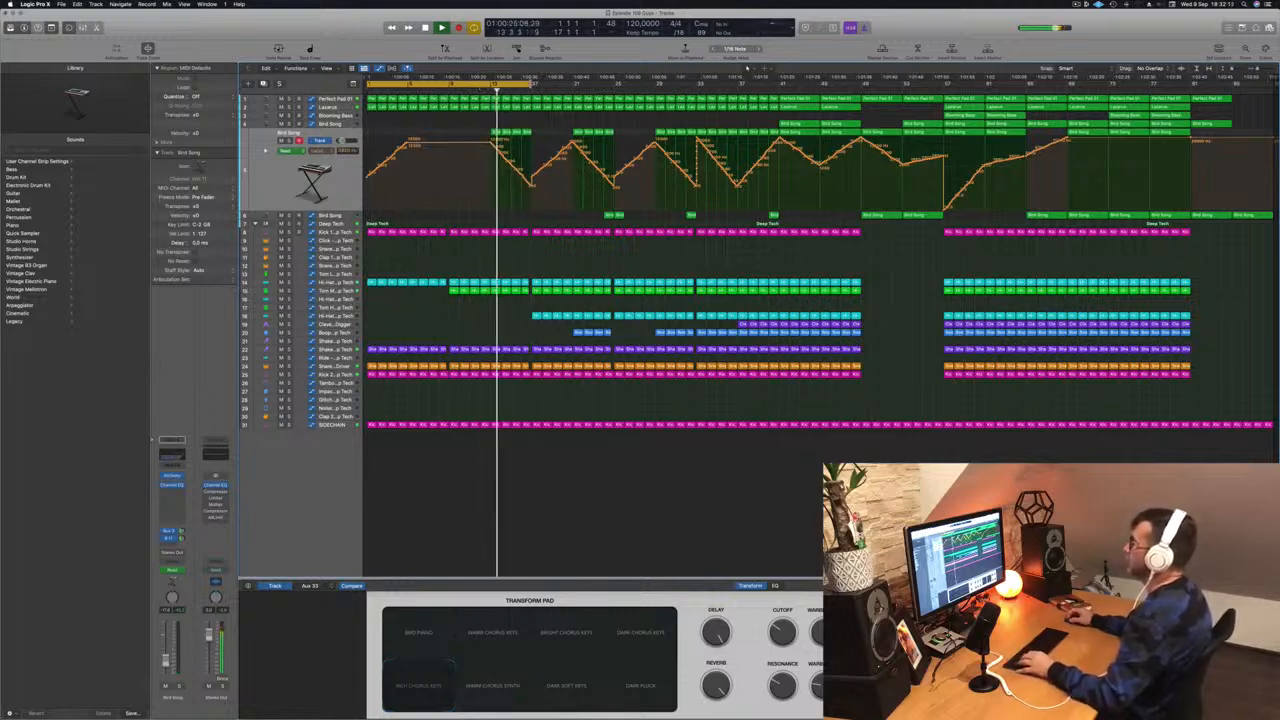
pyautogui.moveTo(530, 84); pyautogui.dragTo(655, 84)
pyautogui.scroll(5, 606, 226)
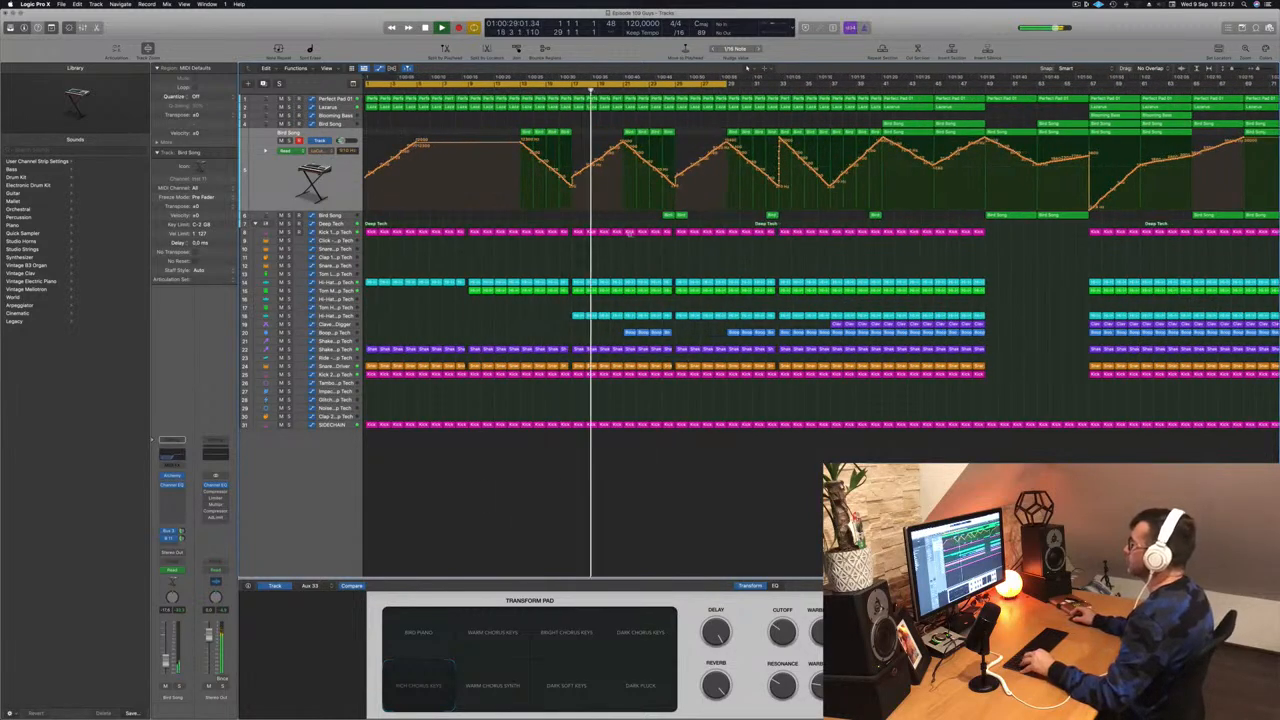
# - Replay the intro from bar 13 and audition the Lazarus track briefly in solo
pyautogui.scroll(-3, 615, 262)
pyautogui.scroll(2, 594, 266)
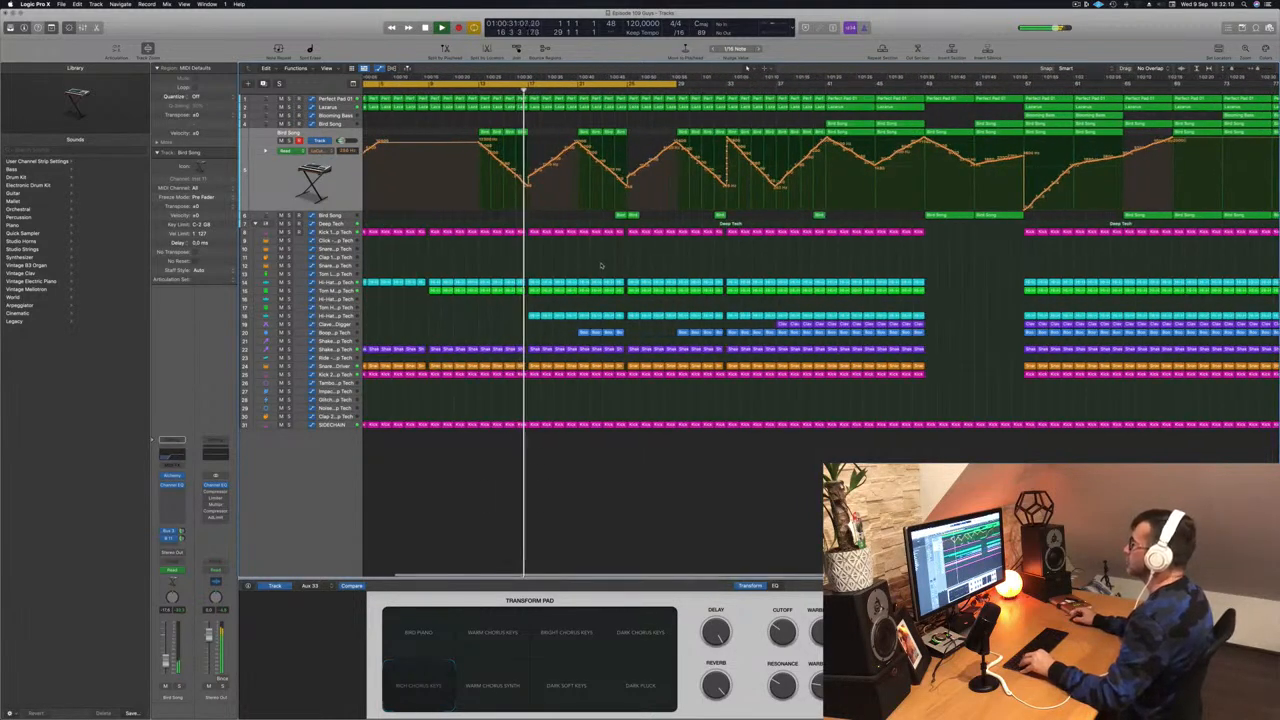
pyautogui.scroll(-2, 572, 251)
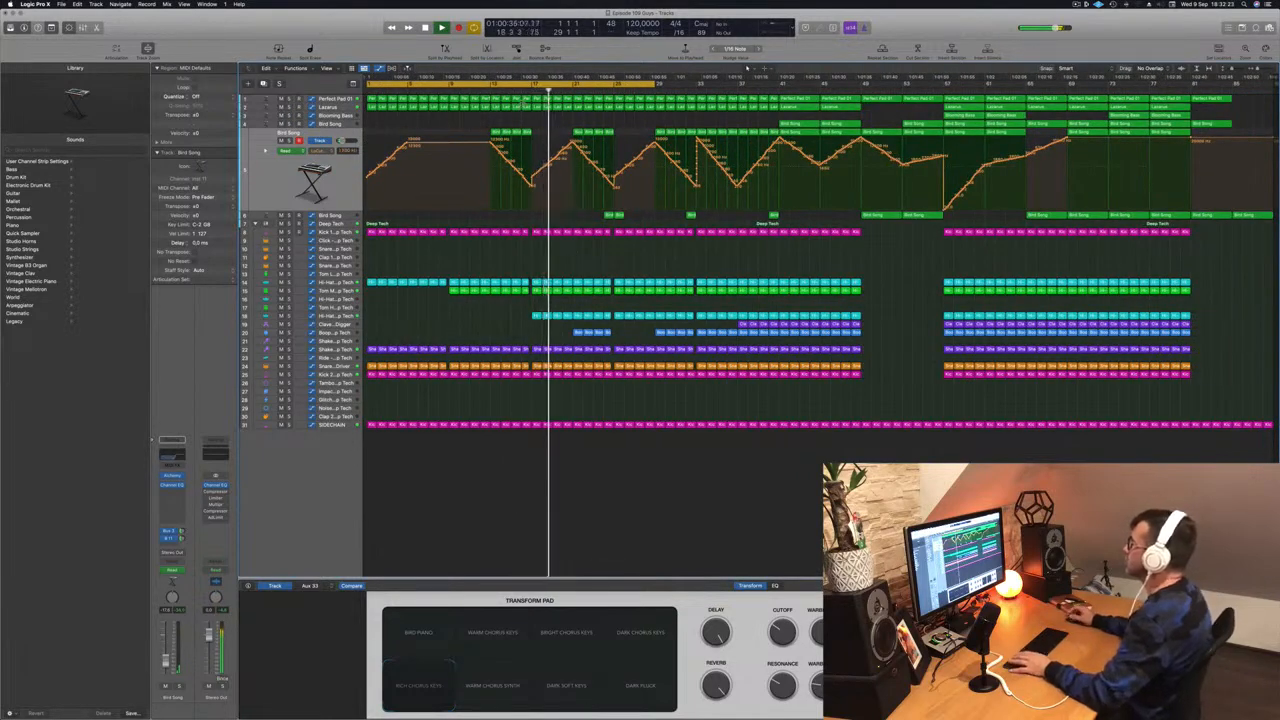
pyautogui.click(491, 91)
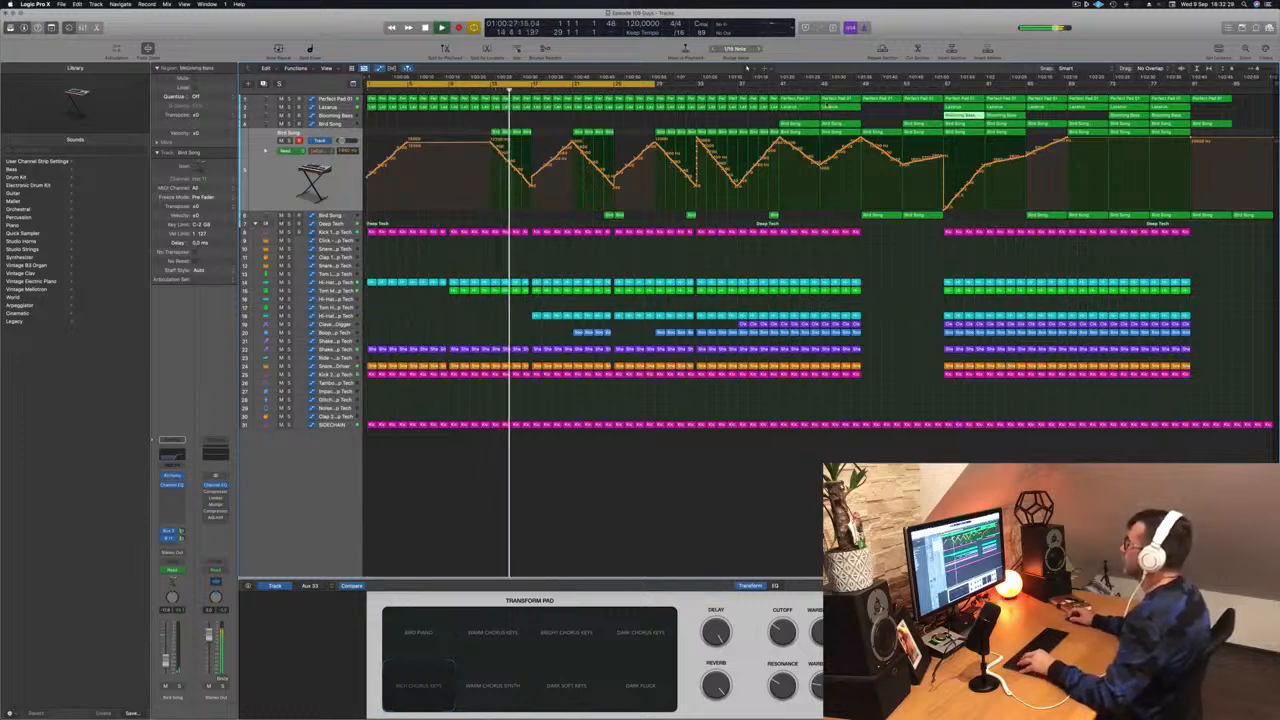
pyautogui.click(328, 107)
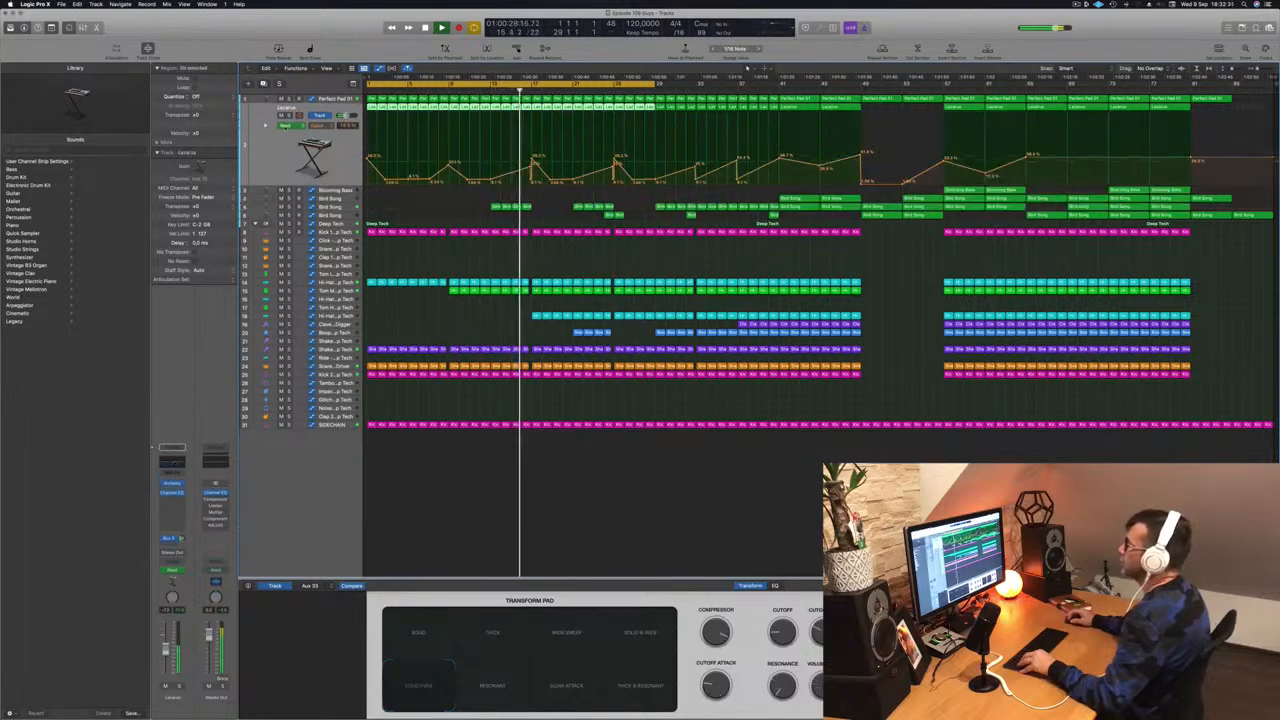
pyautogui.press('s')
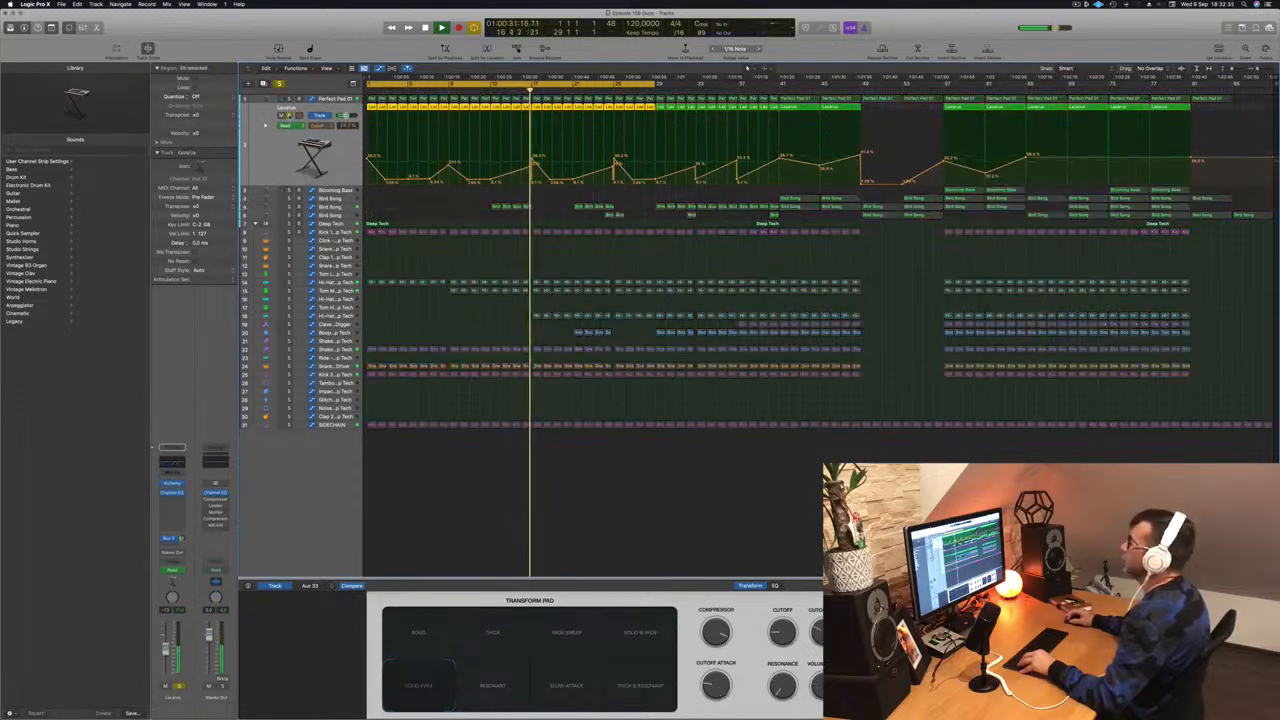
pyautogui.press('s')
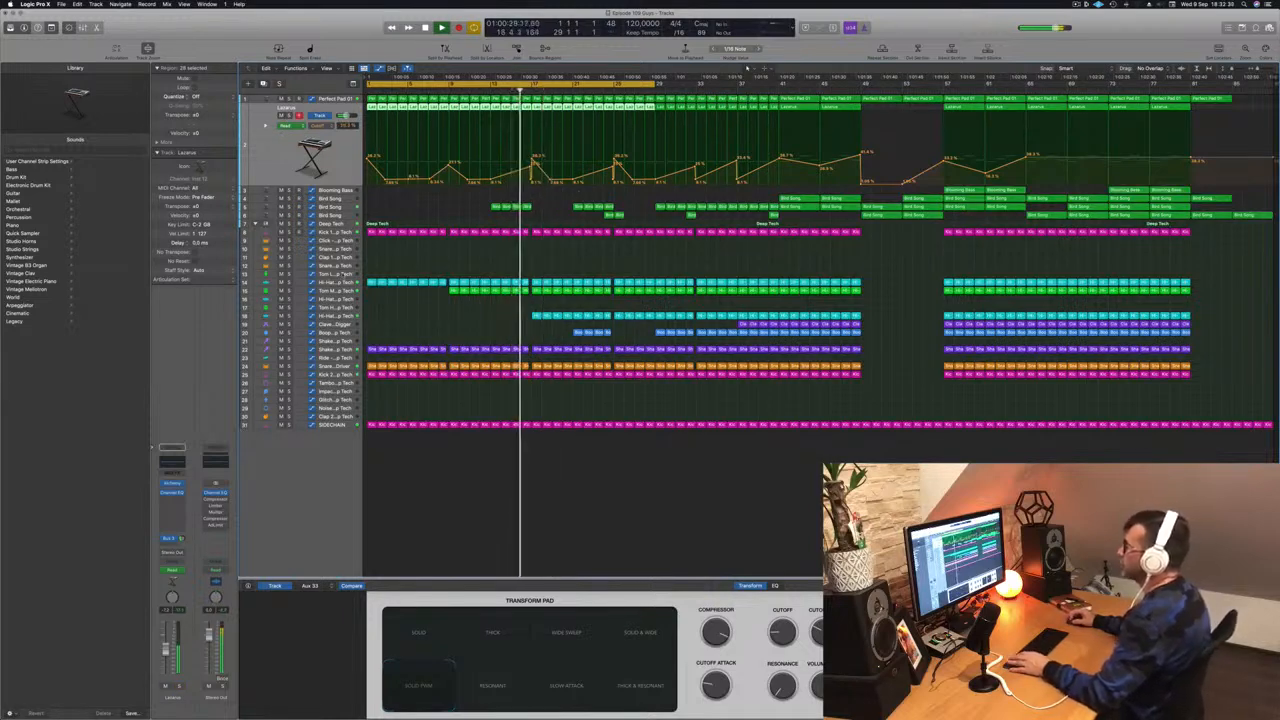
# - Add points to the Deep Tech low-cut automation so it drops to the bottom at bar 17, and replay the transition
pyautogui.click(343, 224)
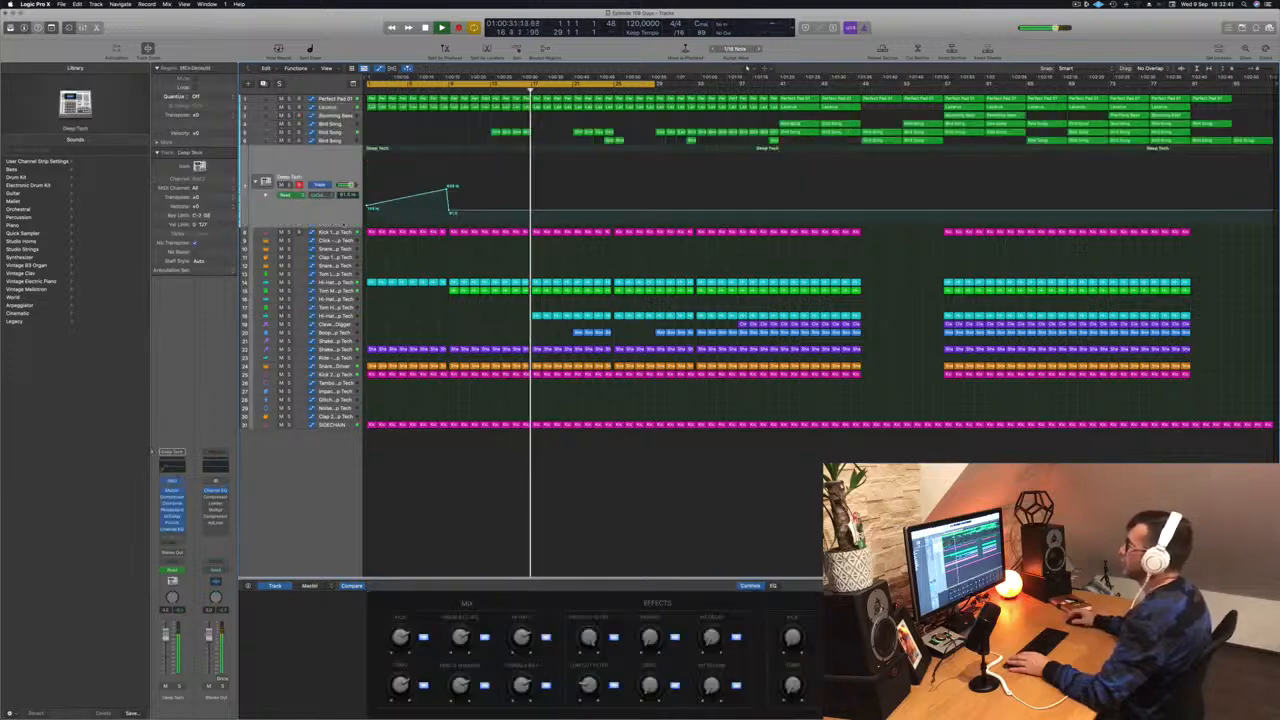
pyautogui.click(514, 93)
pyautogui.press('super+Right')
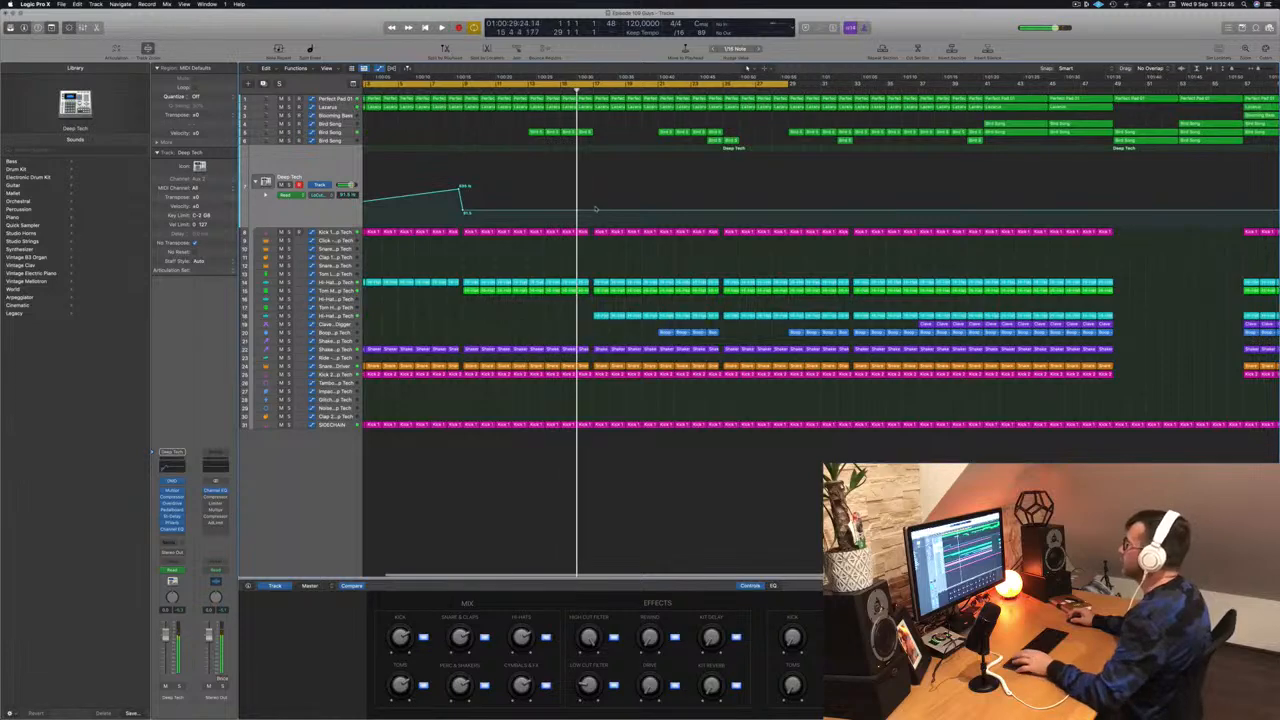
pyautogui.click(590, 212)
pyautogui.press('super+Right')
pyautogui.press('super+Right')
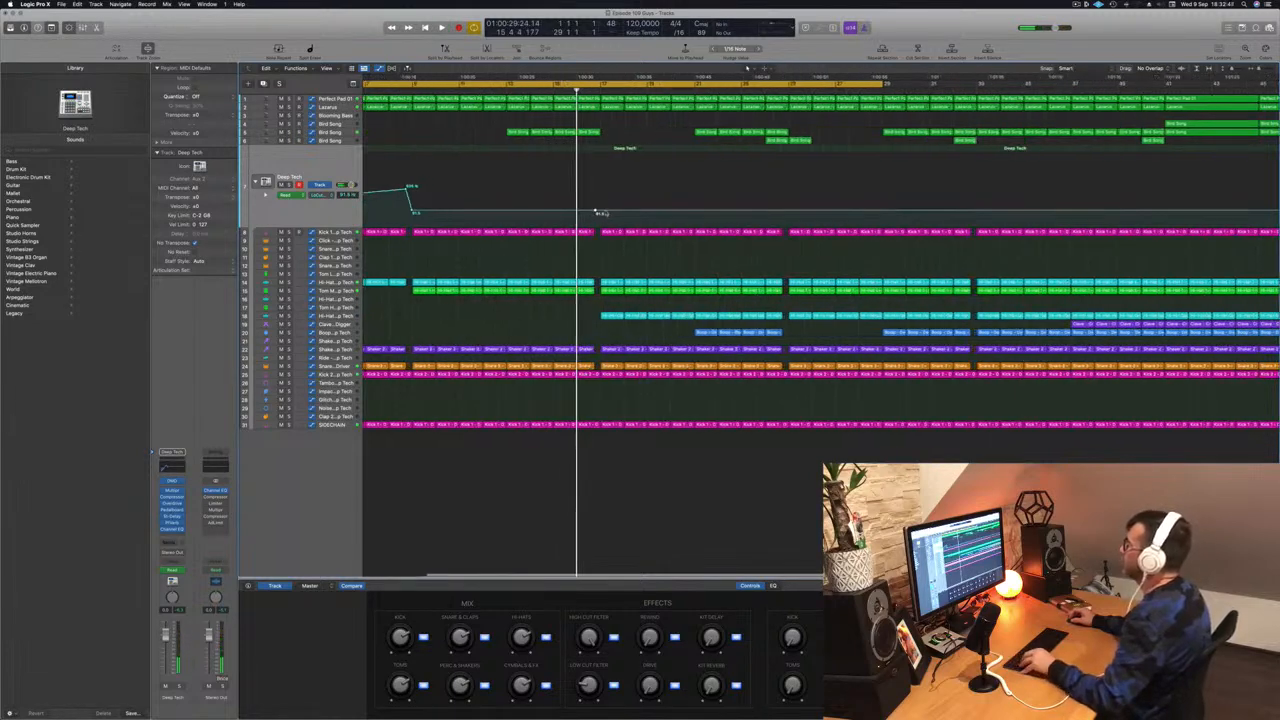
pyautogui.moveTo(601, 213); pyautogui.dragTo(600, 227)
pyautogui.press('space')
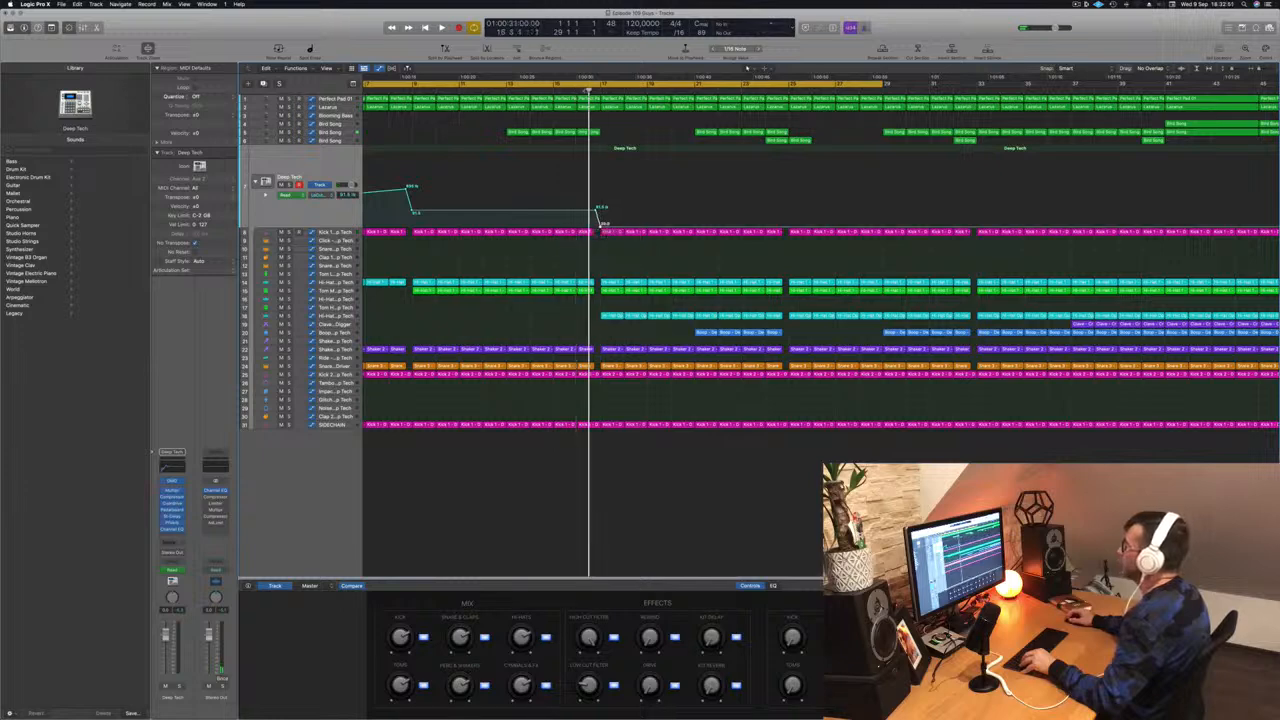
pyautogui.click(716, 94)
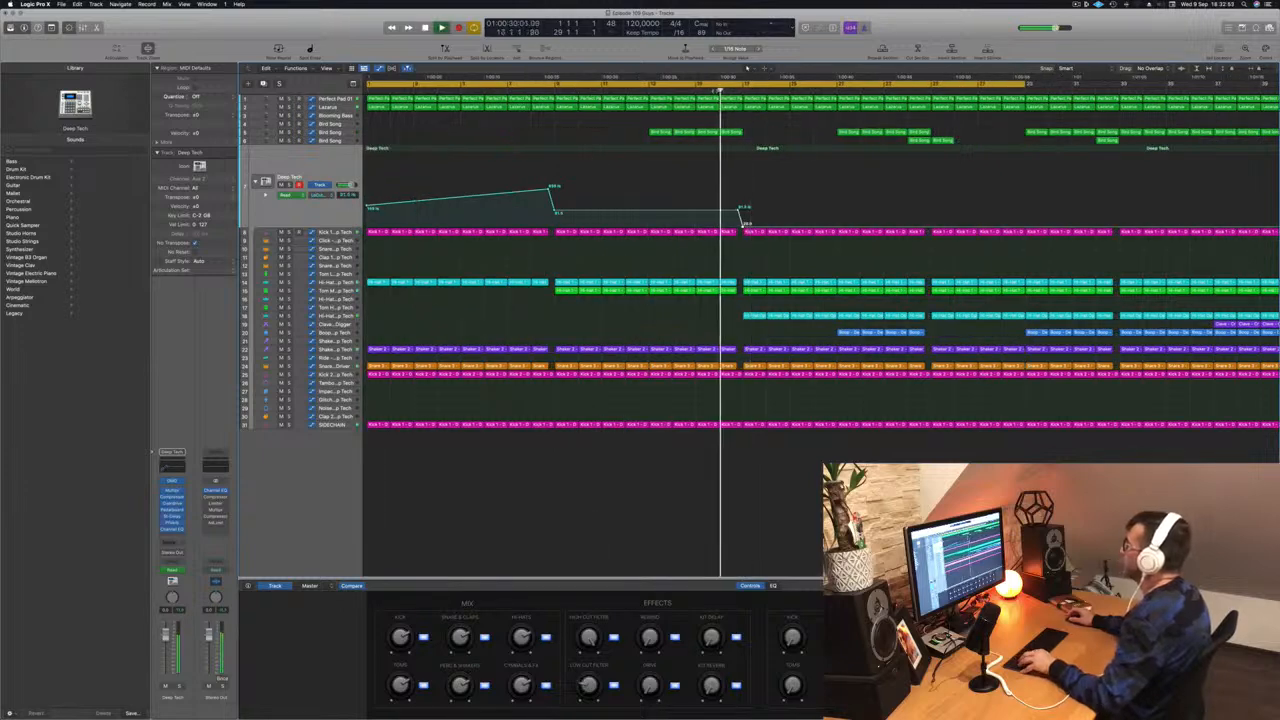
pyautogui.press('super+Left')
pyautogui.press('super+Left')
pyautogui.press('super+Left')
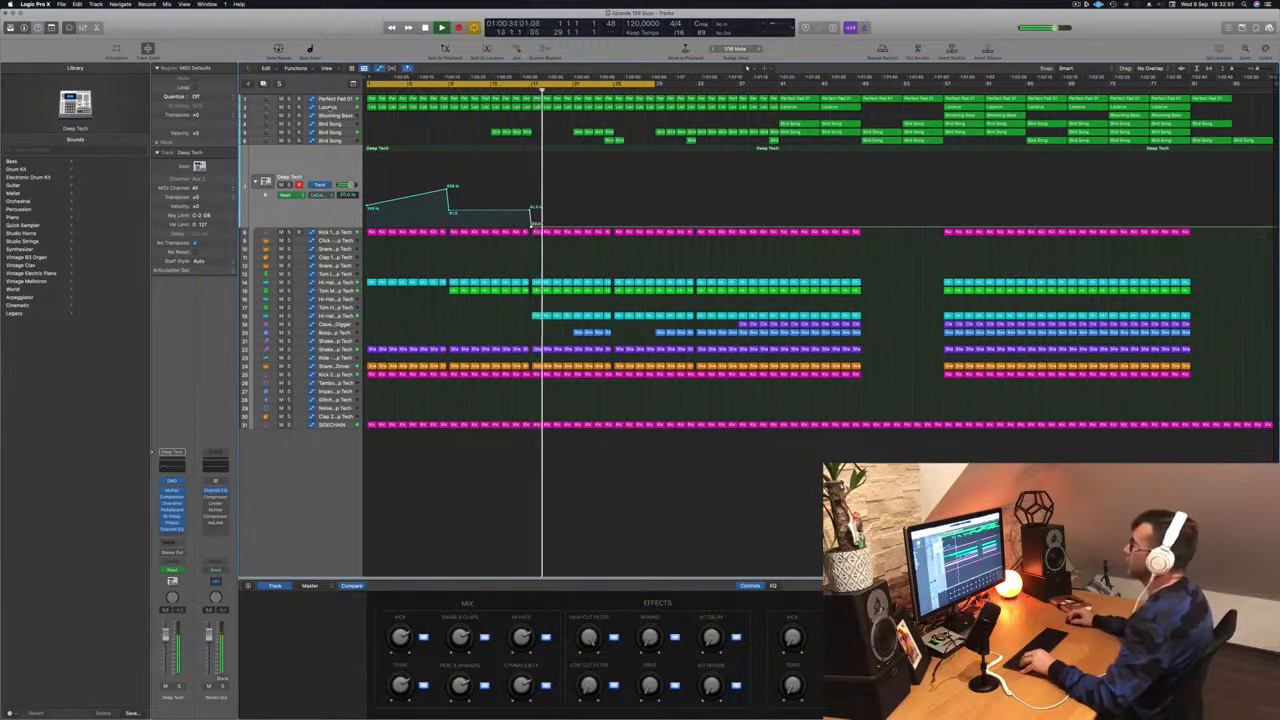
# - Lift the dip in the Lazarus cutoff automation after bar 17 so it stays high until bar 21, and replay from bar 12
pyautogui.click(333, 107)
pyautogui.click(521, 91)
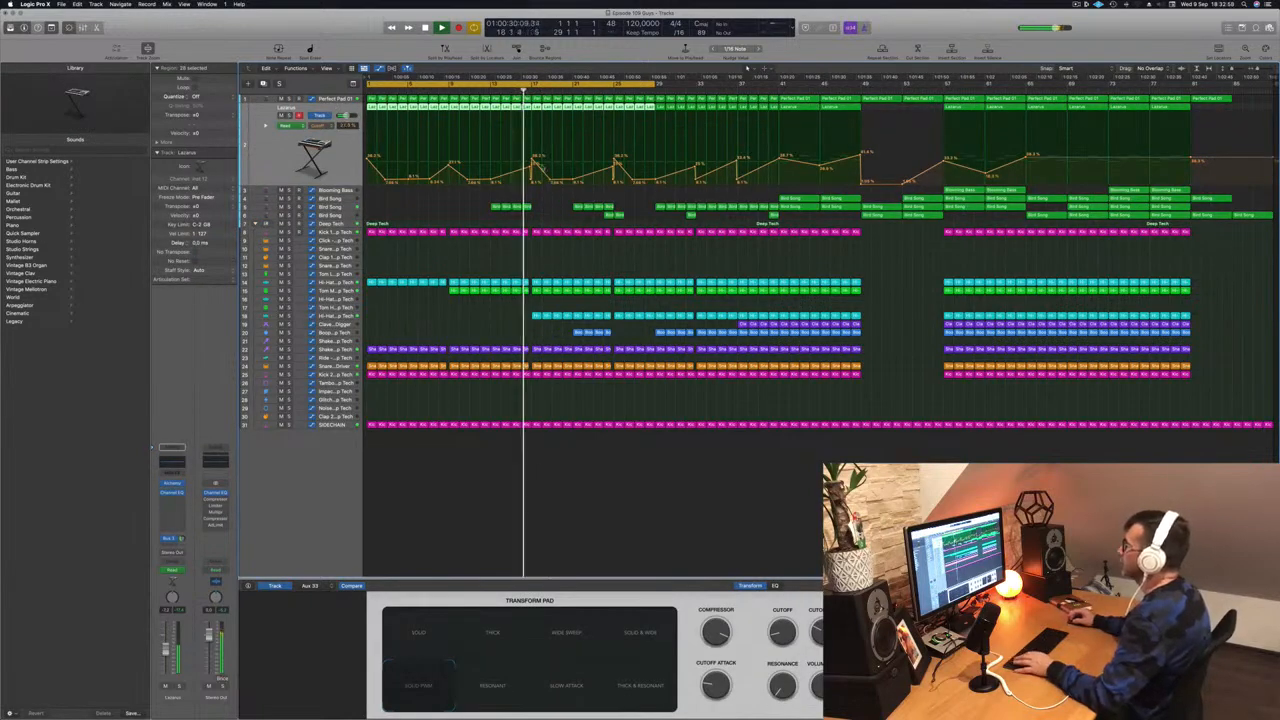
pyautogui.moveTo(550, 180); pyautogui.dragTo(554, 154)
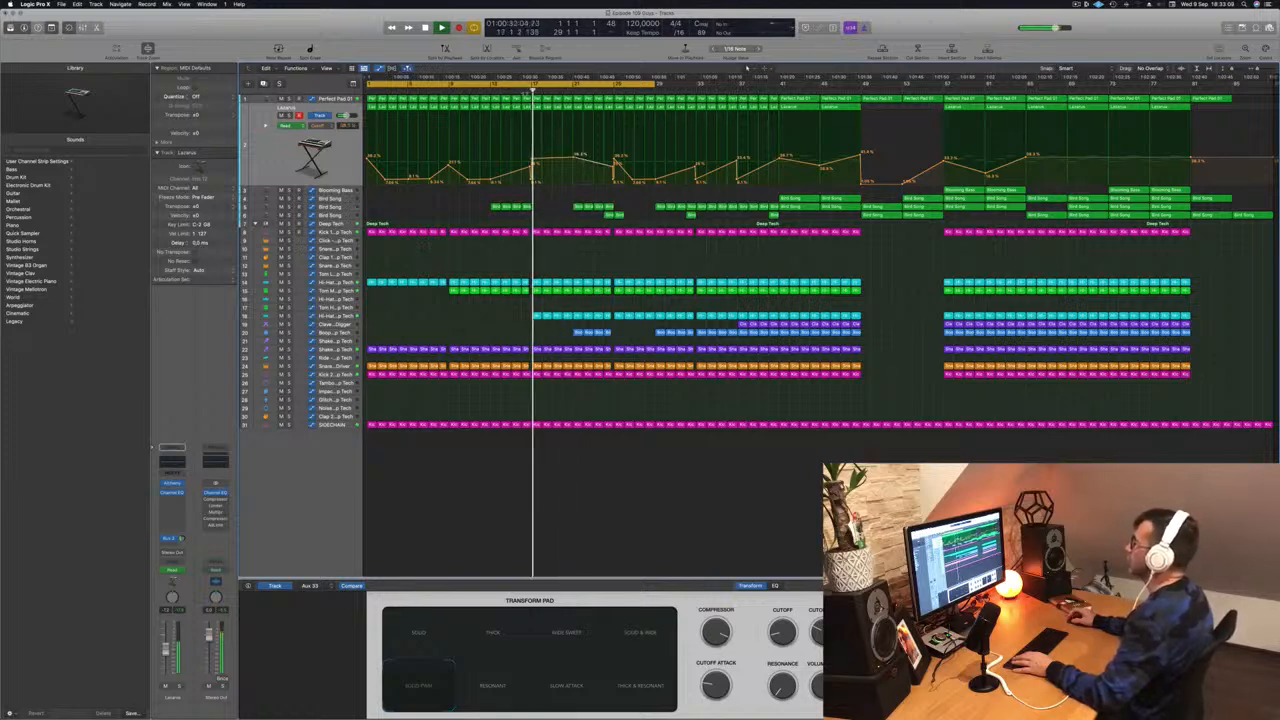
pyautogui.click(481, 92)
# - Copy the four Bird Song regions on track 5 at bars 13–17, with their automation, to bars 17–21
pyautogui.click(455, 197)
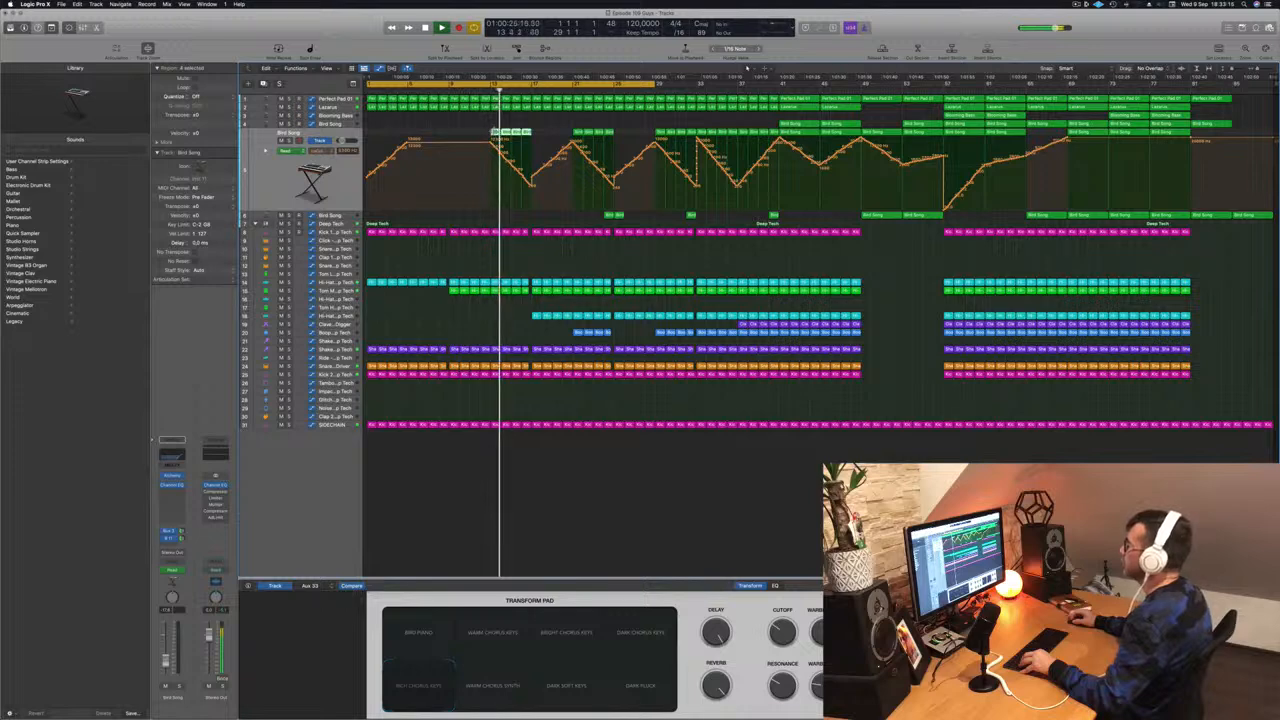
pyautogui.moveTo(493, 132); pyautogui.dragTo(536, 134)
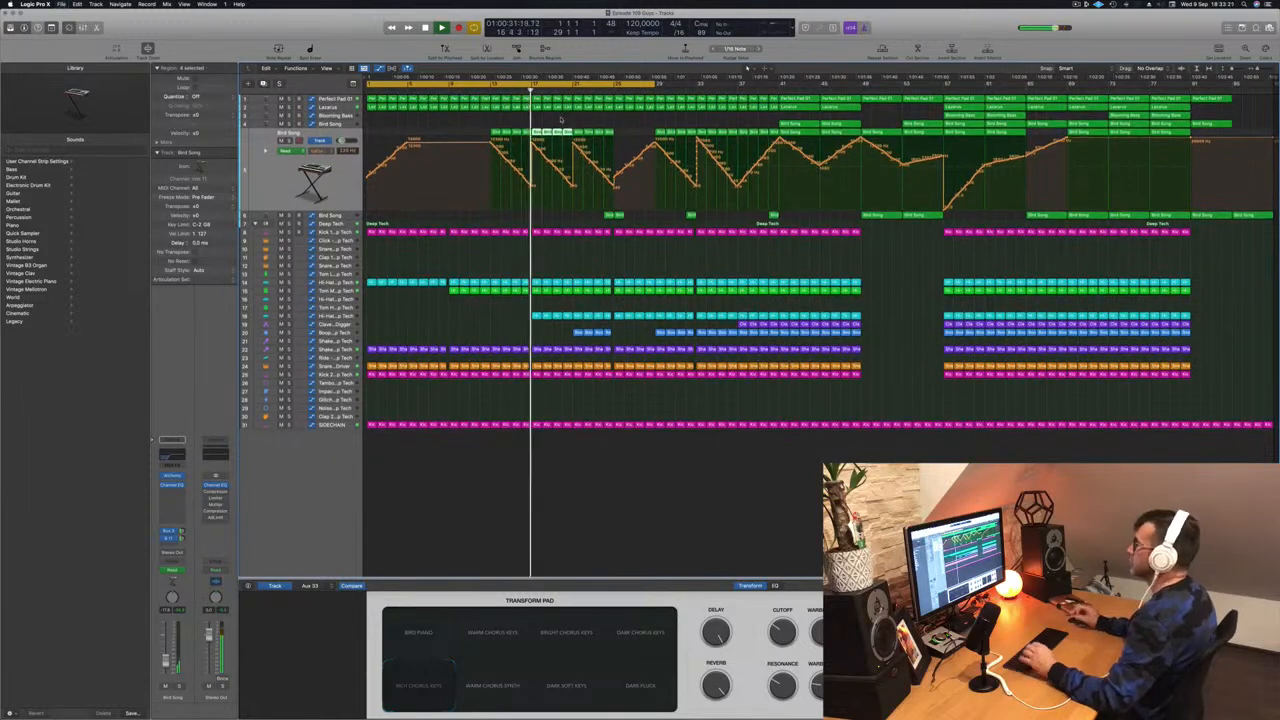
pyautogui.press('super+Right')
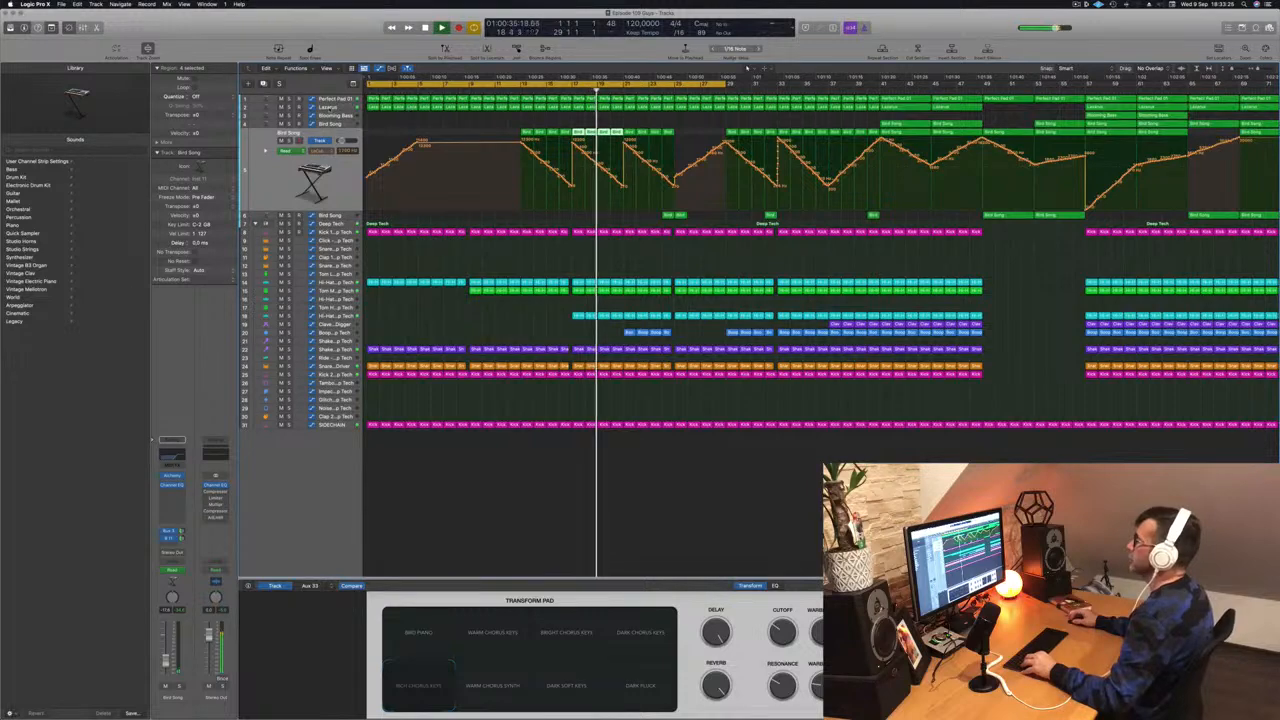
# - Add a sharp drop to the Lazarus cutoff automation at bar 21 and replay from bar 17
pyautogui.click(331, 108)
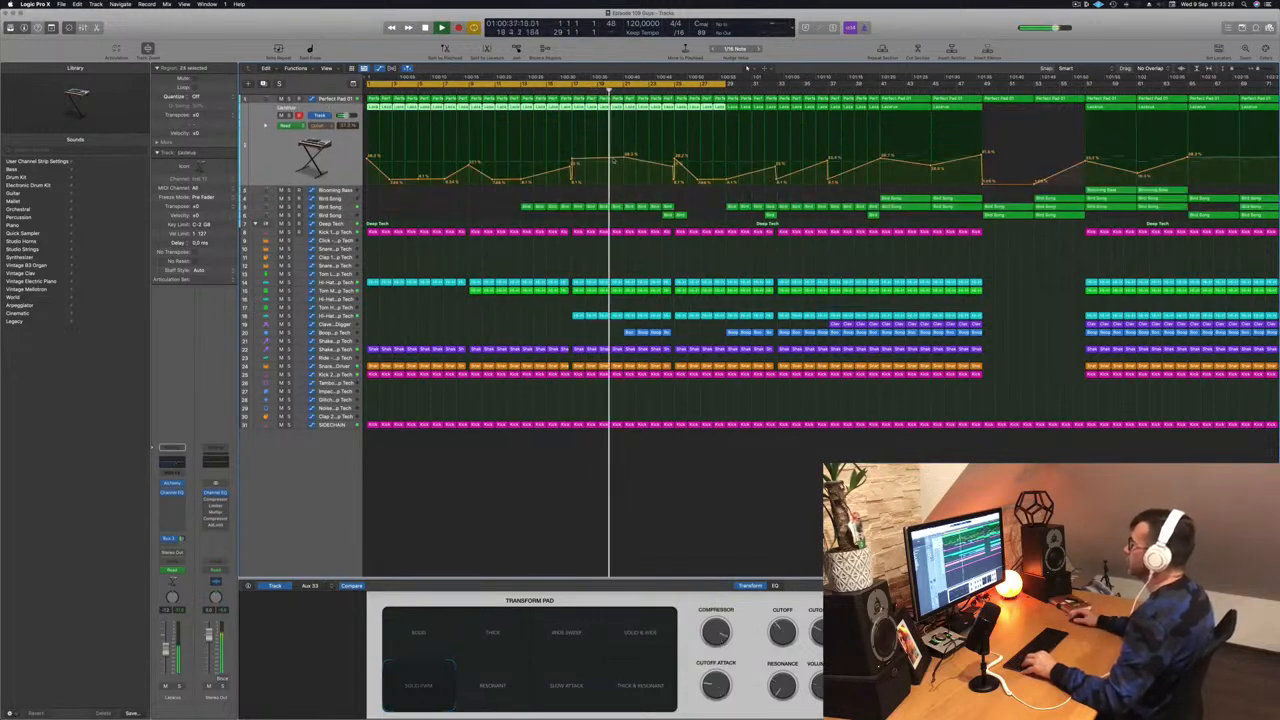
pyautogui.click(628, 160)
pyautogui.moveTo(628, 160); pyautogui.dragTo(624, 185)
pyautogui.click(572, 90)
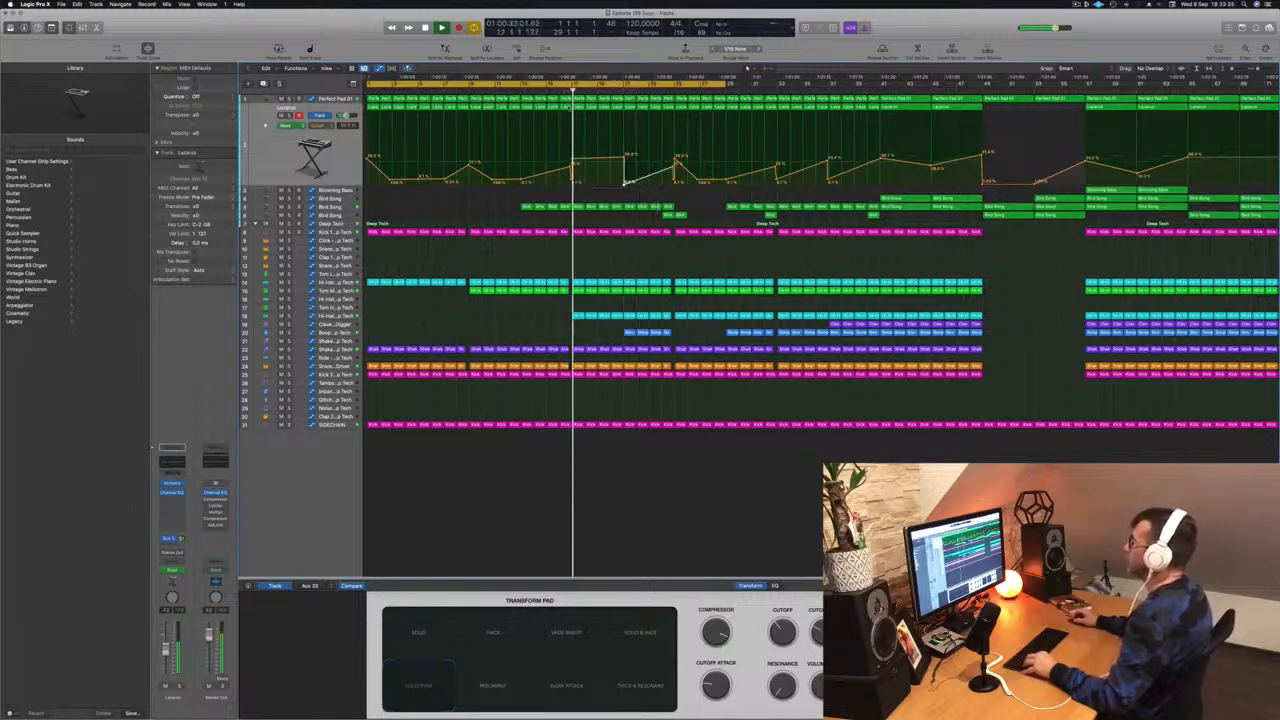
pyautogui.moveTo(625, 184); pyautogui.dragTo(625, 184)
pyautogui.scroll(-3, 892, 183)
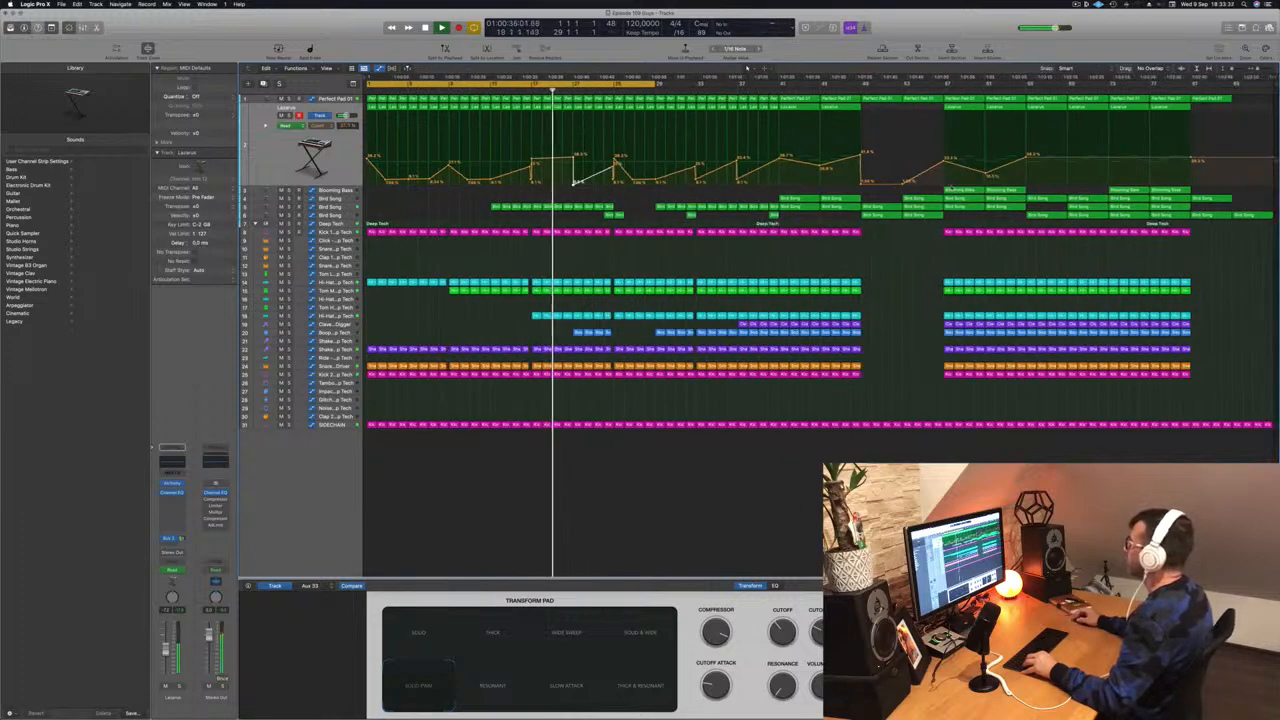
# - Copy the Blooming Bass region from bar 57 to bar 21 and stop playback after hearing it
pyautogui.moveTo(955, 190); pyautogui.dragTo(578, 193)
pyautogui.scroll(3, 578, 193)
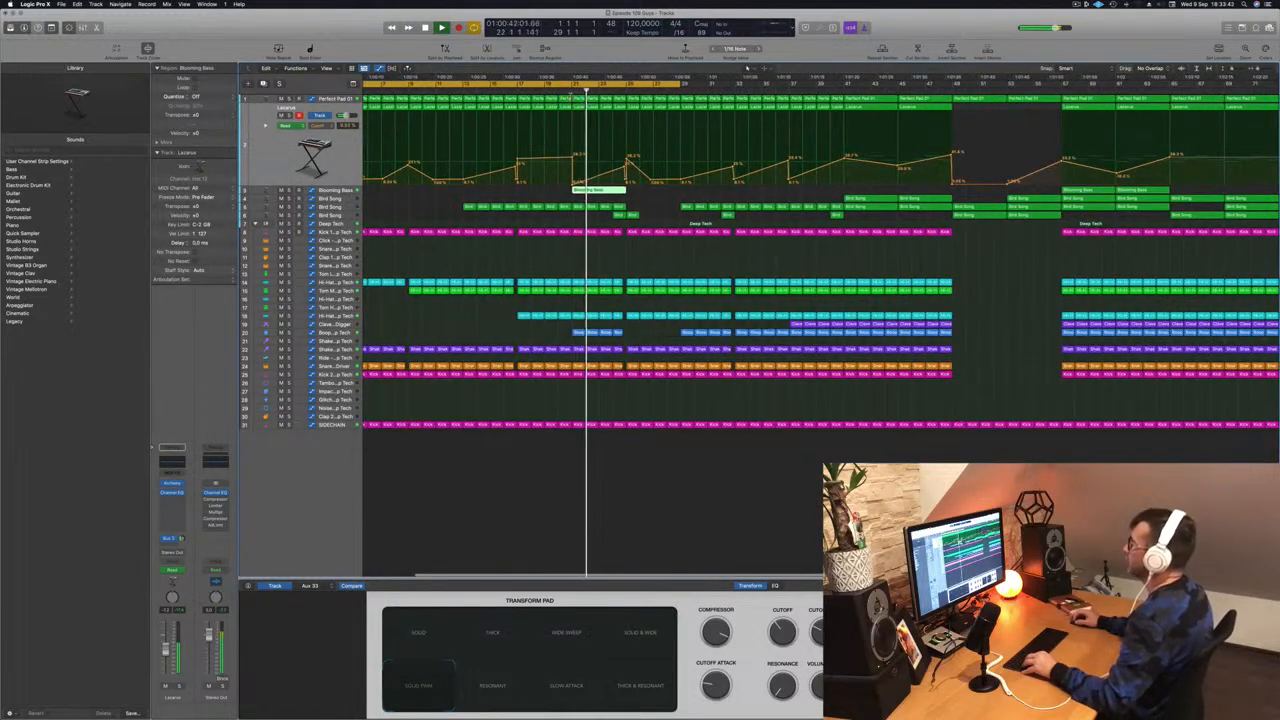
pyautogui.hscroll(-3, 493, 187)
pyautogui.press('space')
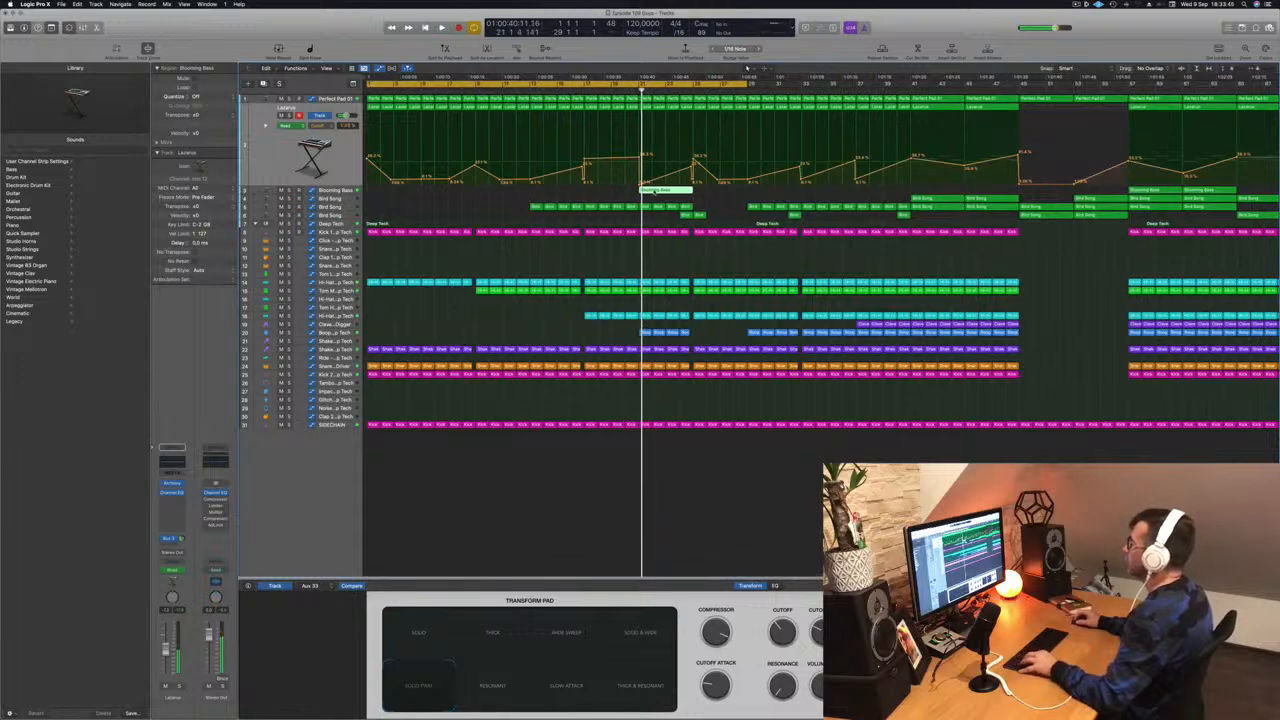
# - Split the copied Blooming Bass region after its first bar, repeat that bar through bars 21–25, and replay from just before bar 19
pyautogui.keyDown('super'); pyautogui.click(652, 191); pyautogui.keyUp('super')
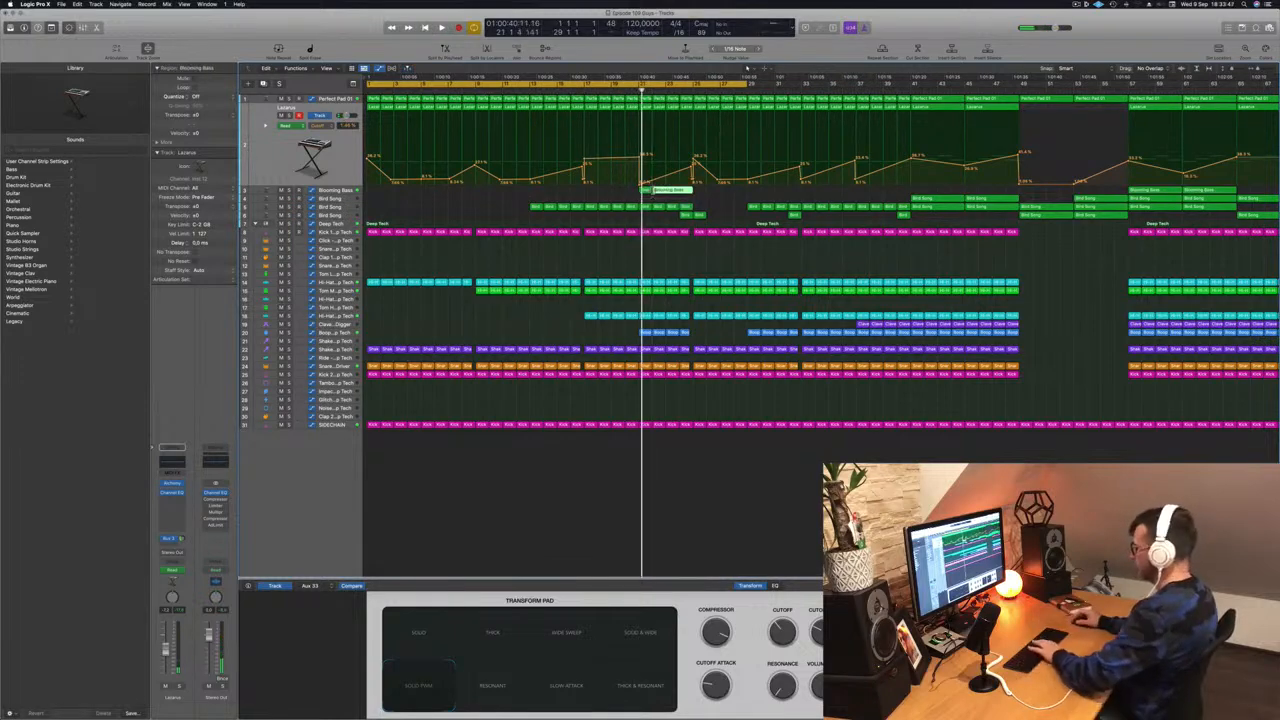
pyautogui.moveTo(646, 191); pyautogui.dragTo(673, 191)
pyautogui.press('space')
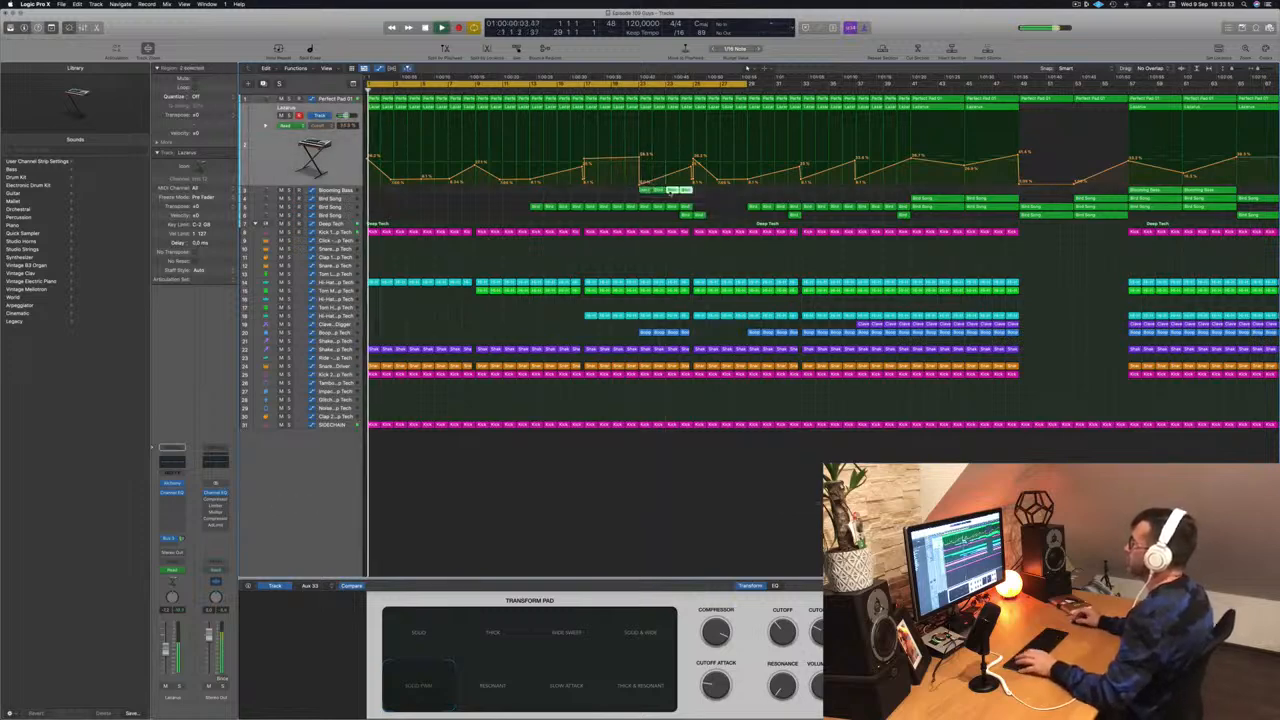
pyautogui.click(608, 89)
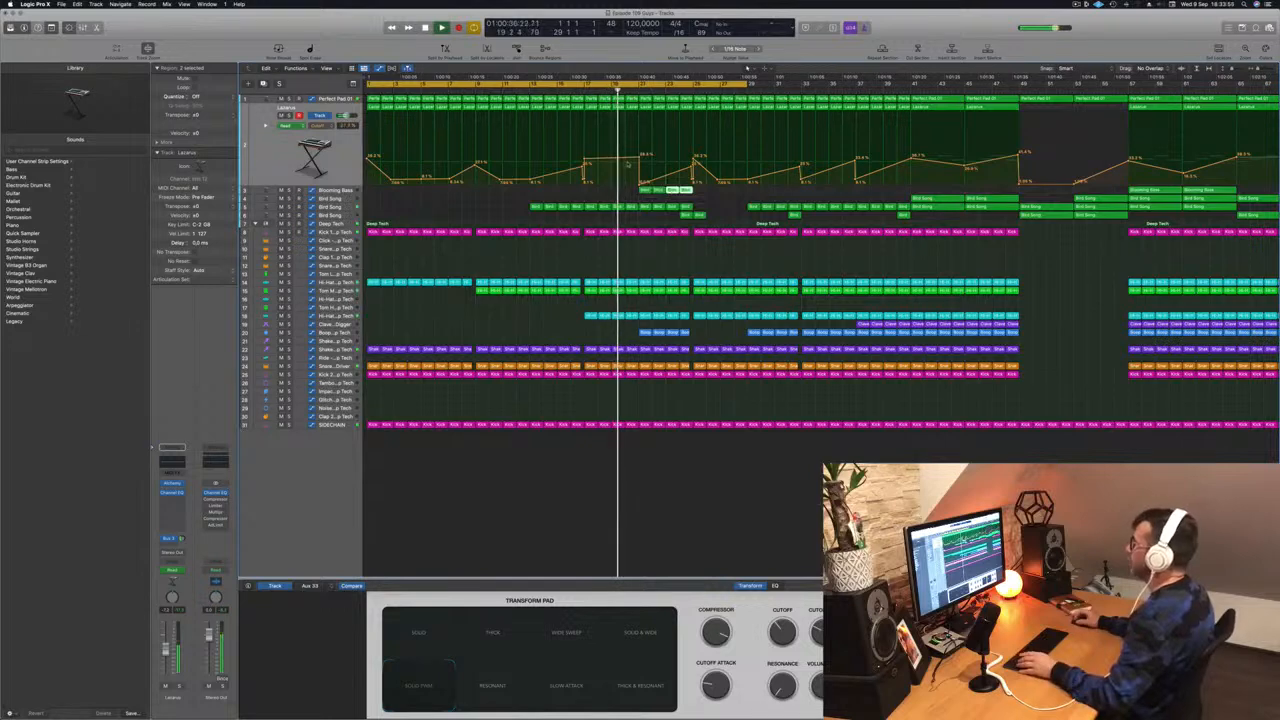
# - Remove the drop in the Lazarus cutoff automation at bar 25 and shape one straight rise from bar 21 to its peak
pyautogui.scroll(5, 646, 179)
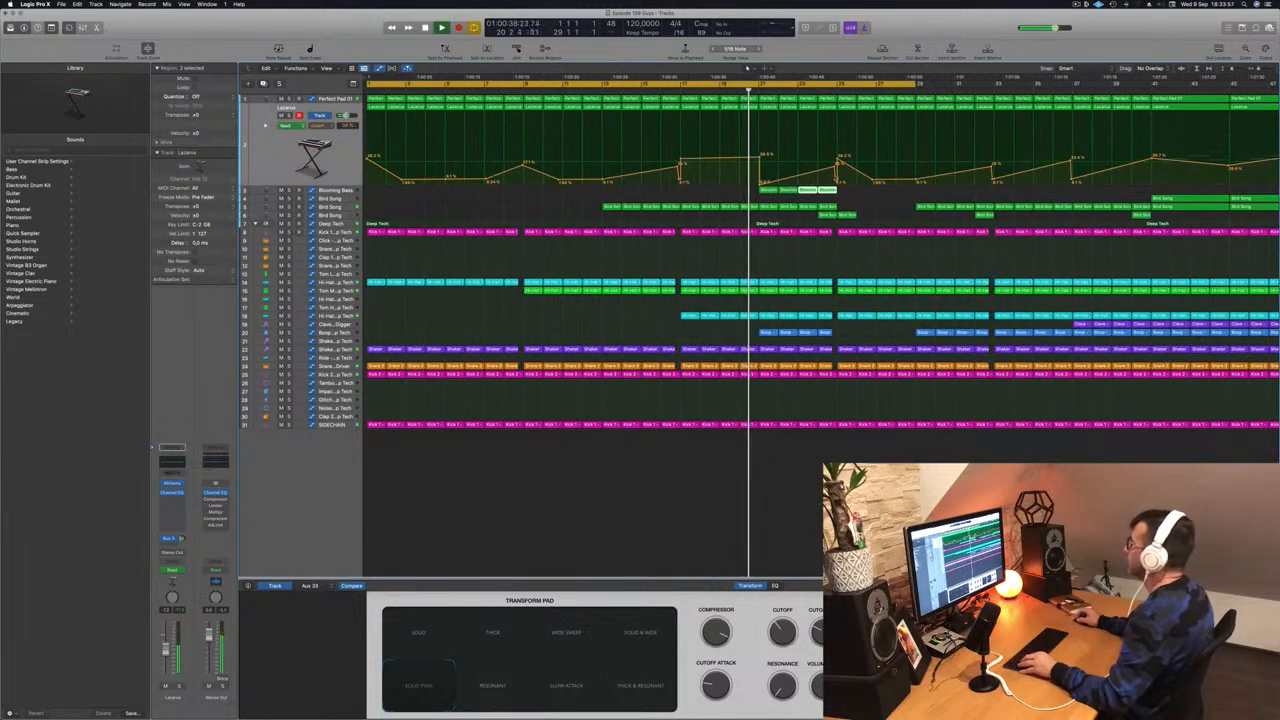
pyautogui.click(837, 182)
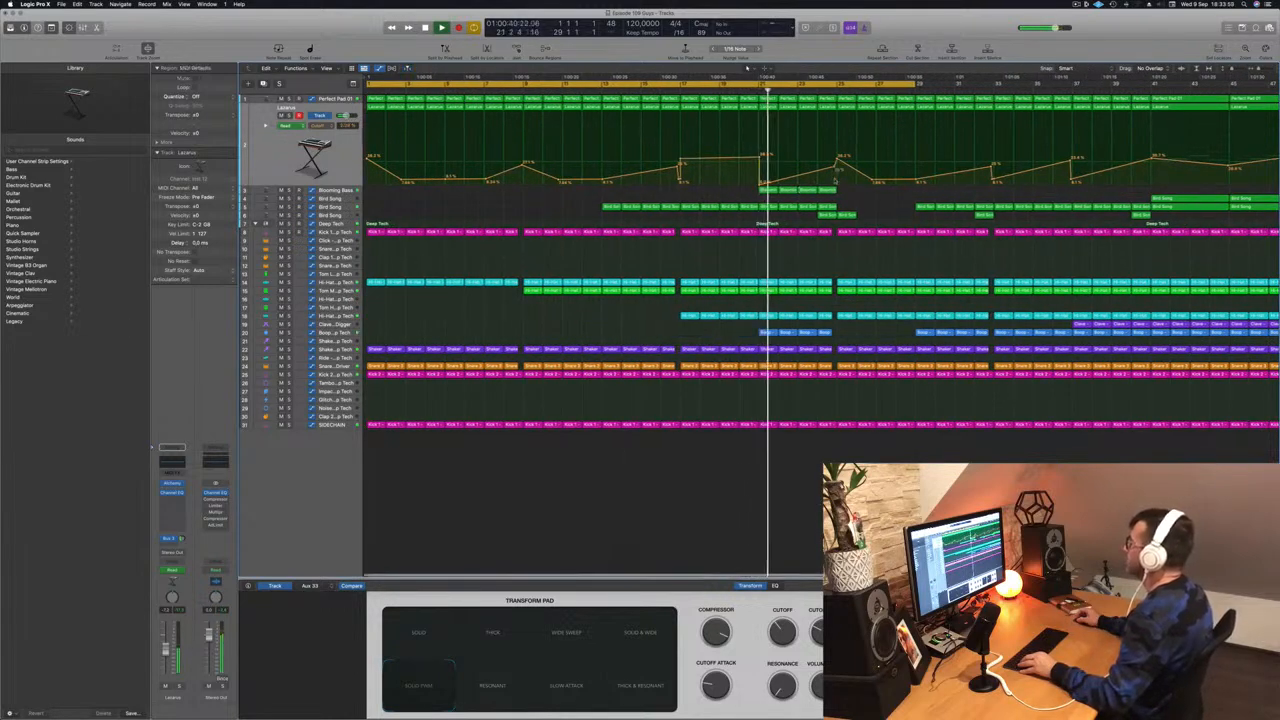
pyautogui.moveTo(836, 170); pyautogui.dragTo(834, 158)
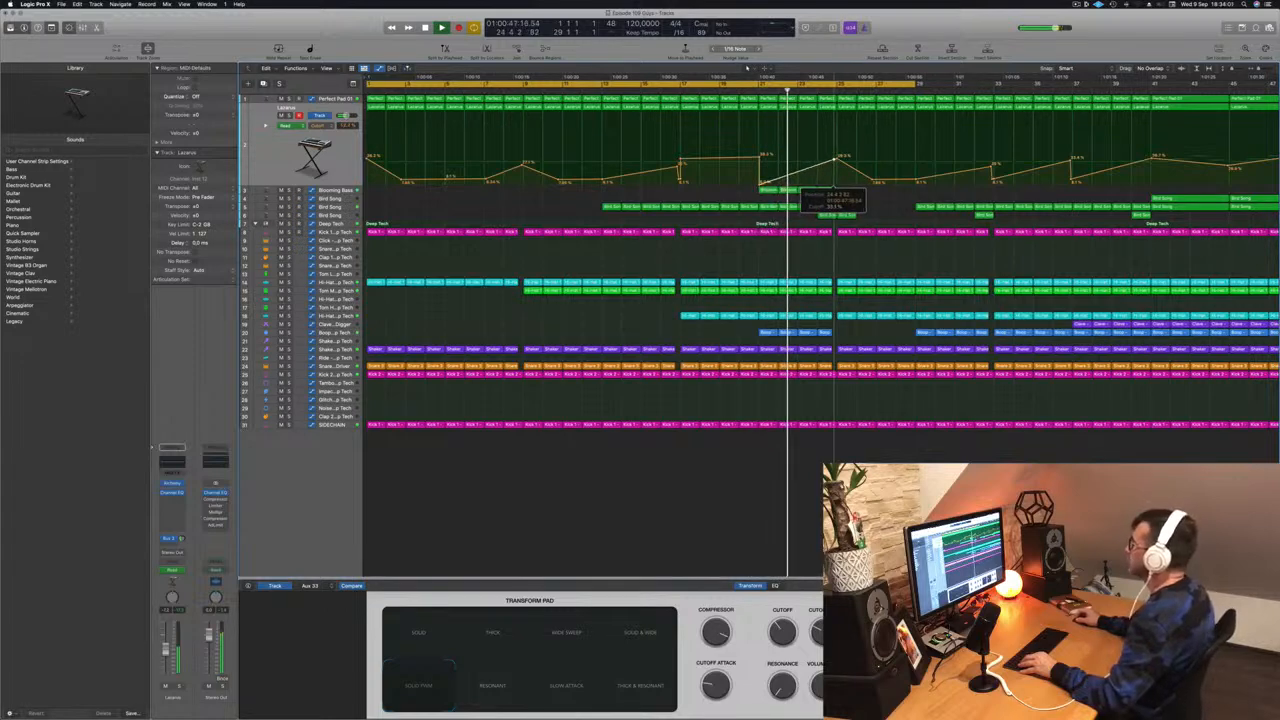
pyautogui.scroll(-5, 790, 178)
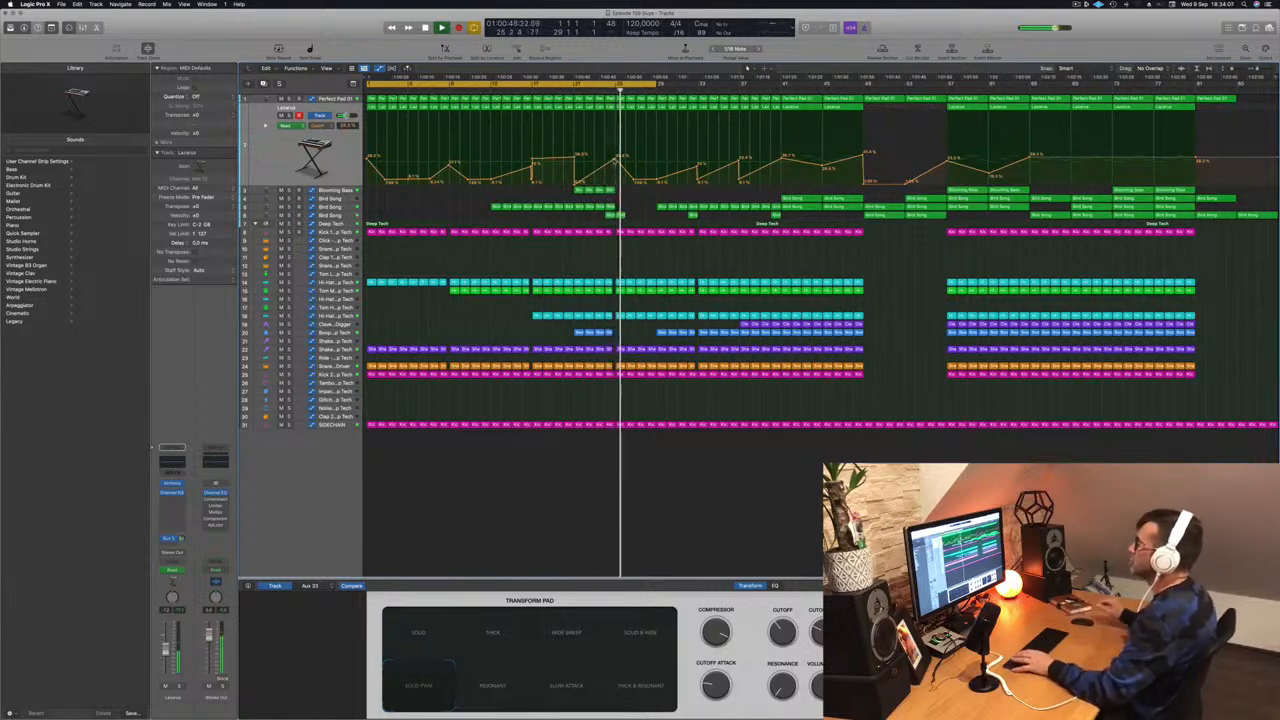
# - Replay from around bar 20 and copy the four Blooming Bass regions at bars 21–25 to bars 25–29
pyautogui.click(563, 92)
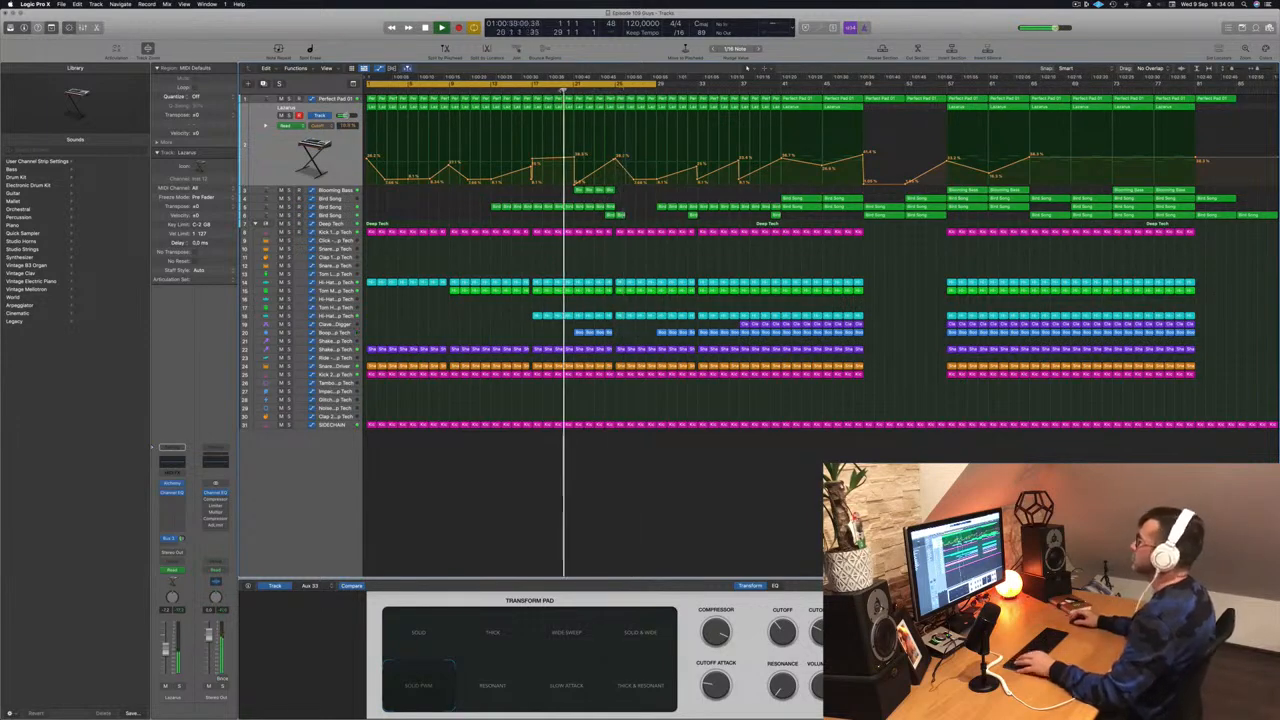
pyautogui.moveTo(559, 190); pyautogui.dragTo(623, 196)
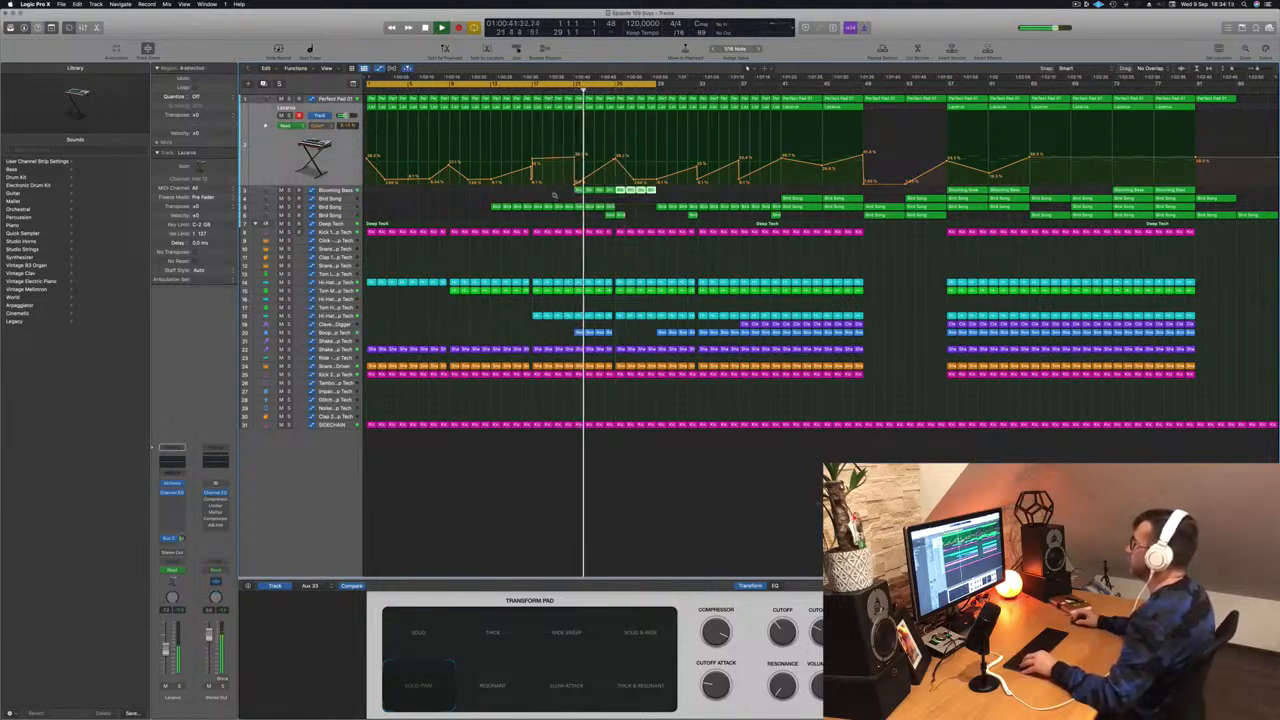
# - Clear the blue track 20 percussion from bars 21–25, copy its bars 29–33 regions to bars 25–29, and replay the section
pyautogui.click(344, 208)
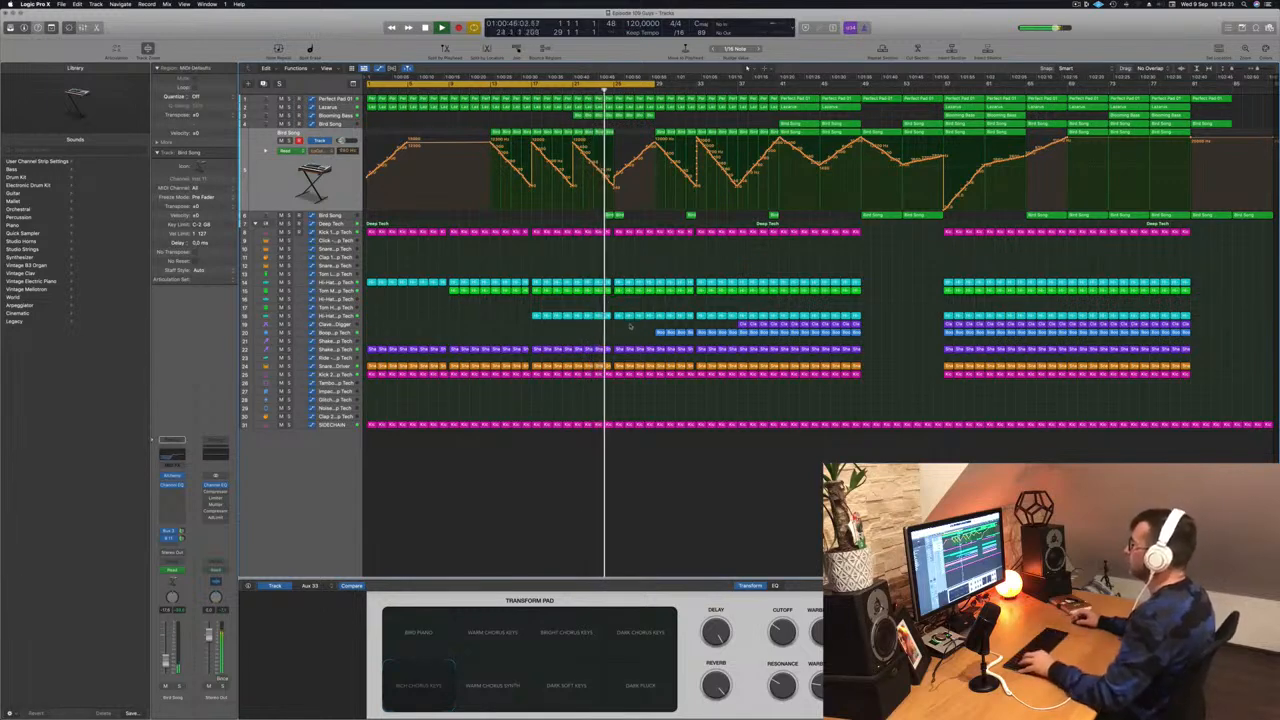
pyautogui.moveTo(672, 332); pyautogui.dragTo(629, 341)
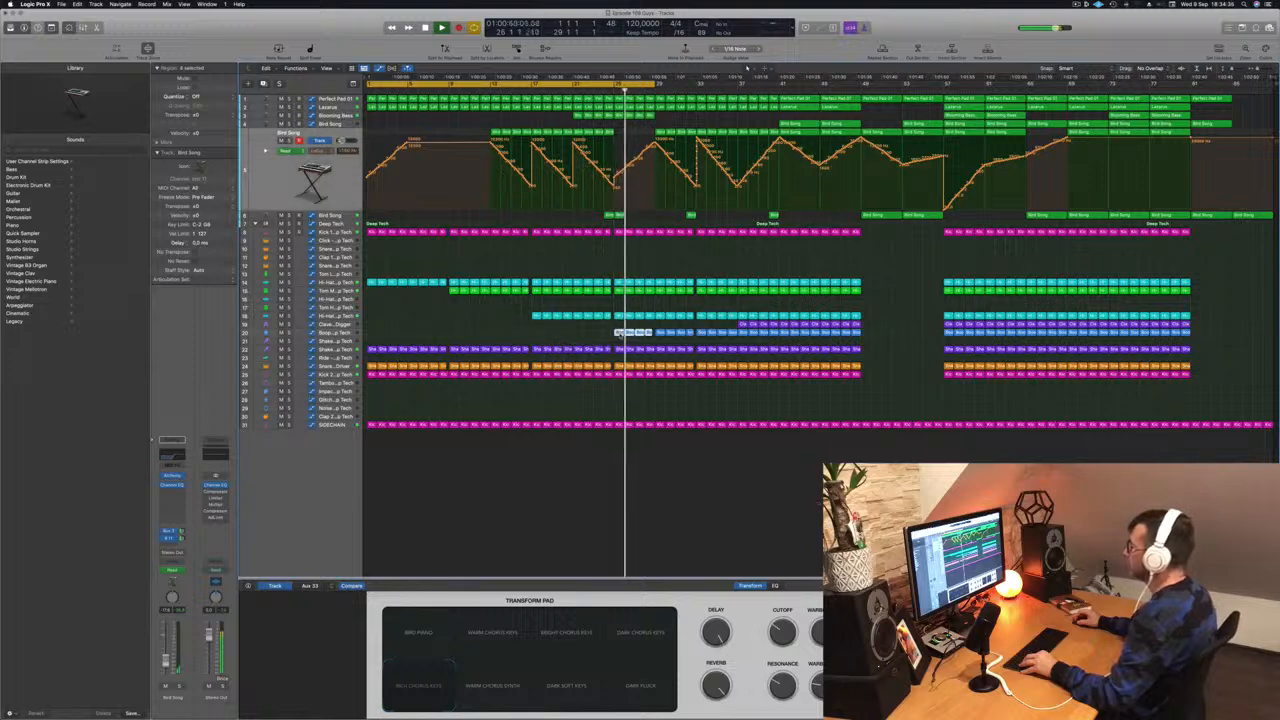
pyautogui.scroll(4, 622, 332)
pyautogui.scroll(-4, 622, 332)
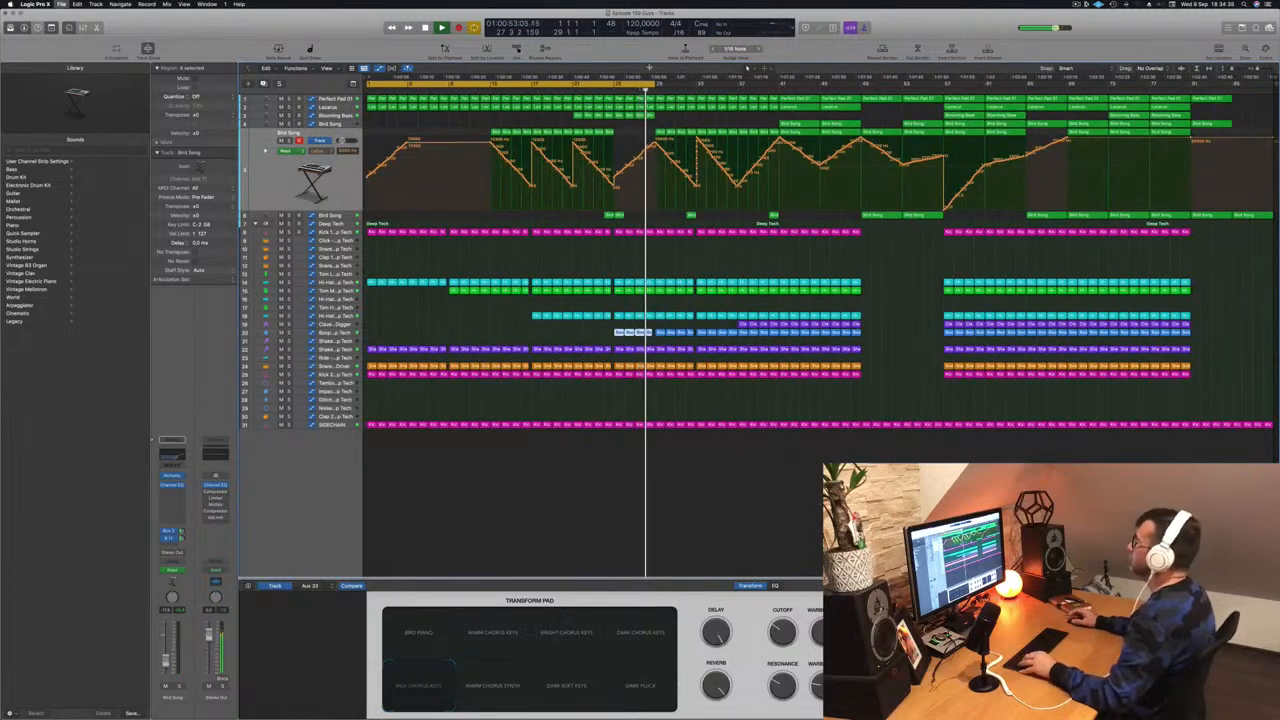
pyautogui.scroll(1, 616, 78)
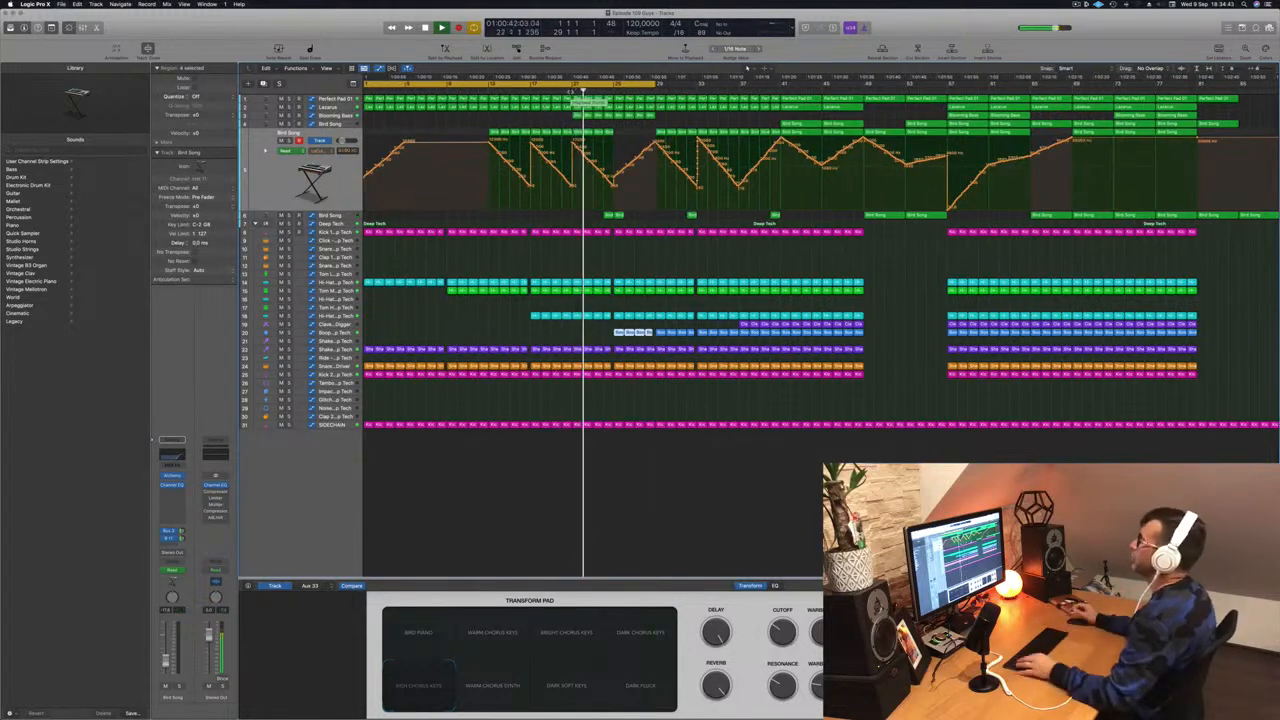
# - Play through the extended intro and lengthen the cycle range to end at bar 37
pyautogui.scroll(3, 642, 160)
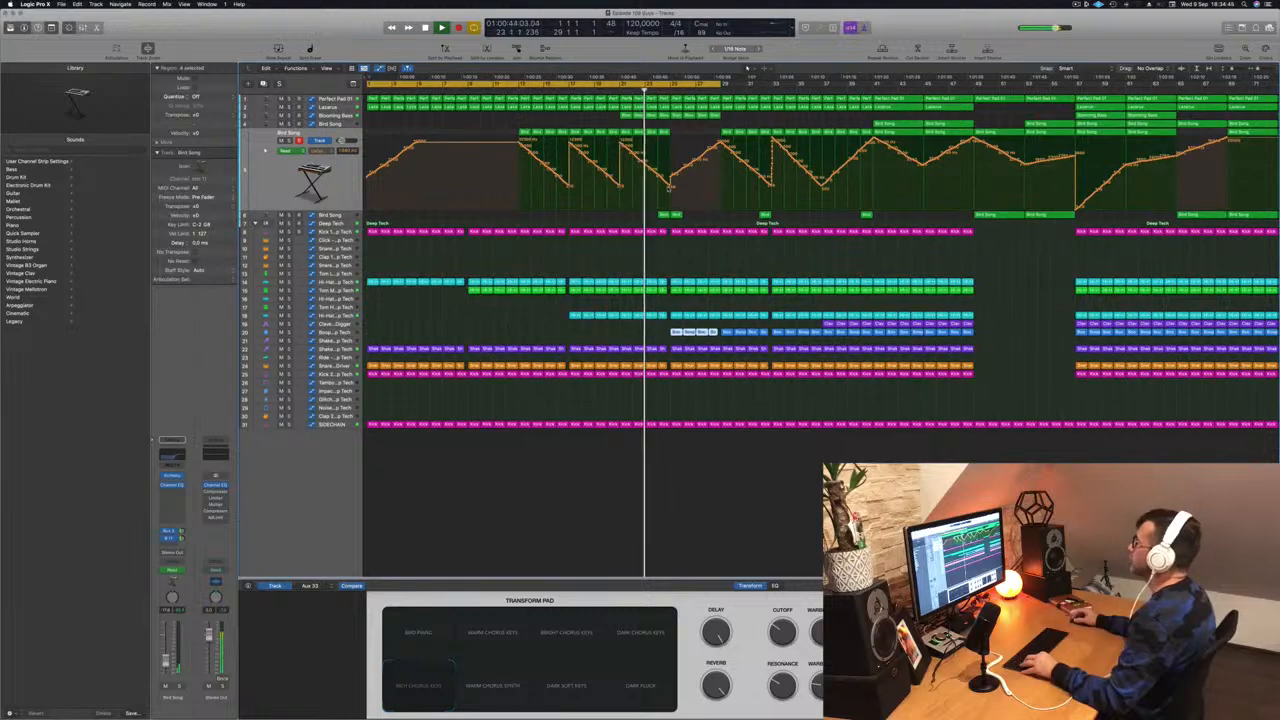
pyautogui.scroll(-3, 663, 190)
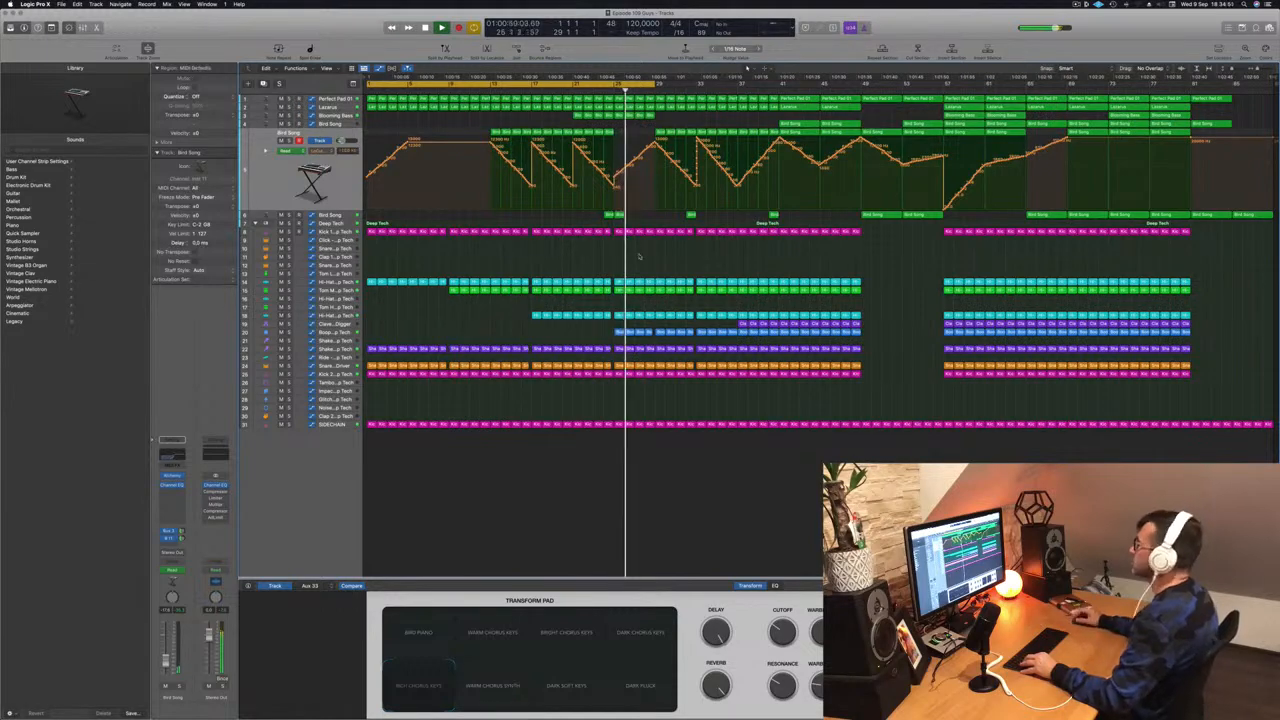
pyautogui.press('super+Right')
pyautogui.press('super+Right')
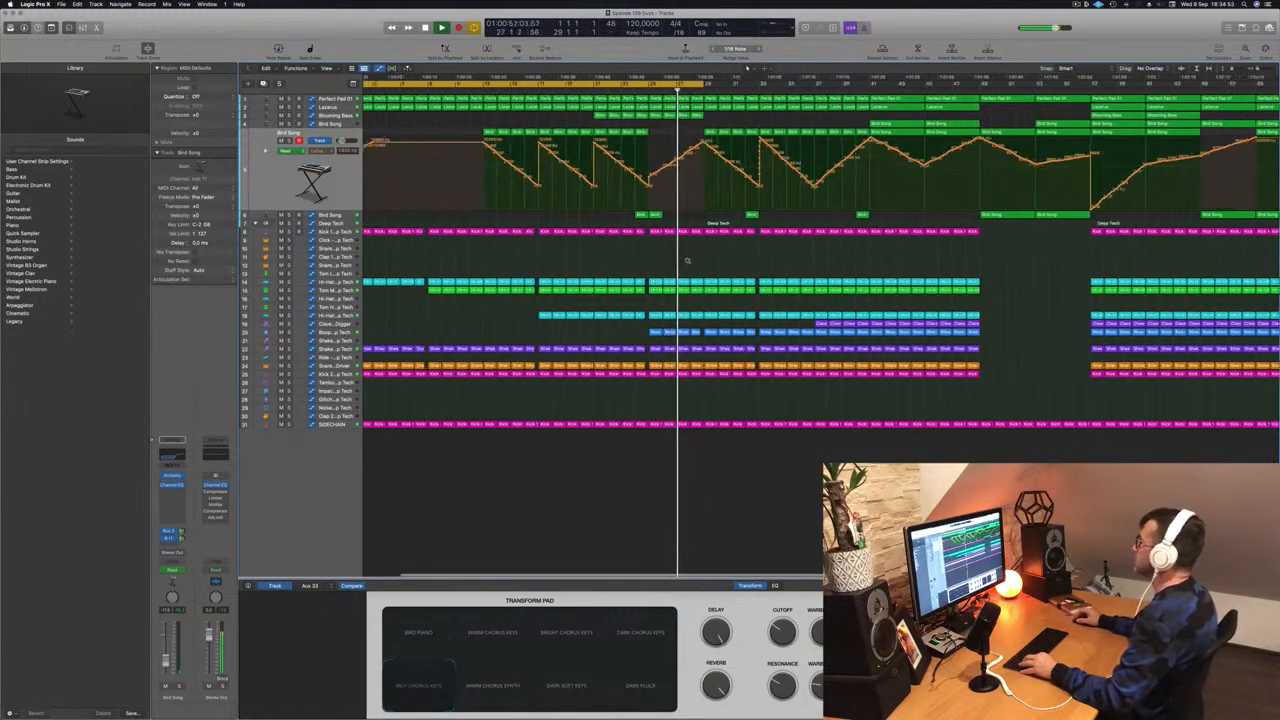
pyautogui.moveTo(748, 86); pyautogui.dragTo(748, 76)
pyautogui.press('super+Left')
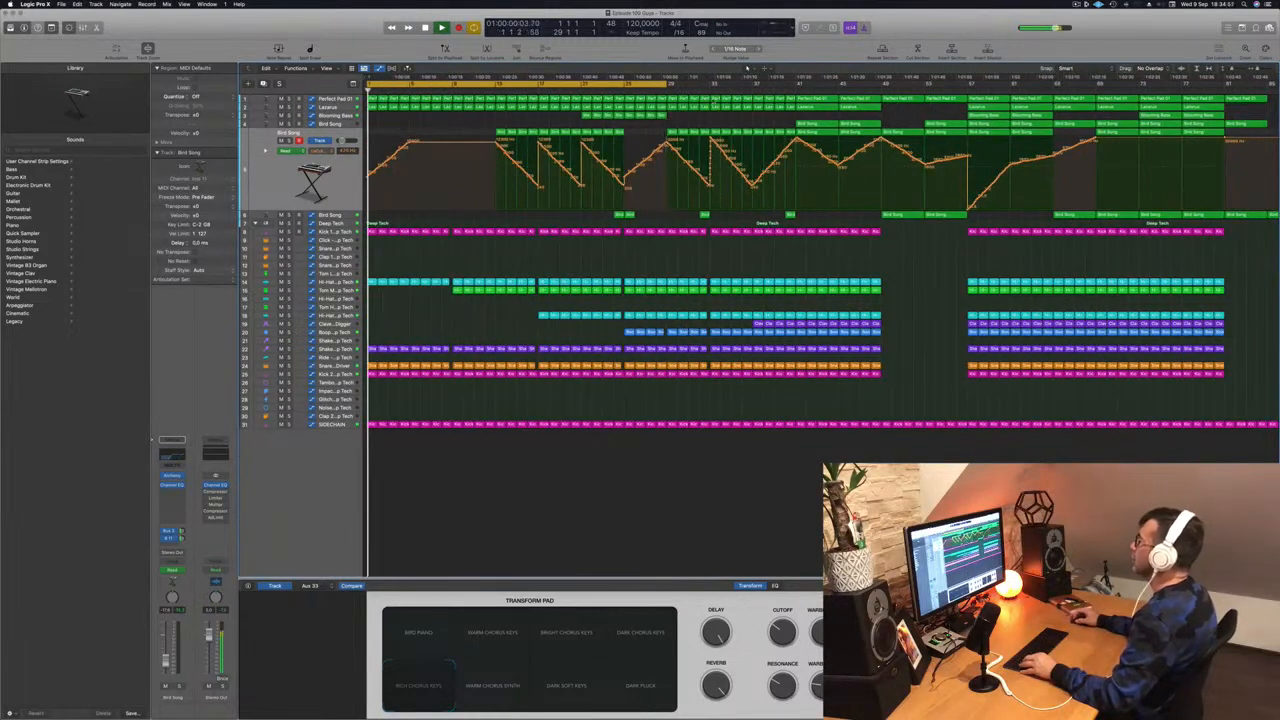
pyautogui.moveTo(665, 85); pyautogui.dragTo(751, 88)
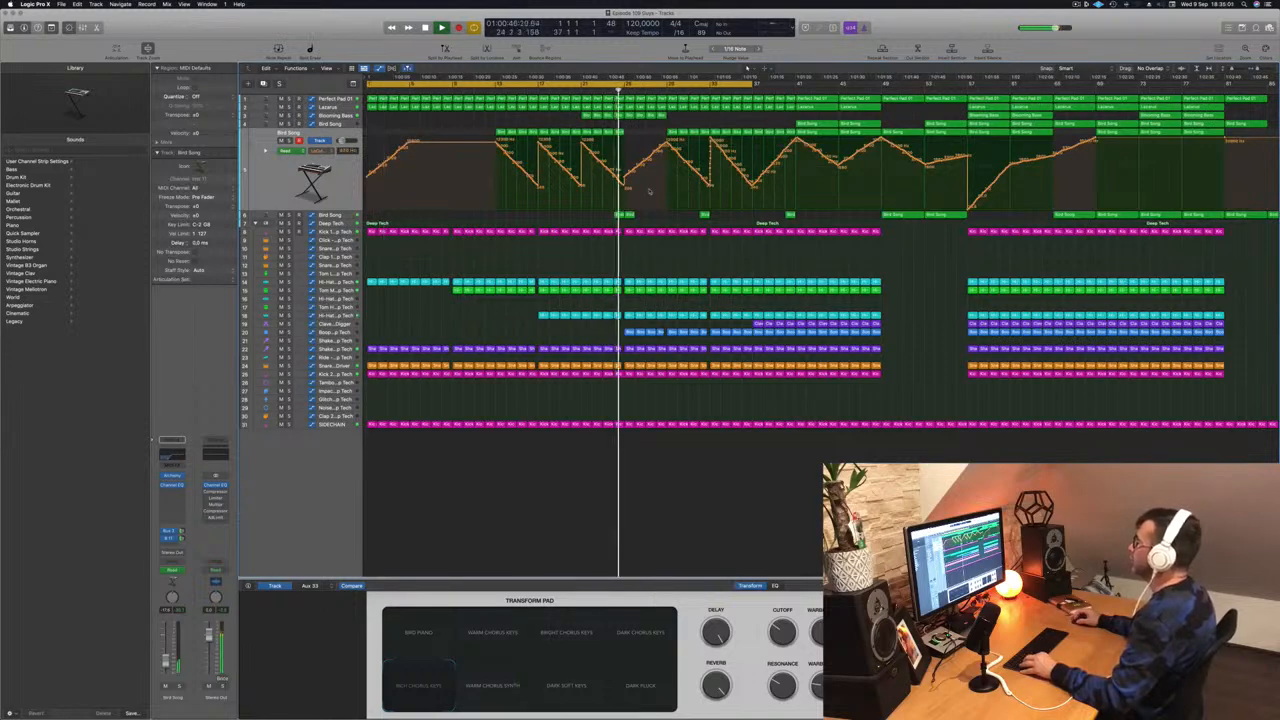
# - Show the Perfect Pad 01 automation and lower its curve around bar 29
pyautogui.scroll(5, 537, 120)
pyautogui.scroll(-5, 543, 117)
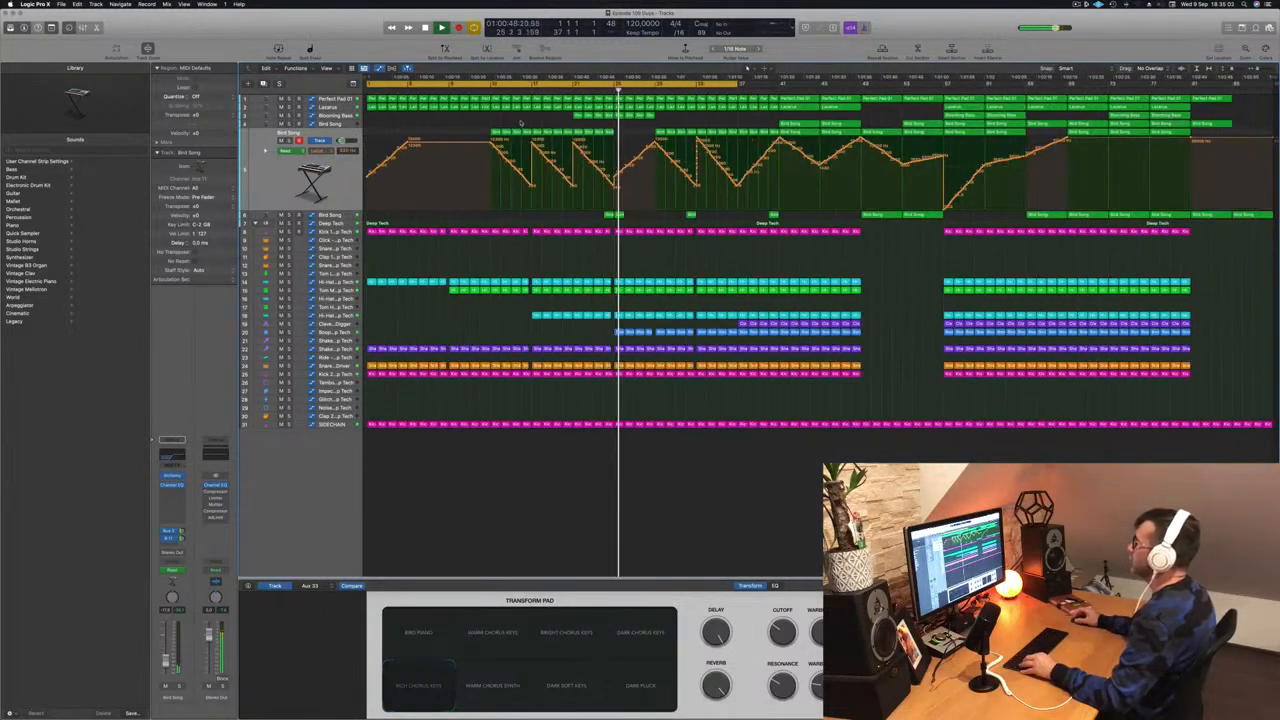
pyautogui.click(333, 100)
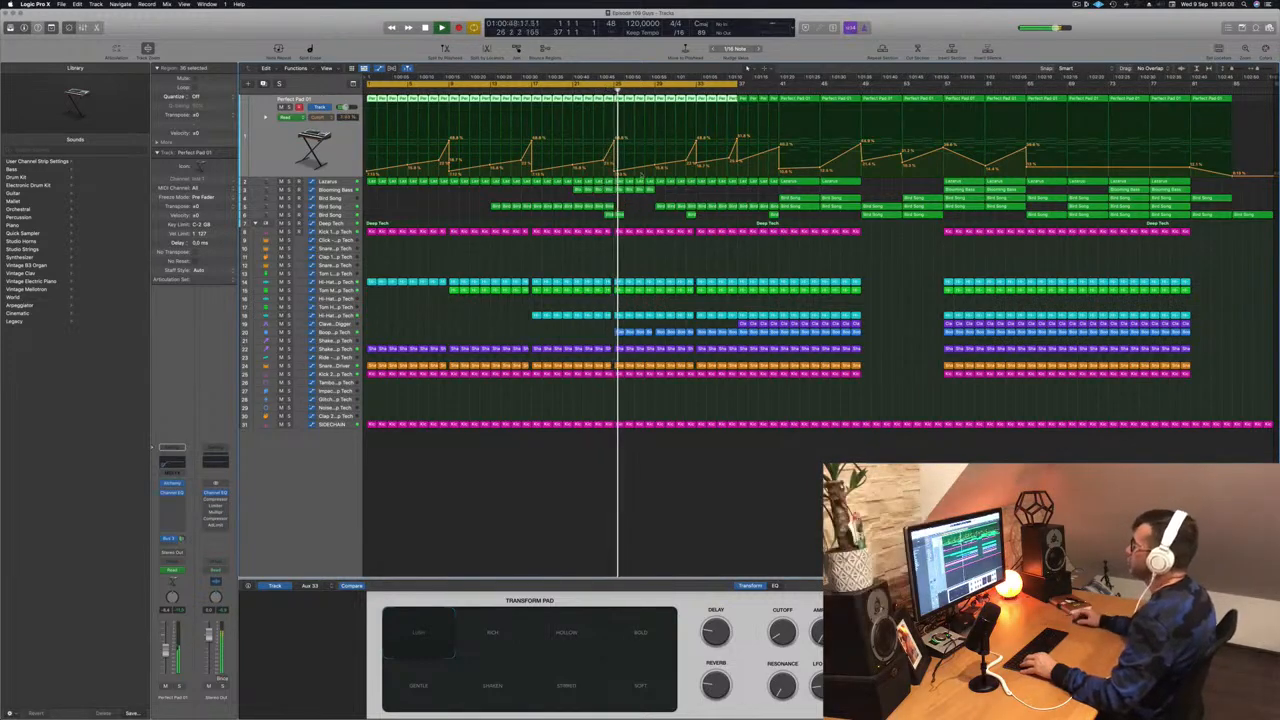
pyautogui.click(655, 174)
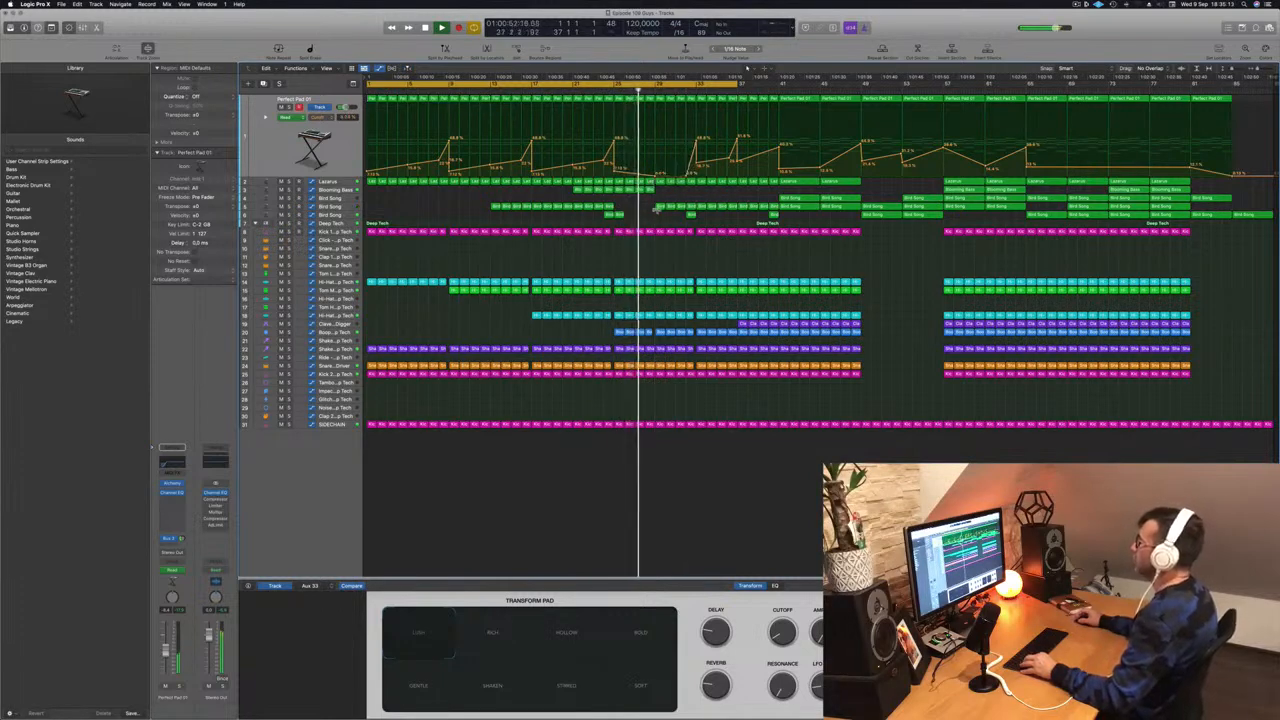
# - Copy the four Blooming Bass regions at bars 25–29 to bars 29–33 and replay from about bar 28
pyautogui.scroll(3, 656, 210)
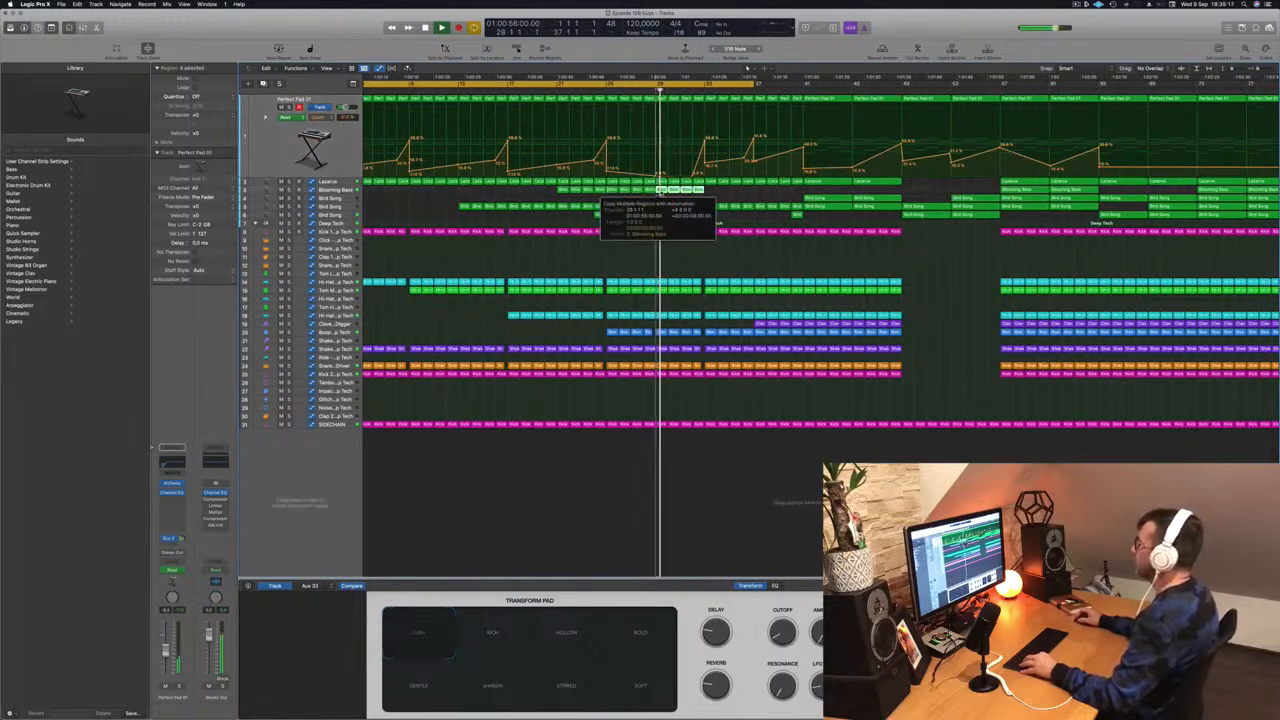
pyautogui.moveTo(663, 196); pyautogui.dragTo(663, 196)
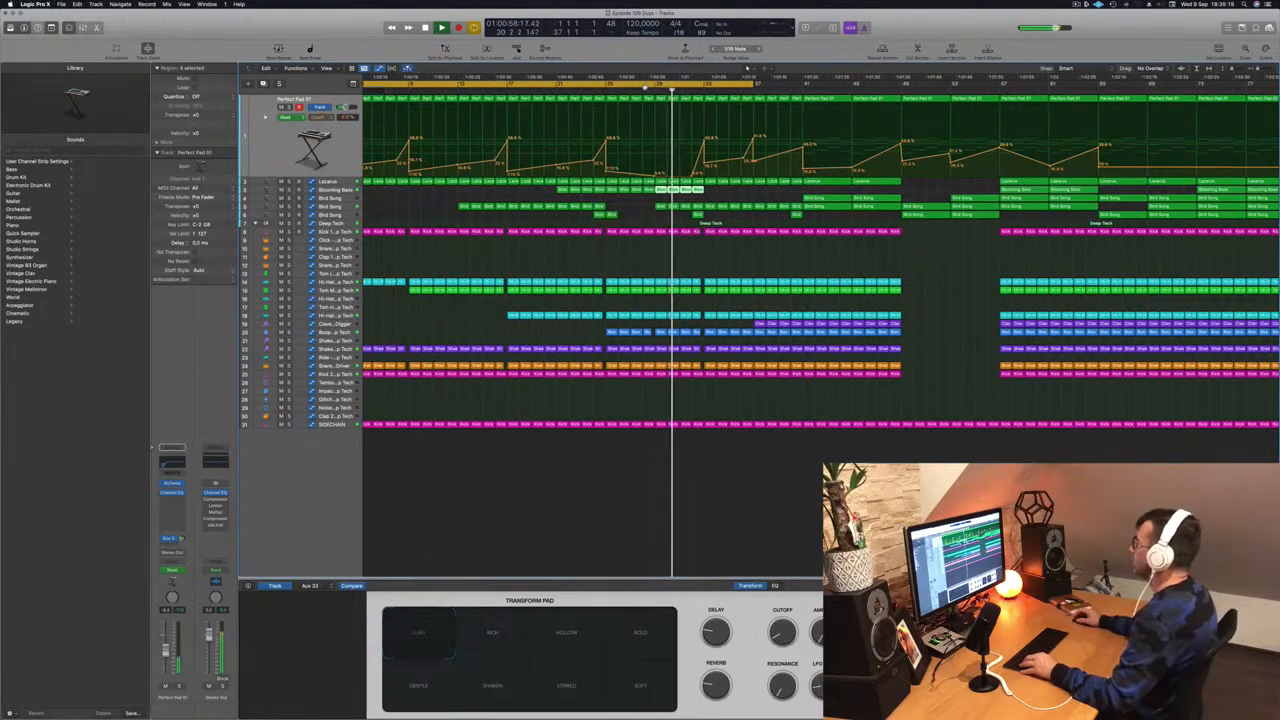
pyautogui.click(644, 92)
pyautogui.scroll(-3, 646, 92)
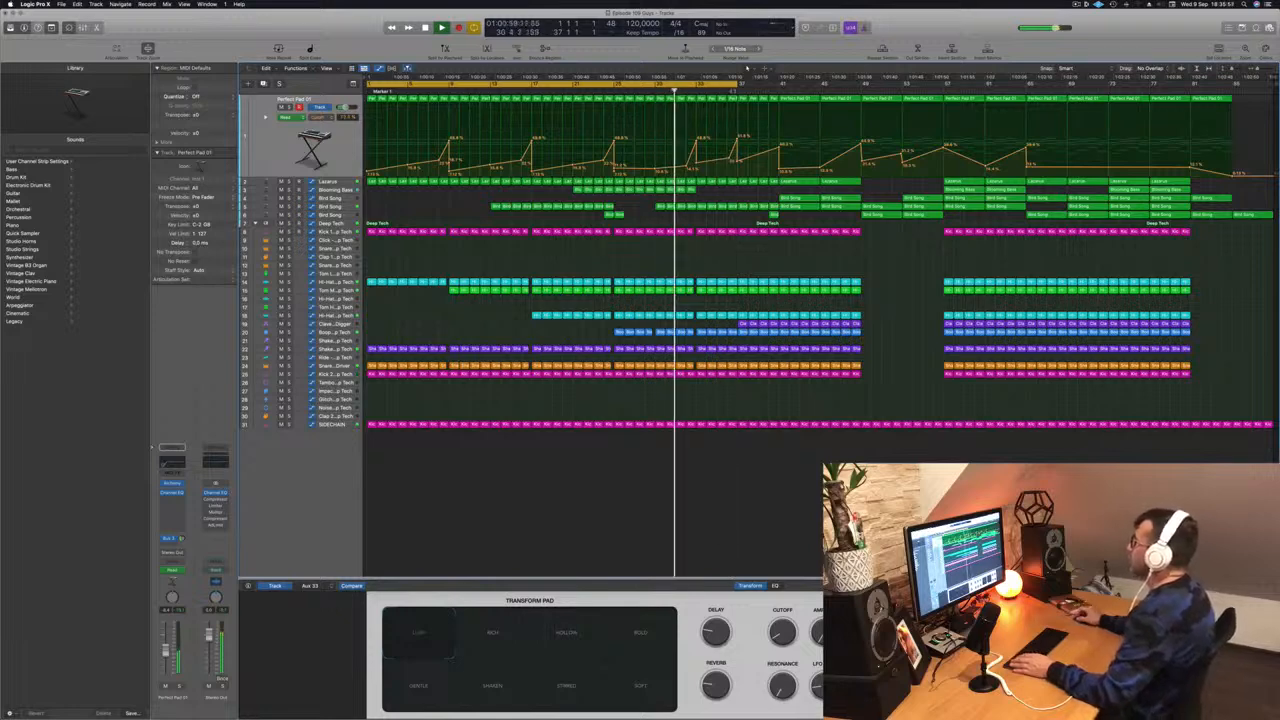
# - Shorten the cycle range to end at bar 33 and replay from just before bar 25
pyautogui.moveTo(738, 84); pyautogui.dragTo(705, 86)
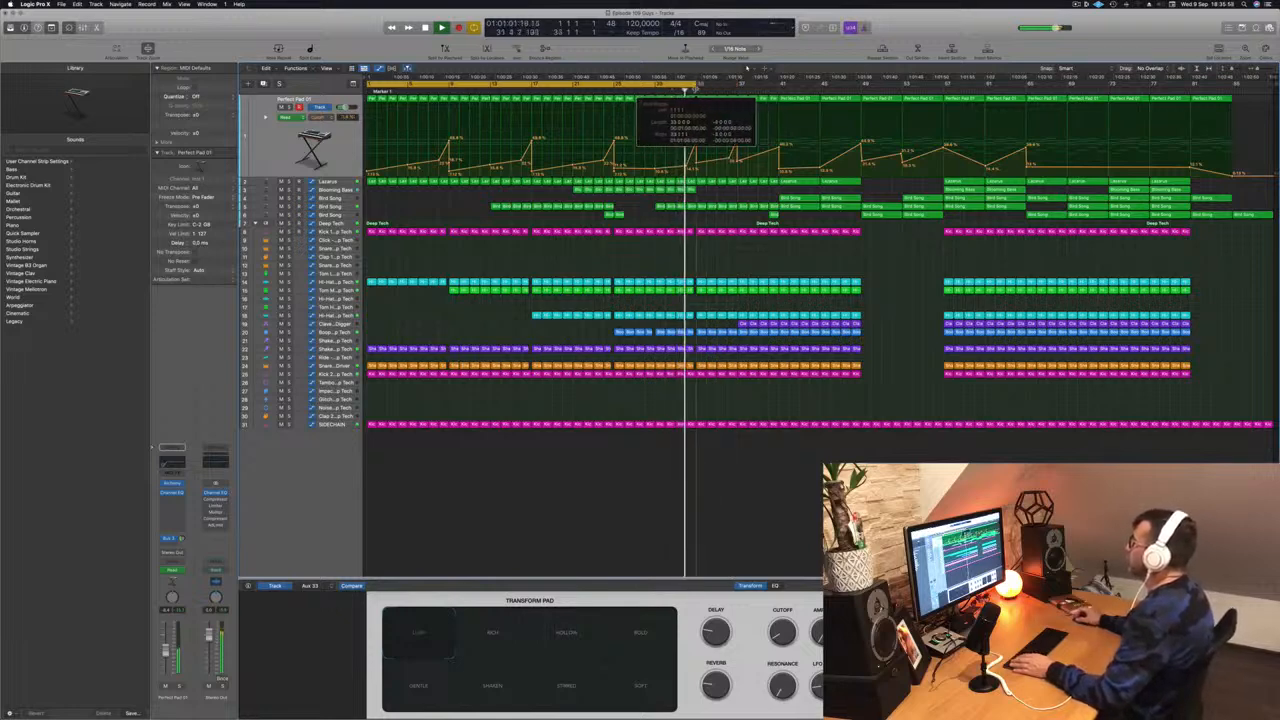
pyautogui.press('space')
pyautogui.press('space')
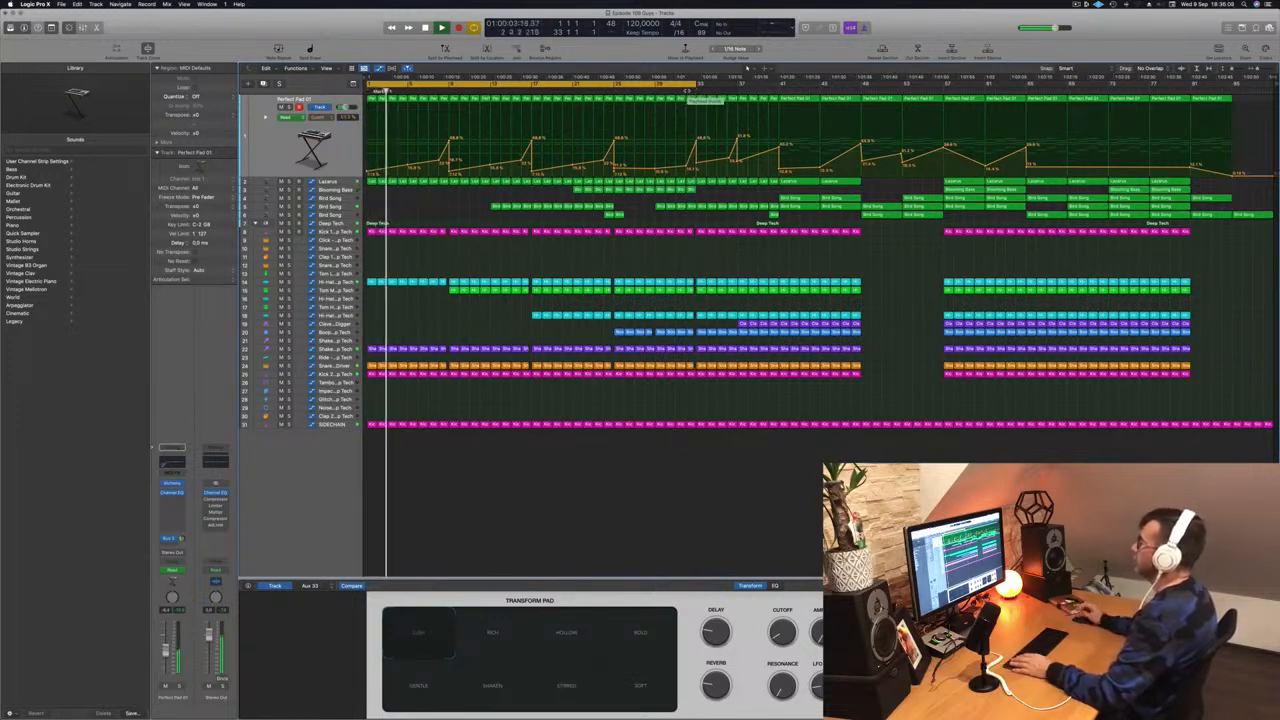
pyautogui.click(612, 91)
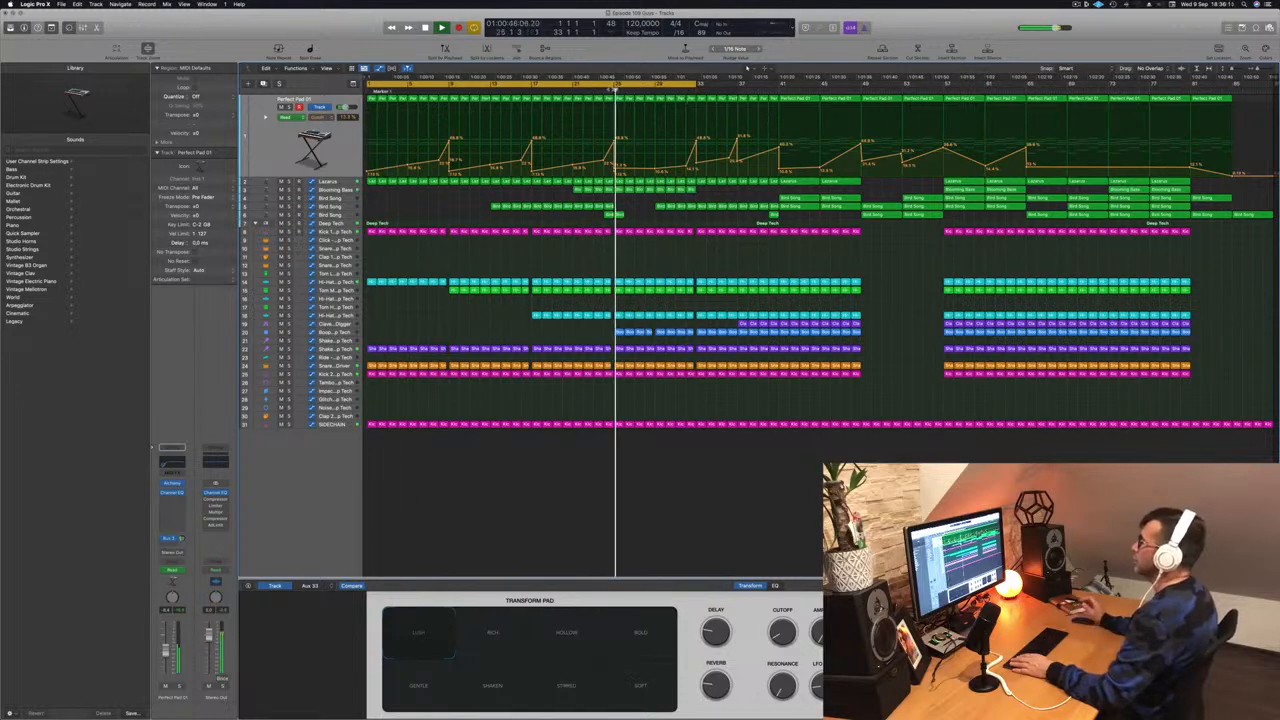
pyautogui.click(611, 91)
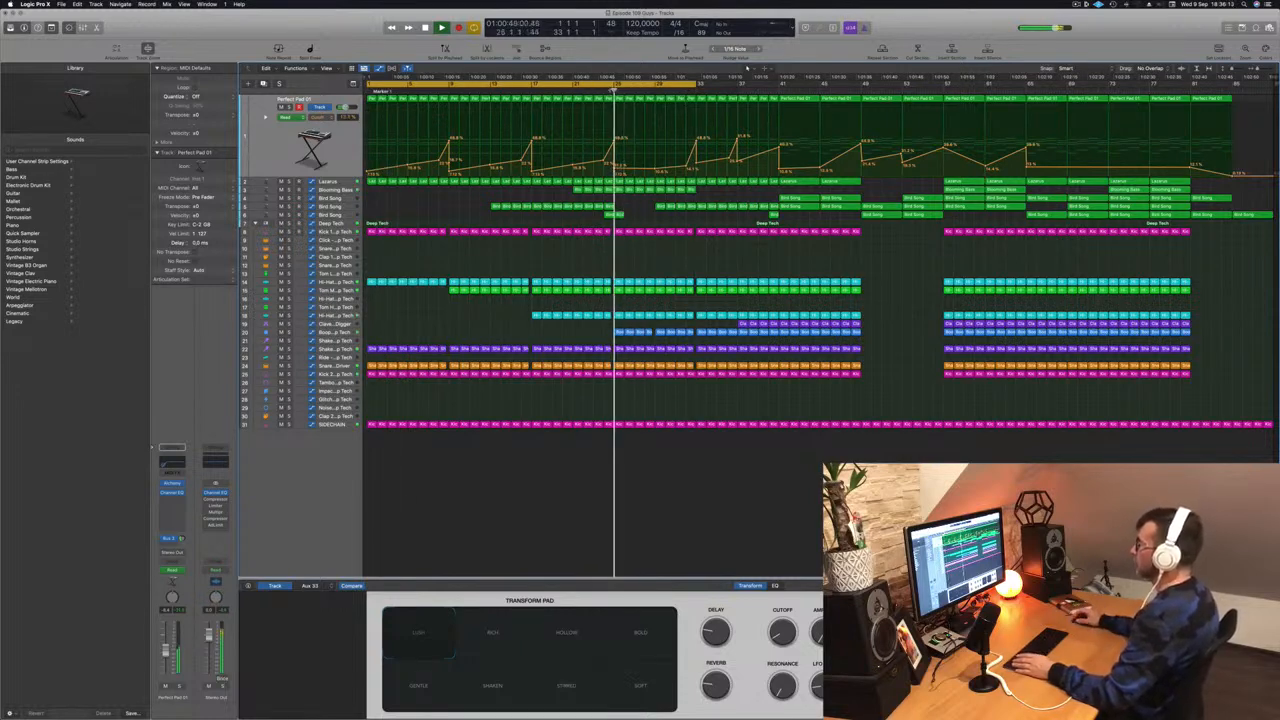
pyautogui.click(606, 91)
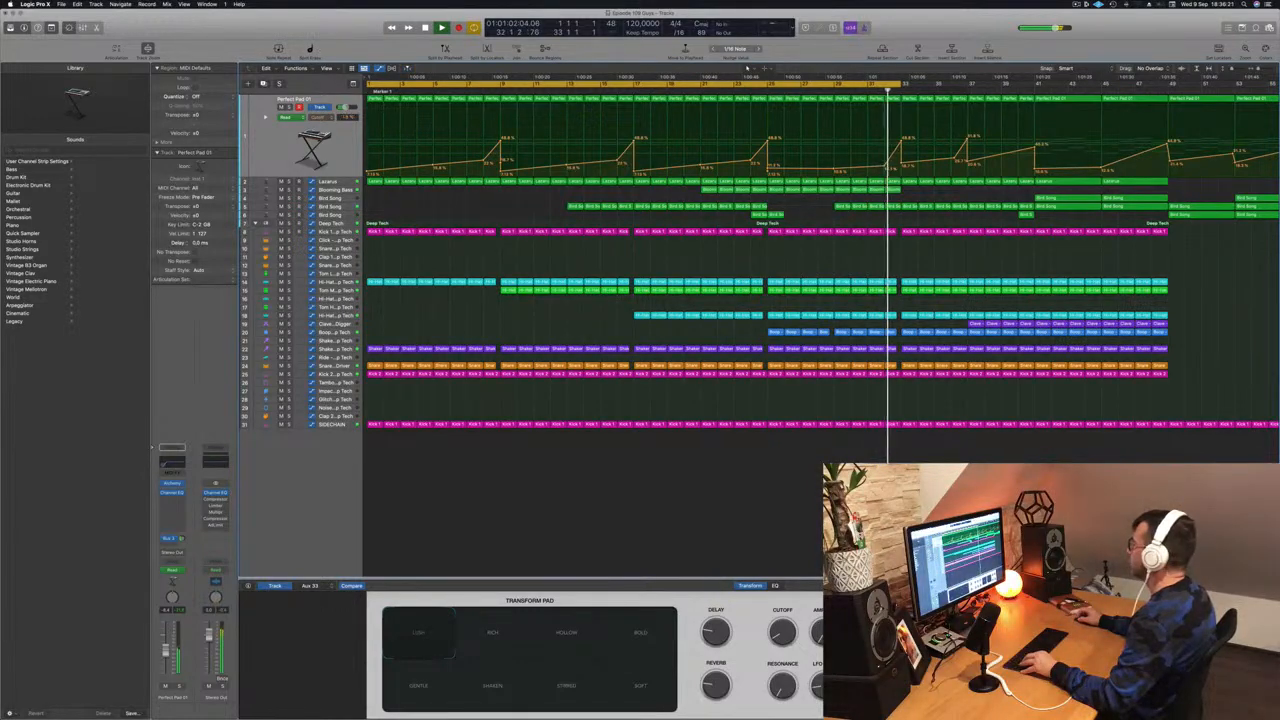
# - Extend the cycle range to end at bar 35 and replay from just before bar 33
pyautogui.press('Return')
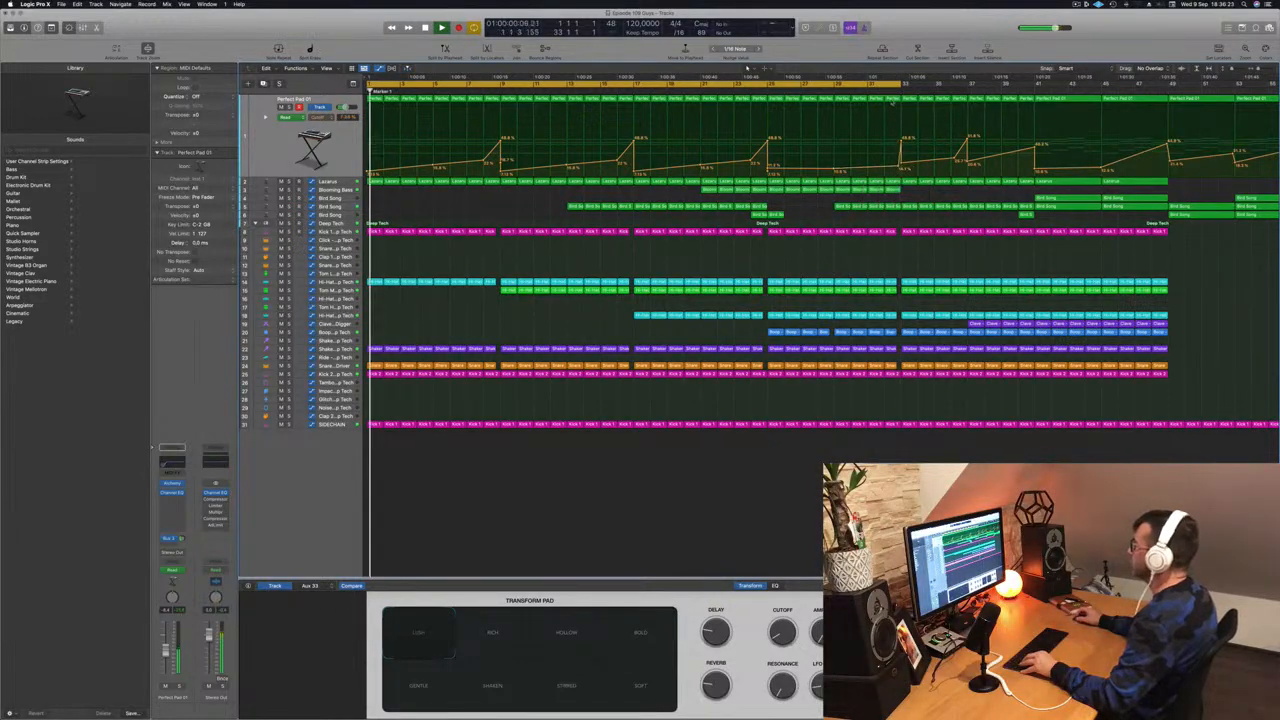
pyautogui.click(885, 91)
pyautogui.moveTo(900, 84); pyautogui.dragTo(938, 86)
pyautogui.click(885, 91)
# - Lower the Perfect Pad 01 automation point at bar 33 slightly and replay from about bar 31
pyautogui.moveTo(902, 164); pyautogui.dragTo(902, 169)
pyautogui.press('super+Right')
pyautogui.click(872, 91)
pyautogui.hscroll(-5, 860, 110)
pyautogui.press('super+Left')
pyautogui.press('super+Left')
pyautogui.press('super+Left')
pyautogui.press('super+Left')
pyautogui.press('super+Left')
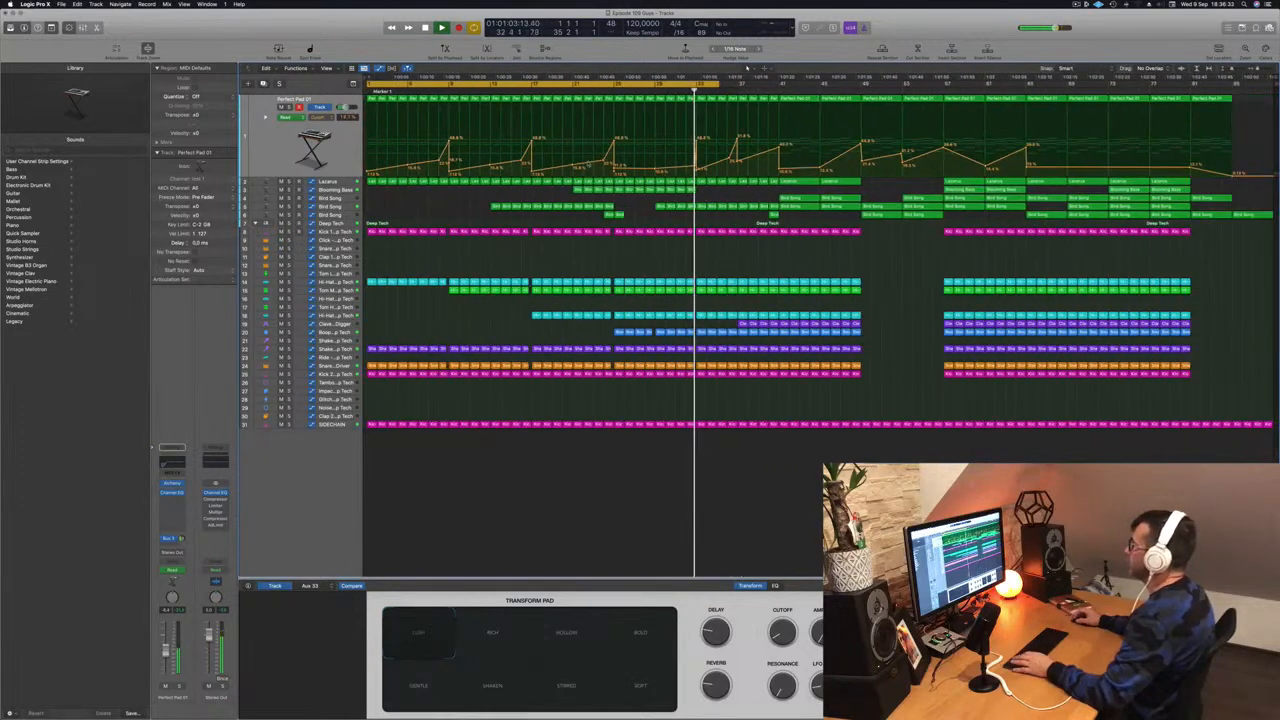
pyautogui.click(675, 91)
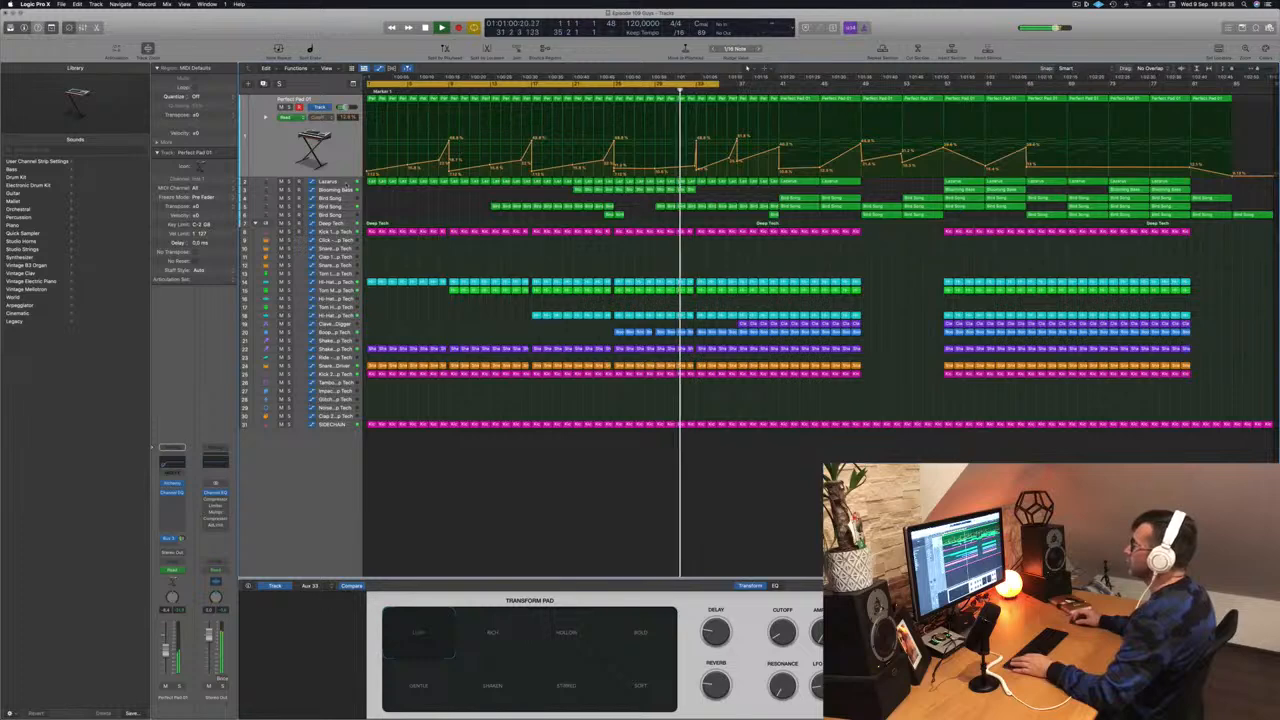
# - Shape a short, sharp peak with an immediate drop in the Lazarus cutoff automation at bar 33, and replay the transition
pyautogui.press('Down')
pyautogui.press('super+Right')
pyautogui.press('super+Right')
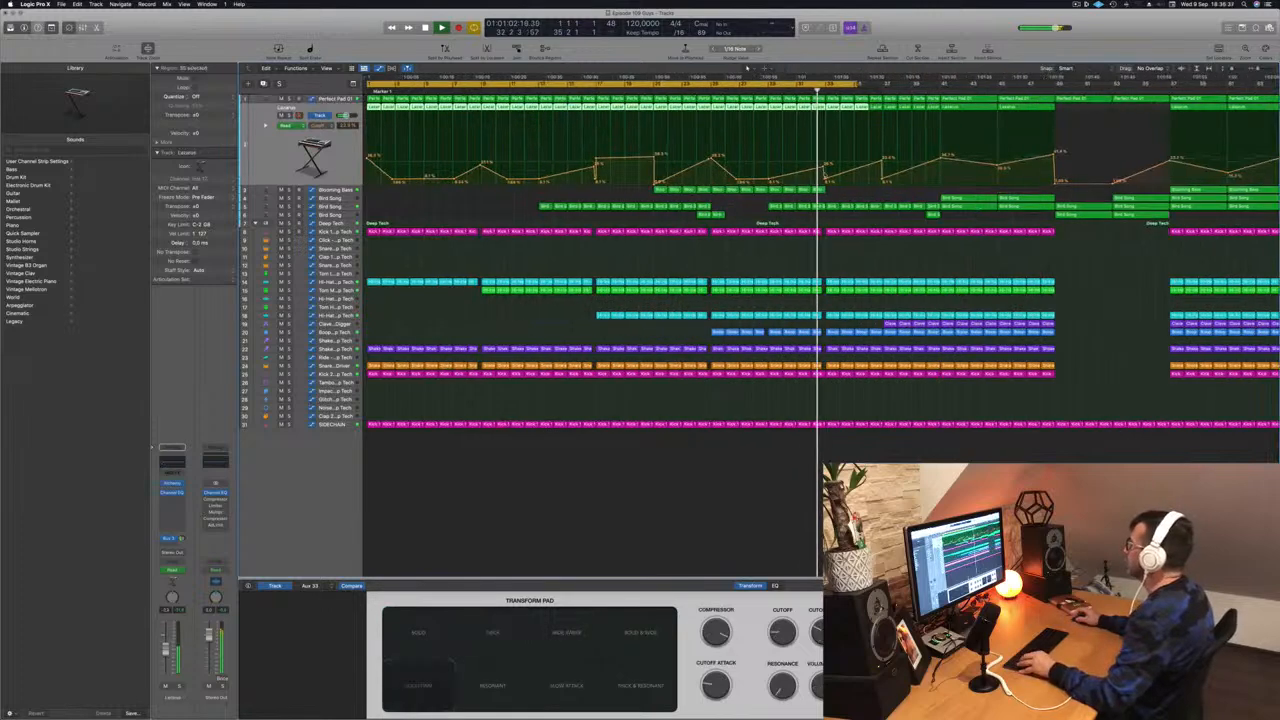
pyautogui.moveTo(828, 178)
pyautogui.mouseDown()
pyautogui.moveTo(829, 143)
pyautogui.moveTo(832, 180)
pyautogui.mouseUp()
pyautogui.press(',')
pyautogui.press(',')
pyautogui.click(836, 146)
pyautogui.click(818, 91)
pyautogui.press('super+Left')
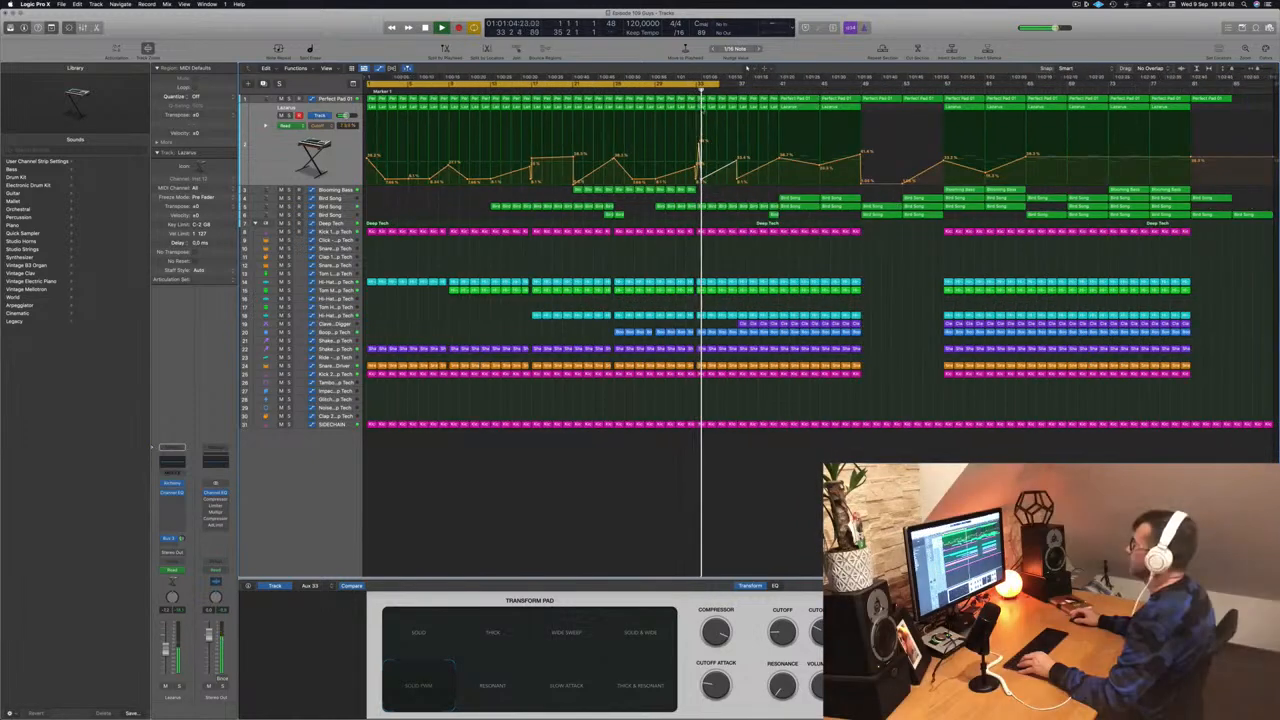
pyautogui.click(684, 92)
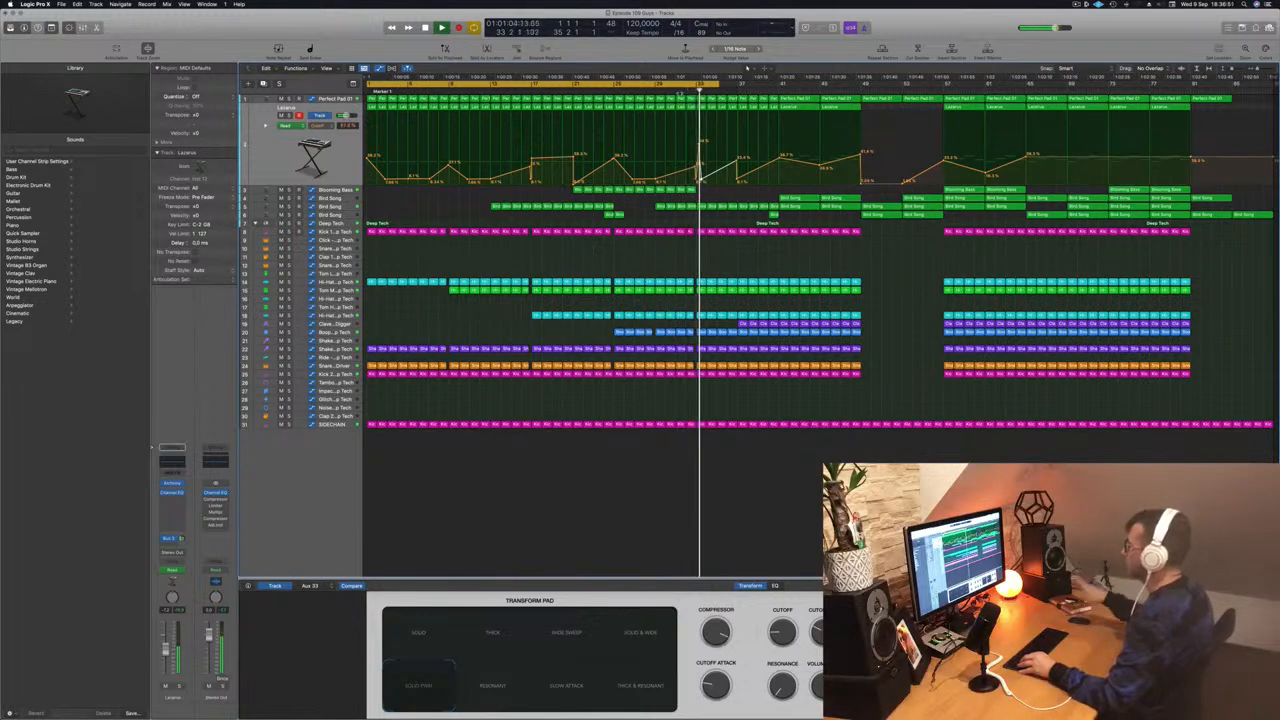
# - Adjust the low point after the Lazarus cutoff peak at bar 33 and loop bars 31–35
pyautogui.press('super+Right')
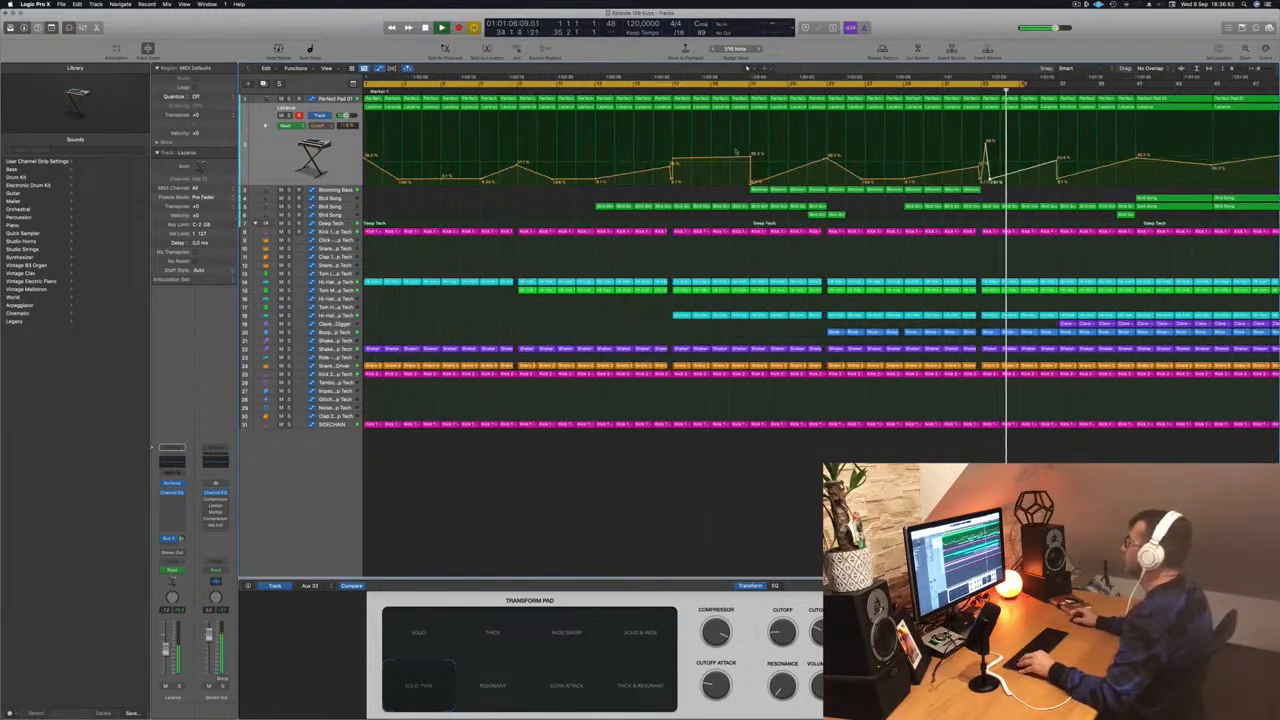
pyautogui.moveTo(1023, 180); pyautogui.dragTo(1027, 181)
pyautogui.moveTo(976, 84); pyautogui.dragTo(1052, 91)
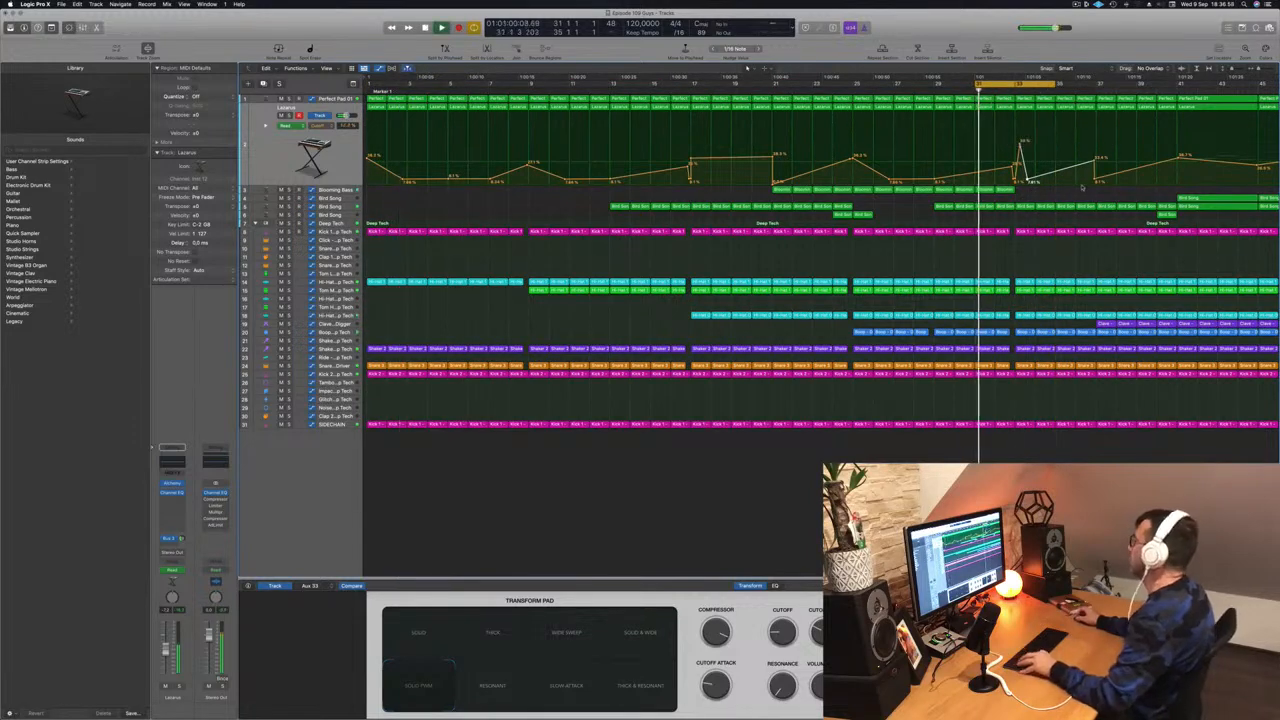
pyautogui.press('super+Right')
pyautogui.scroll(-4, 1079, 201)
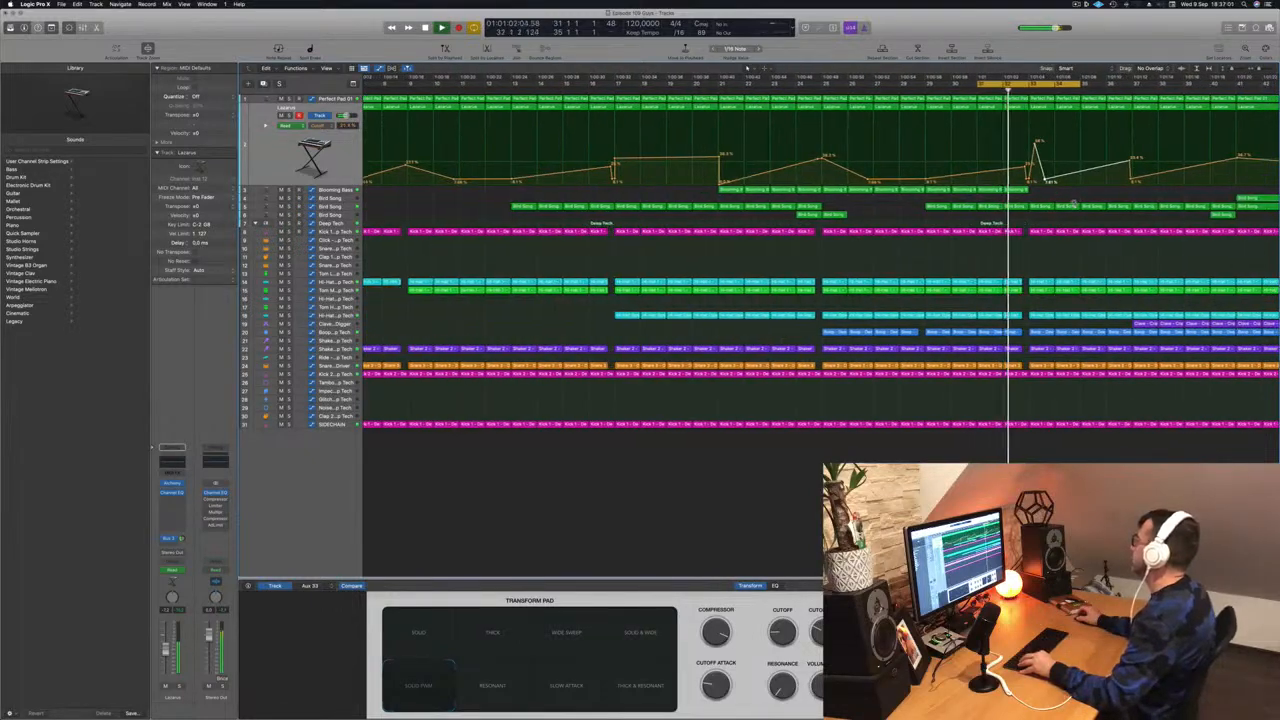
pyautogui.scroll(1, 1077, 203)
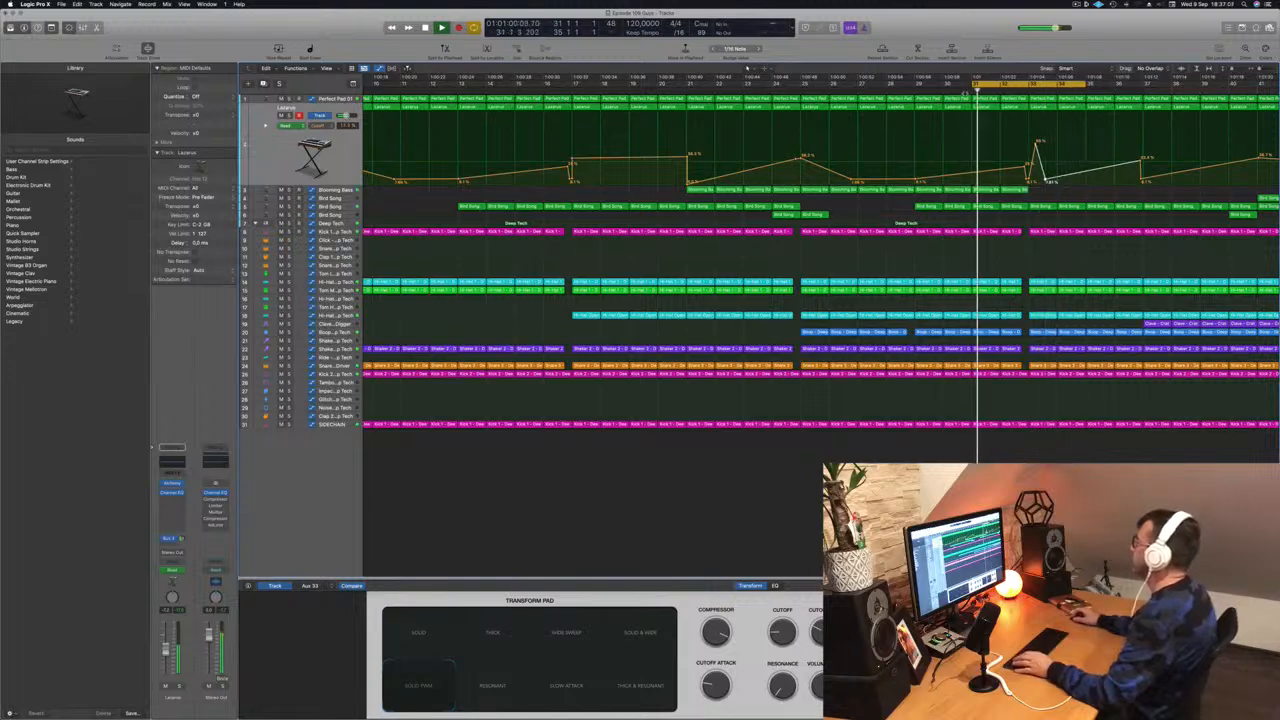
# - Copy the last one-bar Blooming Bass region to bars 33 and 34
pyautogui.scroll(-3, 946, 111)
pyautogui.scroll(-3, 946, 111)
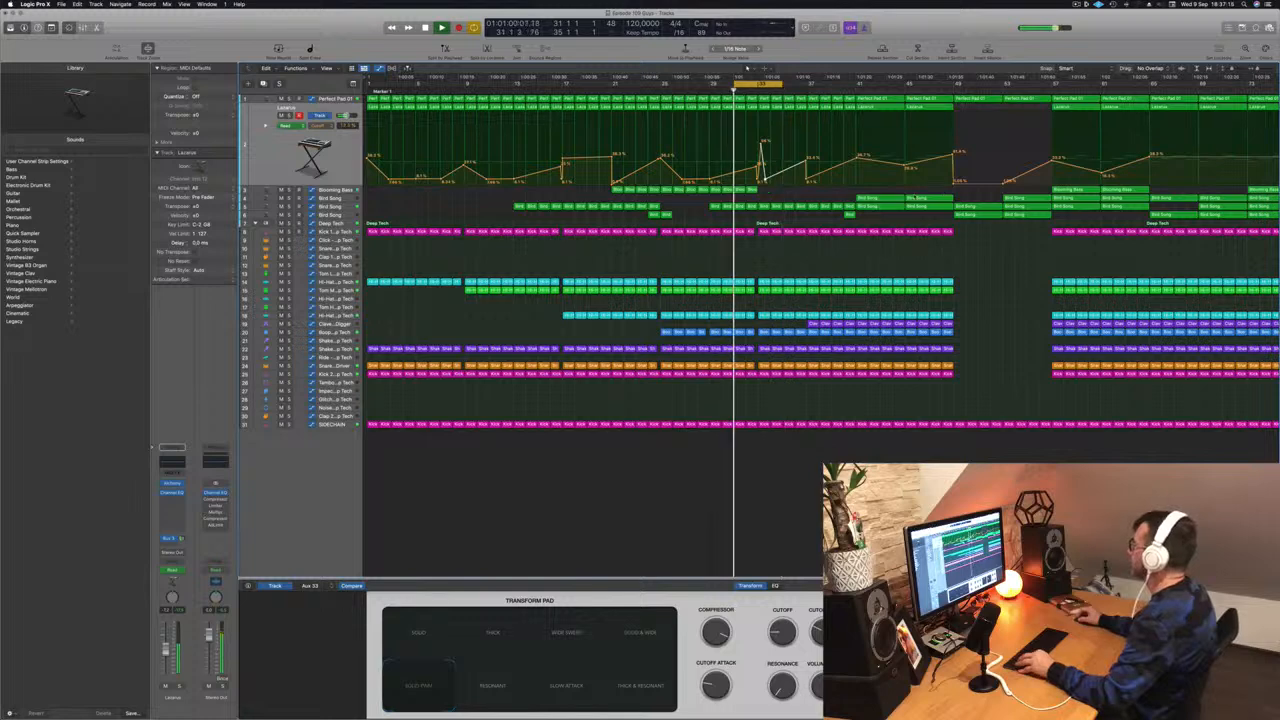
pyautogui.press('super+Left')
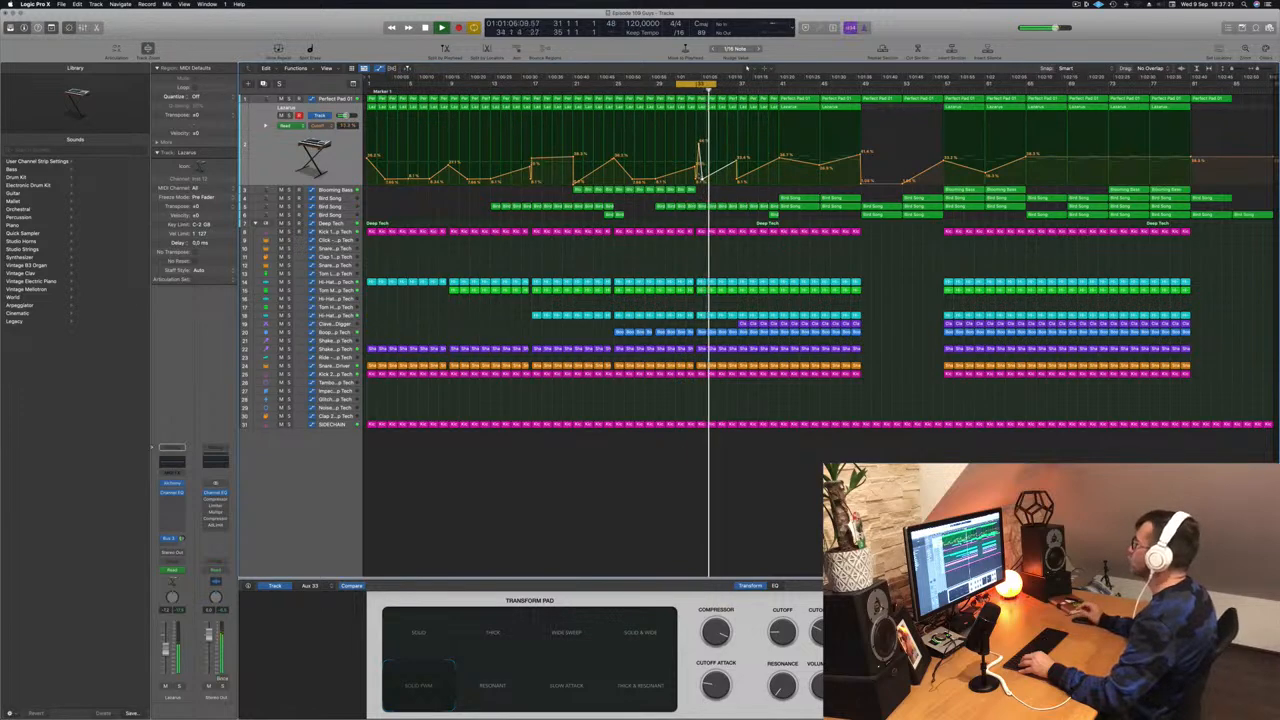
pyautogui.press('super+Right')
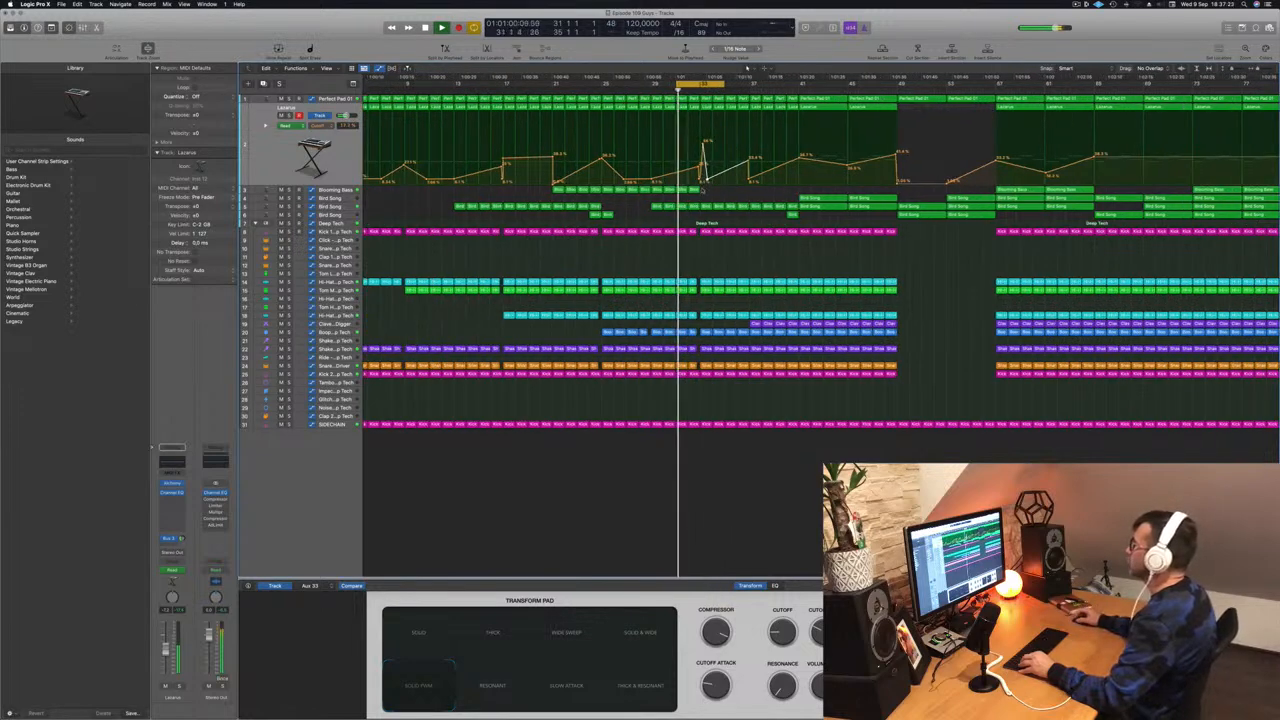
pyautogui.moveTo(693, 190); pyautogui.dragTo(707, 195)
pyautogui.click(341, 193)
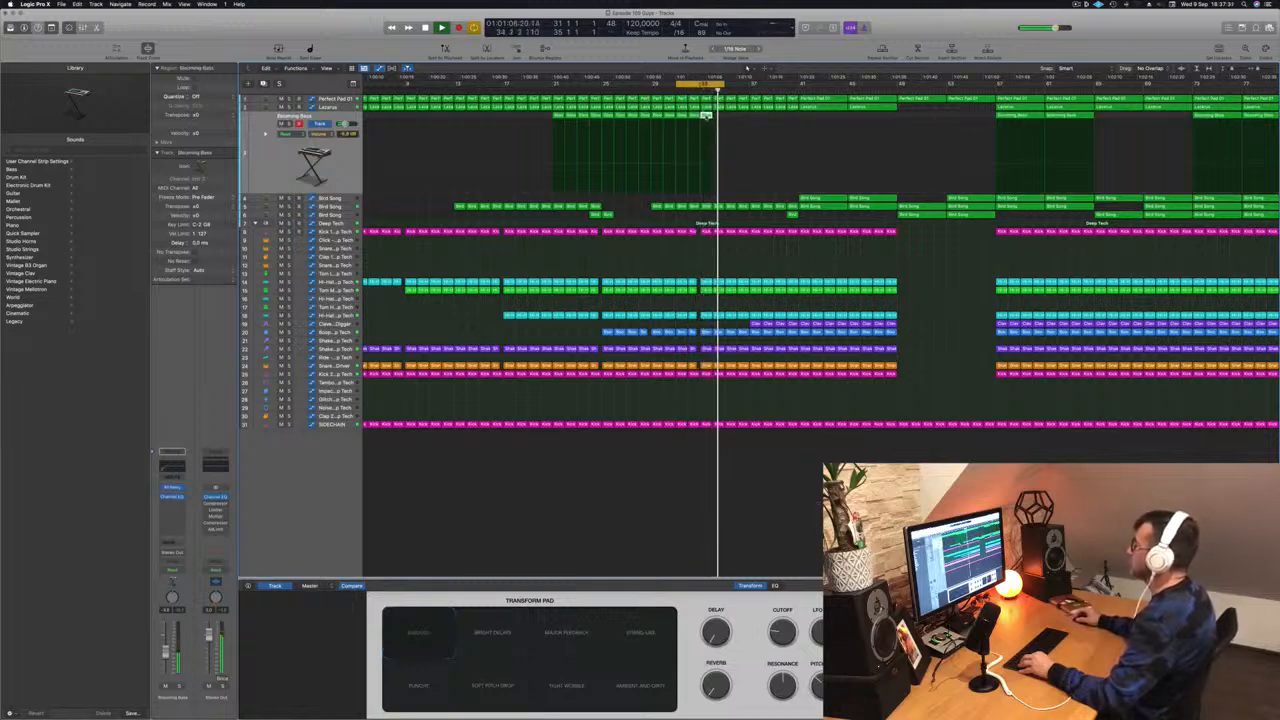
pyautogui.moveTo(710, 117); pyautogui.dragTo(720, 117)
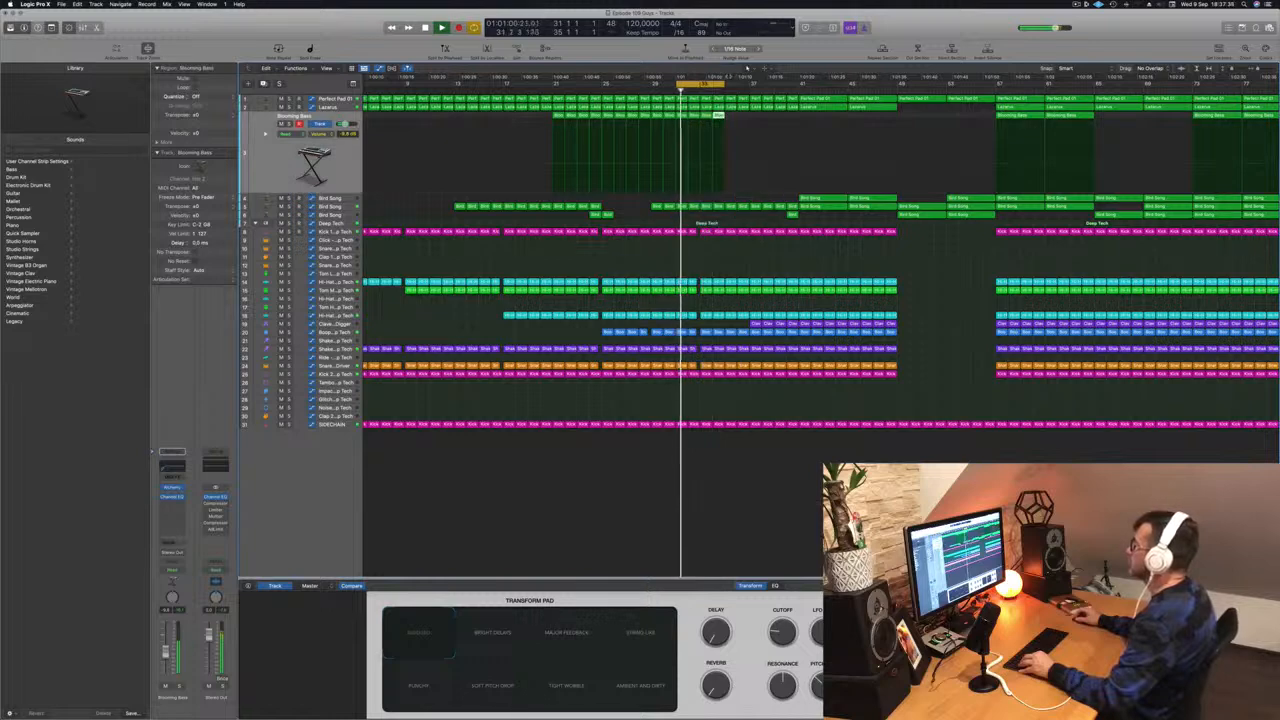
# - Shape a sharp rise and immediate drop in the Perfect Pad 01 cutoff automation at bar 37
pyautogui.scroll(-5, 725, 119)
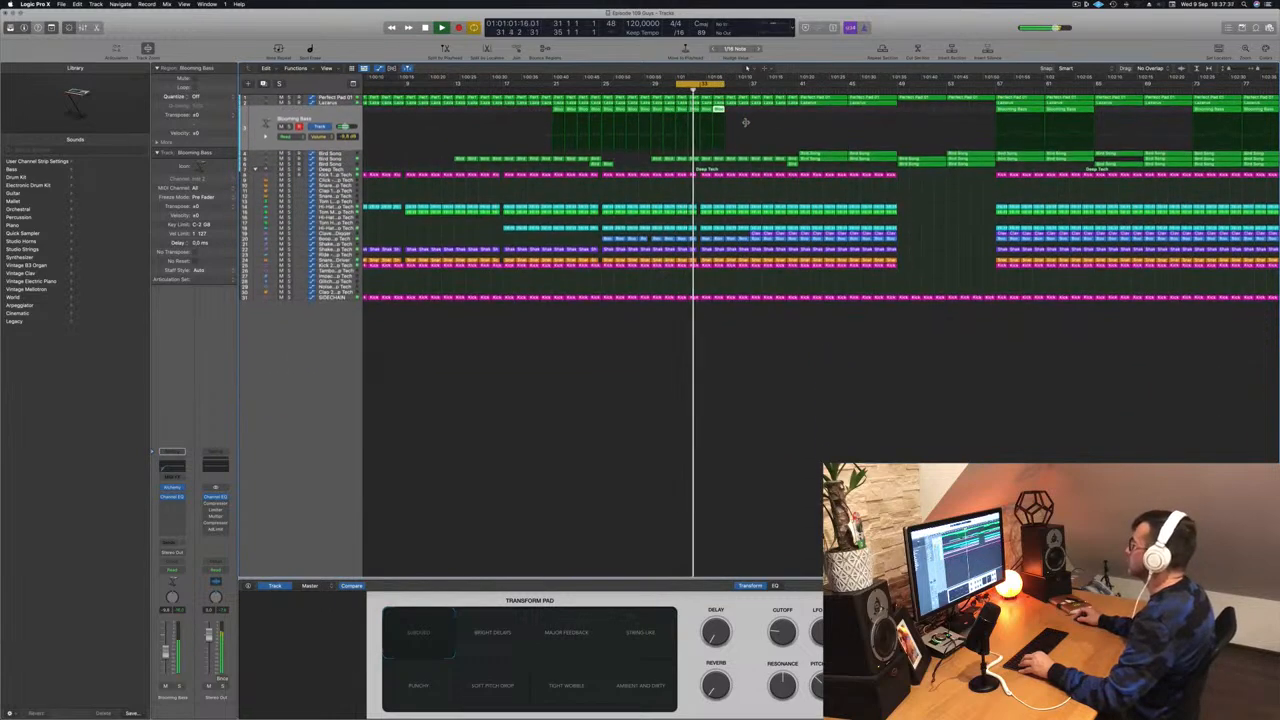
pyautogui.scroll(2, 747, 124)
pyautogui.scroll(5, 750, 125)
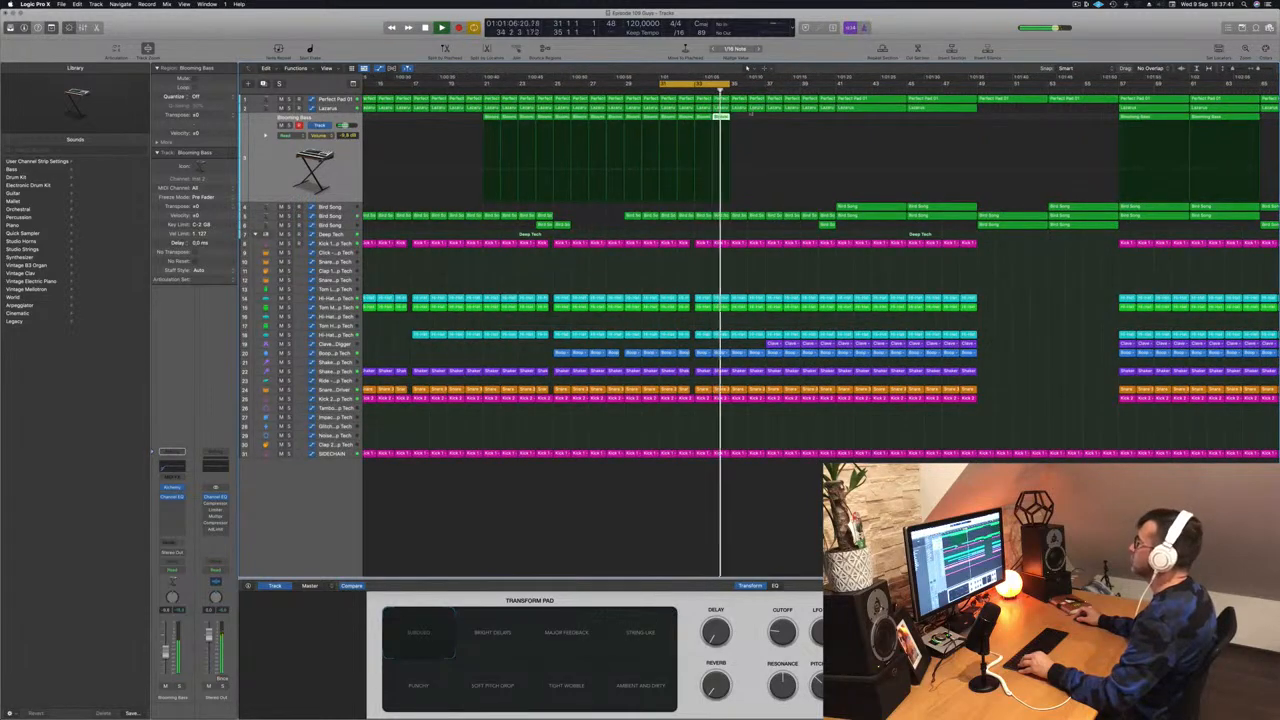
pyautogui.click(332, 101)
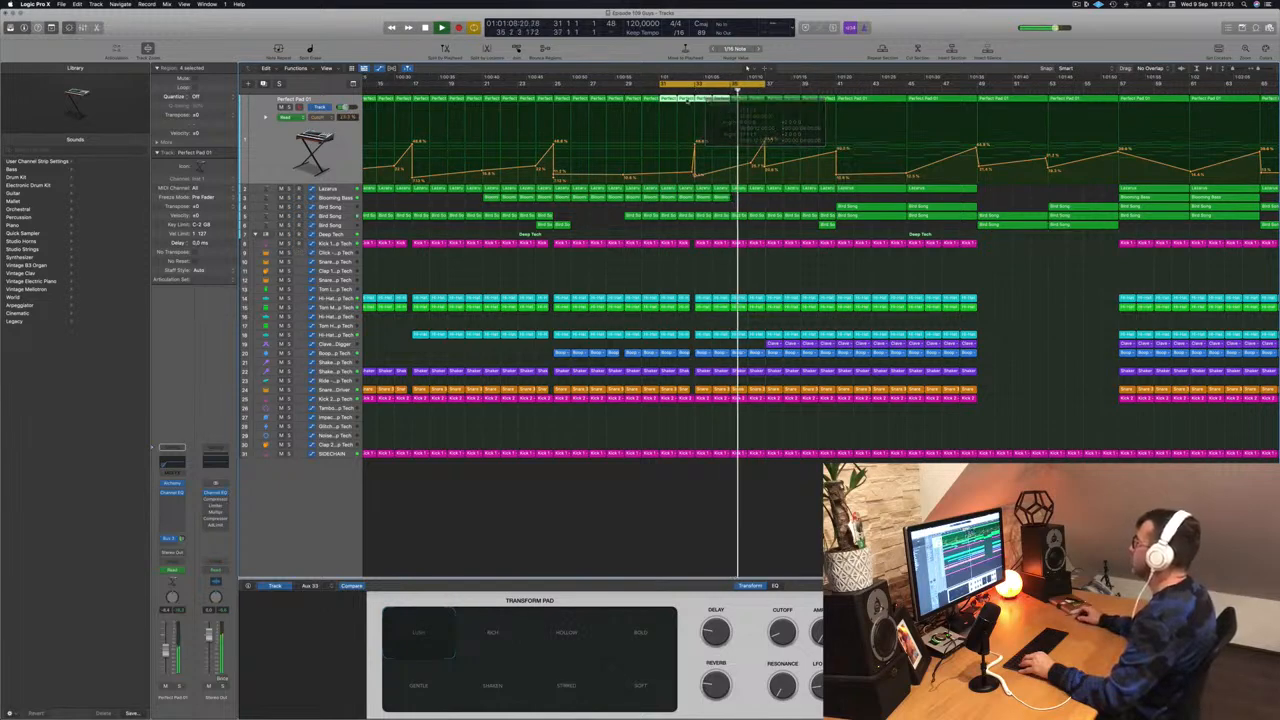
pyautogui.press('super+Left')
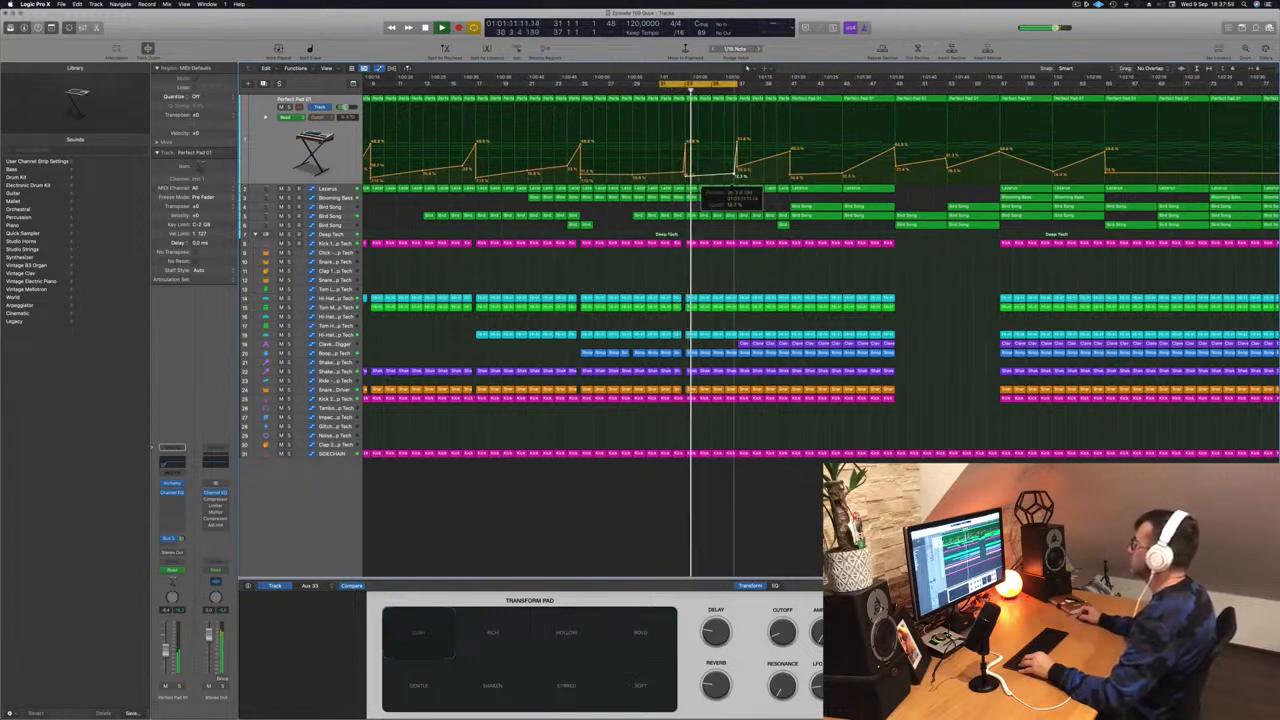
# - Shape a jump to a peak in the Lazarus cutoff automation at bar 37, and extend the replayed cycle to about bar 40
pyautogui.press('Down')
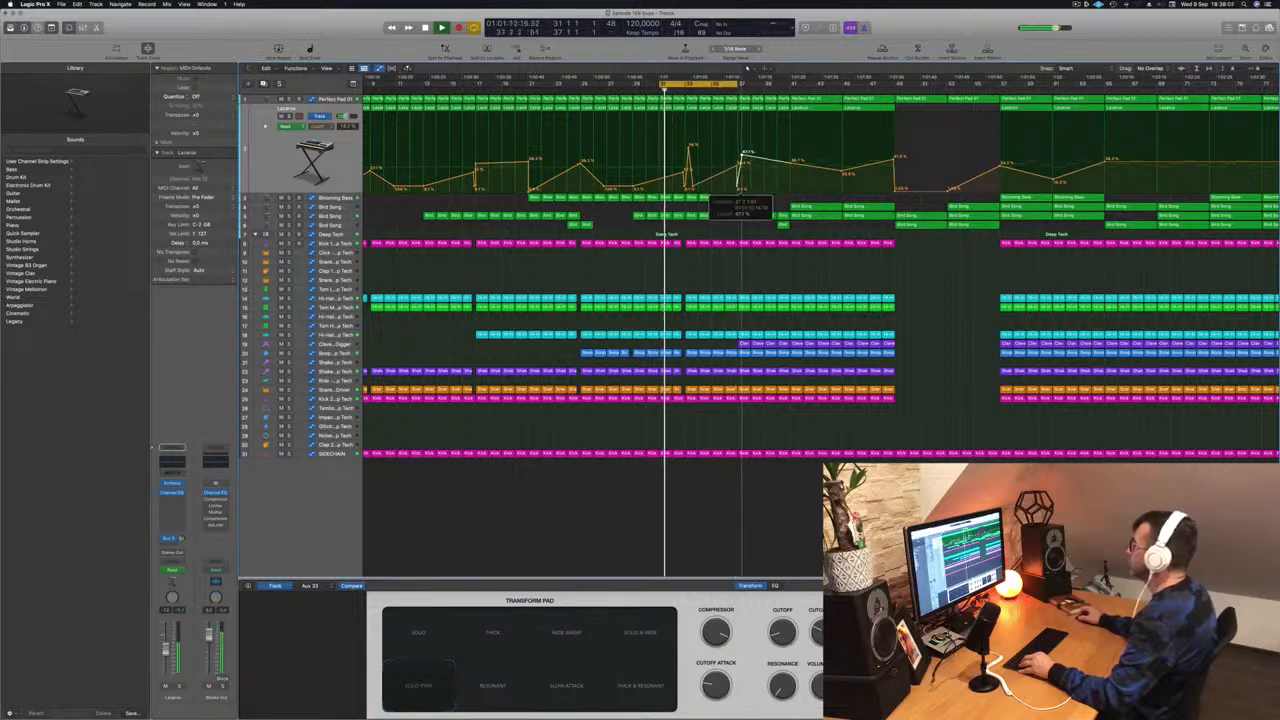
pyautogui.moveTo(738, 83); pyautogui.dragTo(779, 83)
pyautogui.click(725, 90)
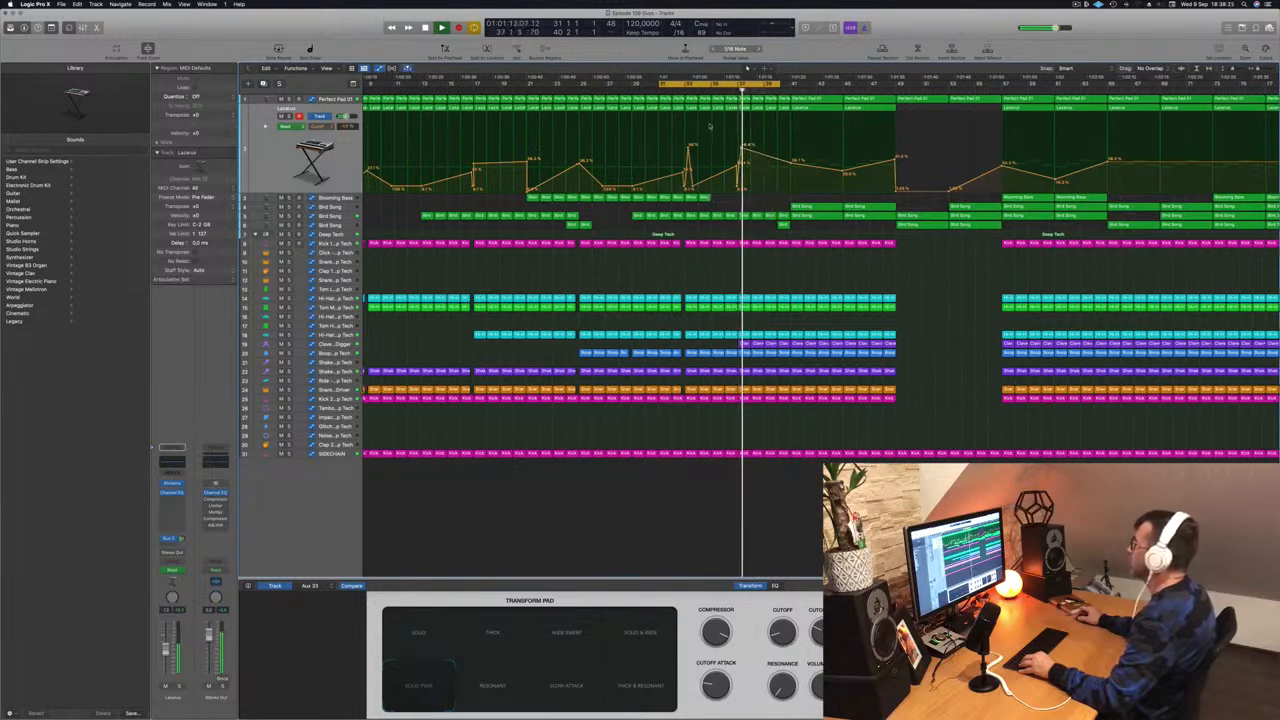
# - Extend the end of the cycle range to bar 43
pyautogui.press('super+Right')
pyautogui.press('super+Right')
pyautogui.press('super+Right')
pyautogui.press('super+Right')
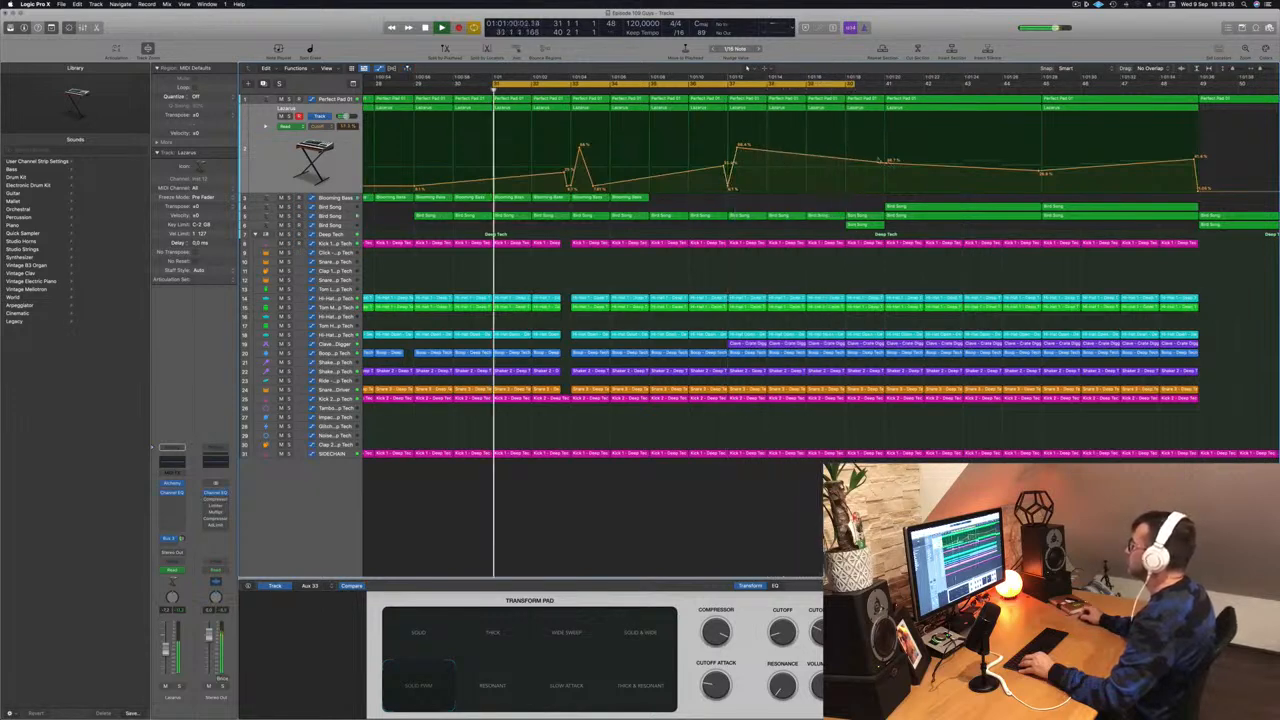
pyautogui.moveTo(849, 84); pyautogui.dragTo(968, 90)
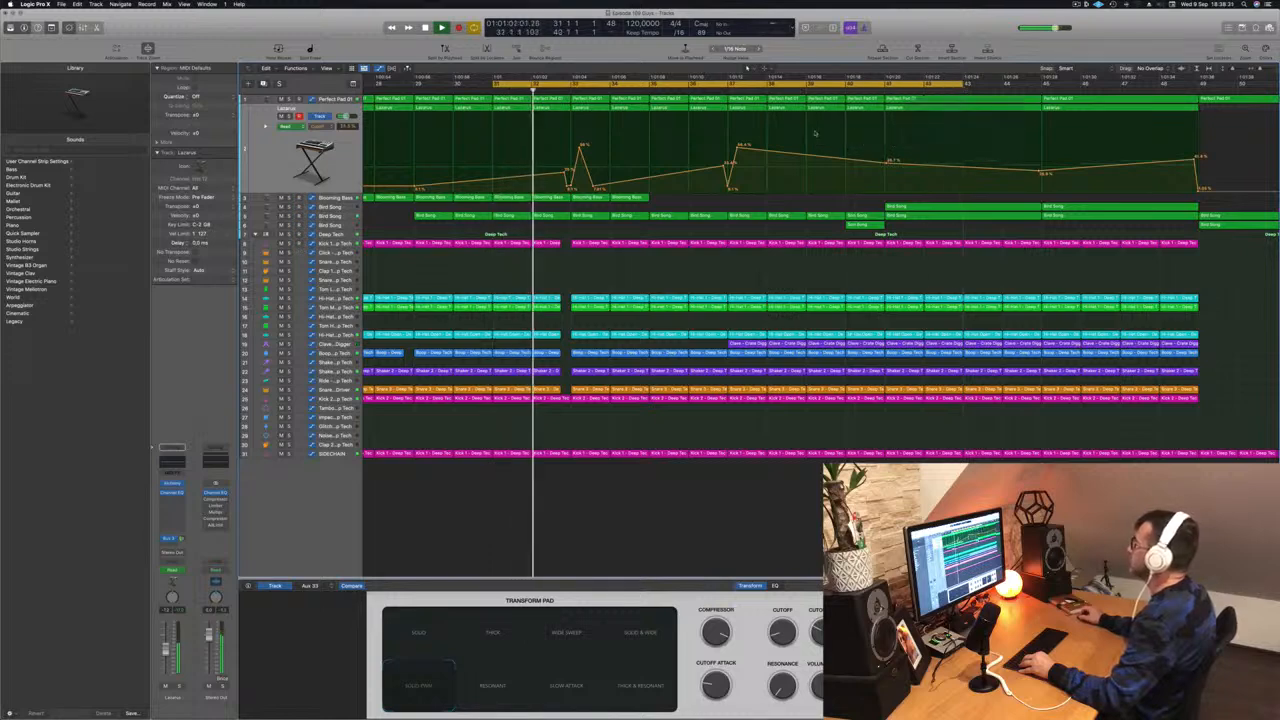
# - Copy the Blooming Bass regions onward to fill the track up to bar 41
pyautogui.press('super+Left')
pyautogui.press('super+Left')
pyautogui.press('super+Left')
pyautogui.press('super+Left')
pyautogui.press('super+Left')
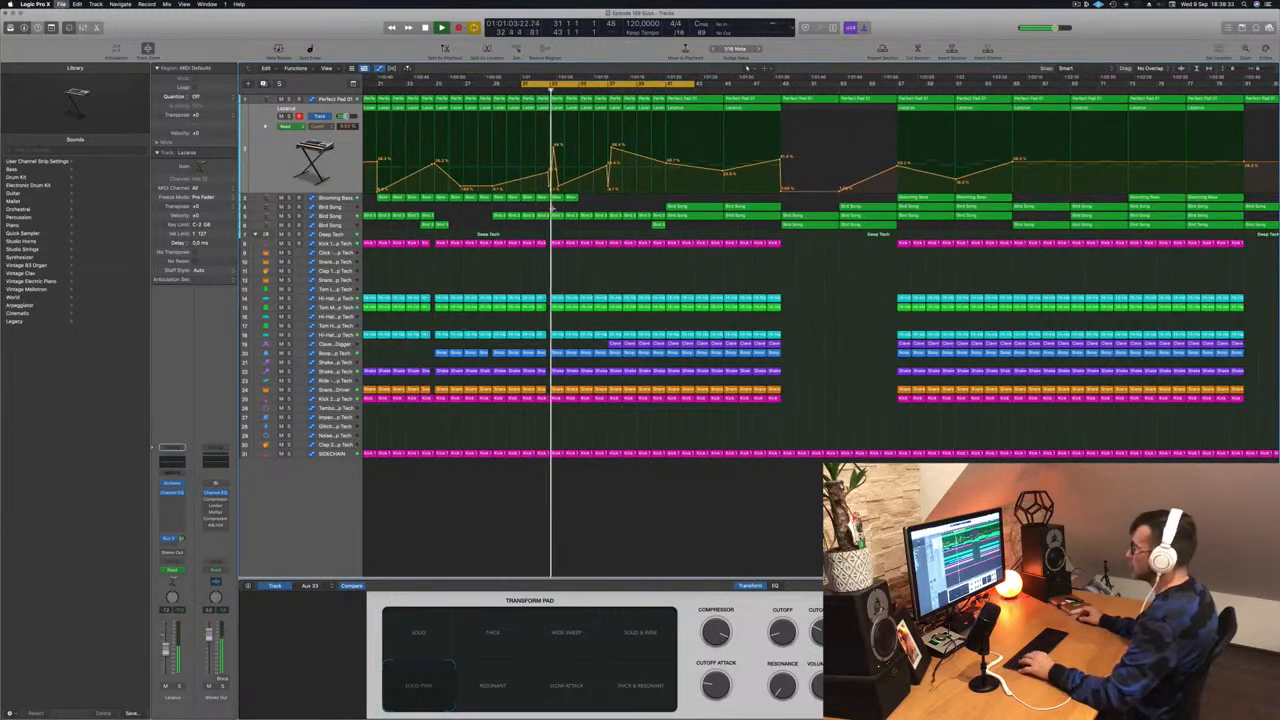
pyautogui.moveTo(582, 200); pyautogui.dragTo(652, 200)
pyautogui.hscroll(-5, 622, 206)
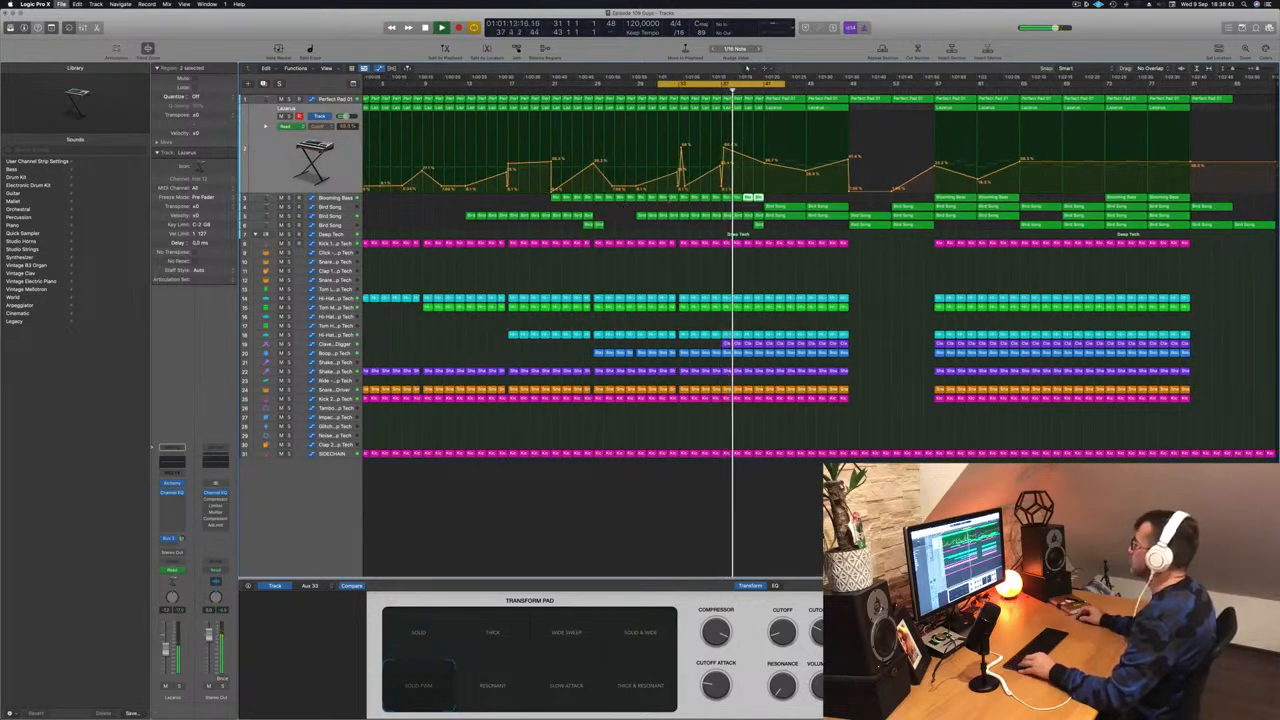
# - Duplicate the Lazarus track, and raise the Perfect Pad 01 automation point at bar 41 slightly
pyautogui.press('super+d')
pyautogui.click(321, 99)
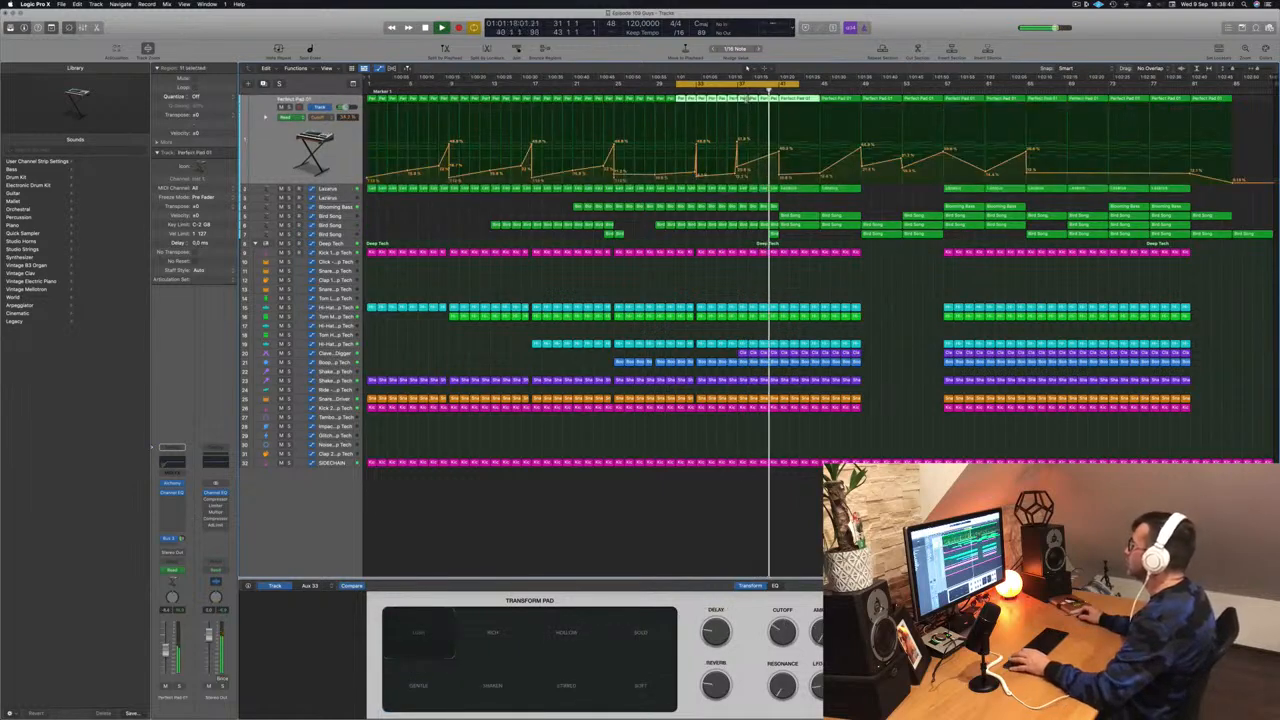
pyautogui.click(728, 91)
pyautogui.moveTo(780, 153); pyautogui.dragTo(779, 150)
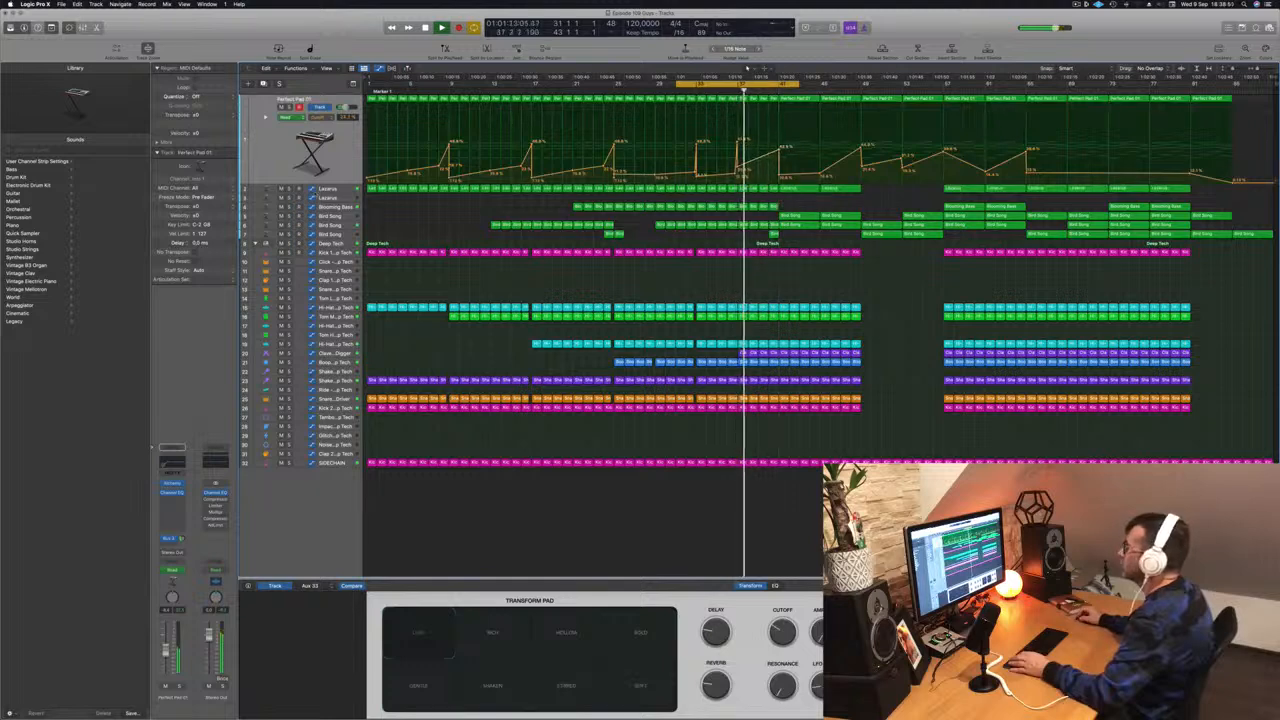
# - Extend the cycle to bar 53 and copy the Bird Song region from bar 41 to bar 33 as a two-bar region
pyautogui.click(325, 188)
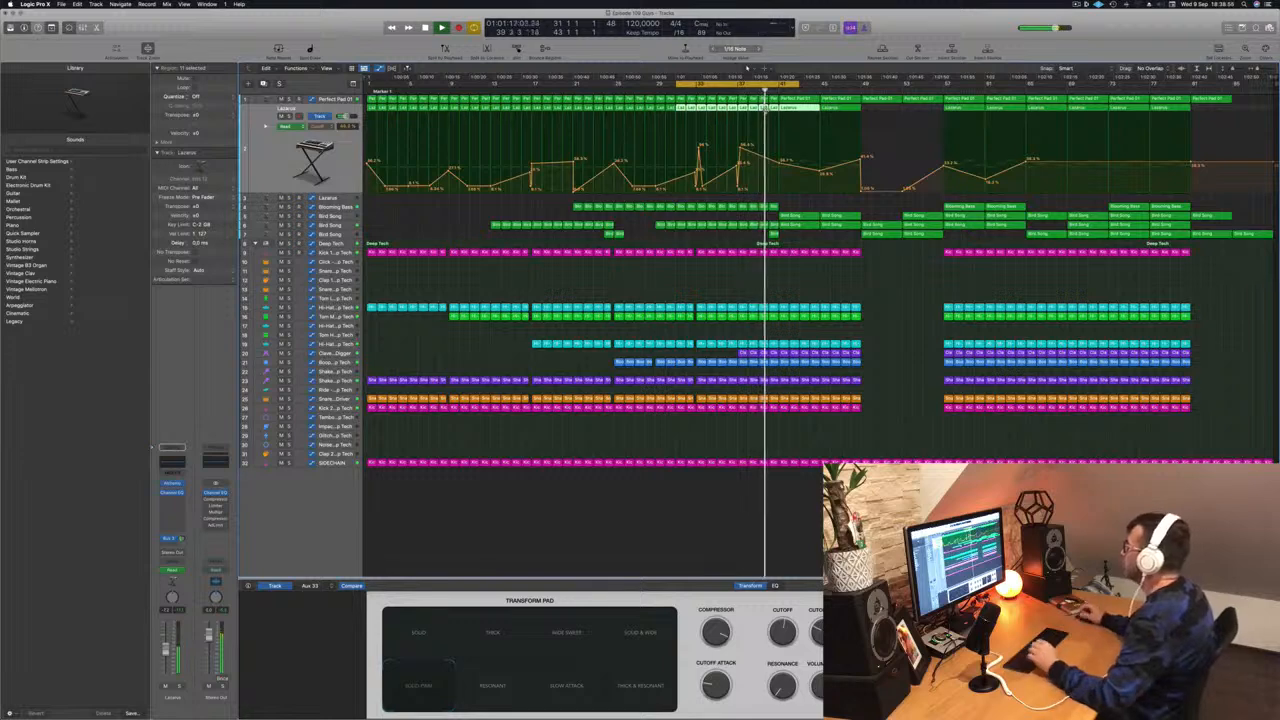
pyautogui.moveTo(800, 85); pyautogui.dragTo(902, 87)
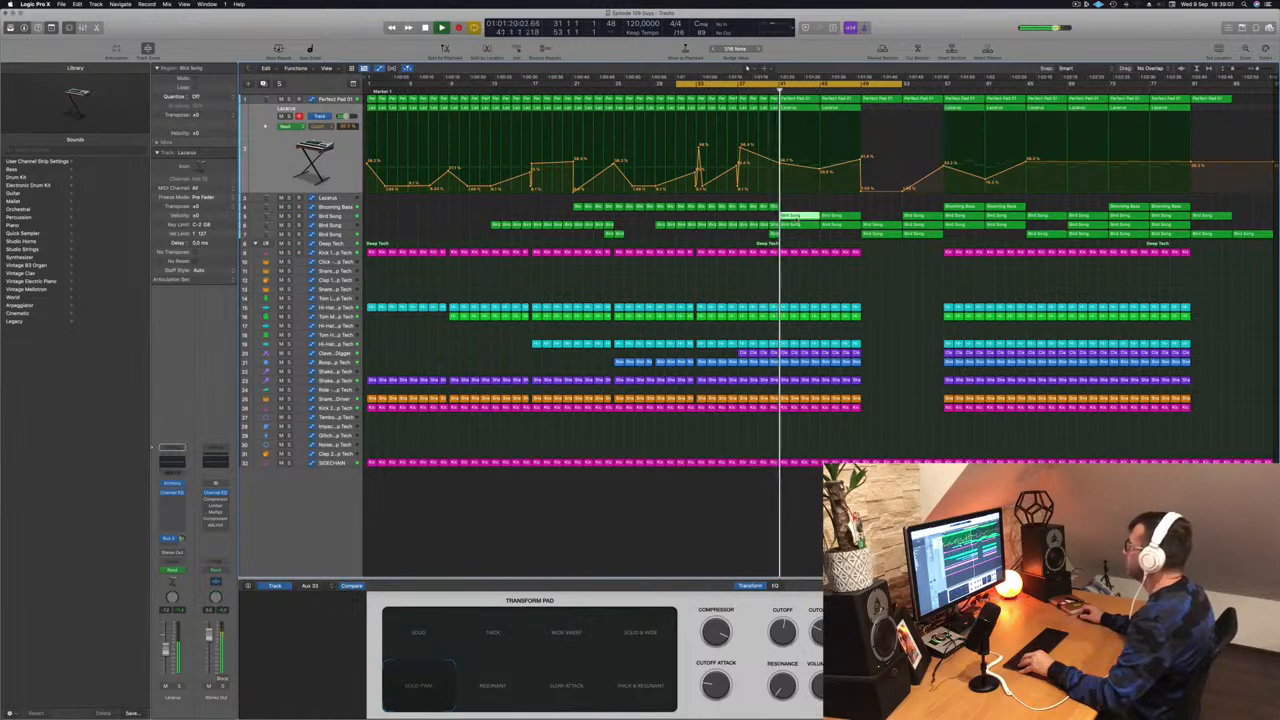
pyautogui.moveTo(795, 217); pyautogui.dragTo(716, 217)
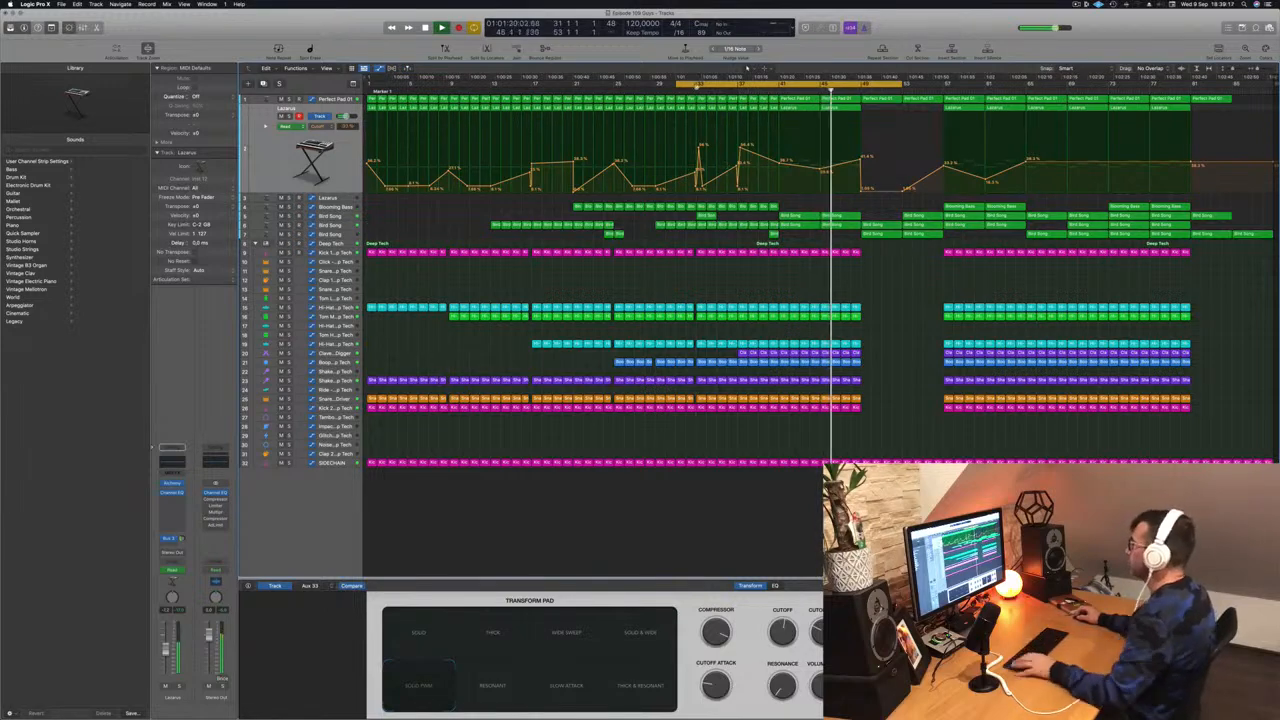
pyautogui.scroll(5, 687, 138)
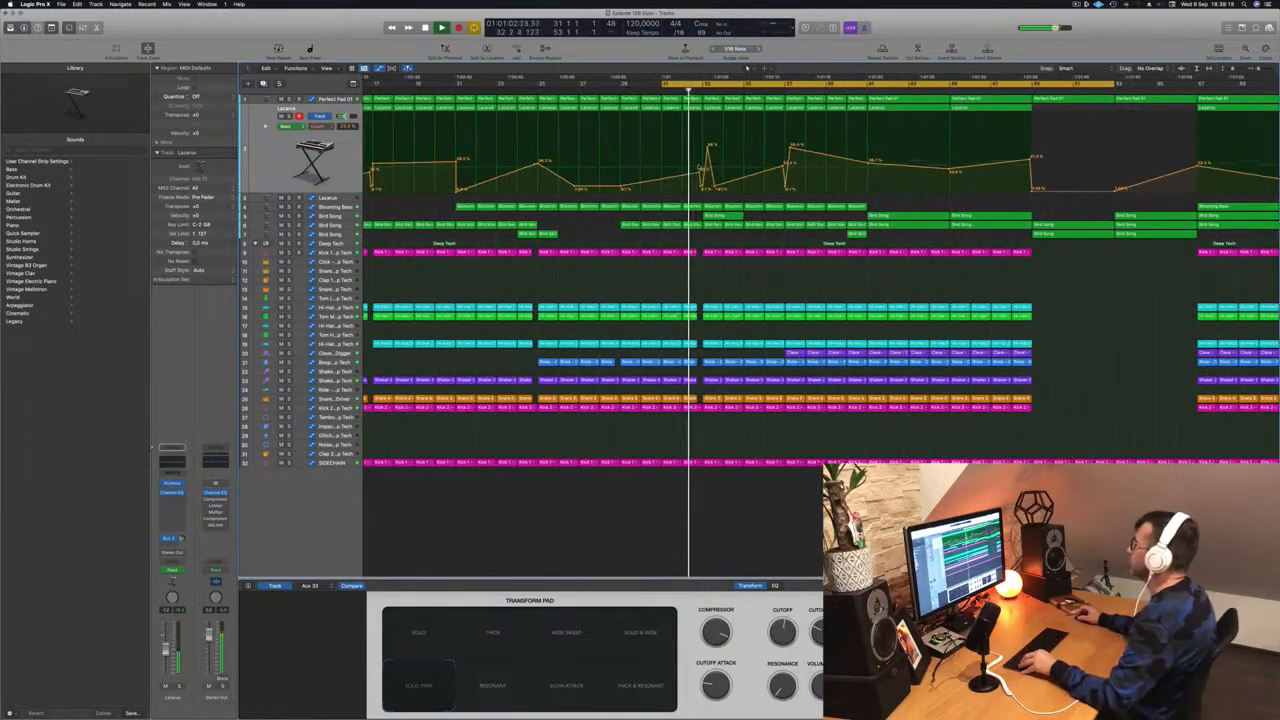
pyautogui.scroll(-3, 677, 165)
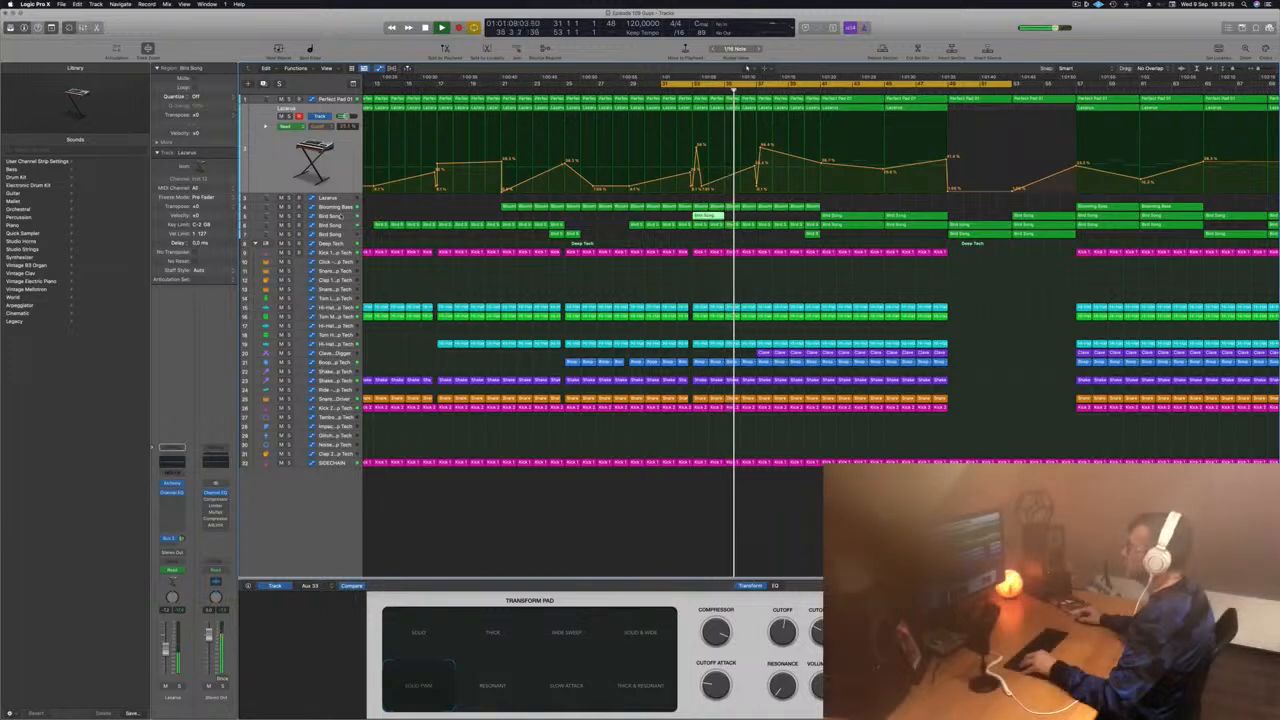
# - Copy the two-bar Bird Song region at bar 33 to bar 37 on the same track, and replay the passage
pyautogui.click(346, 217)
pyautogui.click(683, 90)
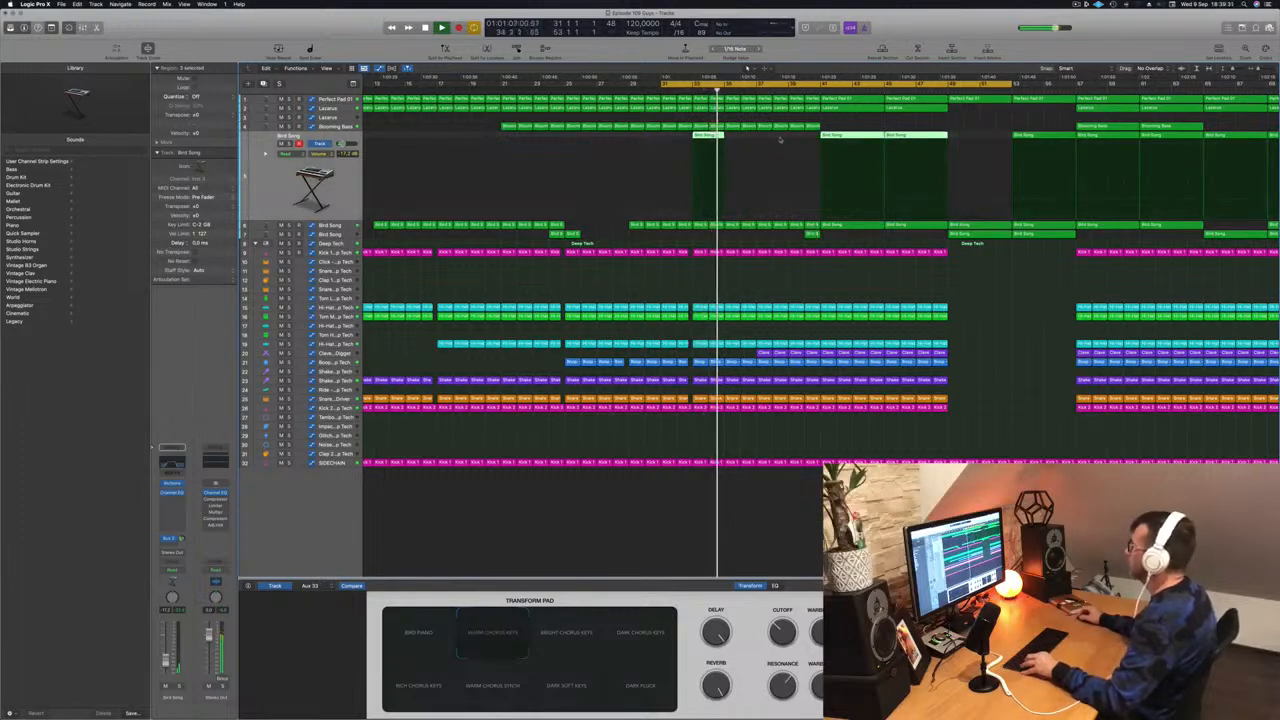
pyautogui.moveTo(706, 136); pyautogui.dragTo(770, 138)
pyautogui.press('super+Left')
pyautogui.press('super+Left')
pyautogui.scroll(-5, 767, 152)
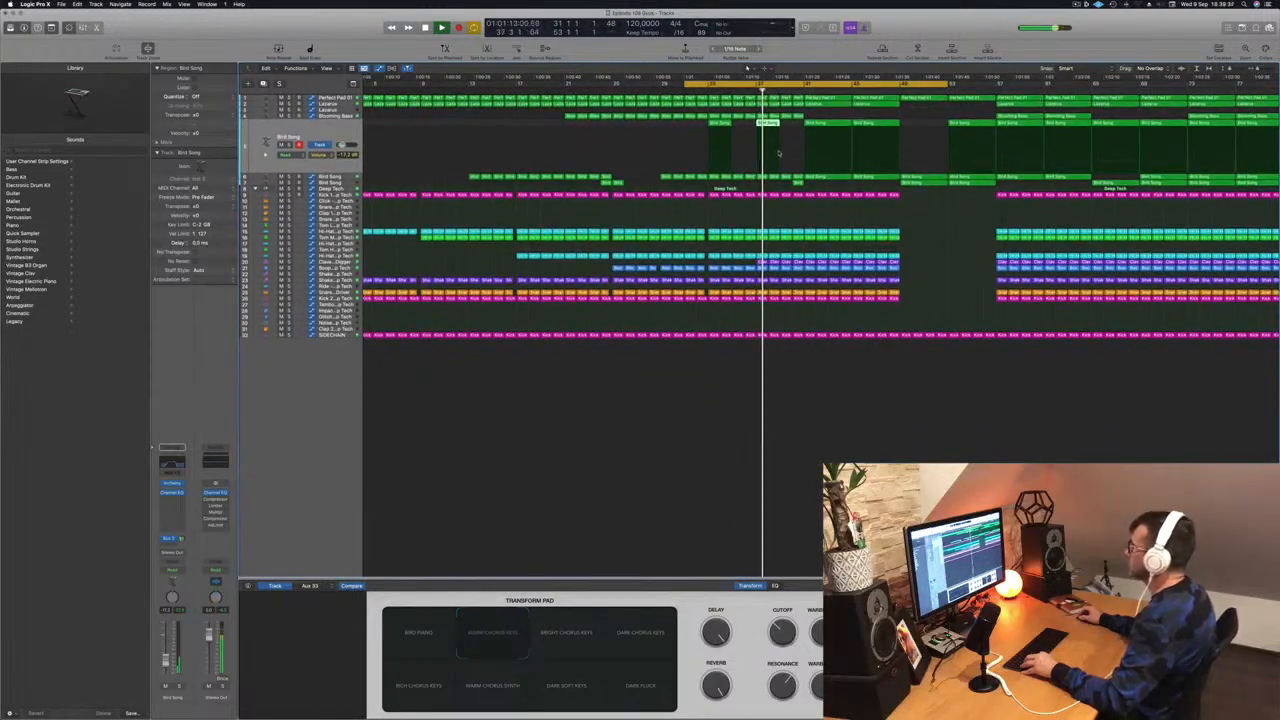
# - Play through the passage and examine the arrangement and the filter automation on the second Bird Song track
pyautogui.scroll(5, 785, 153)
pyautogui.scroll(5, 789, 153)
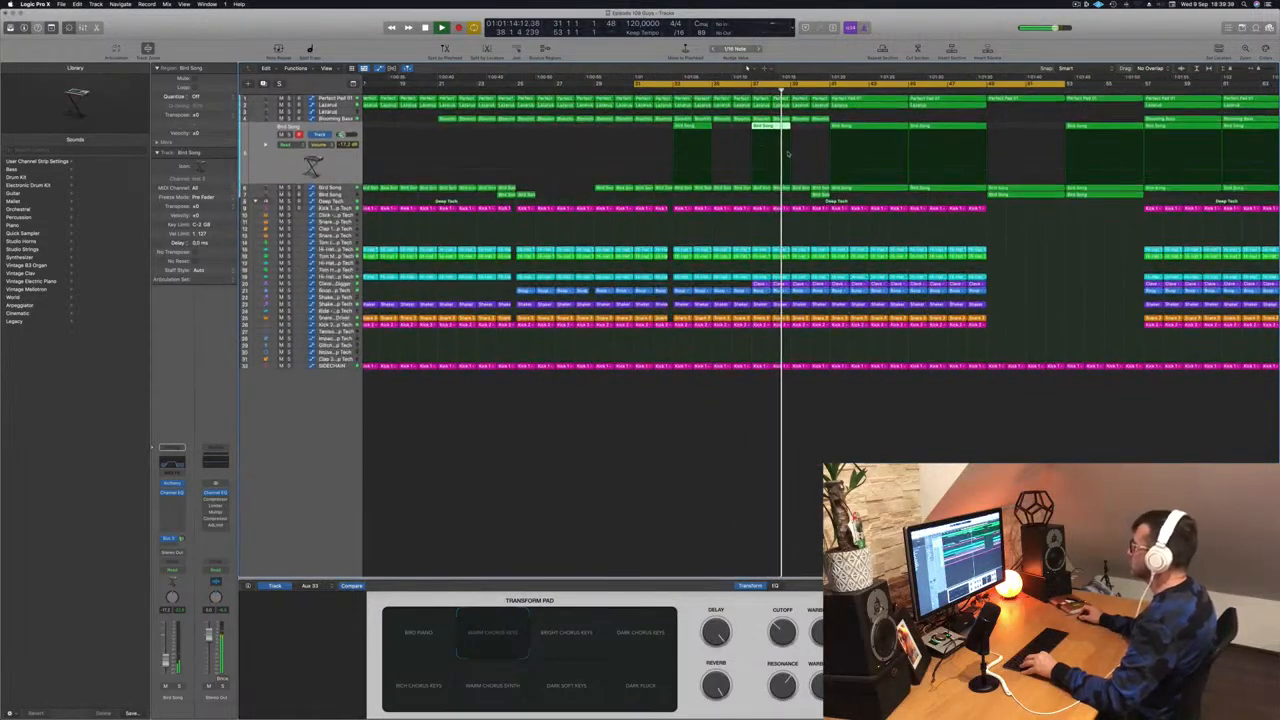
pyautogui.scroll(2, 791, 190)
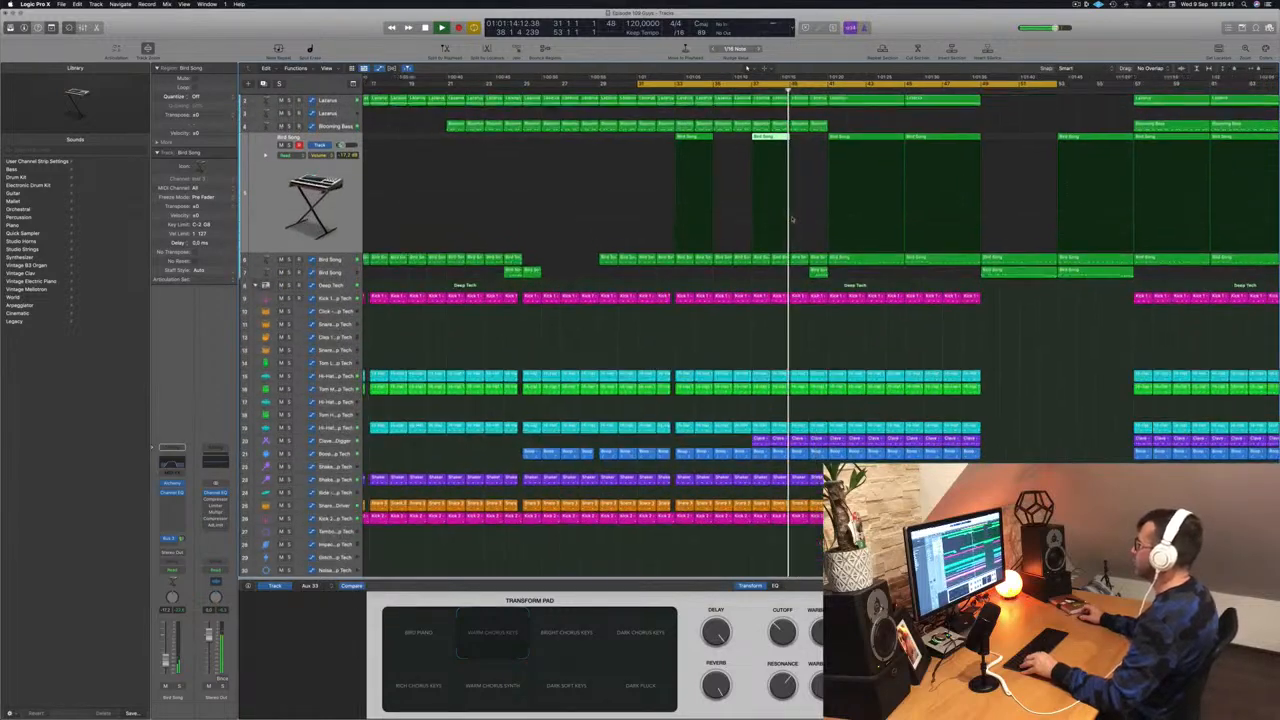
pyautogui.scroll(-5, 790, 219)
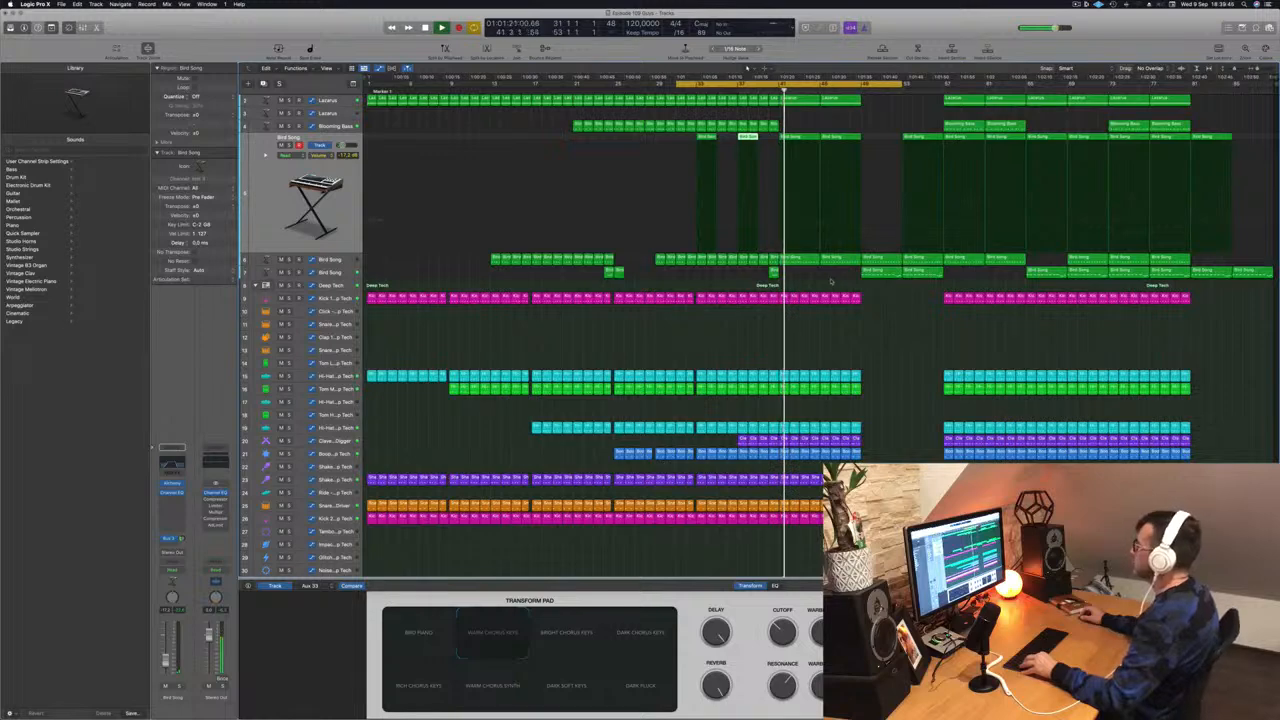
pyautogui.press('a')
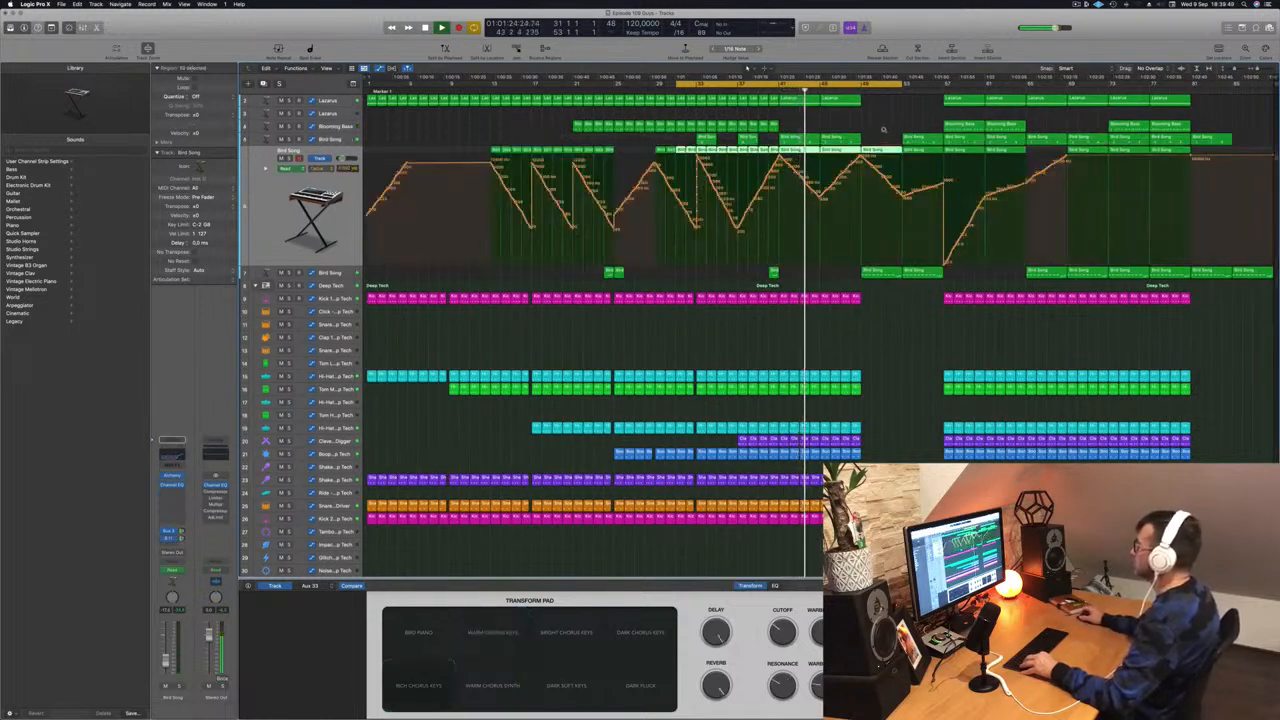
pyautogui.scroll(1, 892, 128)
pyautogui.scroll(1, 882, 157)
pyautogui.scroll(-2, 882, 157)
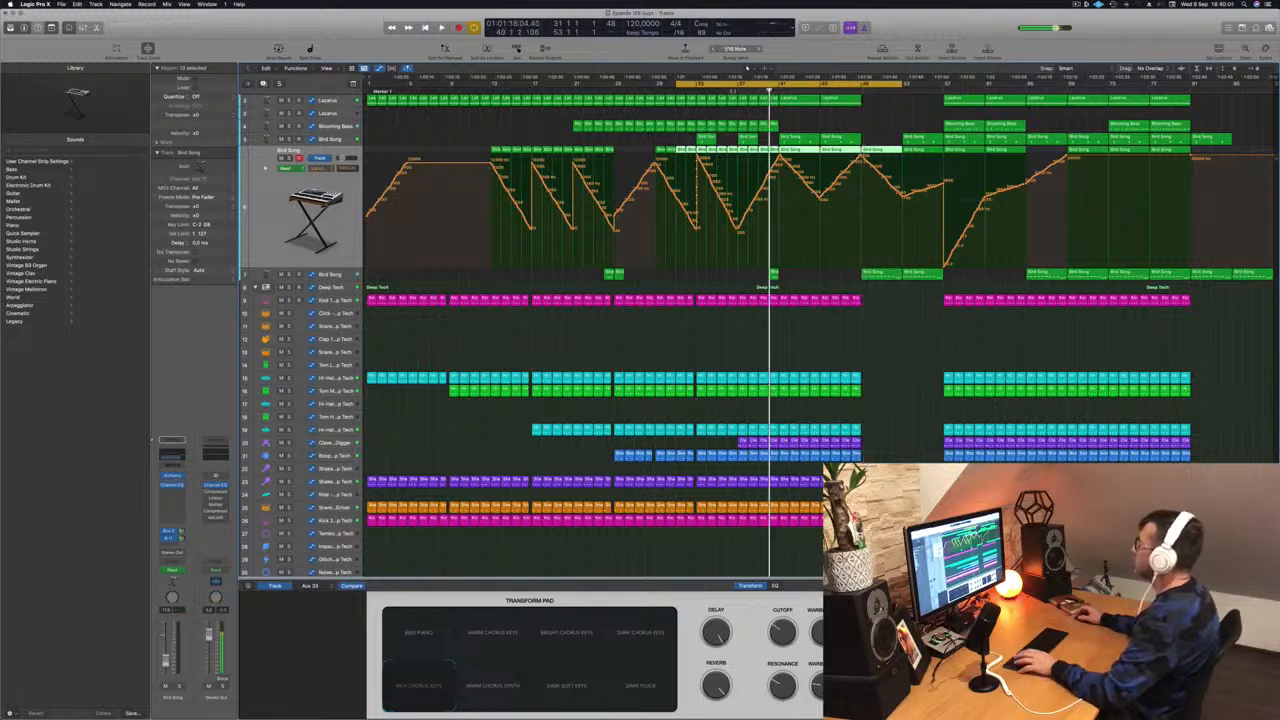
# - Set the cycle to bars 41–49, repeat that section three times across all tracks, and play the looped section
pyautogui.press('c')
pyautogui.press('c')
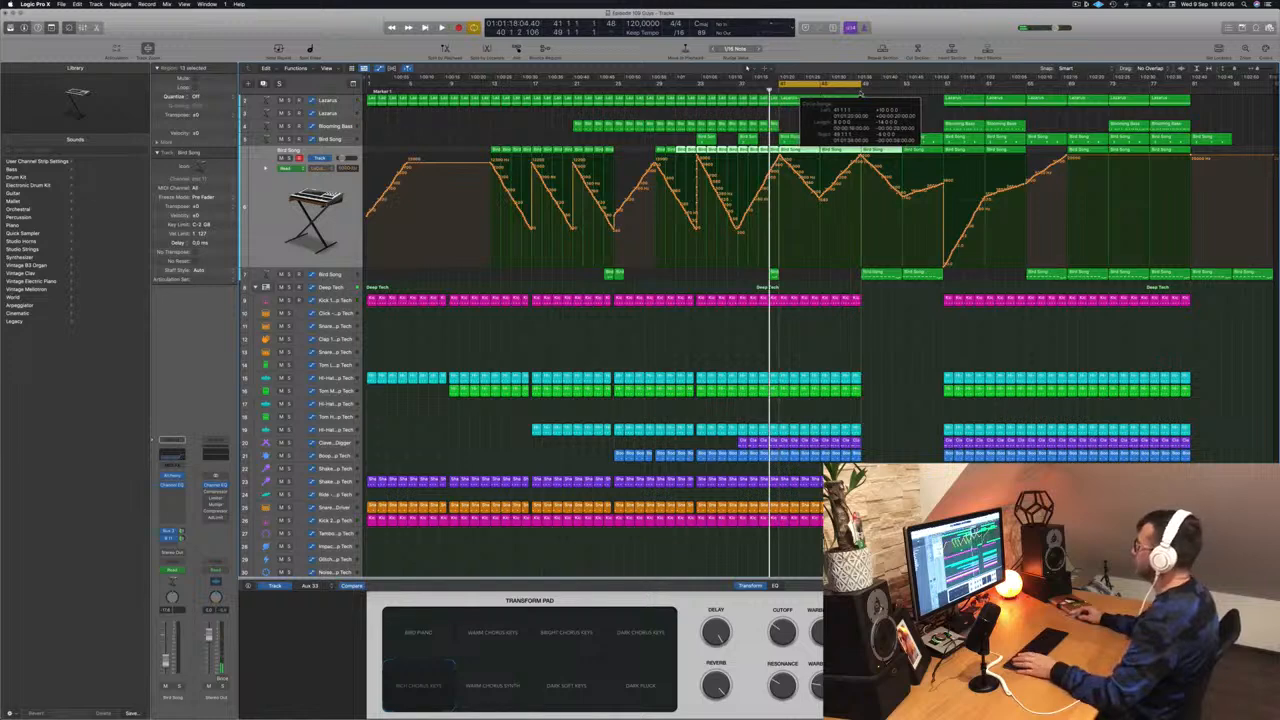
pyautogui.press('ctrl+super+r')
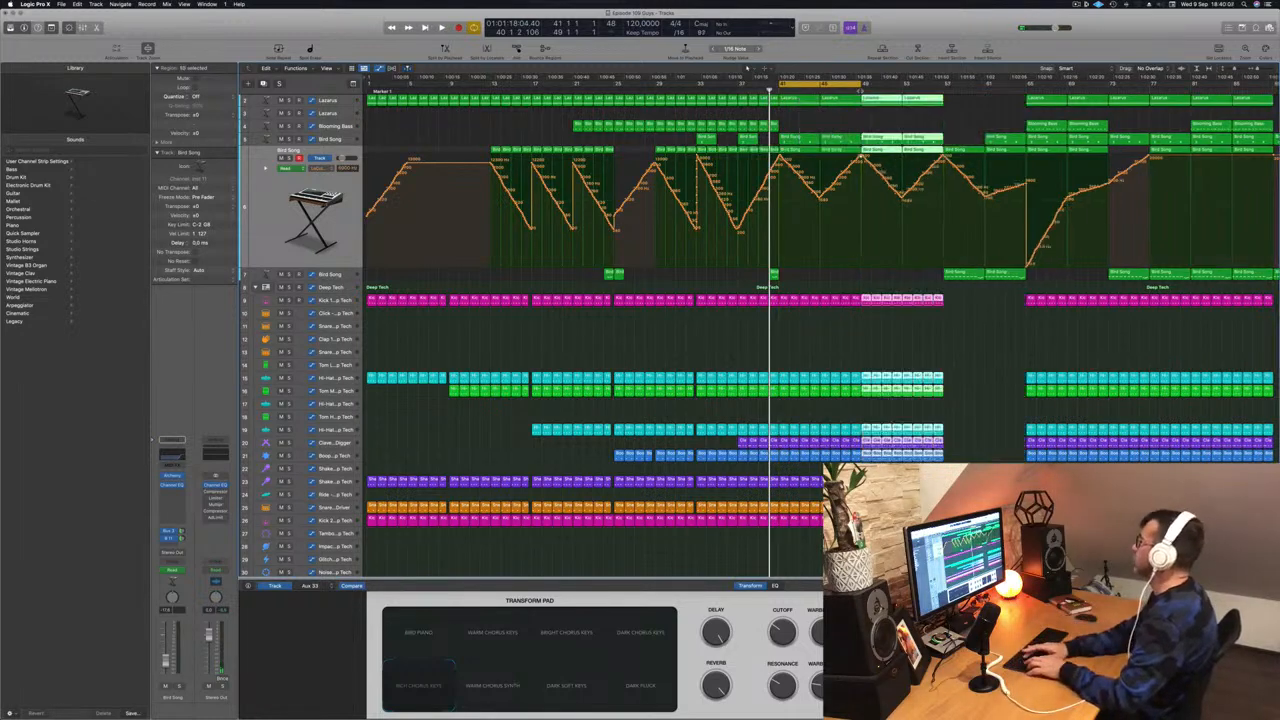
pyautogui.press('ctrl+super+r')
pyautogui.press('ctrl+super+r')
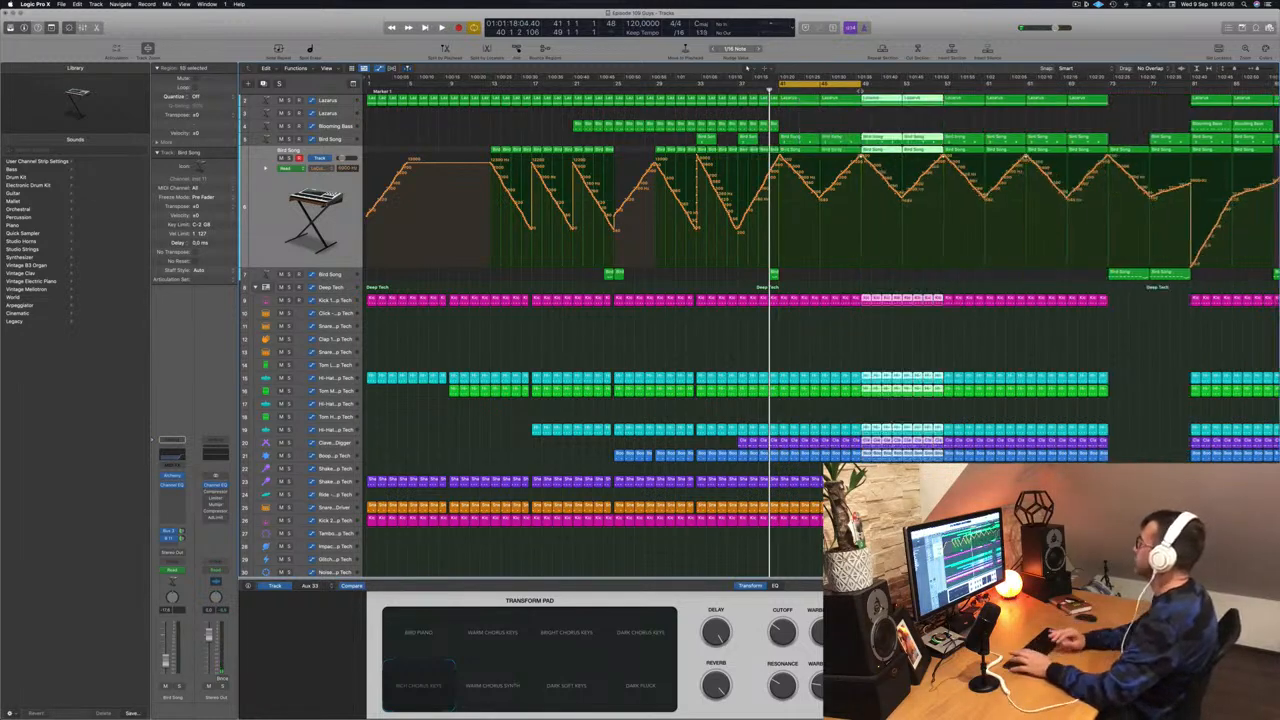
pyautogui.press('super+Left')
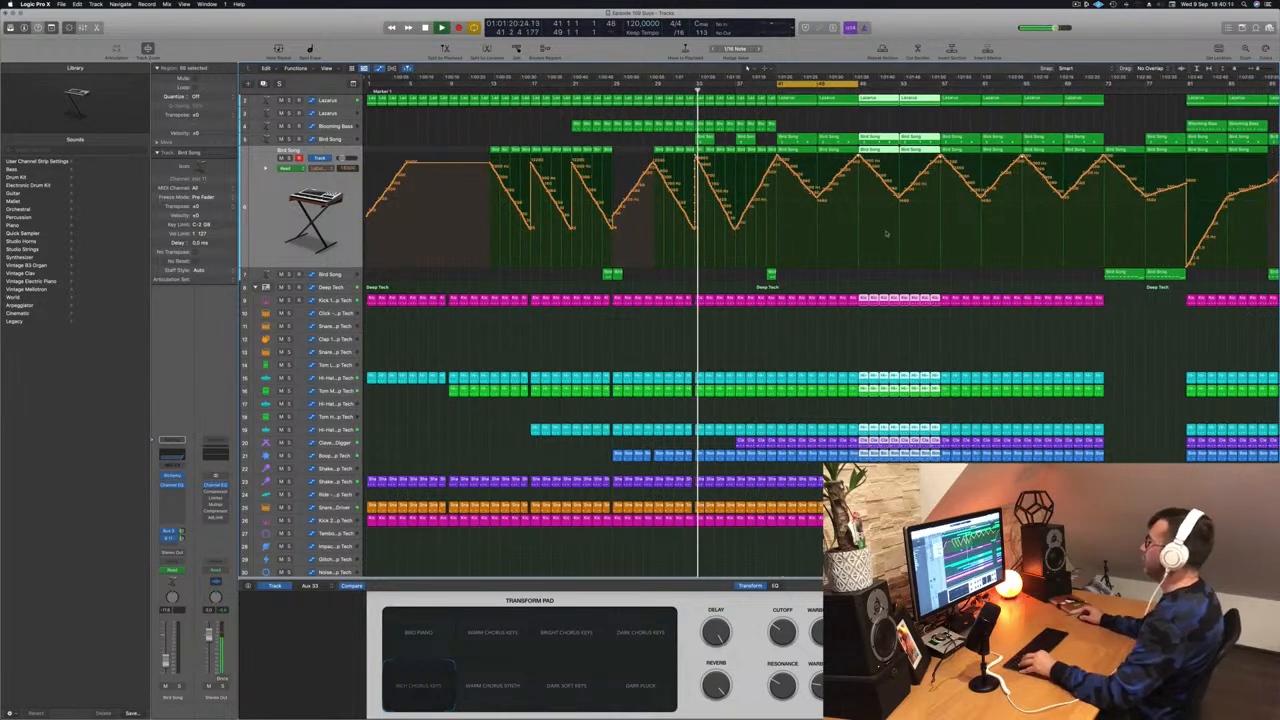
pyautogui.scroll(1, 859, 237)
pyautogui.click(734, 285)
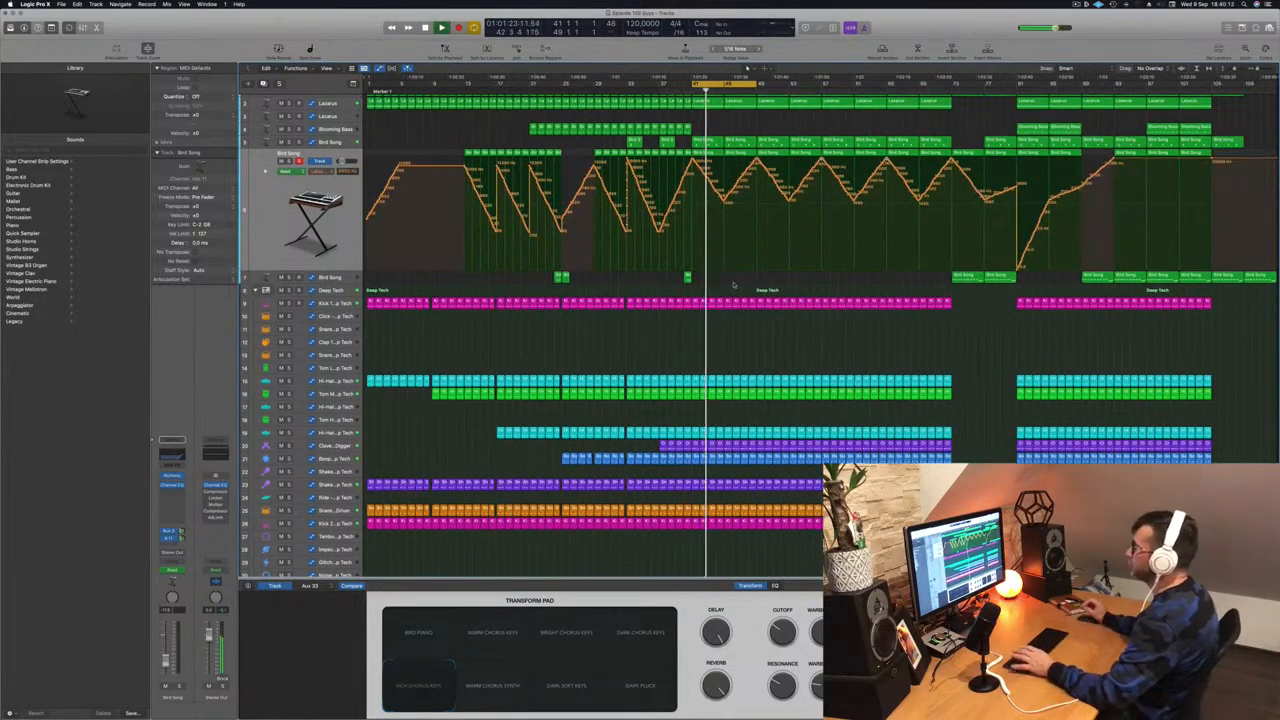
pyautogui.moveTo(832, 718)
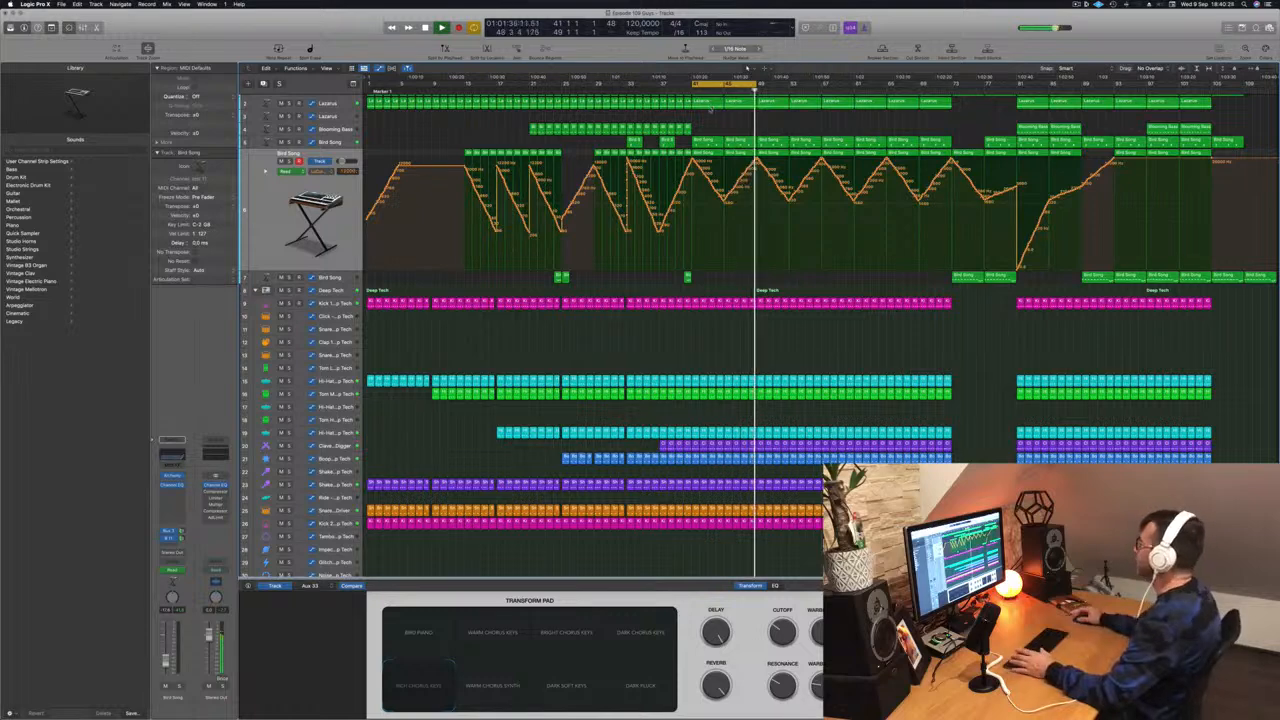
pyautogui.scroll(1, 727, 114)
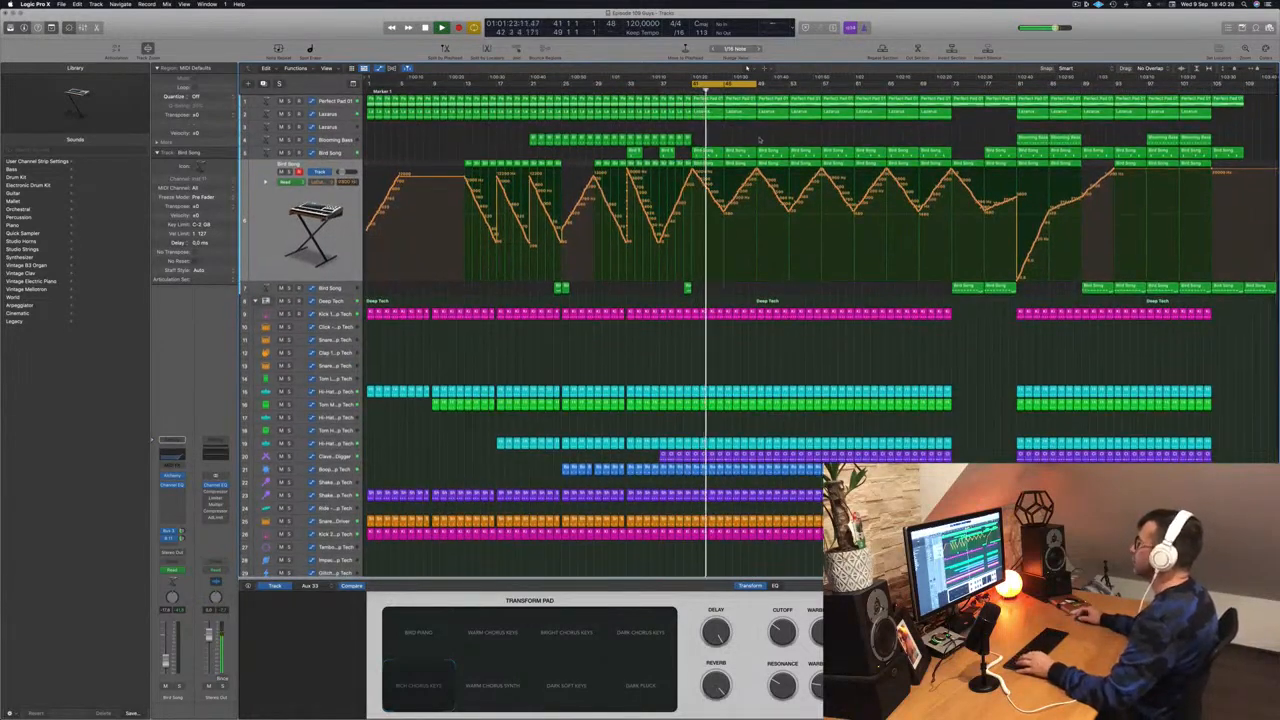
# - Select the empty second Lazarus track, show Musical Typing, and try out melody notes over the looping section
pyautogui.click(333, 127)
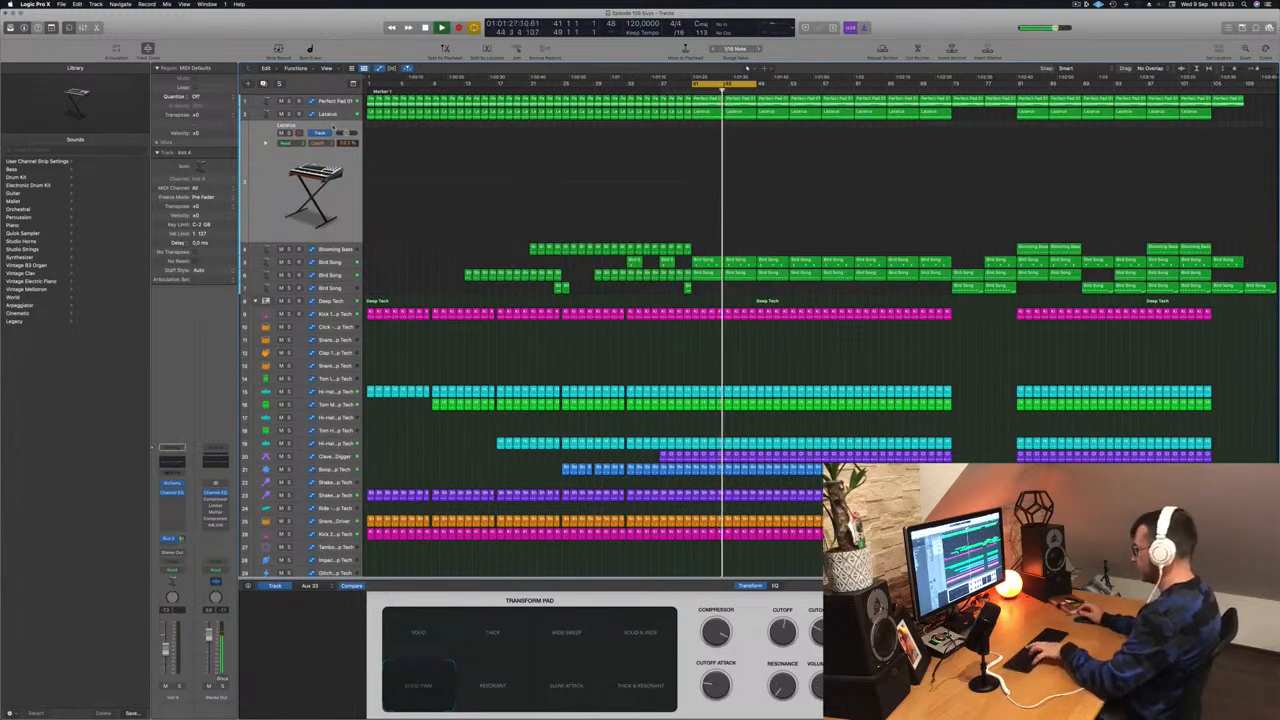
pyautogui.press('super+k')
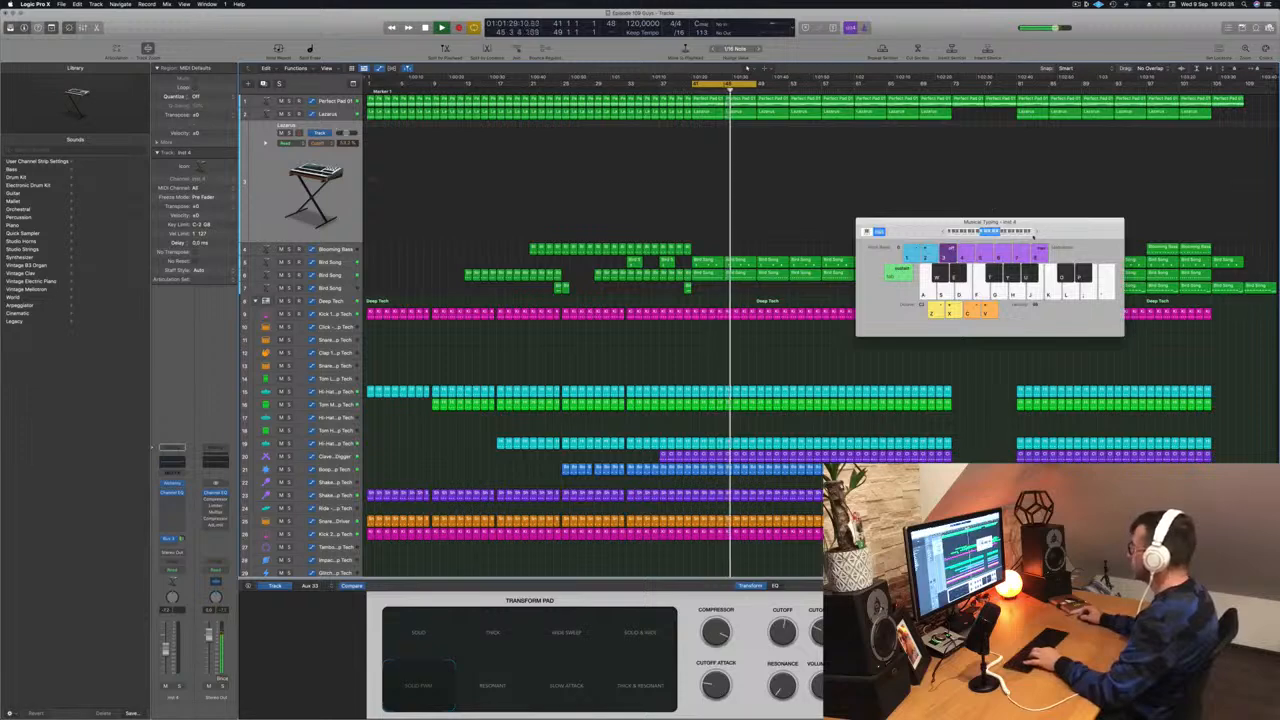
pyautogui.press('f')
pyautogui.press('d')
pyautogui.press('a')
pyautogui.press('d')
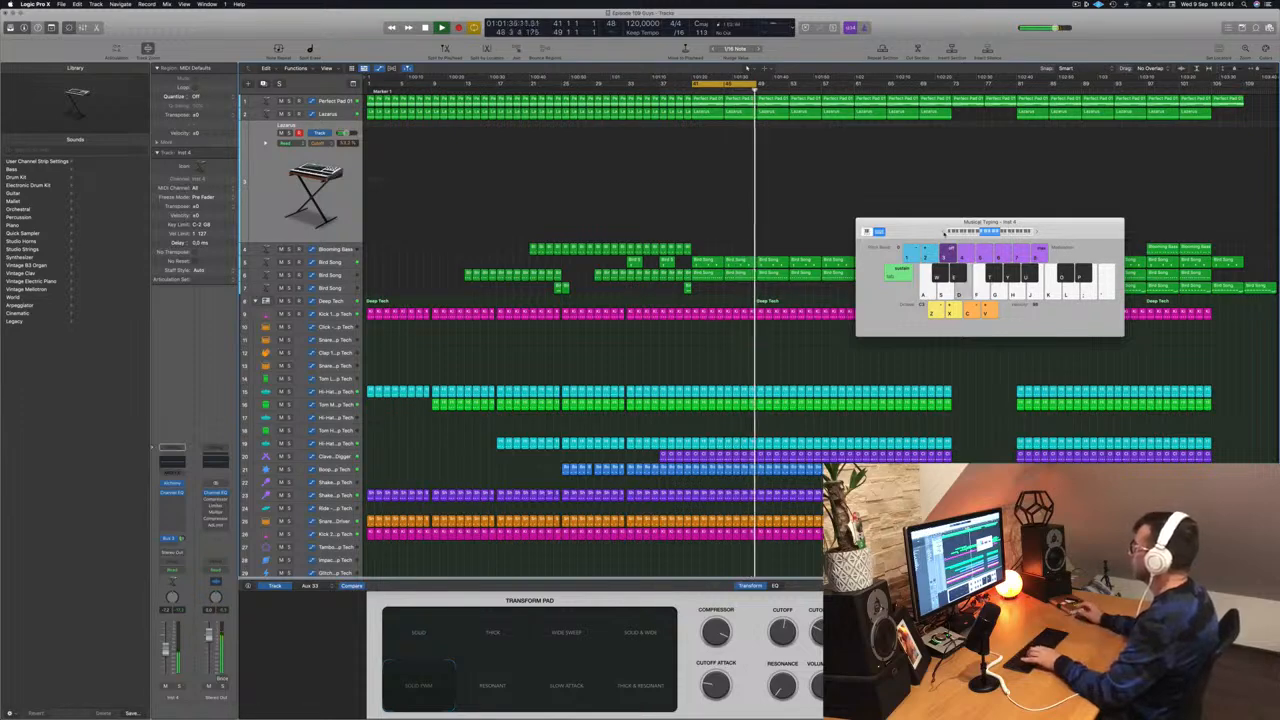
pyautogui.press('f')
pyautogui.press('g')
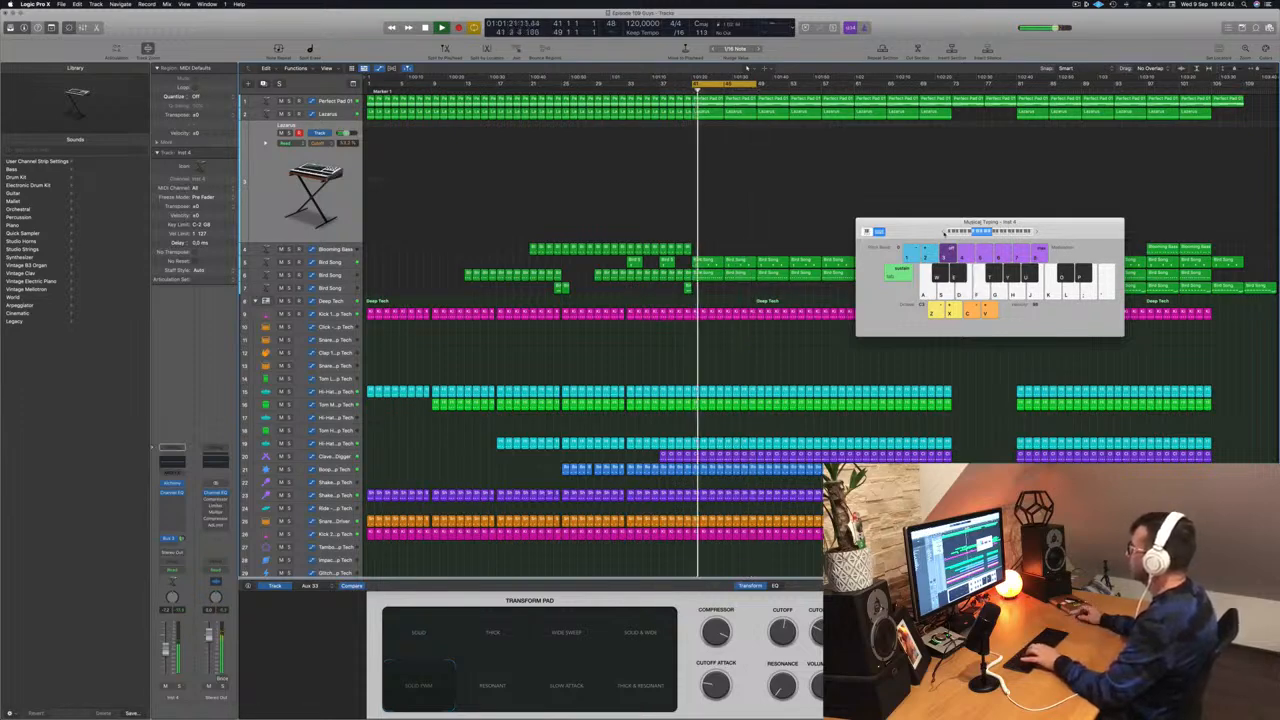
# - Raise the Musical Typing range by one octave and improvise a short phrase on the Lazarus track
pyautogui.click(1037, 232)
pyautogui.press('g')
pyautogui.press('d')
pyautogui.press('f')
pyautogui.press('k')
pyautogui.press('j')
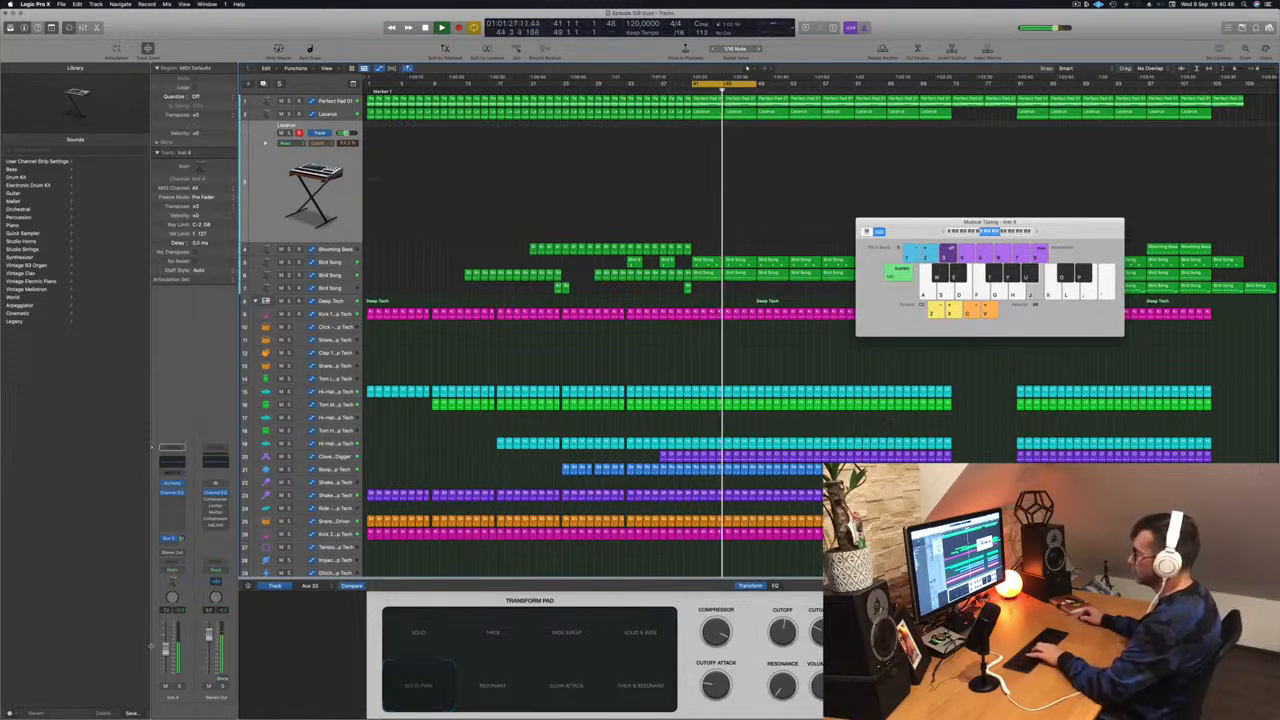
# - Lower the second Lazarus track's volume slightly and raise its bus send level while playing test notes
pyautogui.moveTo(166, 649); pyautogui.dragTo(166, 653)
pyautogui.press('h')
pyautogui.press('j')
pyautogui.click(183, 539)
pyautogui.press('h')
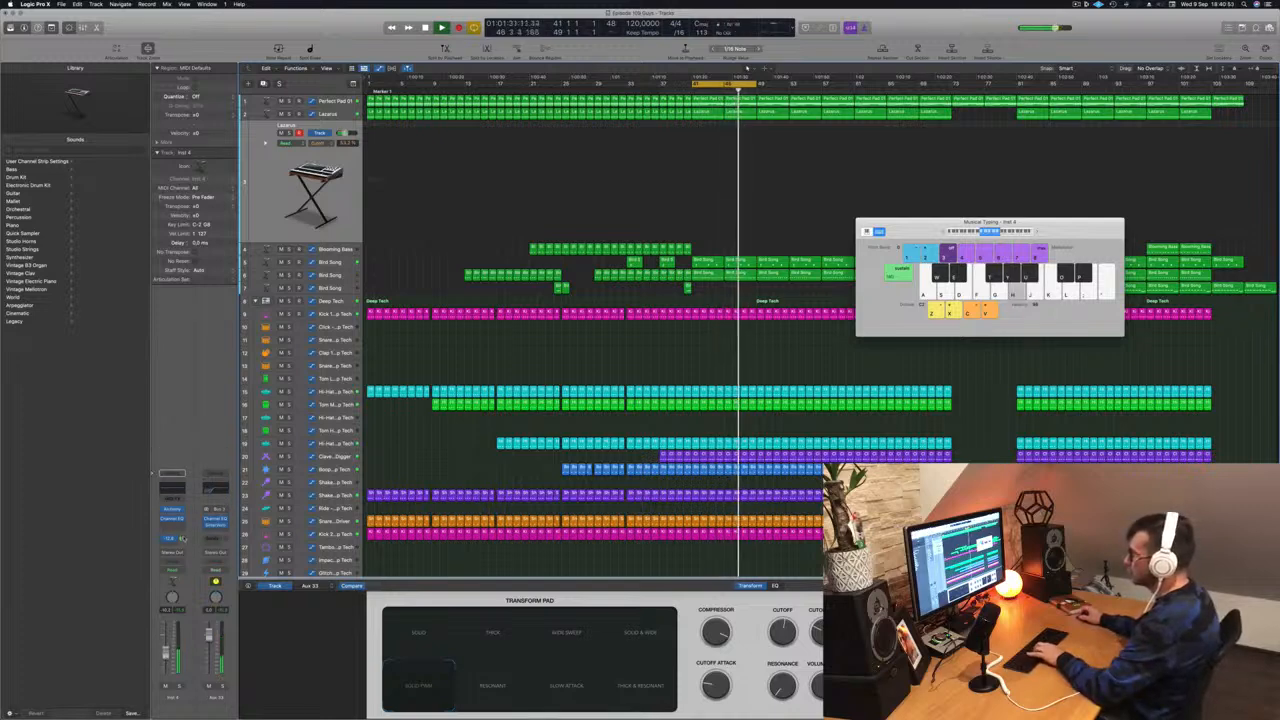
pyautogui.moveTo(183, 537); pyautogui.dragTo(185, 518)
pyautogui.press('j')
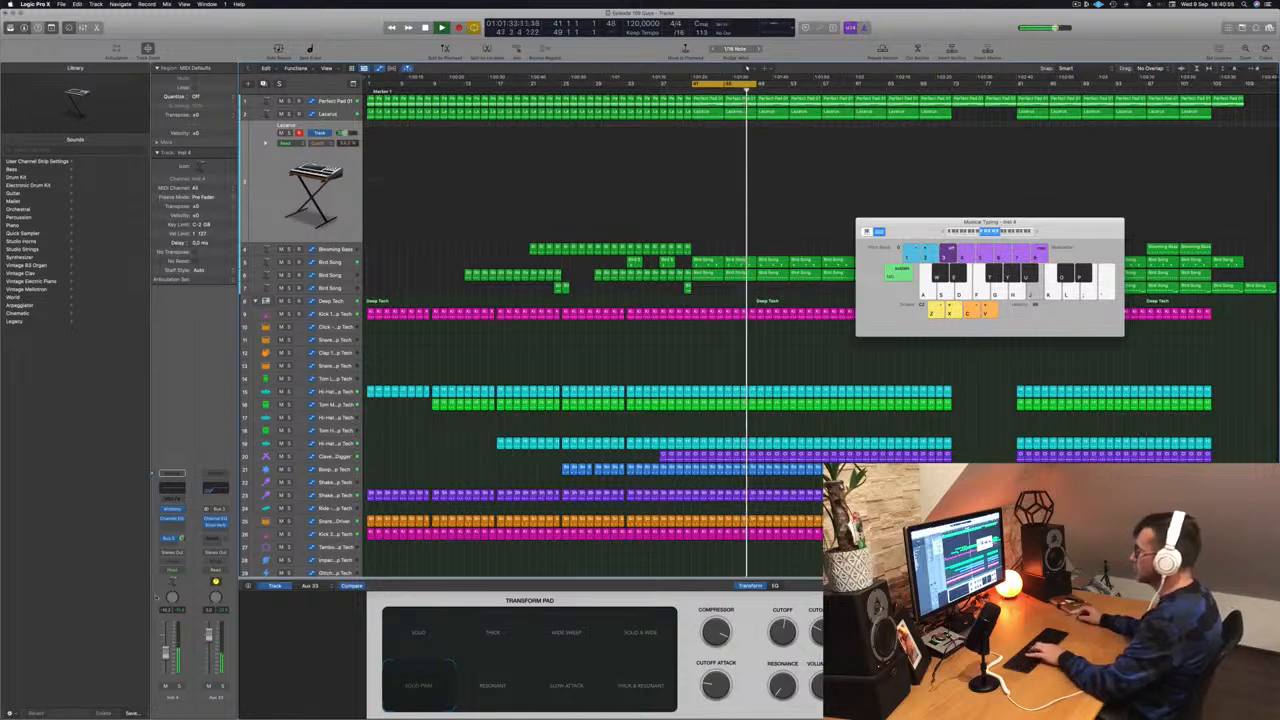
pyautogui.press('k')
pyautogui.press('h')
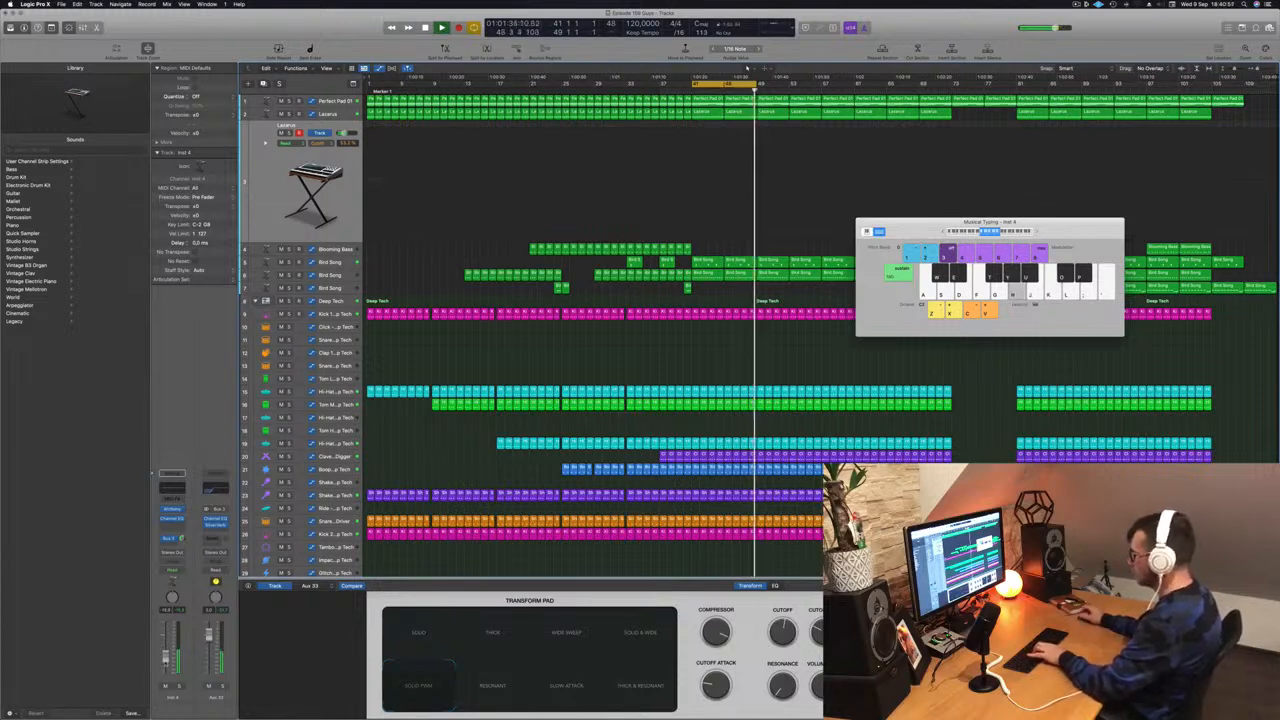
# - Audition melody phrases on the upper notes of Lazarus, raising the Musical Typing range another octave
pyautogui.press("'")
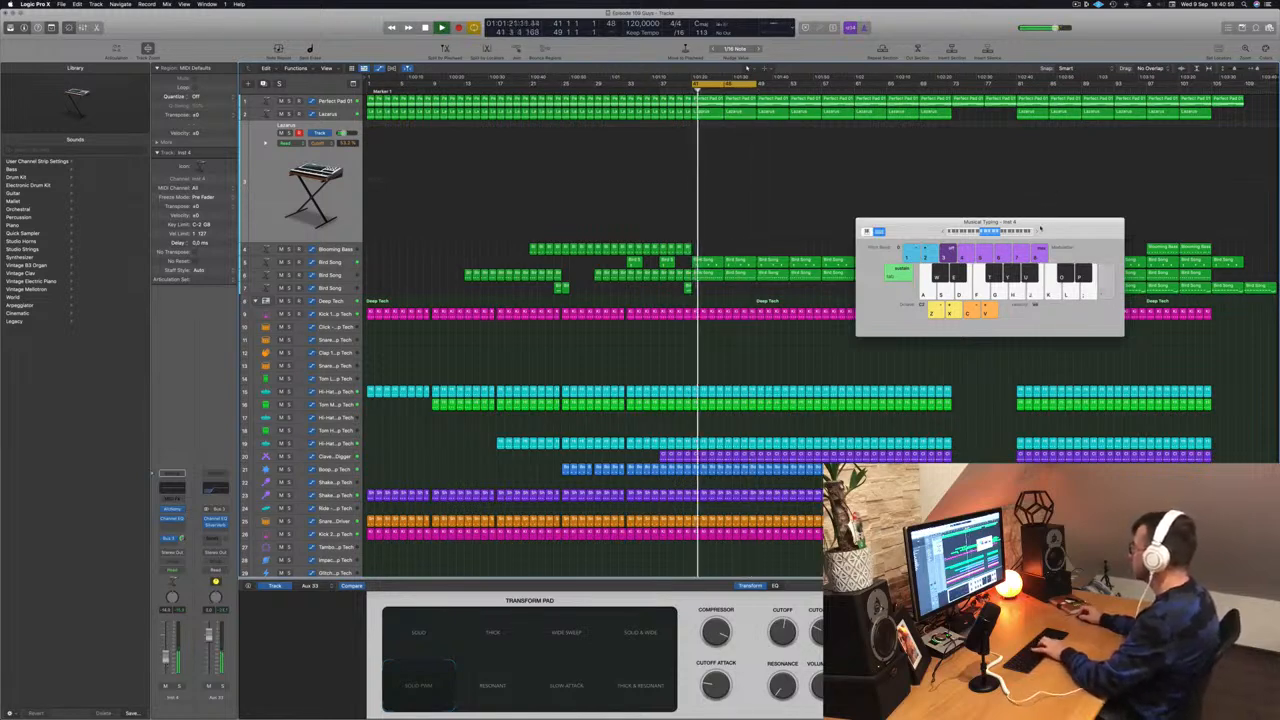
pyautogui.press(';')
pyautogui.press('l')
pyautogui.click(1037, 233)
pyautogui.press(';')
pyautogui.press("'")
pyautogui.press(';')
pyautogui.press('j')
pyautogui.press("'")
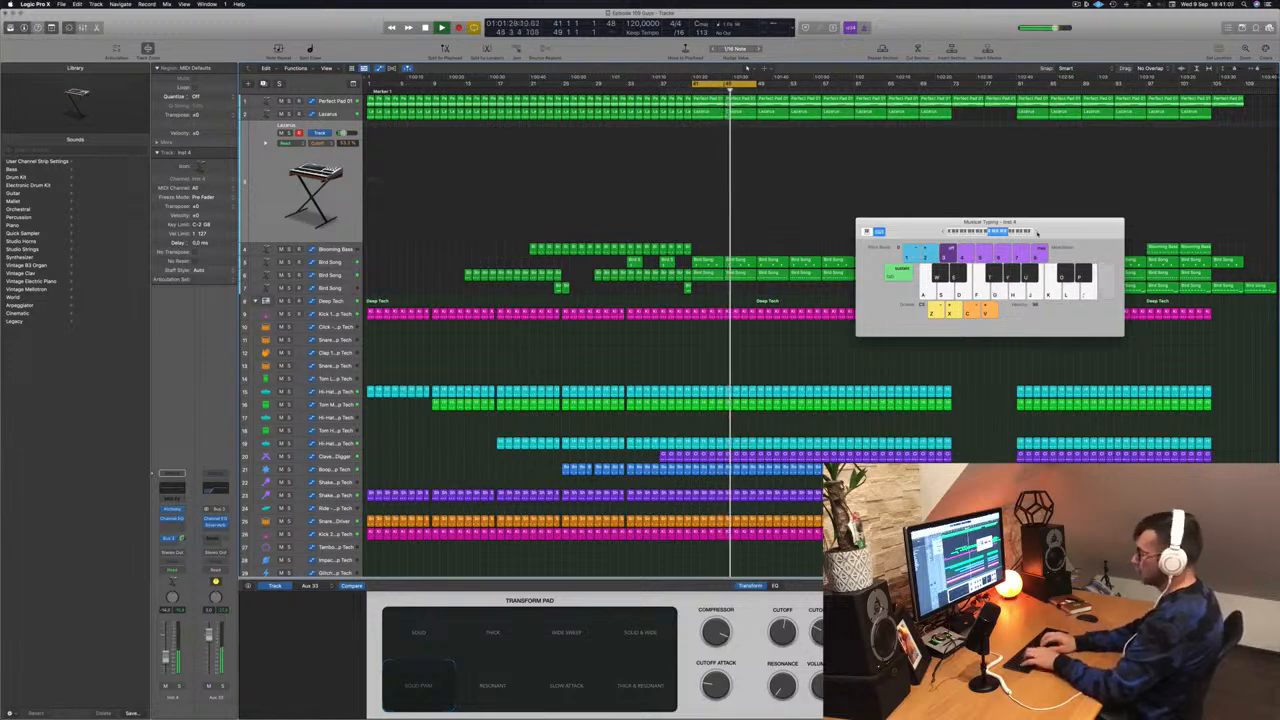
pyautogui.press("'")
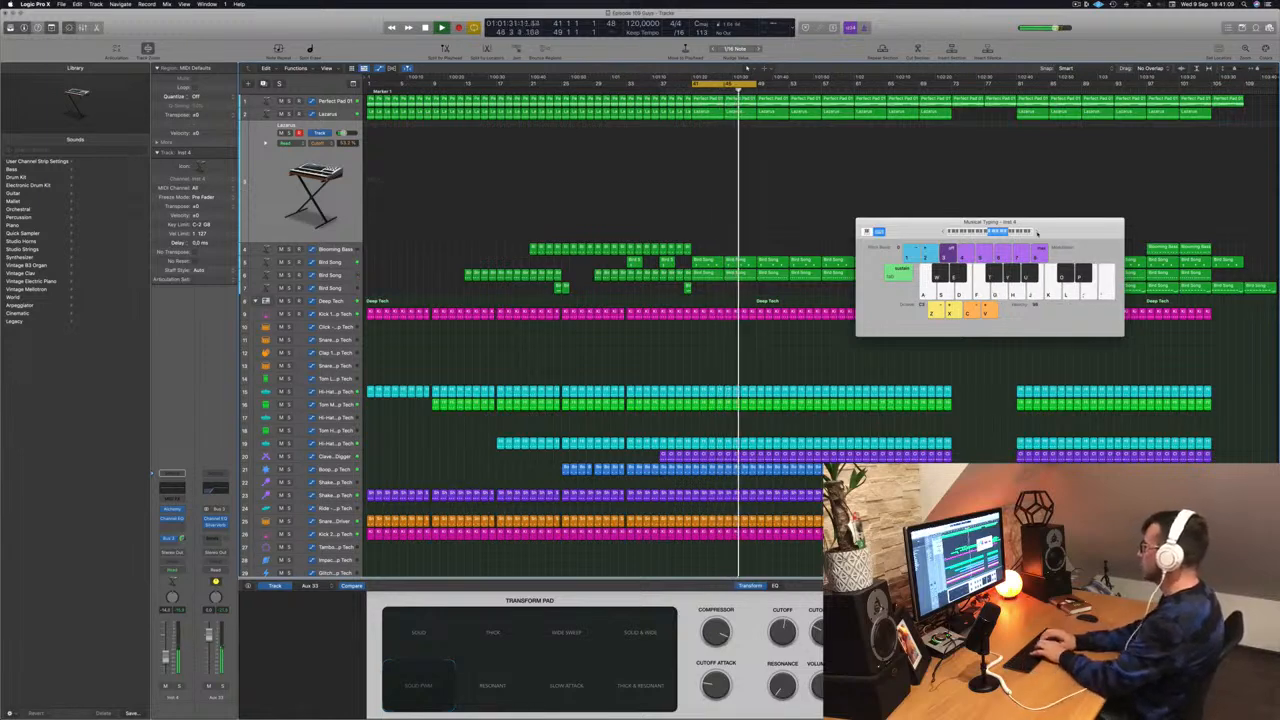
pyautogui.press(';')
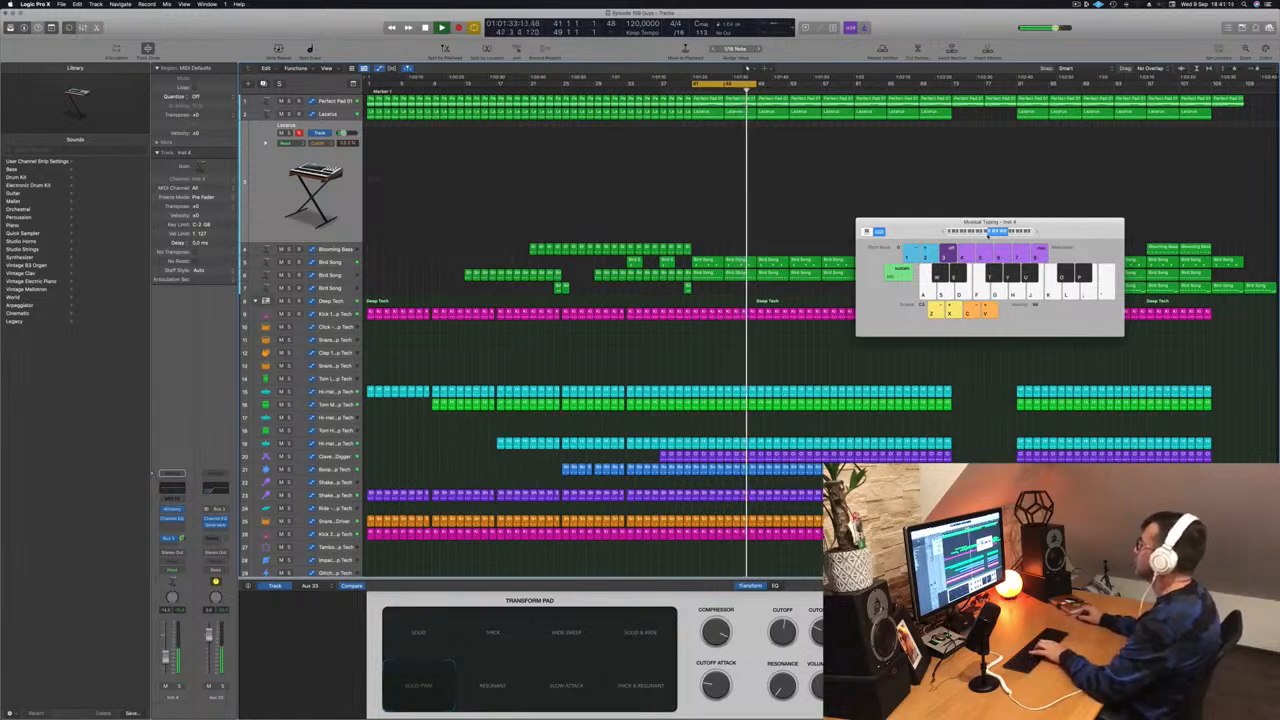
pyautogui.press('l')
pyautogui.press('k')
pyautogui.press('l')
# - Move the Musical Typing range to a much higher register and try a Lazarus phrase there
pyautogui.click(1011, 233)
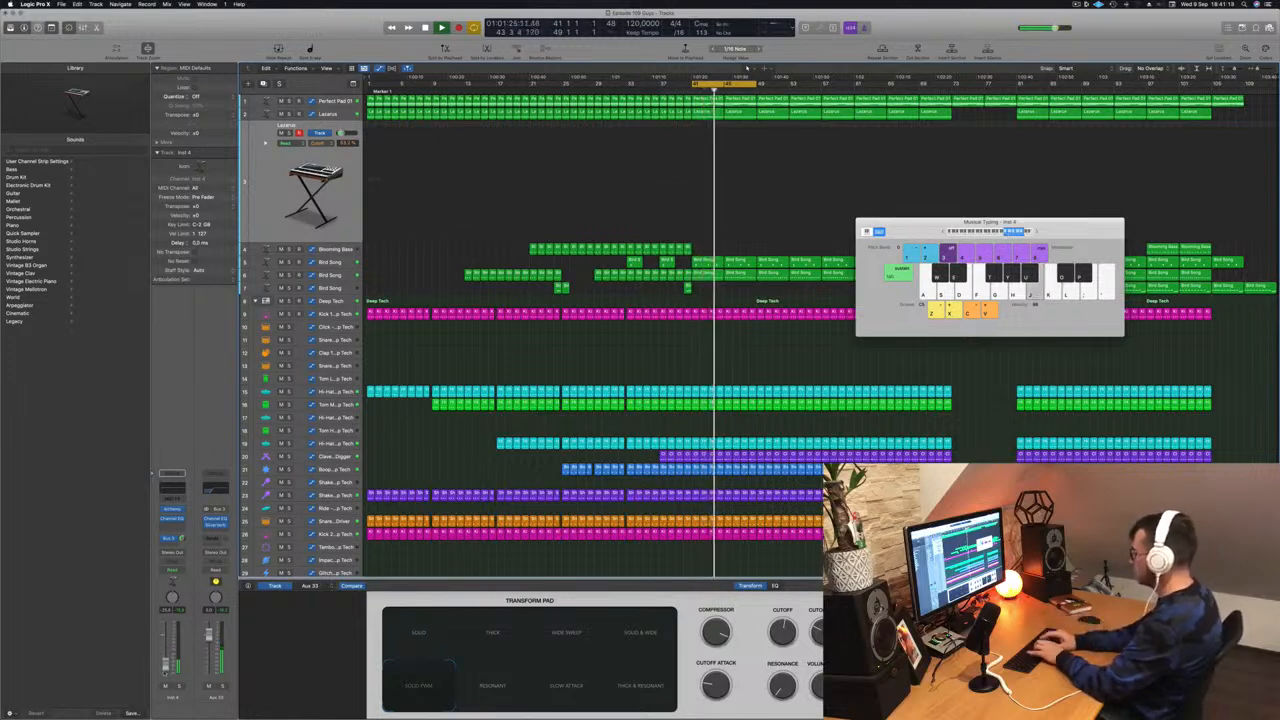
pyautogui.press("'")
pyautogui.press('k')
pyautogui.press('g')
pyautogui.press('h')
pyautogui.press('j')
pyautogui.press('d')
# - Lower the Musical Typing range by one octave and work out a repeating Lazarus melody against the loop
pyautogui.click(945, 232)
pyautogui.press('g')
pyautogui.press('h')
pyautogui.press('j')
pyautogui.press('g')
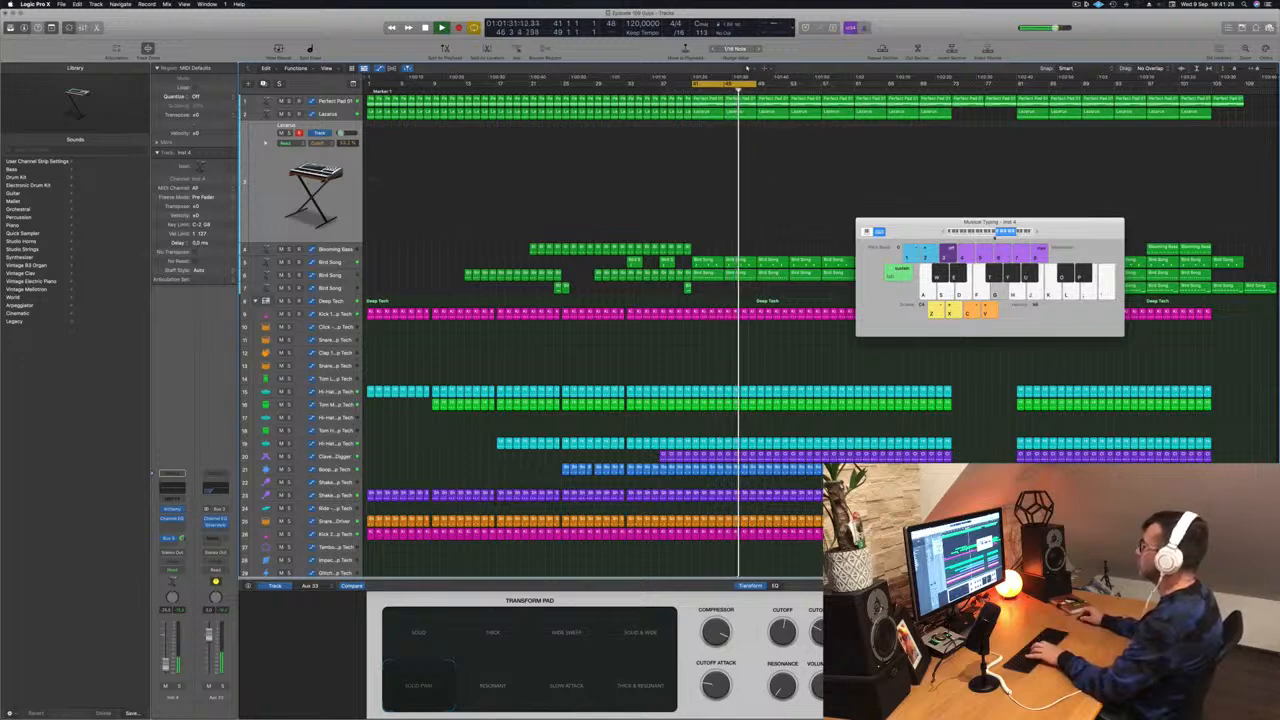
pyautogui.press('j')
pyautogui.press('g')
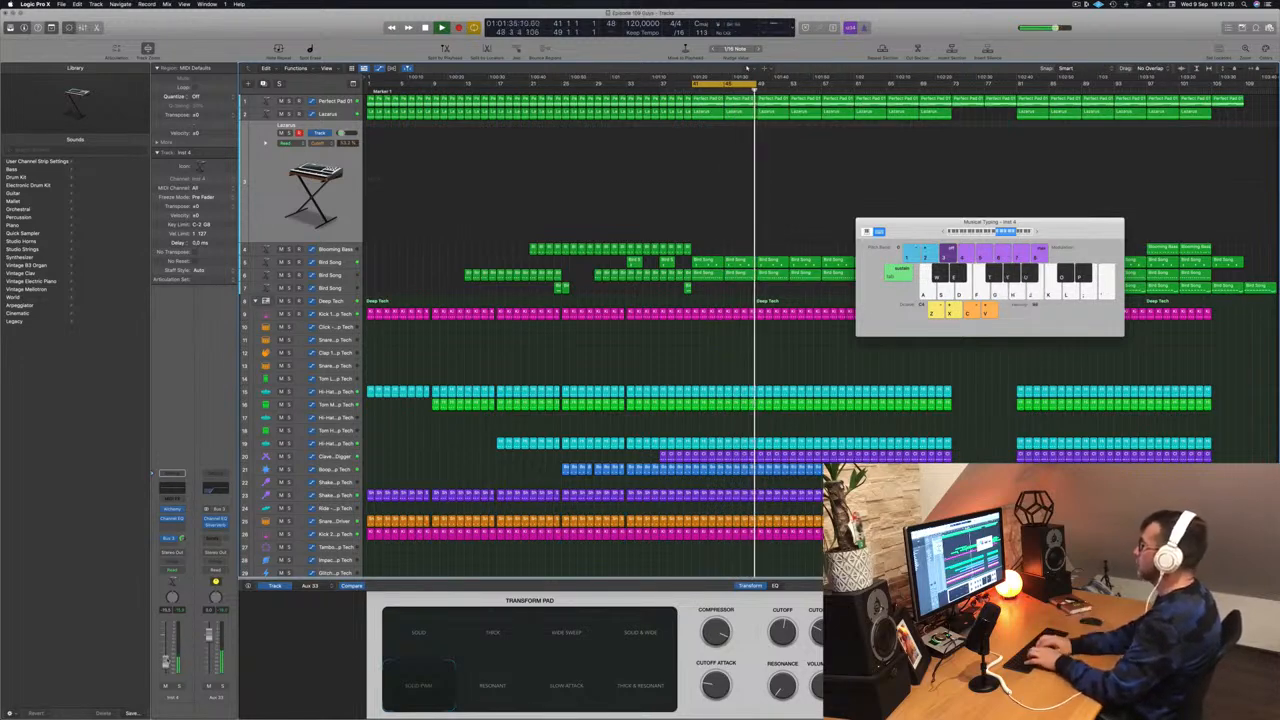
pyautogui.press('j')
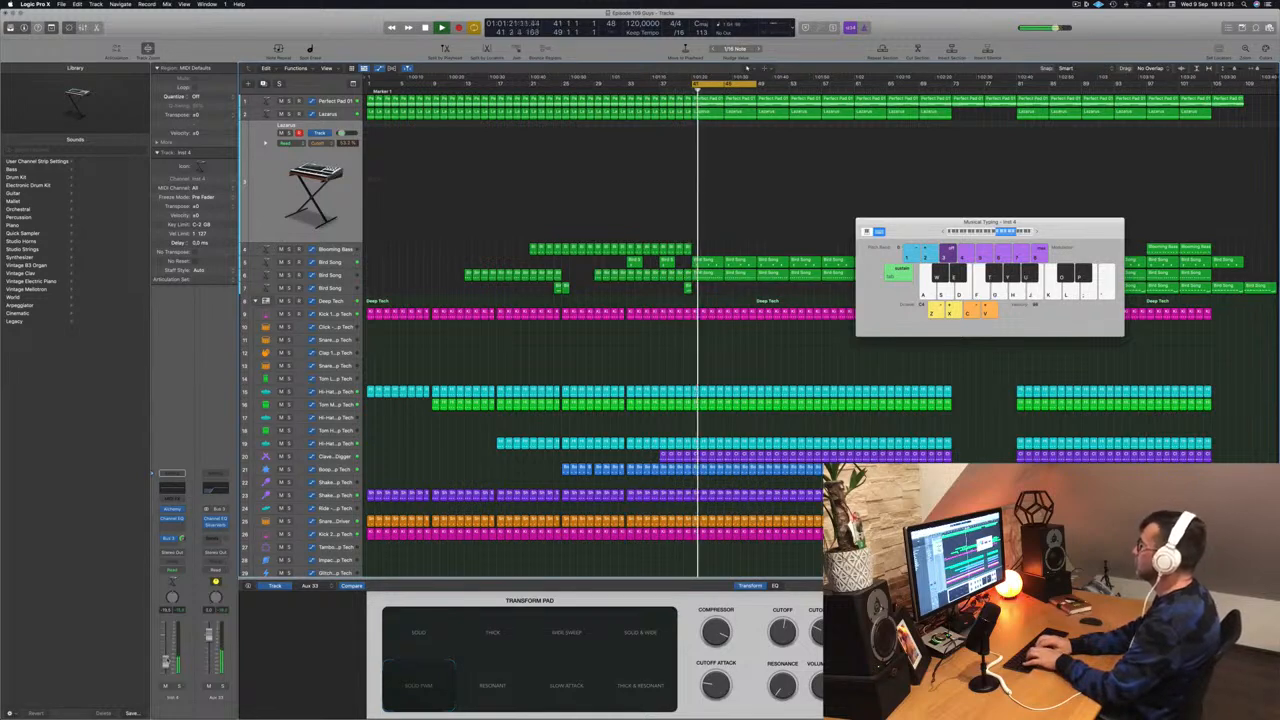
pyautogui.press('g')
pyautogui.press('j')
pyautogui.press('g')
pyautogui.press('k')
pyautogui.press('f')
pyautogui.press('l')
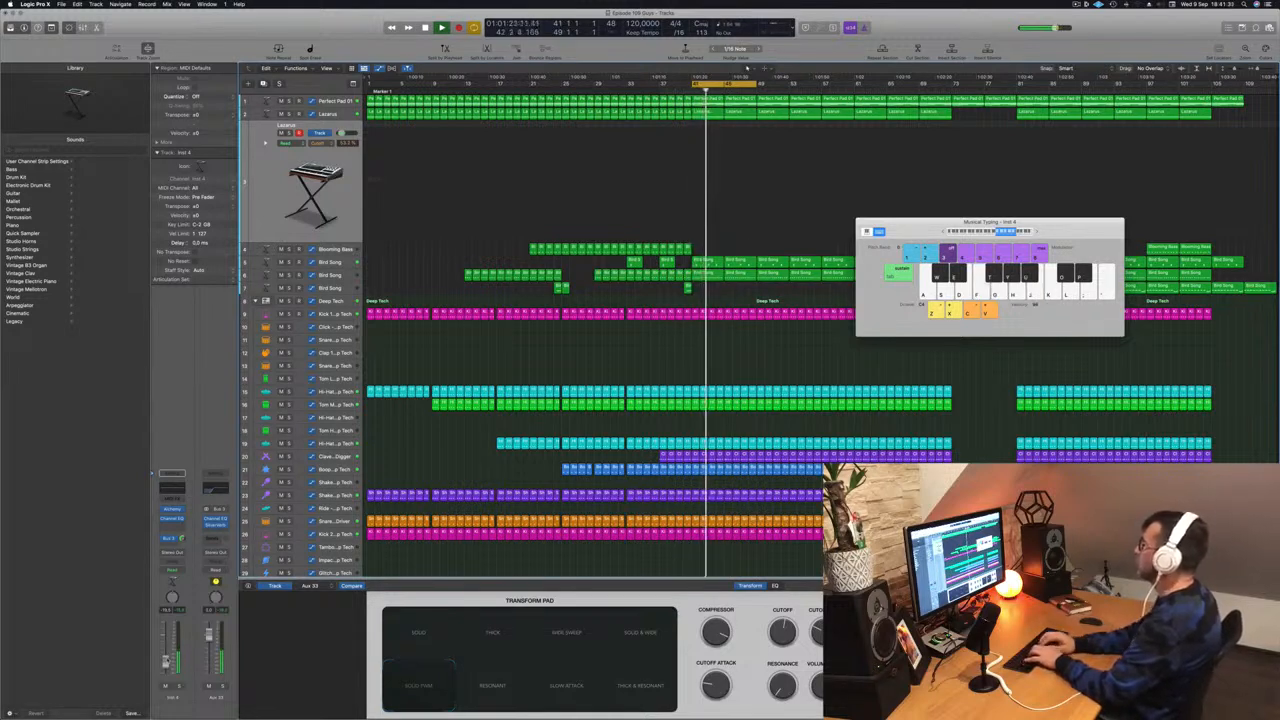
pyautogui.press('j')
pyautogui.press('d')
pyautogui.press('g')
pyautogui.press('h')
pyautogui.press('d')
pyautogui.press('g')
# - Extend the cycle to bar 57 and set the second Lazarus track's Alchemy transform snapshot to Wide Sweep after trying Resonant and Solid
pyautogui.moveTo(758, 86); pyautogui.dragTo(820, 88)
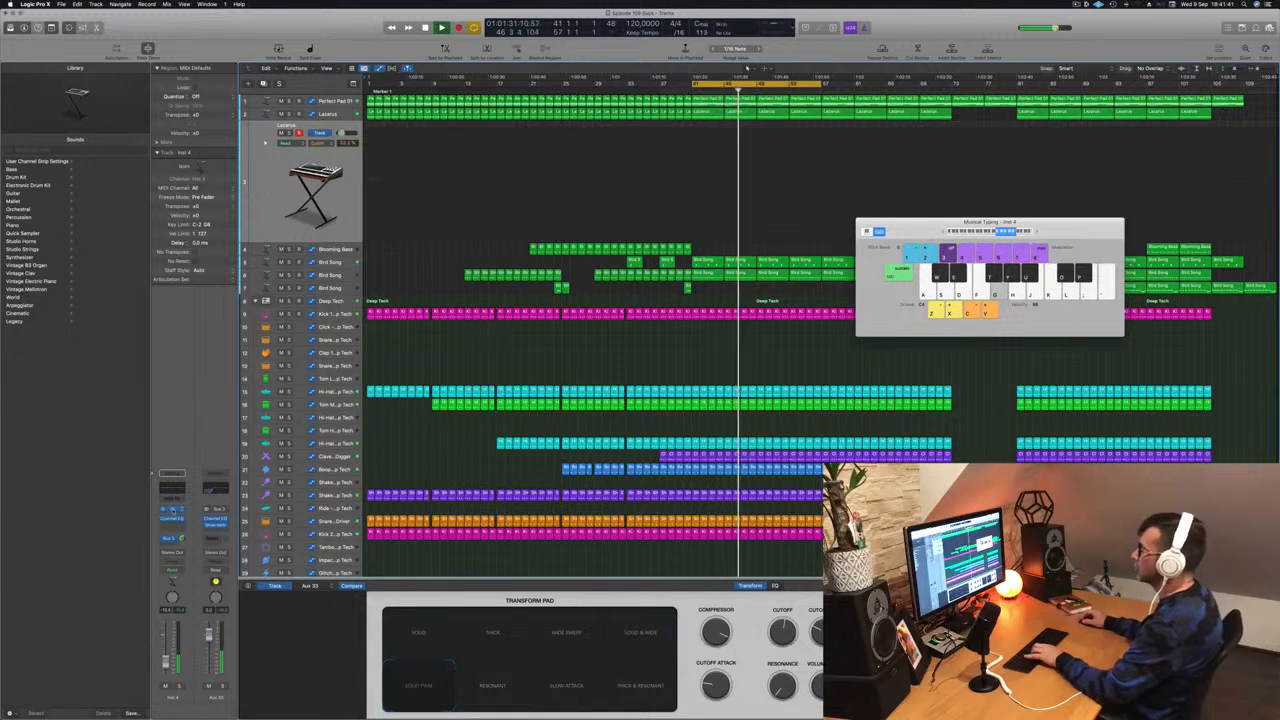
pyautogui.click(173, 510)
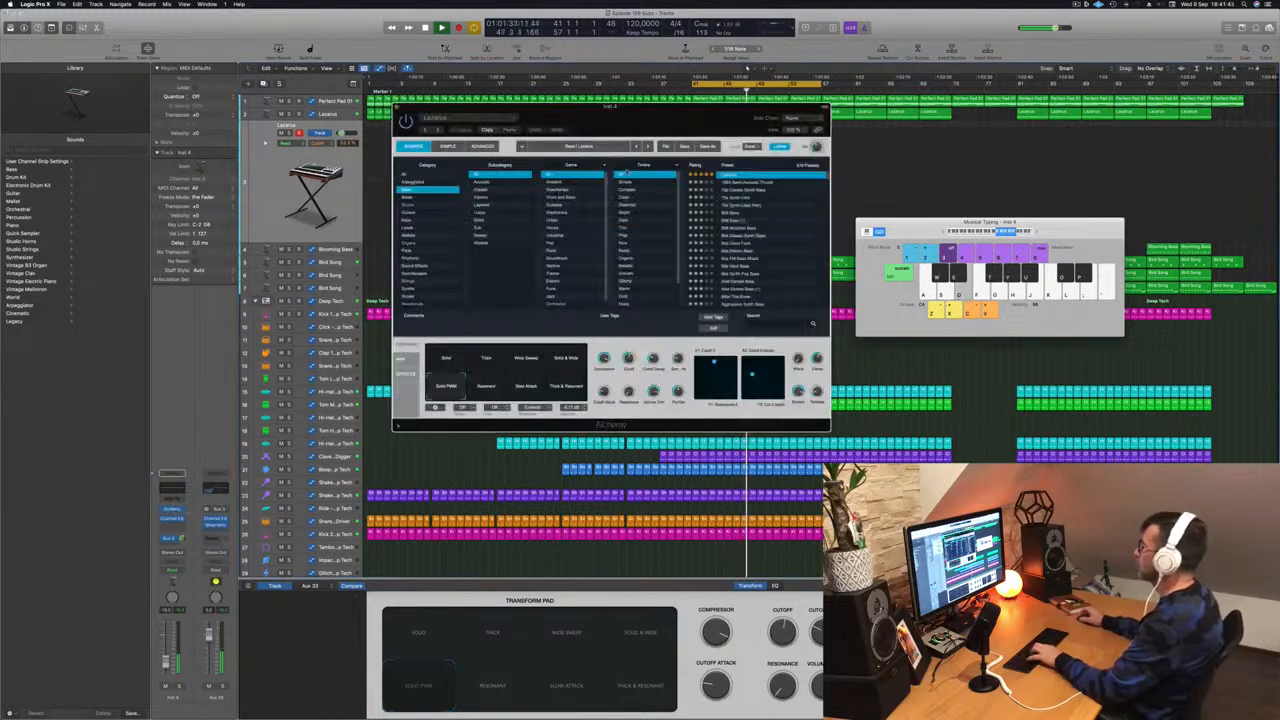
pyautogui.moveTo(652, 112); pyautogui.dragTo(870, 157)
pyautogui.click(707, 426)
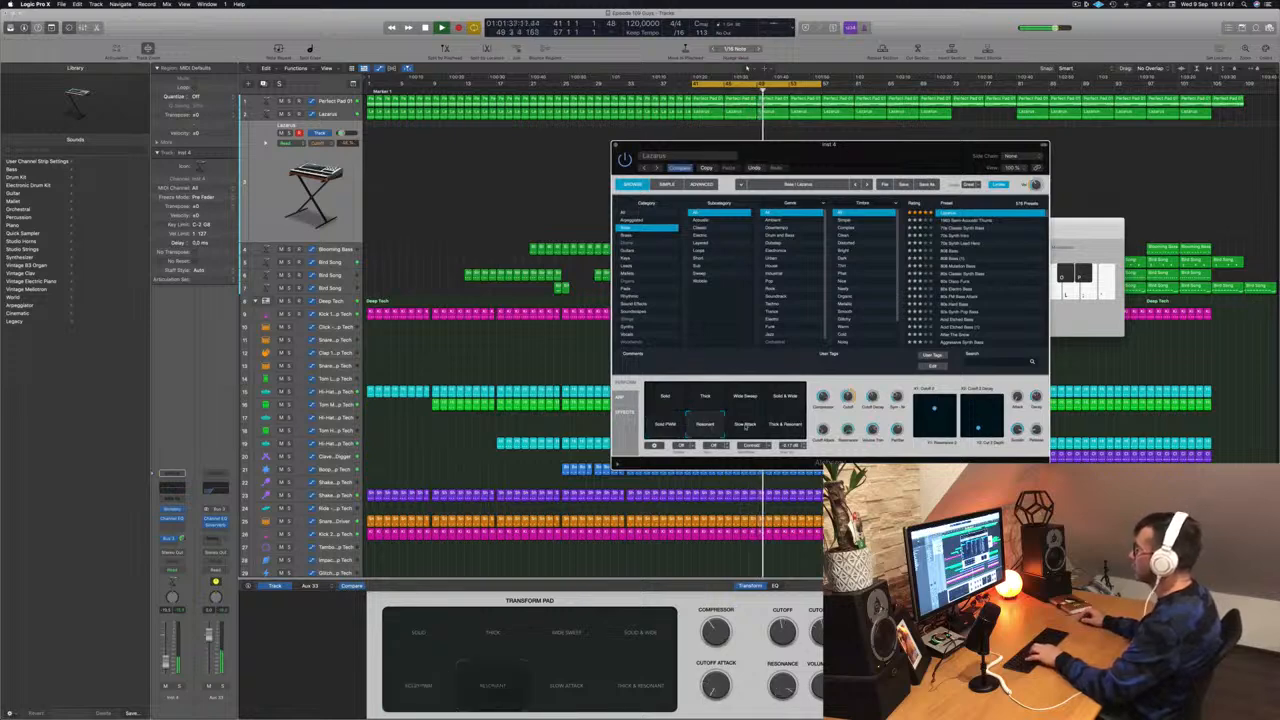
pyautogui.click(665, 399)
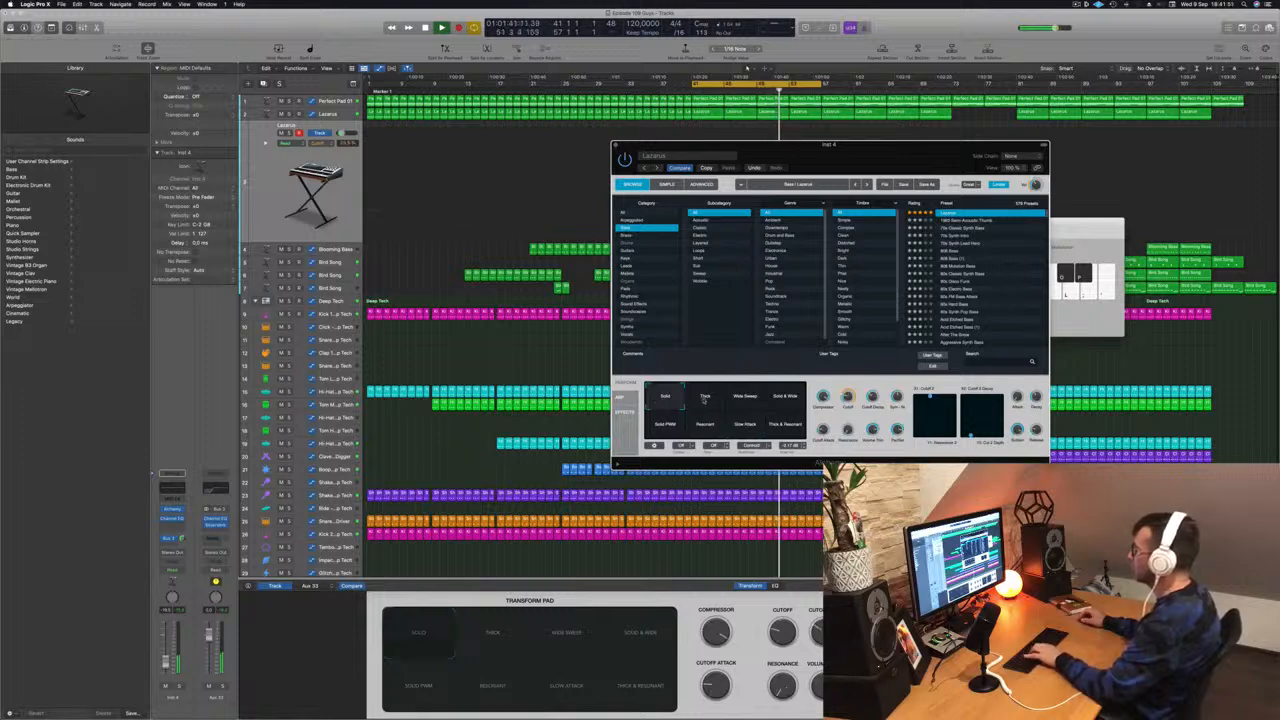
pyautogui.click(748, 400)
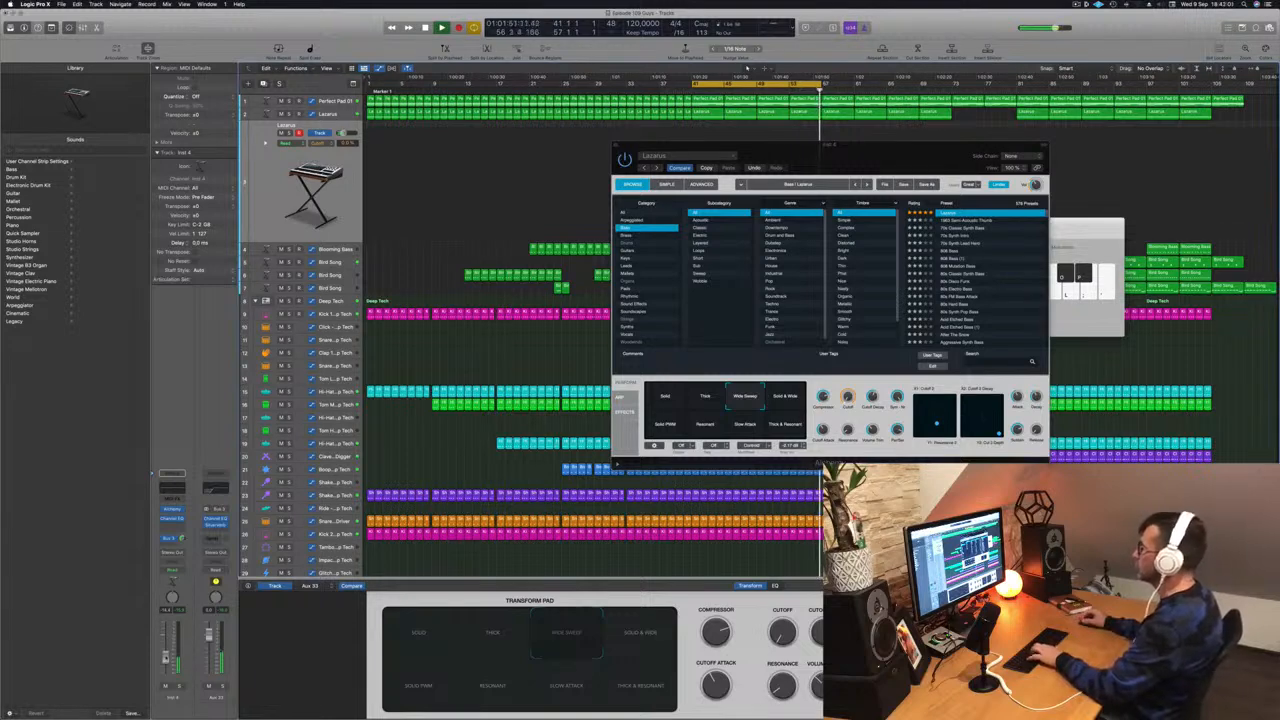
# - Bring Musical Typing back up over the Alchemy window and rehearse the melody with the Wide Sweep sound
pyautogui.press('super+k')
pyautogui.press('g')
pyautogui.press('h')
pyautogui.press('z')
pyautogui.press('d')
pyautogui.press('g')
pyautogui.press('h')
pyautogui.press('j')
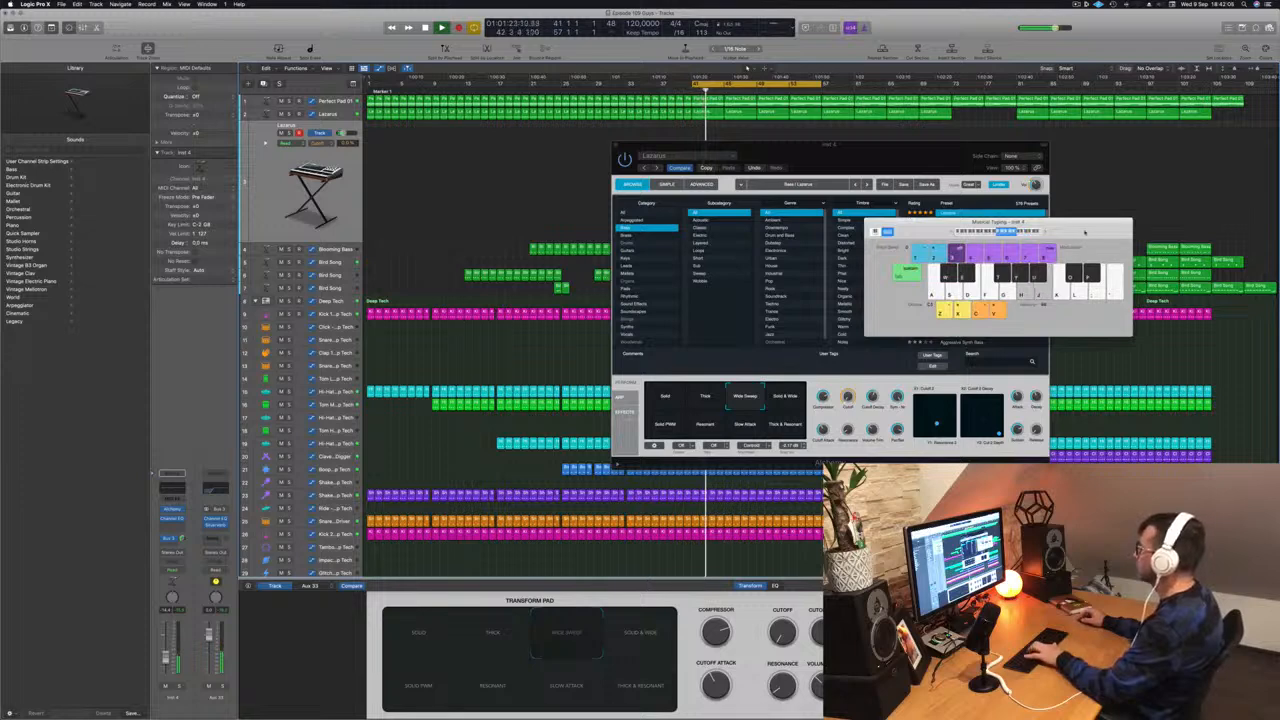
pyautogui.press('d')
pyautogui.press('g')
pyautogui.press('h')
# - Shift Musical Typing up one octave and rehearse the melody in sustained notes
pyautogui.press('x')
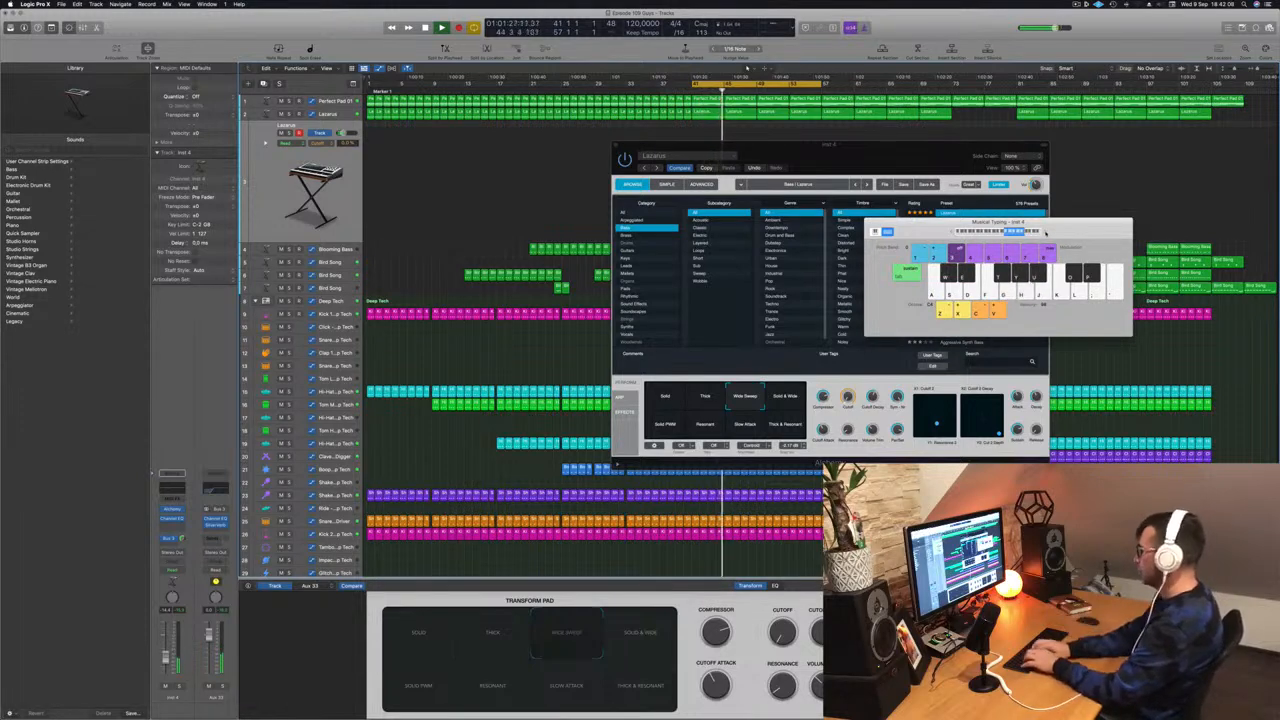
pyautogui.press('g')
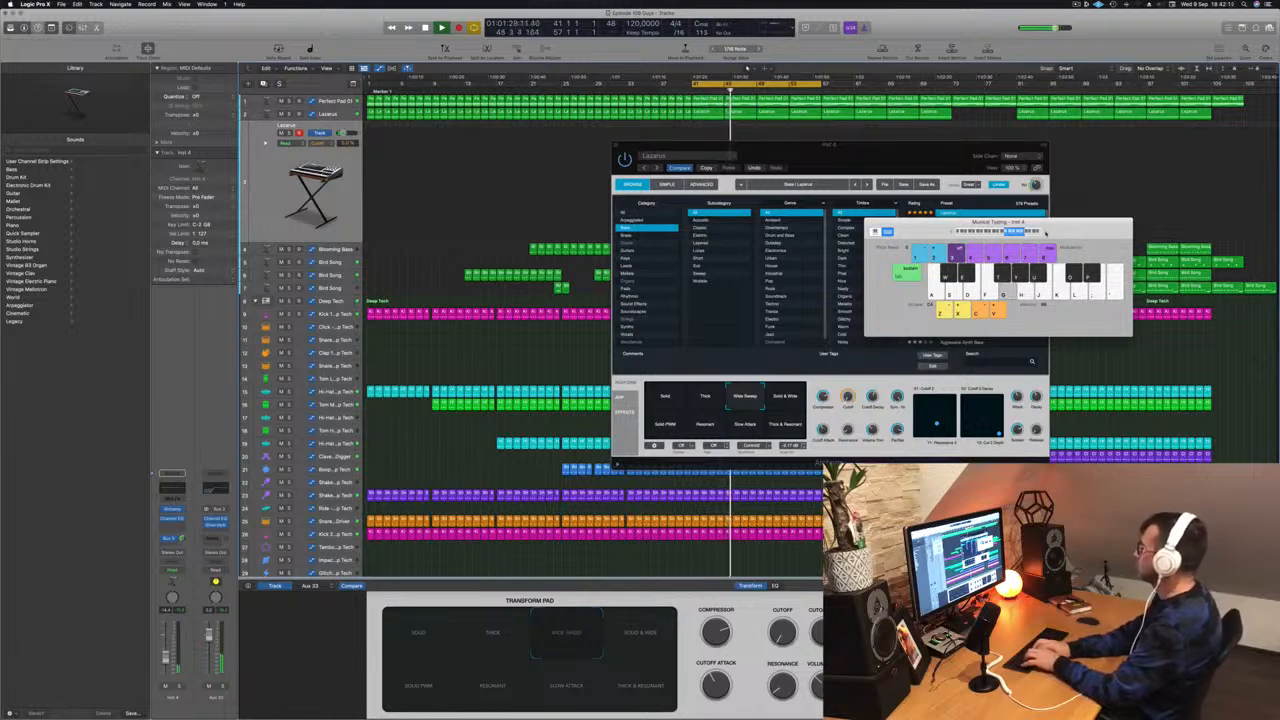
pyautogui.press('j')
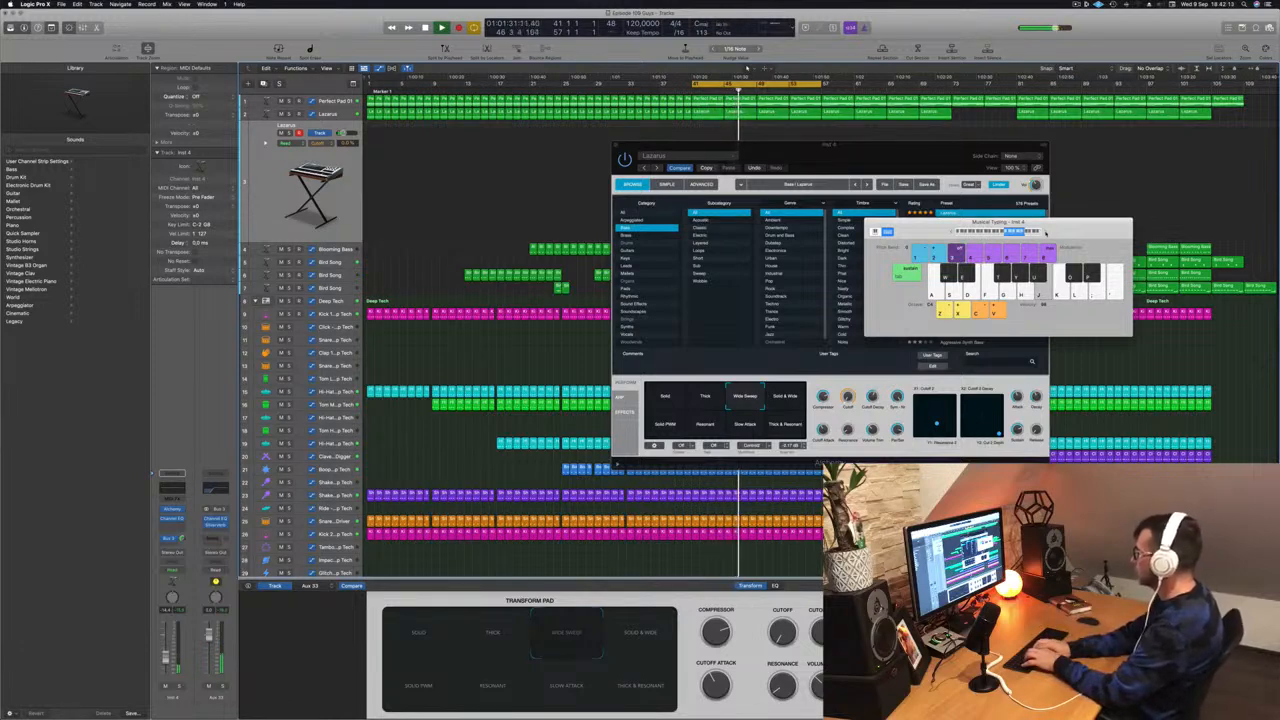
pyautogui.press('h')
pyautogui.press('d')
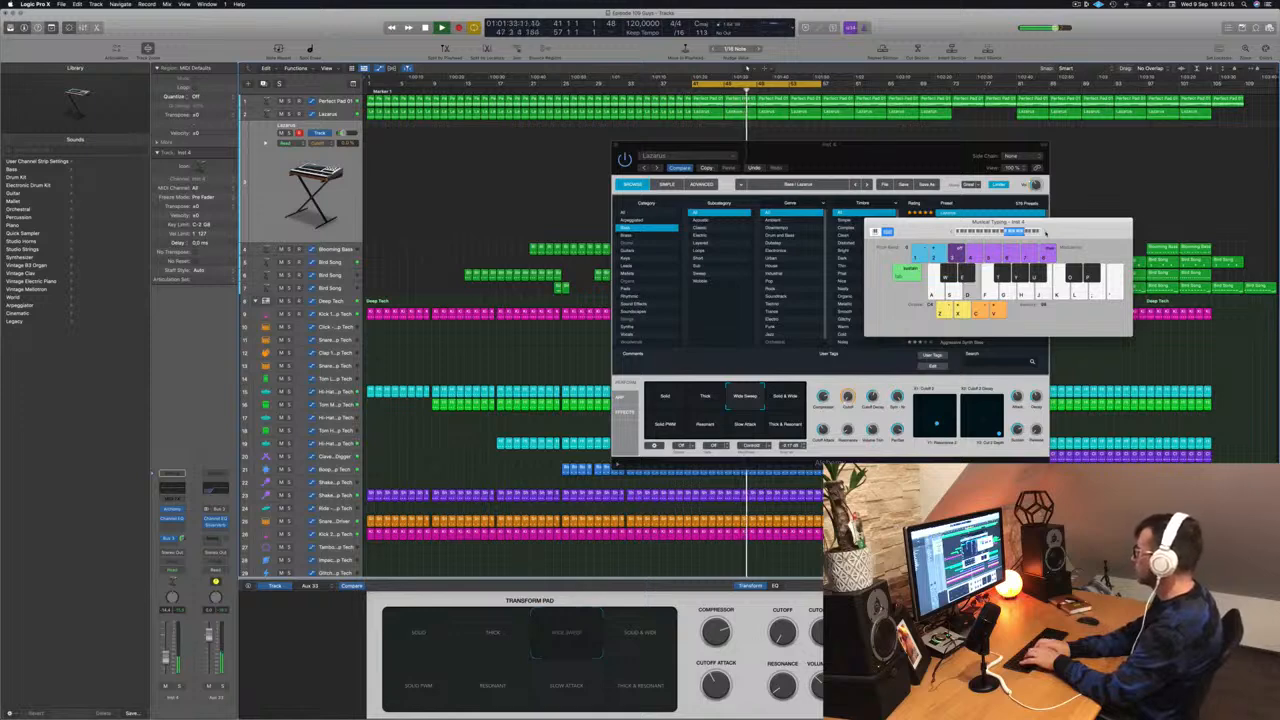
pyautogui.press('f')
pyautogui.press('j')
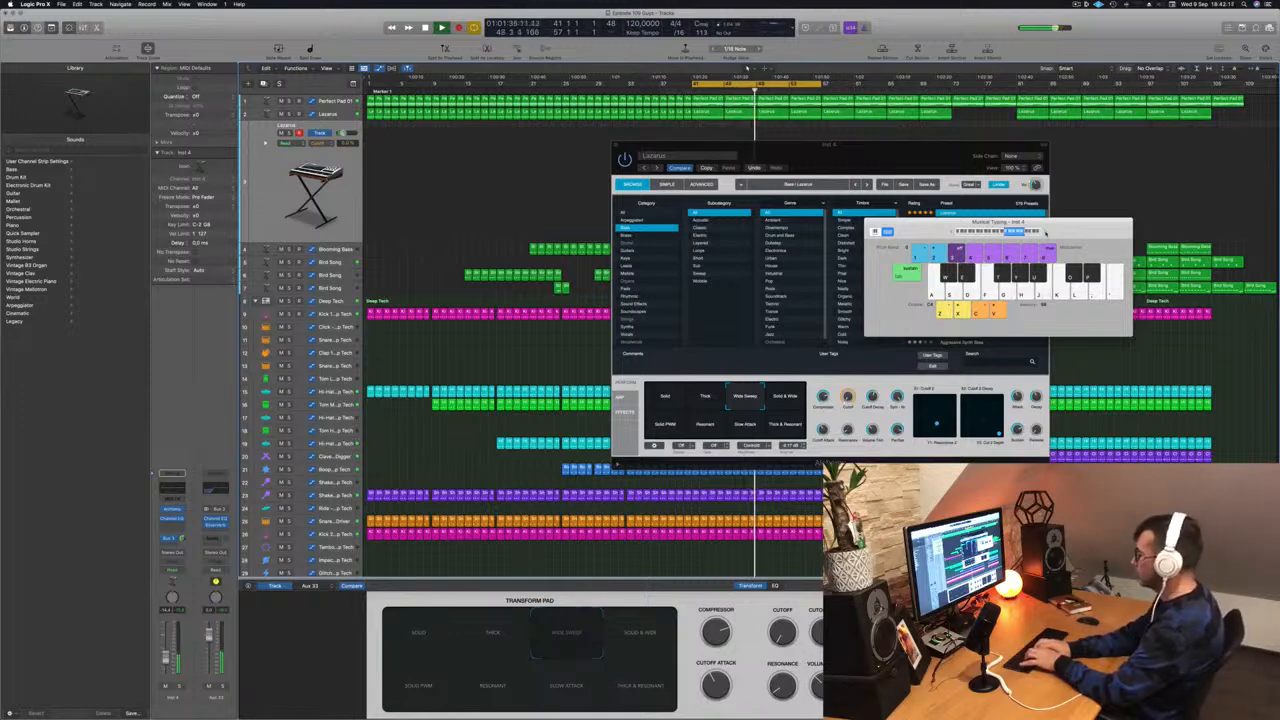
# - Record a melody part on the second Lazarus track from about bar 50 to the cycle end at bar 57
pyautogui.press('r')
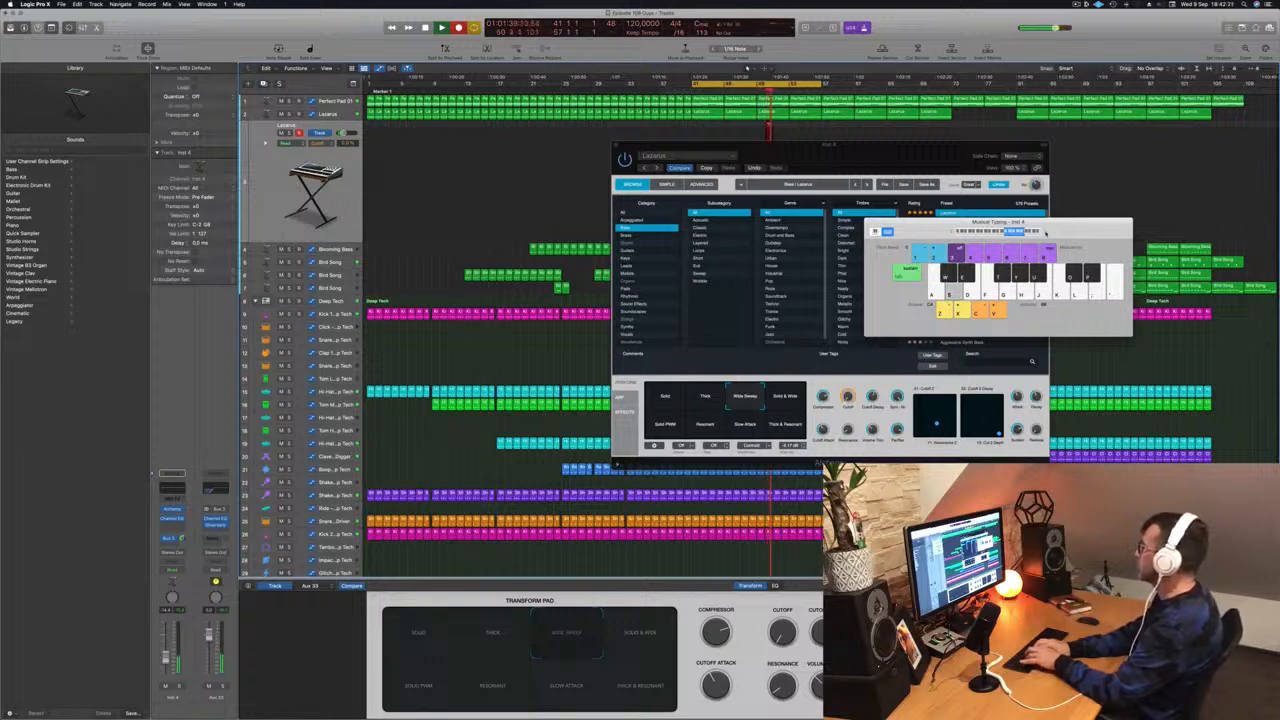
pyautogui.press('d')
pyautogui.press('f')
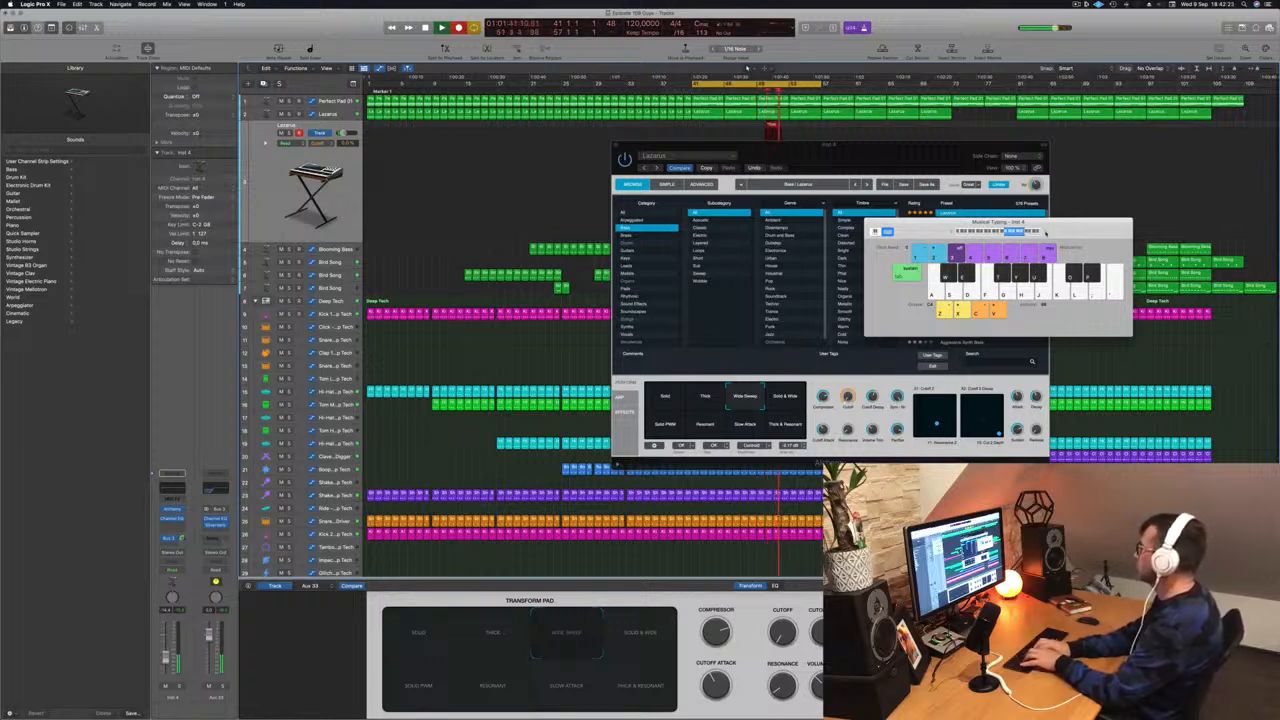
pyautogui.press('h')
pyautogui.press('f')
pyautogui.press('f')
pyautogui.press('f')
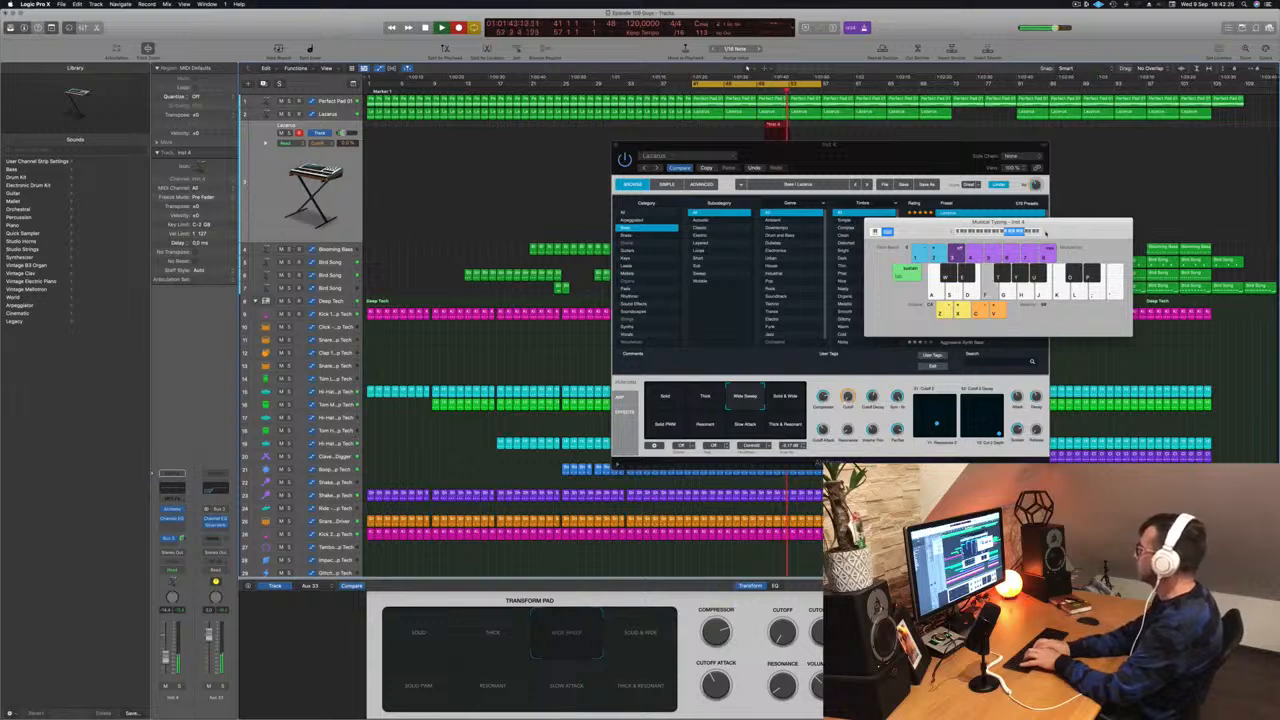
pyautogui.press('g')
pyautogui.press('f')
pyautogui.press('s')
pyautogui.press('d')
pyautogui.press('f')
pyautogui.press('s')
pyautogui.press('d')
pyautogui.press('f')
pyautogui.press('h')
pyautogui.press('h')
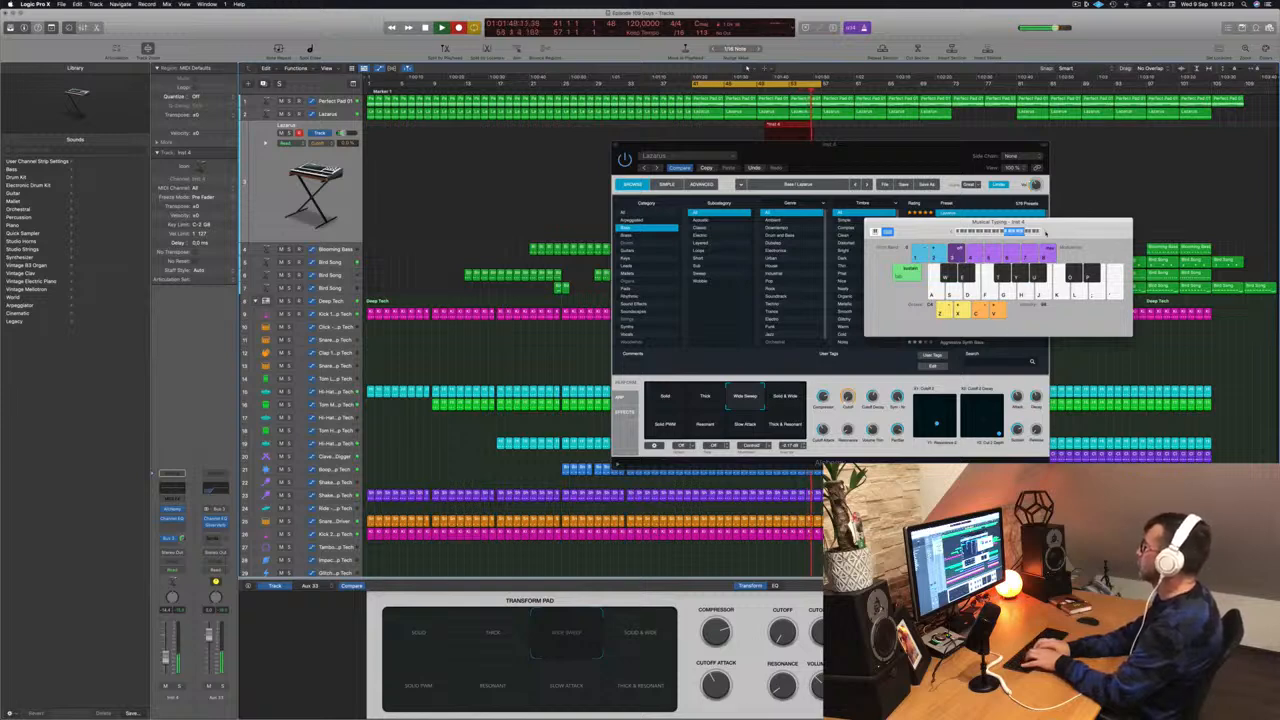
pyautogui.press('s')
pyautogui.press('s')
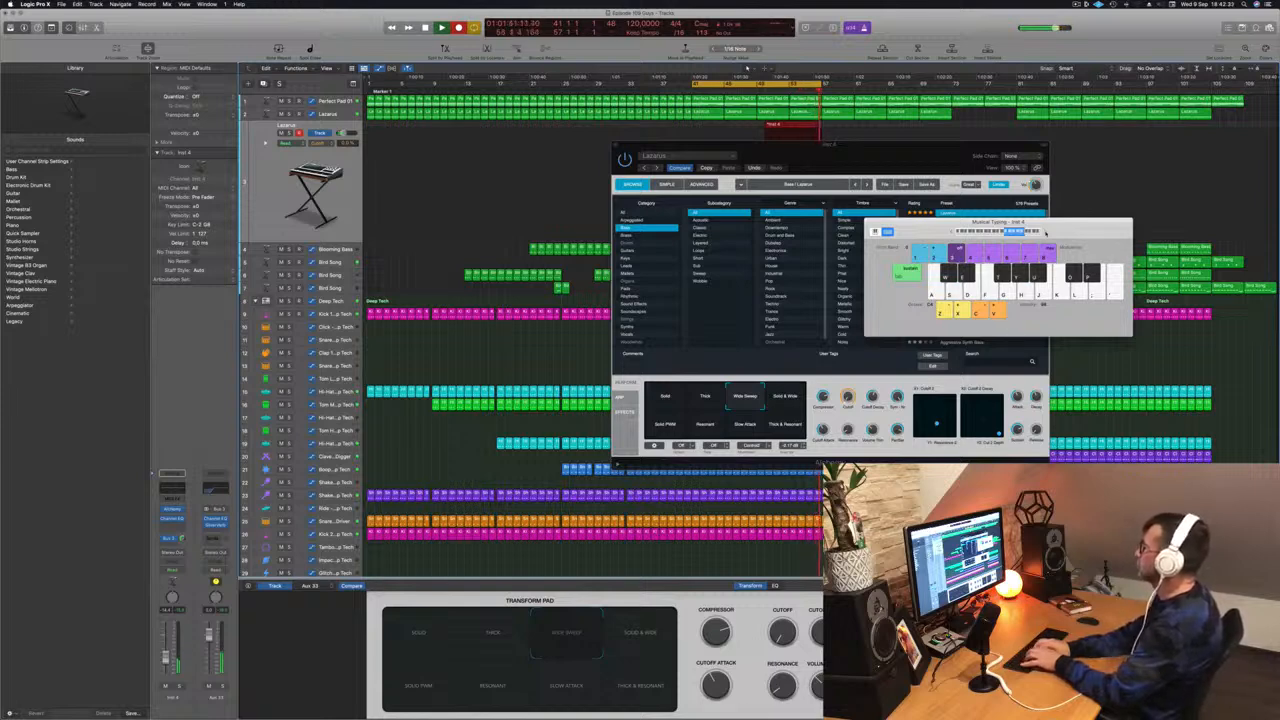
pyautogui.press('space')
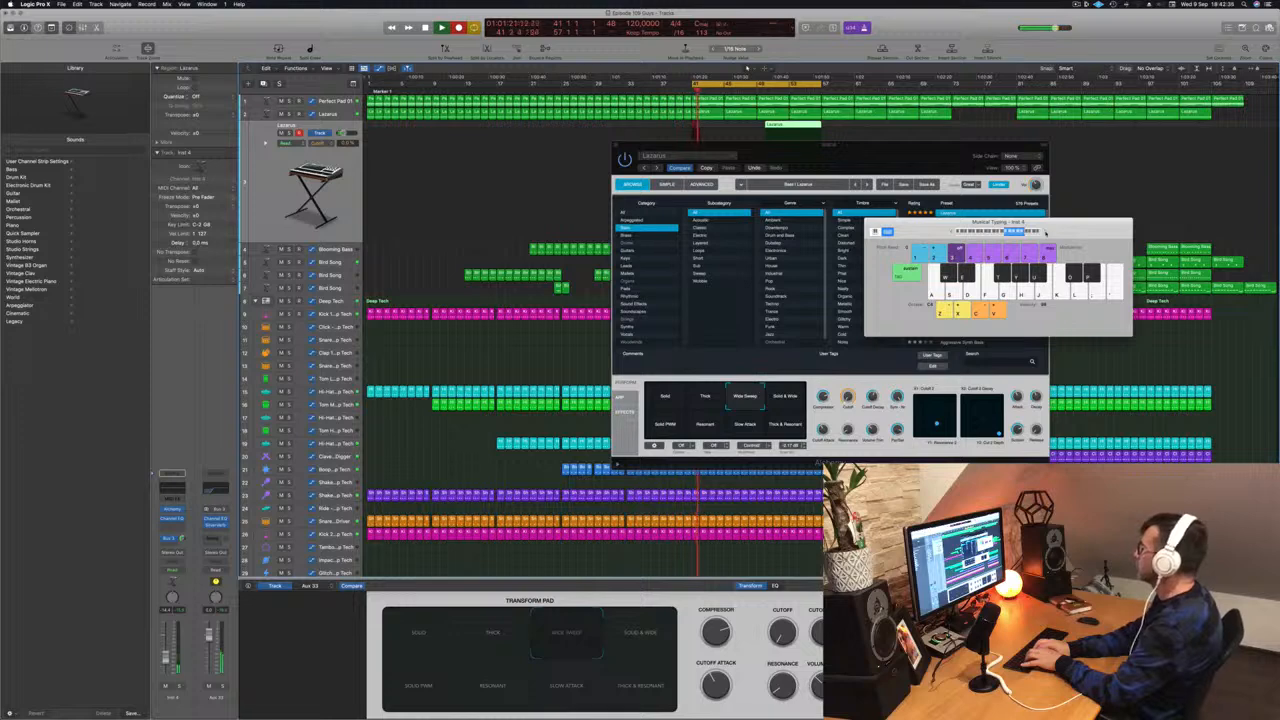
# - Record another melody take on the second Lazarus track from bar 41 to about bar 49
pyautogui.press('r')
pyautogui.press('f')
pyautogui.press('s')
pyautogui.press('f')
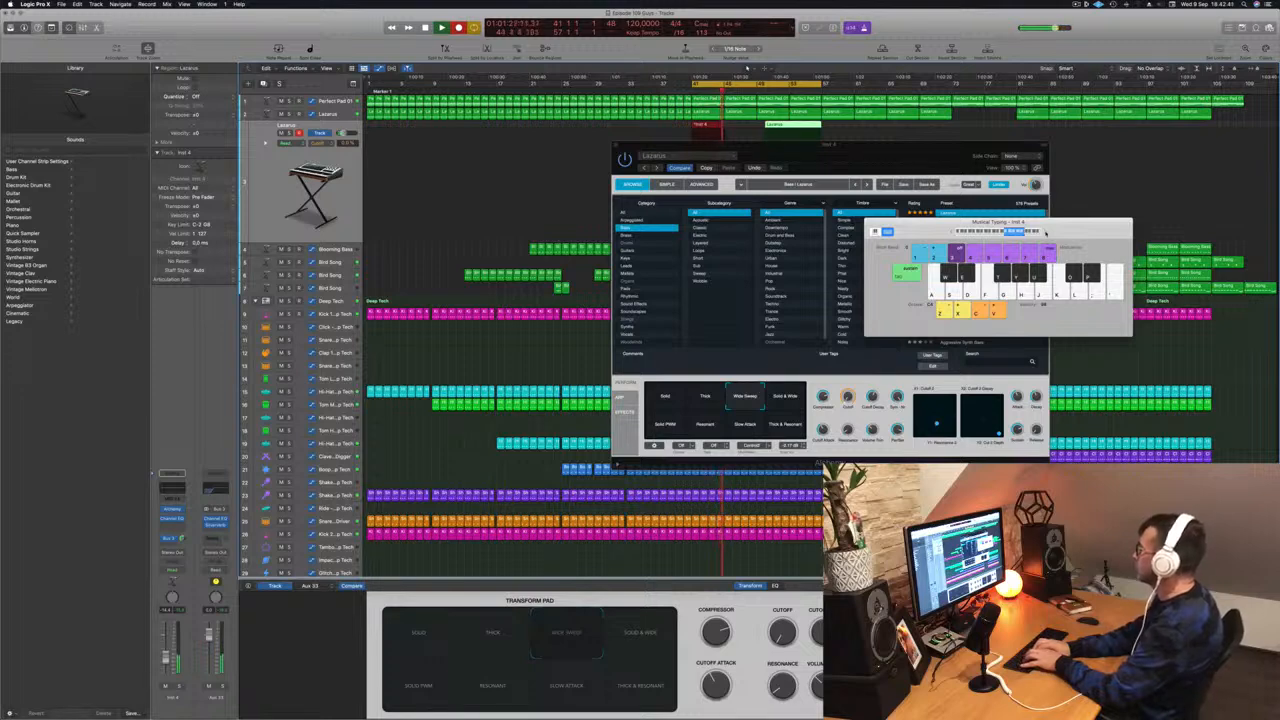
pyautogui.press('j')
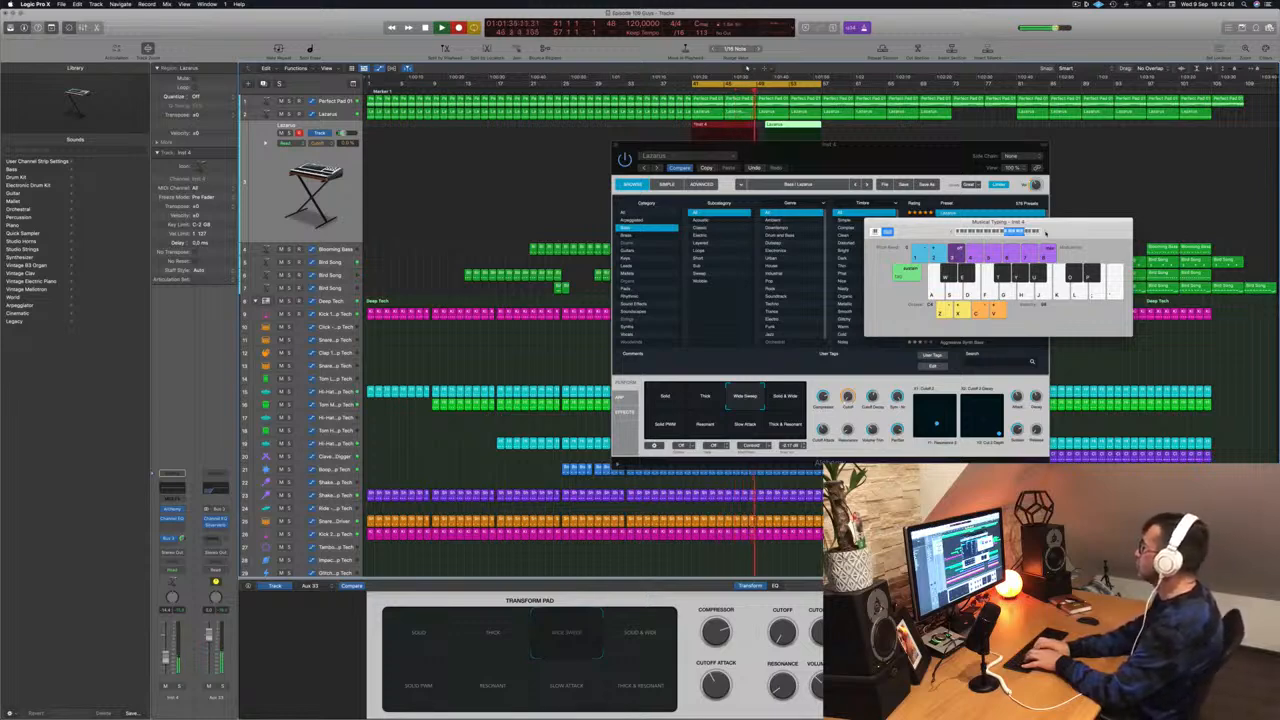
pyautogui.press('space')
# - Move the Alchemy window clear of the track and delete both recorded melody regions between bars 41 and 57
pyautogui.moveTo(937, 157); pyautogui.dragTo(708, 275)
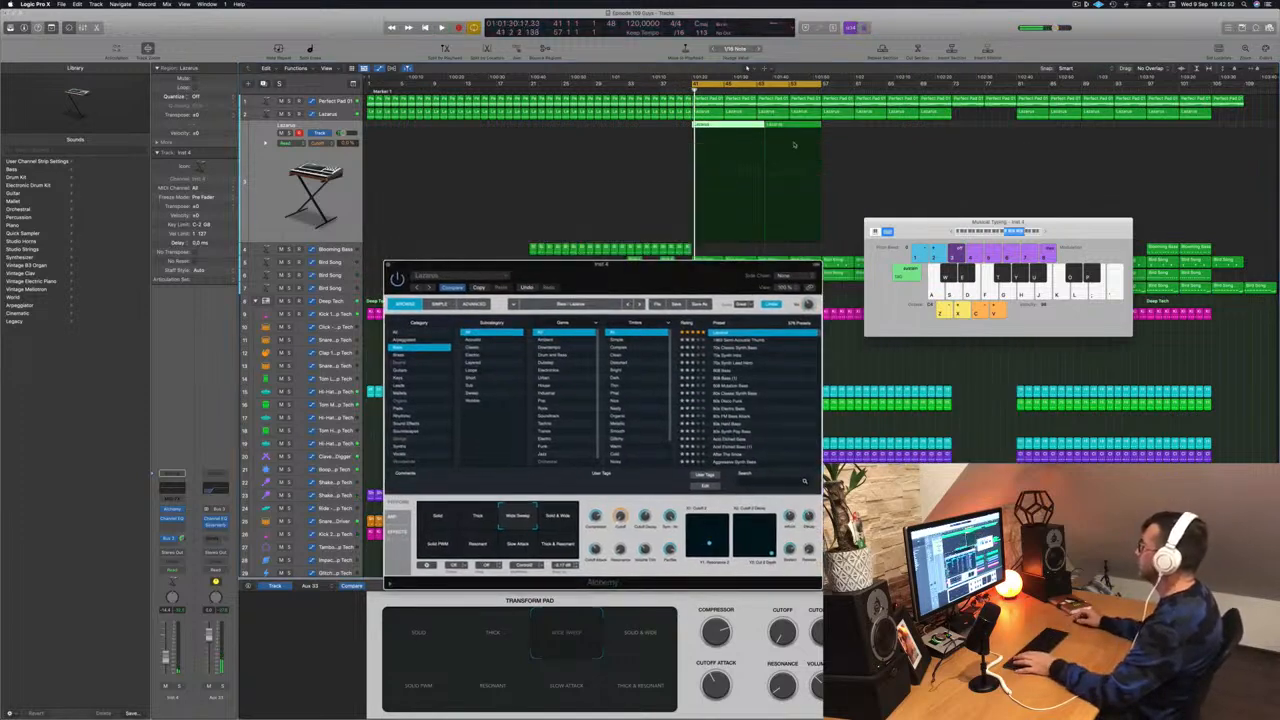
pyautogui.click(729, 129)
pyautogui.press('Delete')
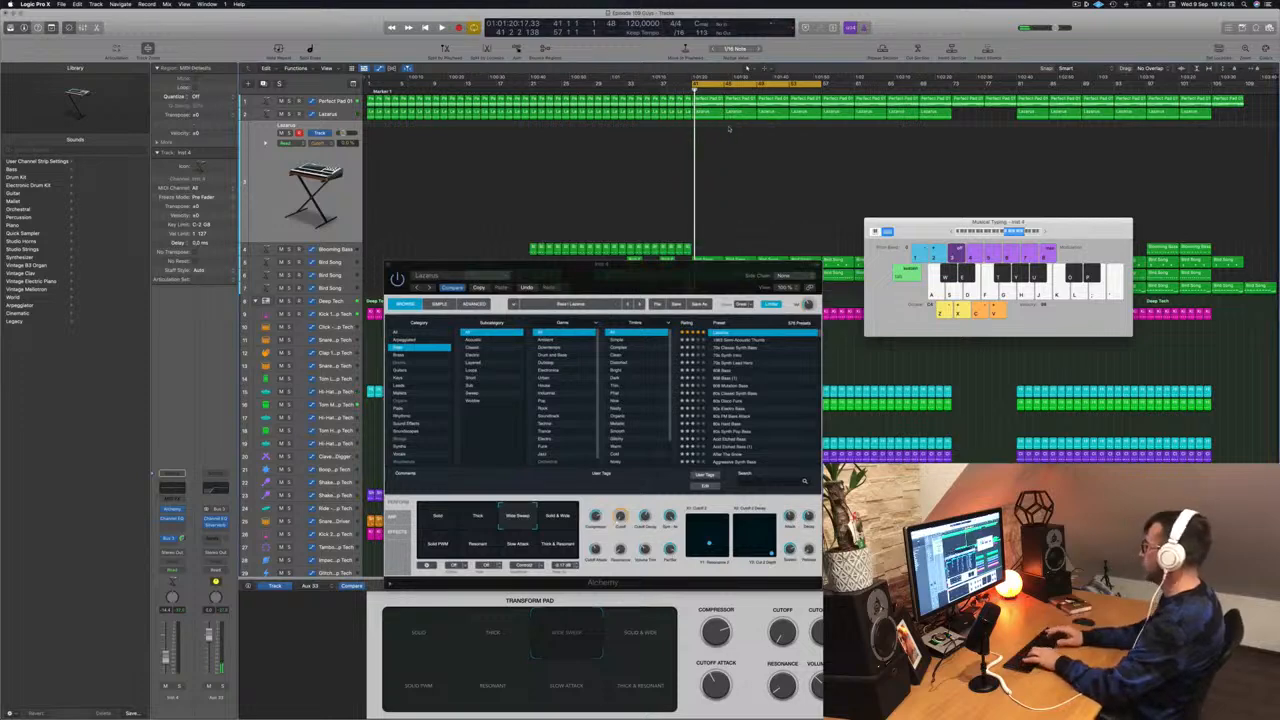
# - Try Alchemy's Solid & Wide, Thick & Resonant, Slow Attack, Resonant and Solid PWM transform snapshots on the second Lazarus track
pyautogui.click(565, 515)
pyautogui.click(559, 547)
pyautogui.click(517, 545)
pyautogui.click(480, 545)
pyautogui.click(434, 548)
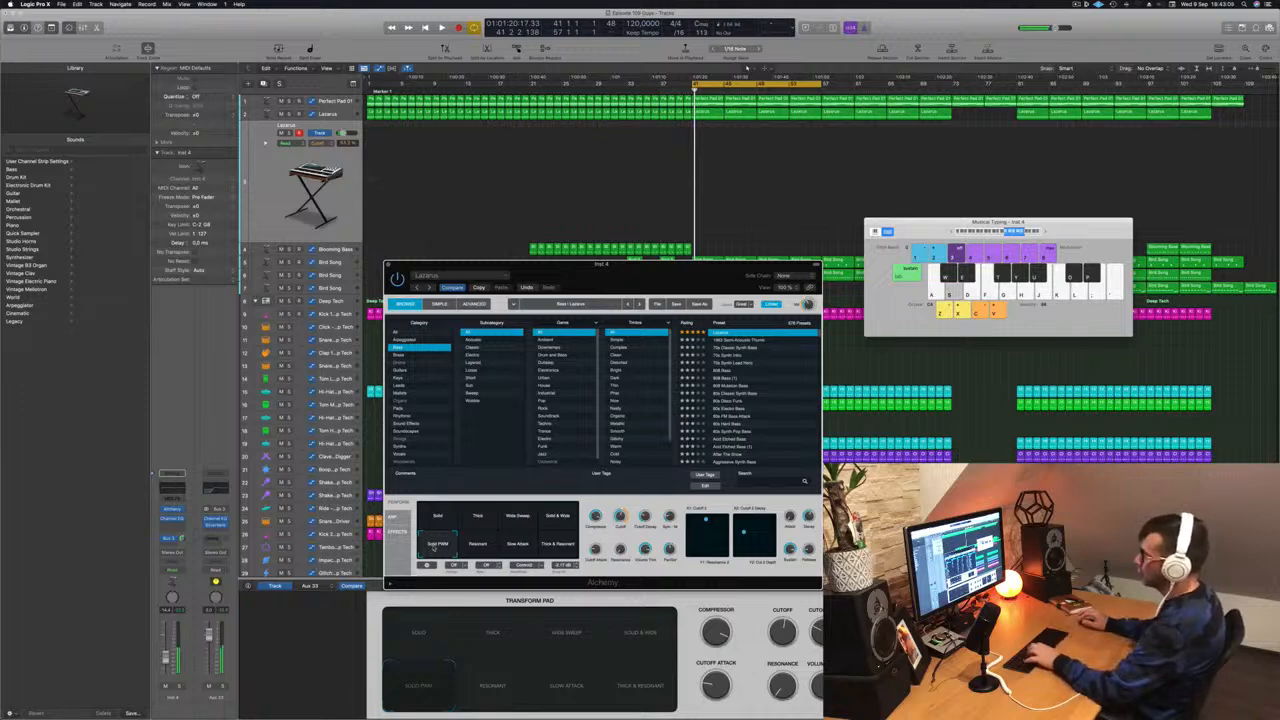
# - Rehearse a melody on the second Lazarus track with the Solid PWM sound over the playing cycle
pyautogui.press('f')
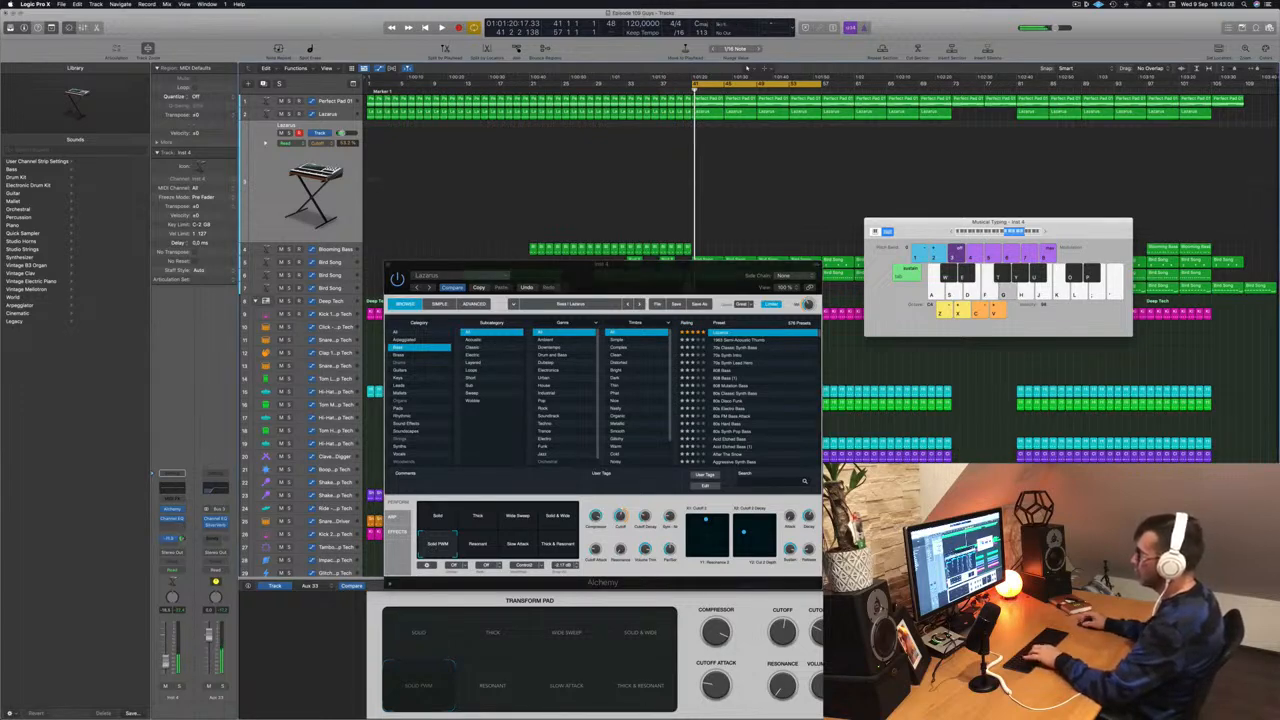
pyautogui.press('f')
pyautogui.press('g')
pyautogui.press('h')
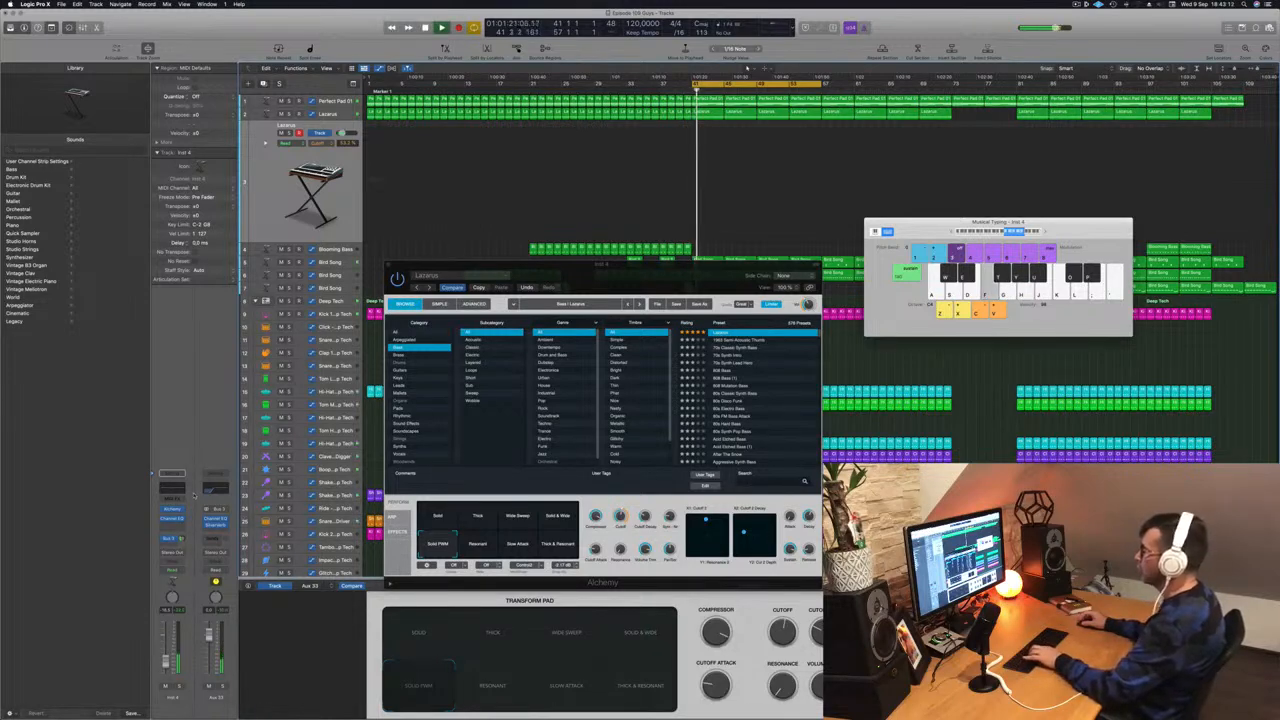
pyautogui.press('d')
pyautogui.press('s')
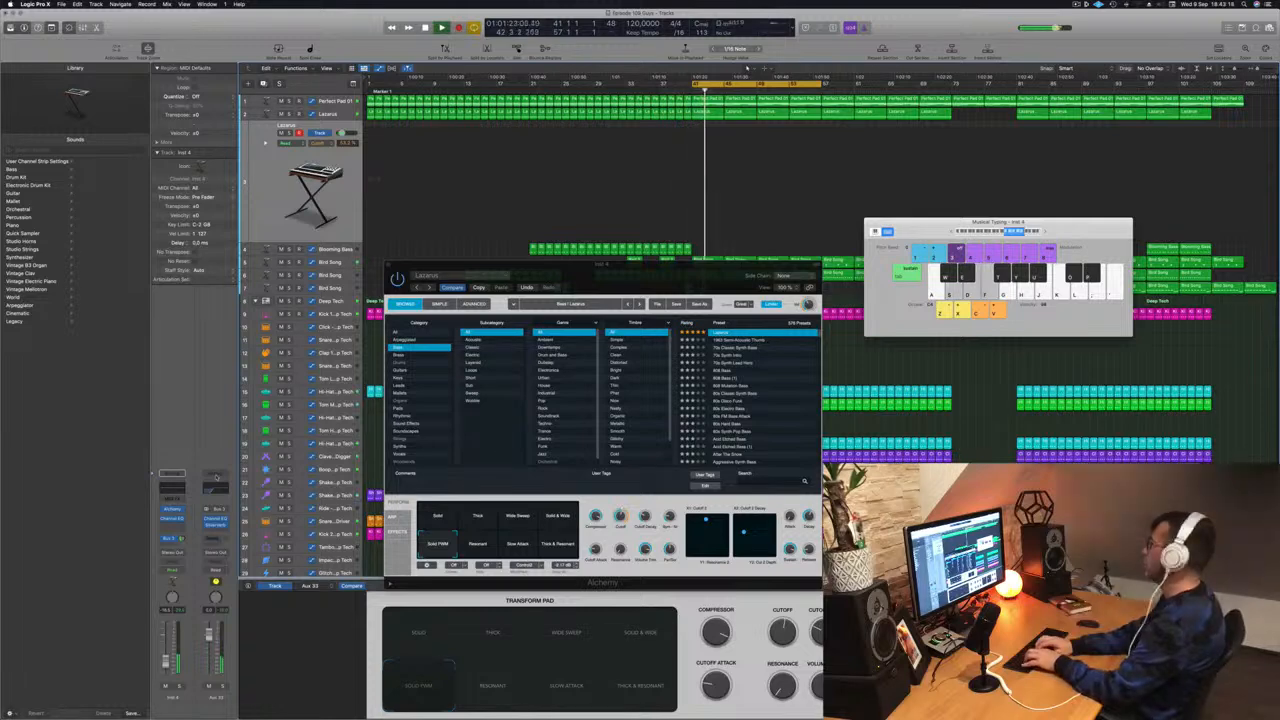
pyautogui.press('f')
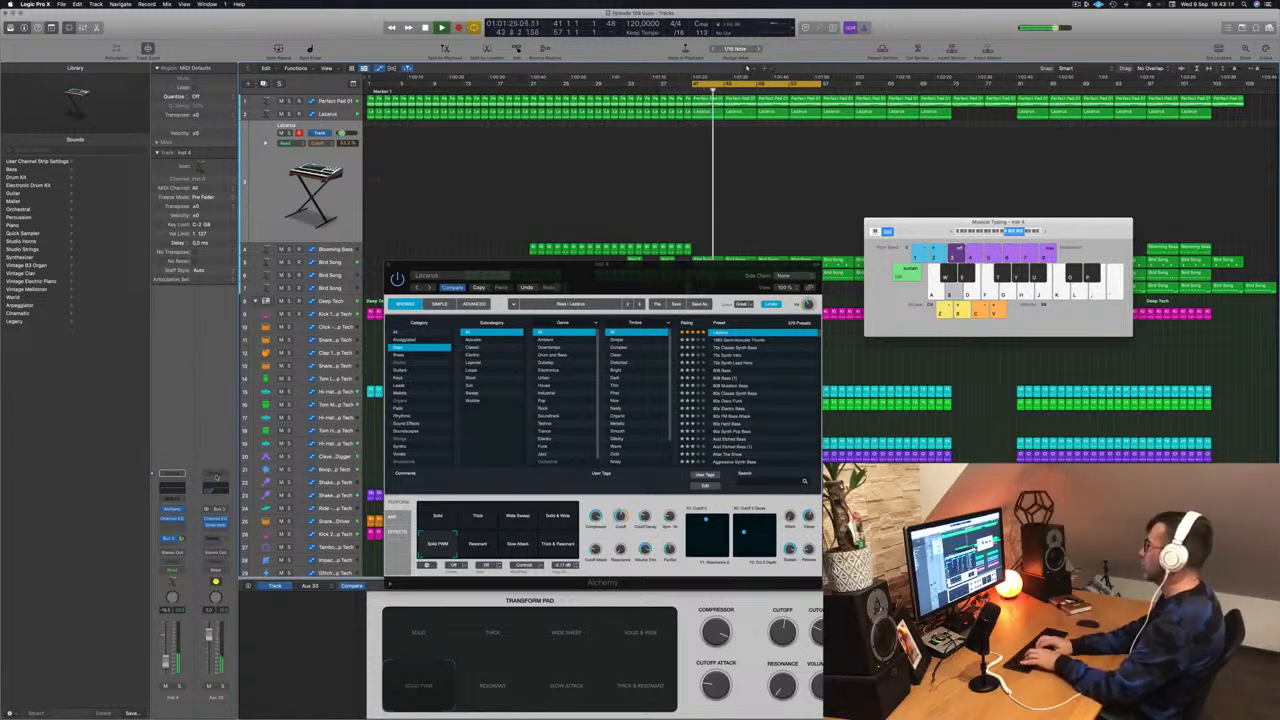
pyautogui.press('f')
pyautogui.press('f')
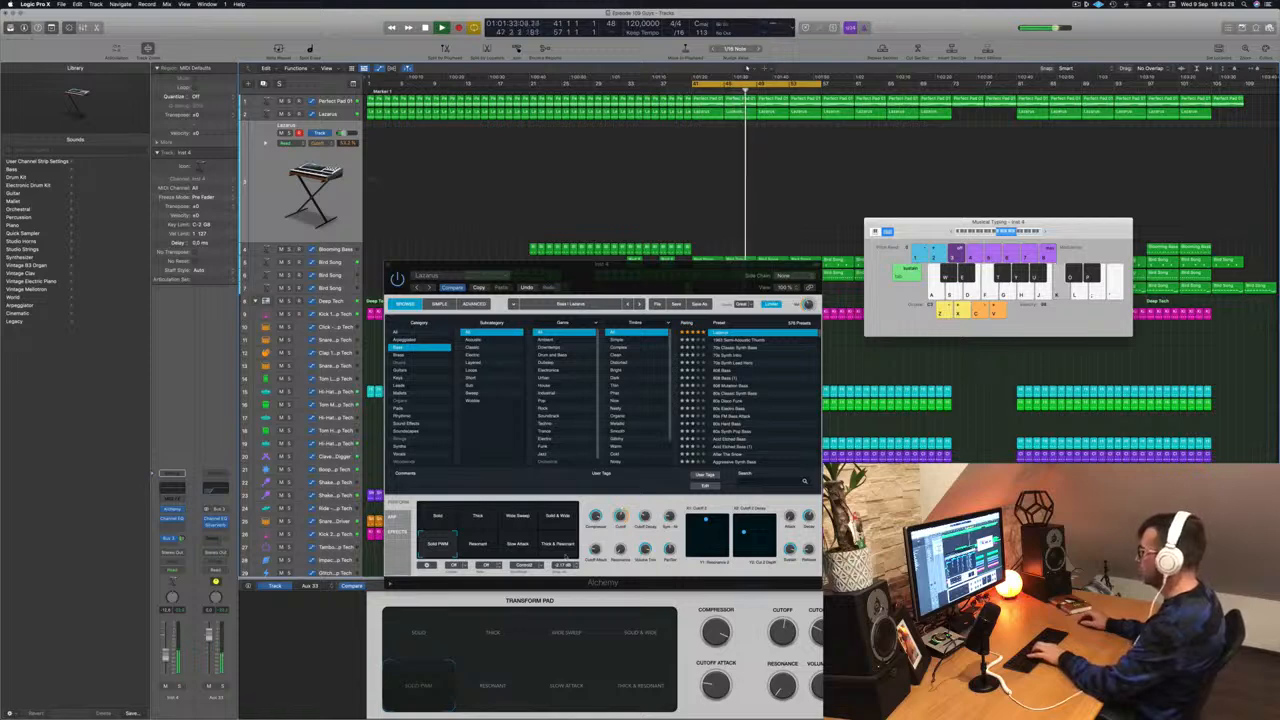
pyautogui.press('h')
pyautogui.press('f')
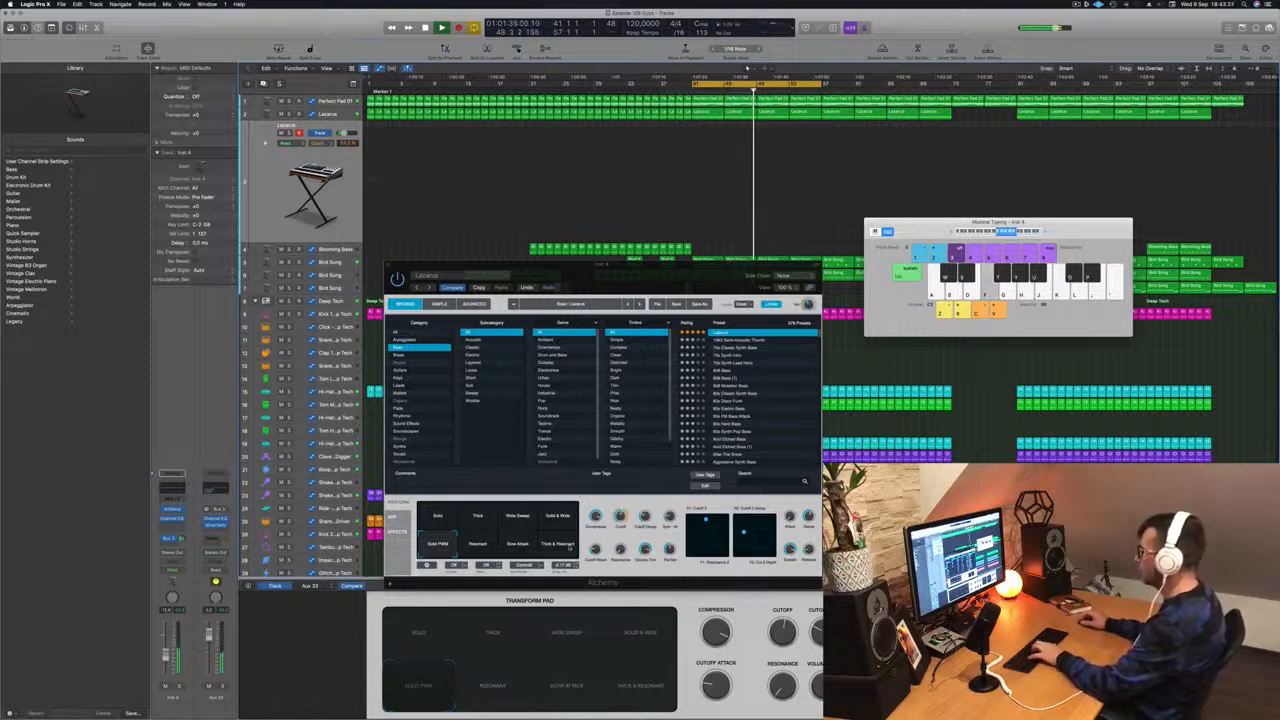
pyautogui.press('j')
# - Adjust Alchemy's Cutoff Attack and keep rehearsing the melody to hear its effect
pyautogui.click(596, 549)
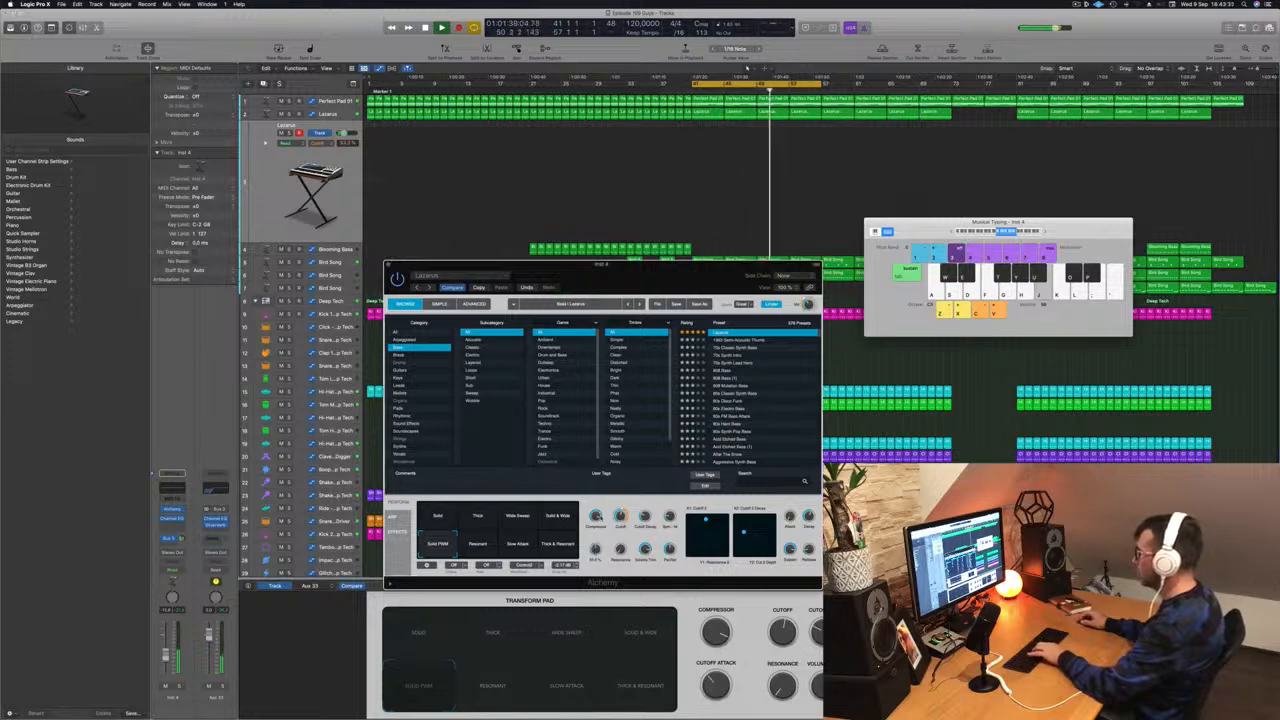
pyautogui.press('k')
pyautogui.press('f')
pyautogui.press('h')
pyautogui.press('j')
pyautogui.press('k')
pyautogui.press('f')
pyautogui.press('h')
# - Audition other Alchemy transform snapshots, settle on Solid and test it with a note
pyautogui.click(557, 548)
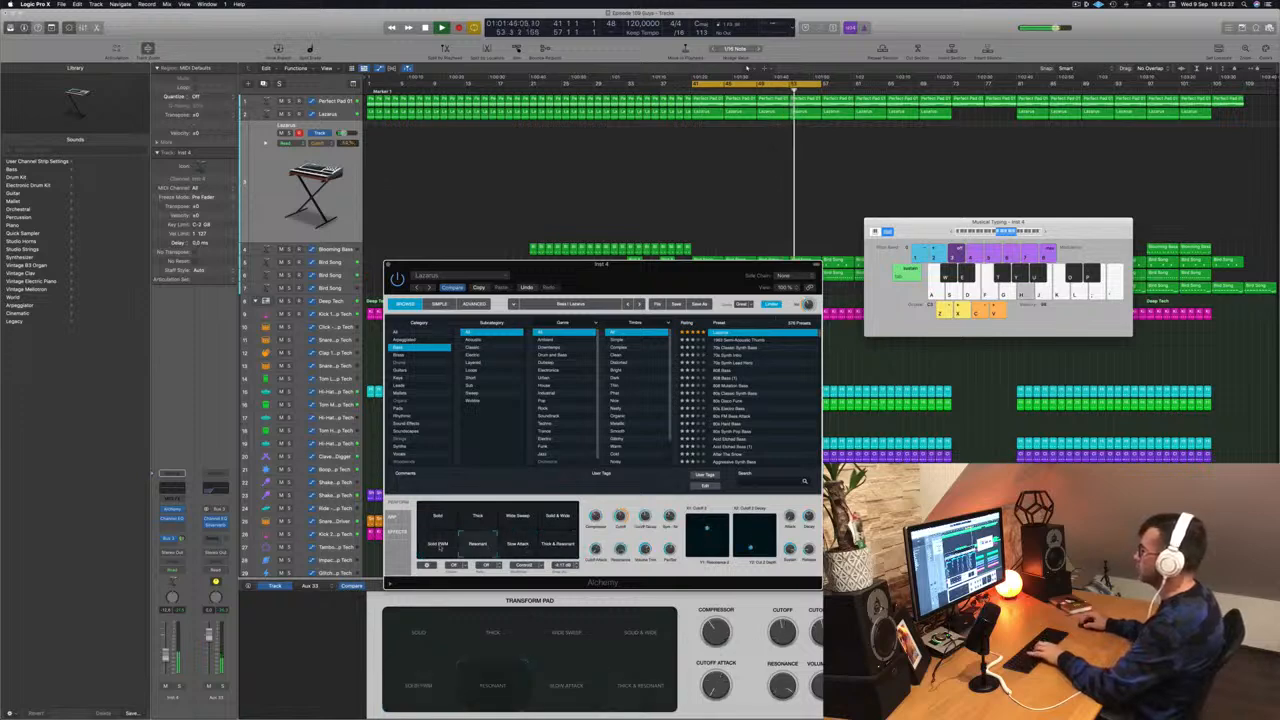
pyautogui.click(440, 522)
pyautogui.press('k')
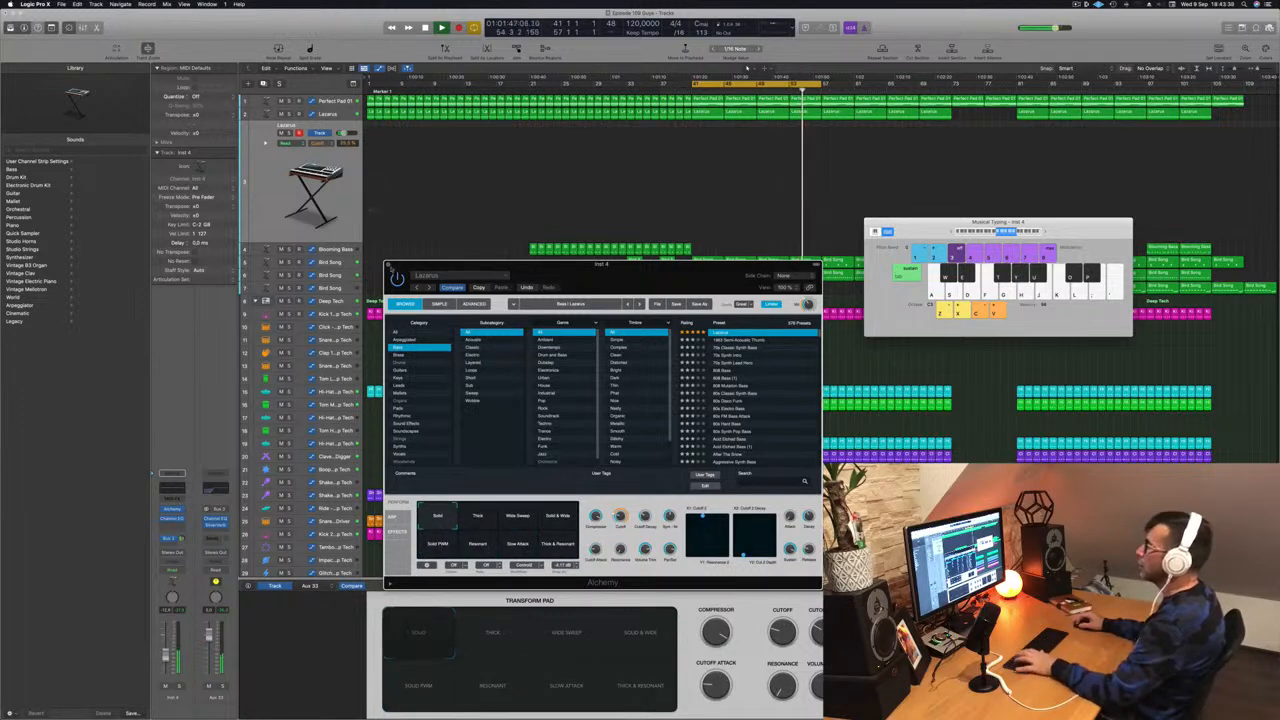
# - Close the Alchemy and Musical Typing windows and undo the last change on the second Lazarus track
pyautogui.click(389, 266)
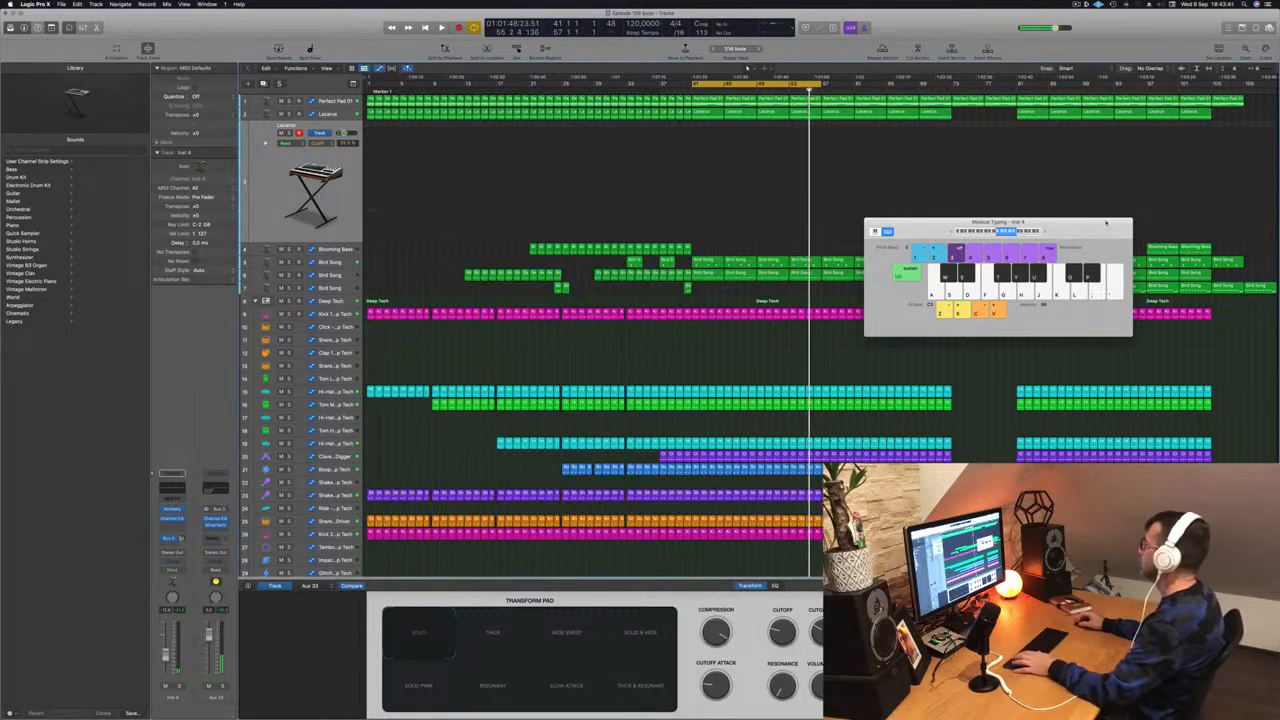
pyautogui.press('super+k')
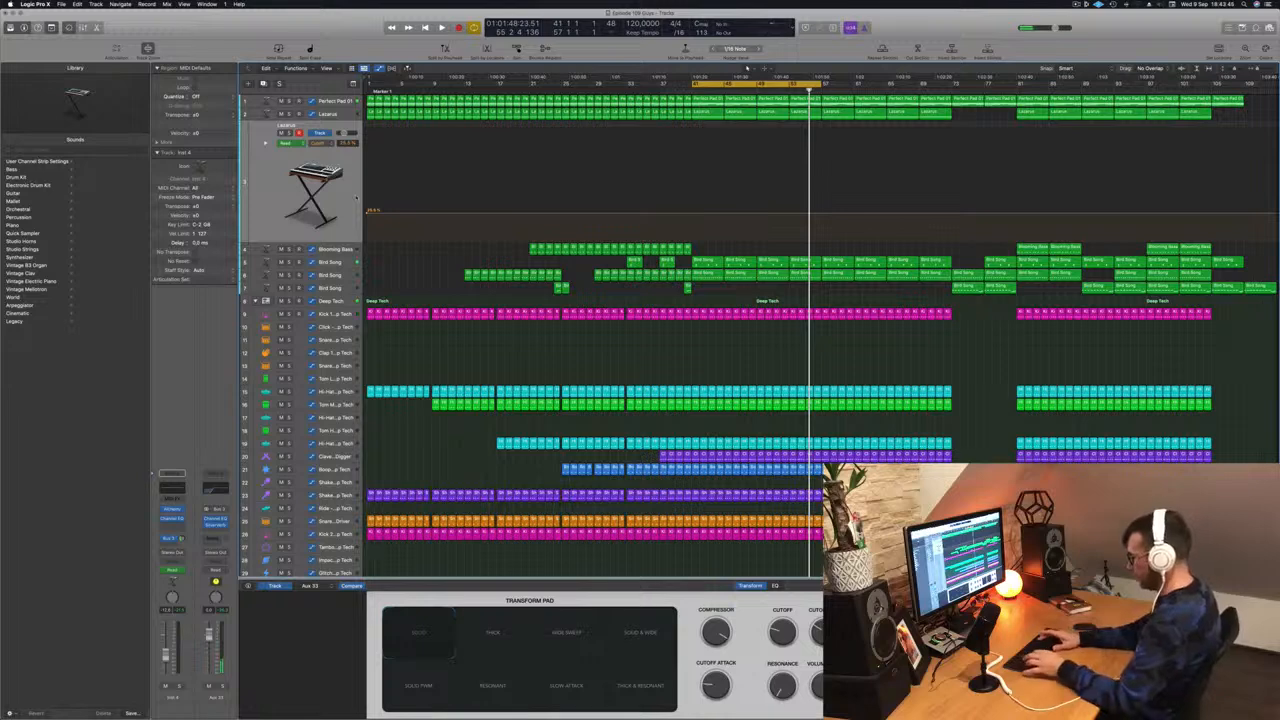
pyautogui.press('super+z')
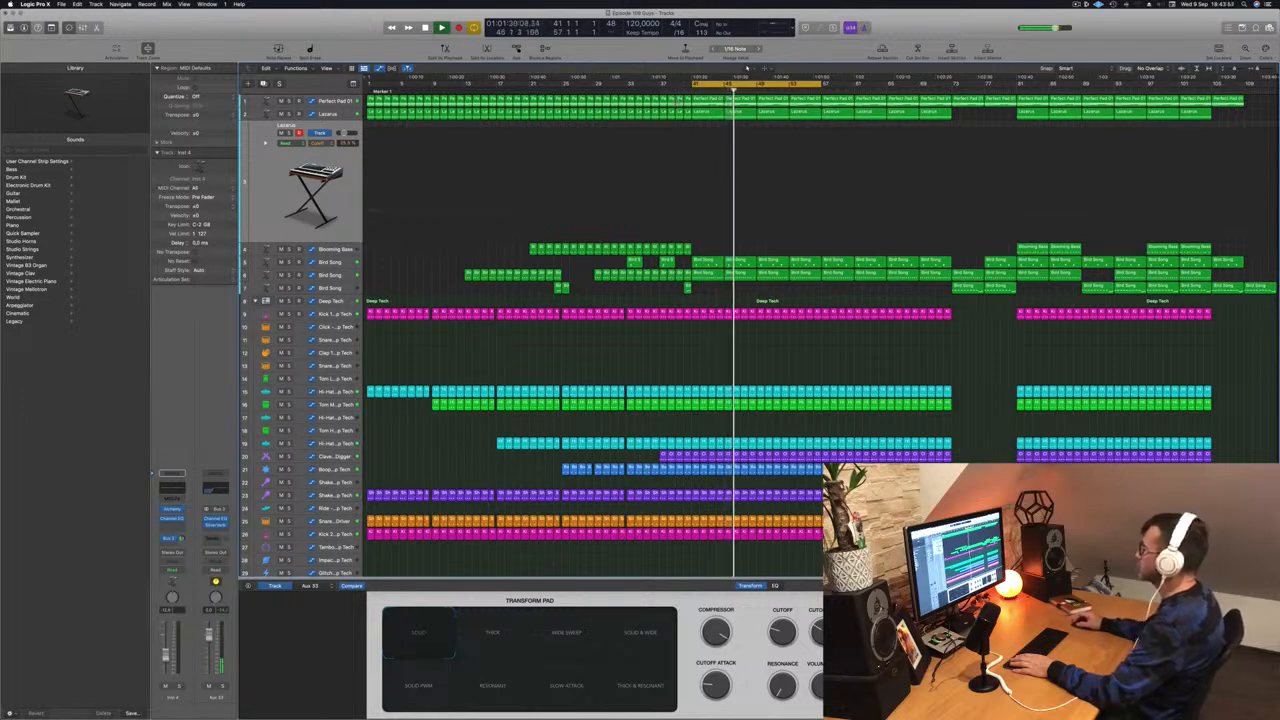
# - Bring up the Perfect Pad 01 track's filter automation and replay the cycle from bar 41
pyautogui.scroll(-3, 777, 202)
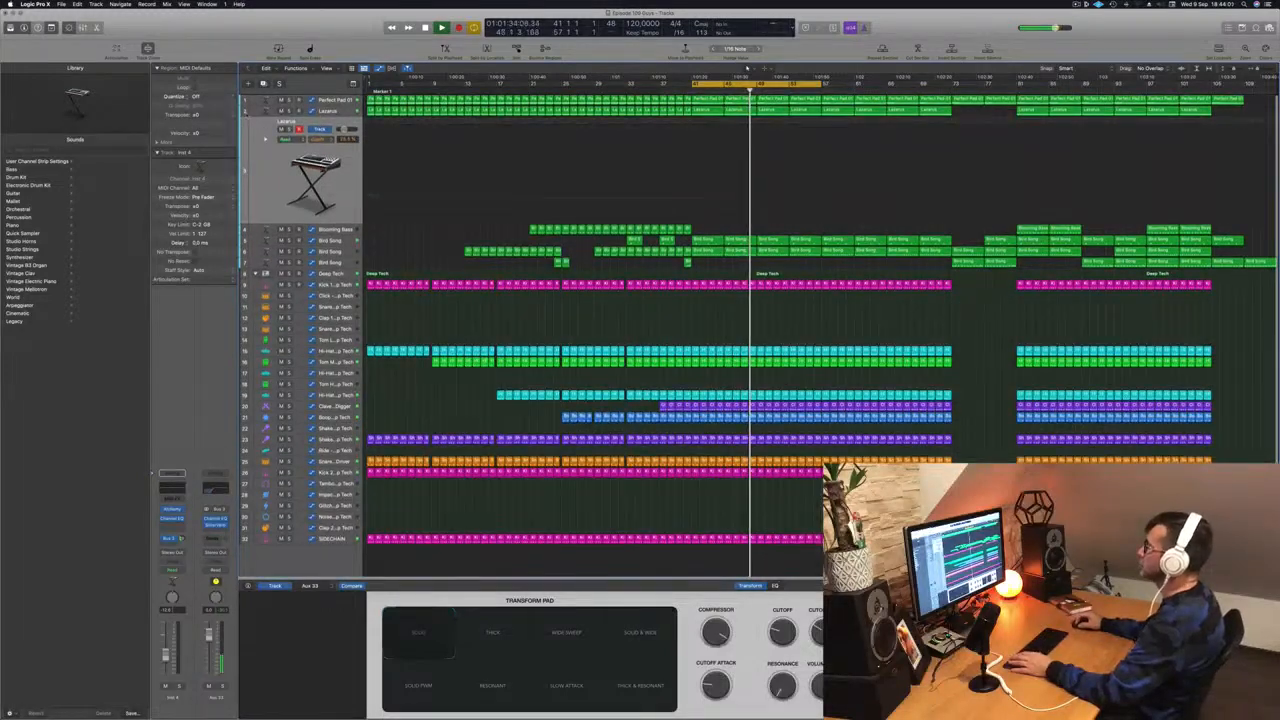
pyautogui.press('Up')
pyautogui.press('Up')
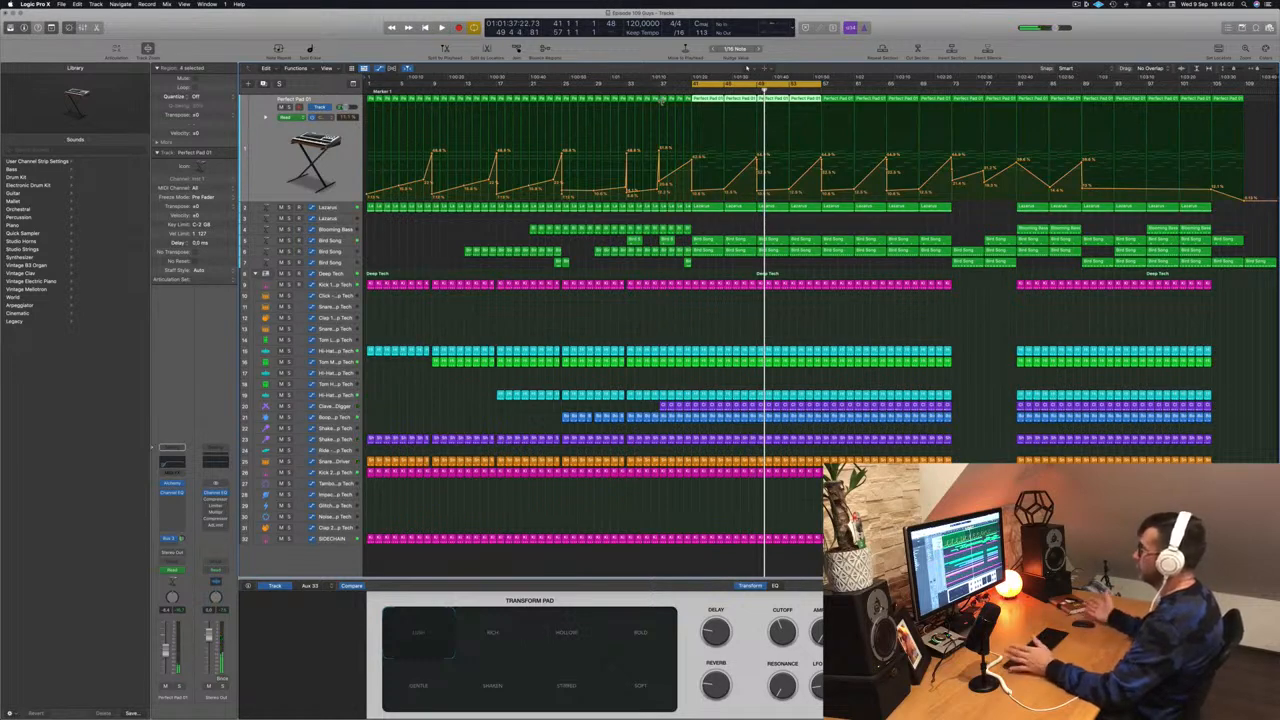
pyautogui.press('space')
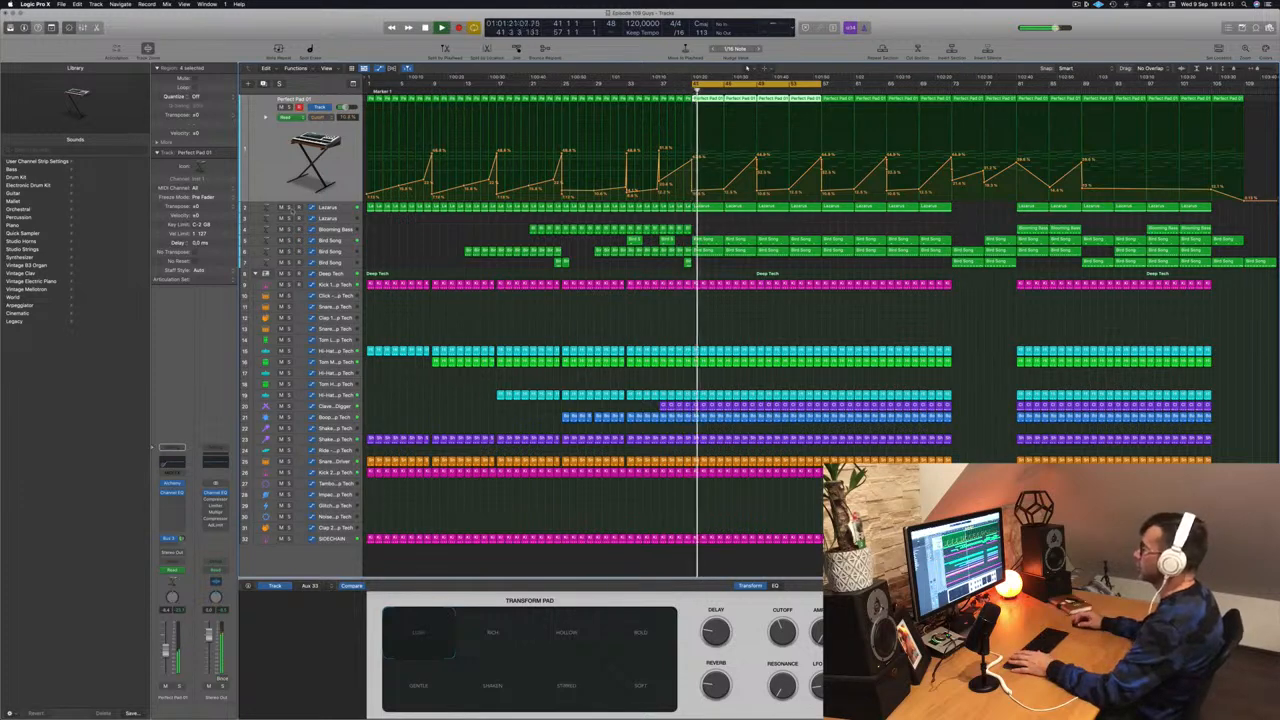
# - Lower the first Lazarus track's cutoff automation at bars 45 and 49, removing the peak at bar 49
pyautogui.press('Down')
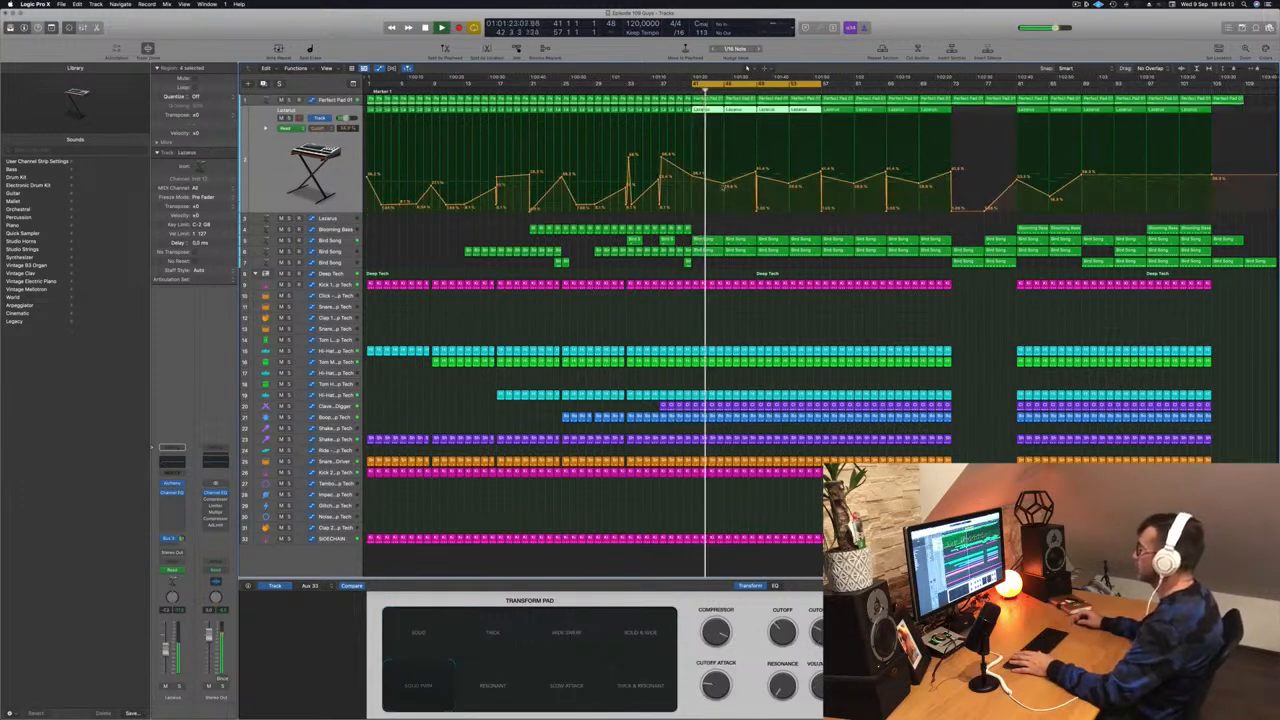
pyautogui.moveTo(725, 184); pyautogui.dragTo(756, 201)
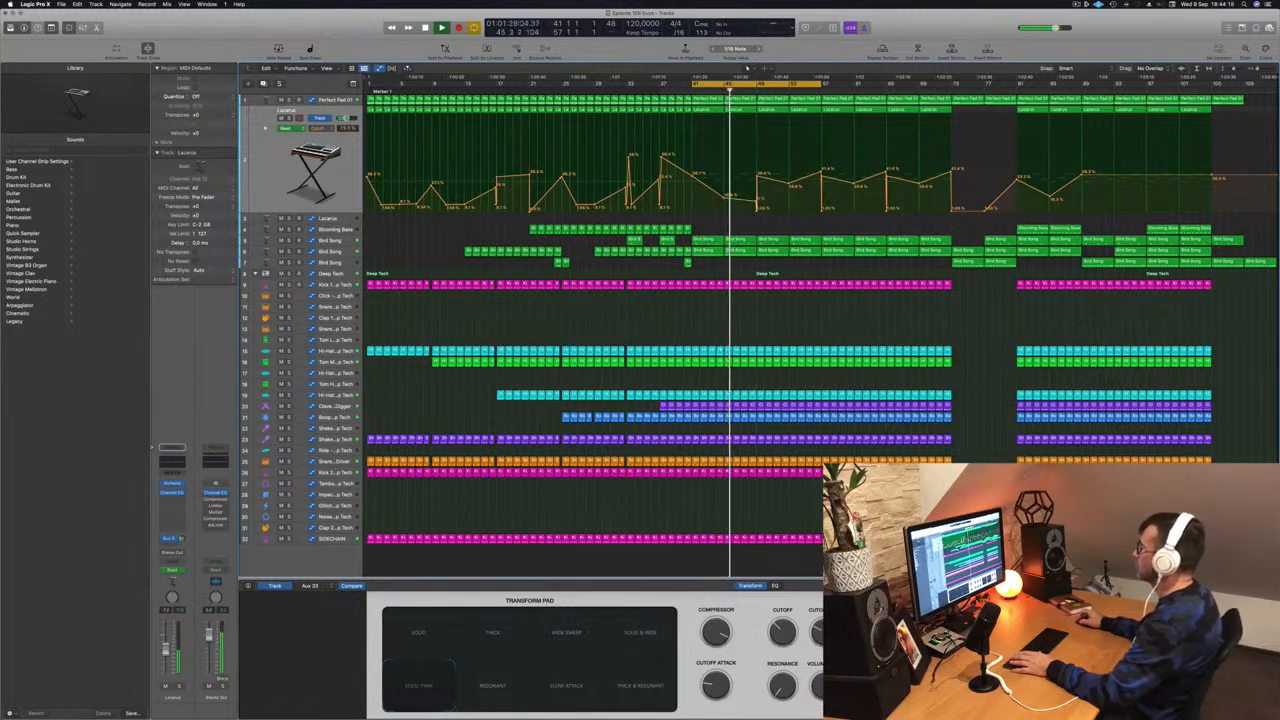
pyautogui.click(757, 212)
pyautogui.moveTo(757, 173); pyautogui.dragTo(757, 201)
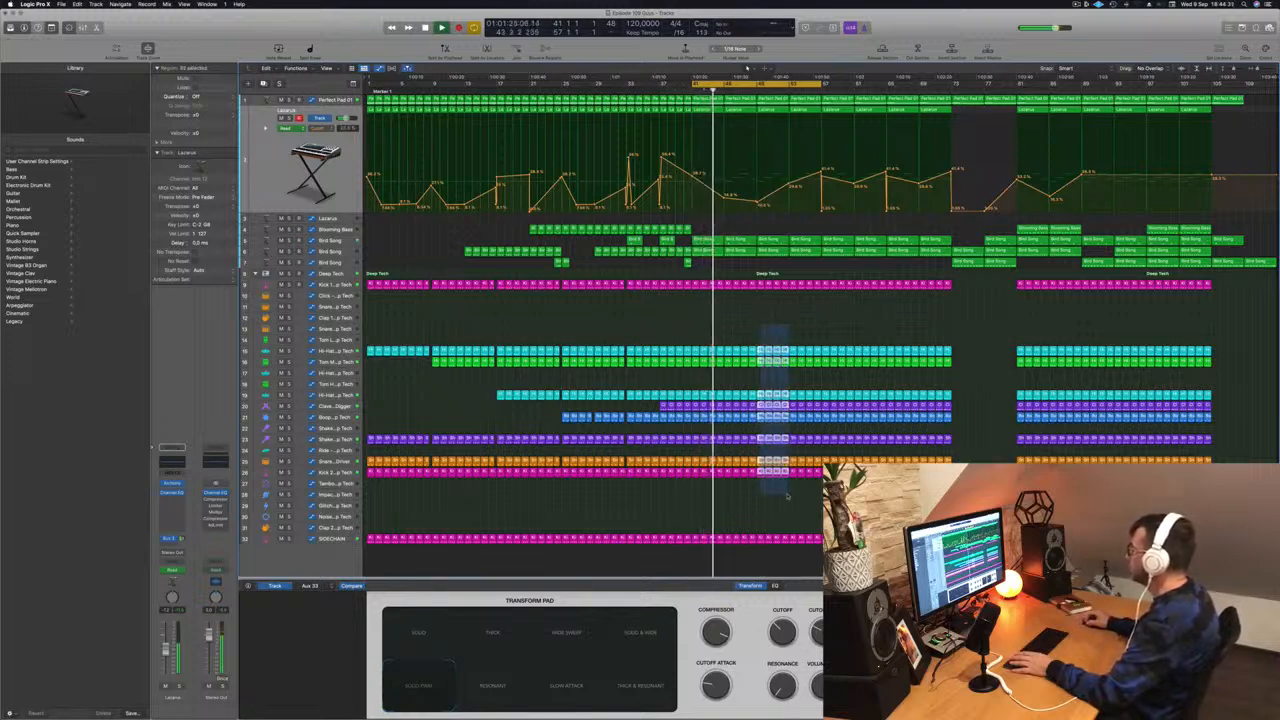
# - Delete the hi-hat, tom, shaker, snare and second kick regions between bars 49 and 57
pyautogui.moveTo(803, 496); pyautogui.dragTo(818, 493)
pyautogui.press('Delete')
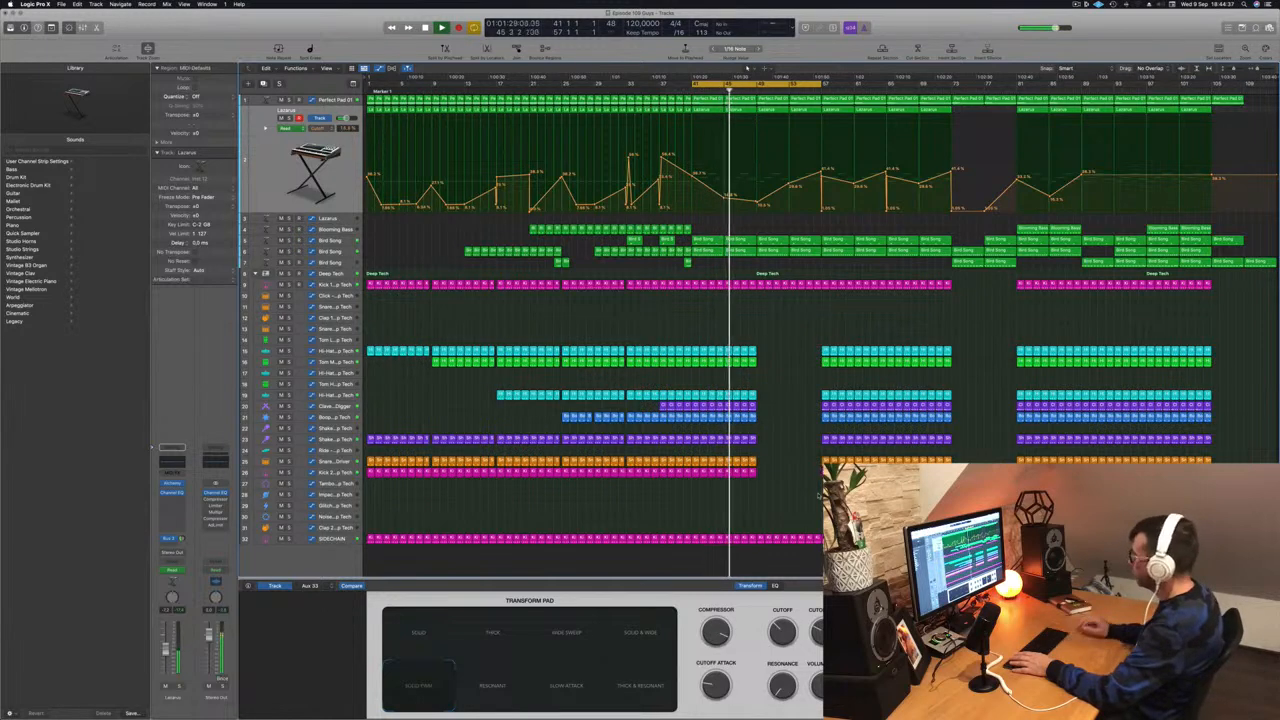
pyautogui.scroll(5, 815, 270)
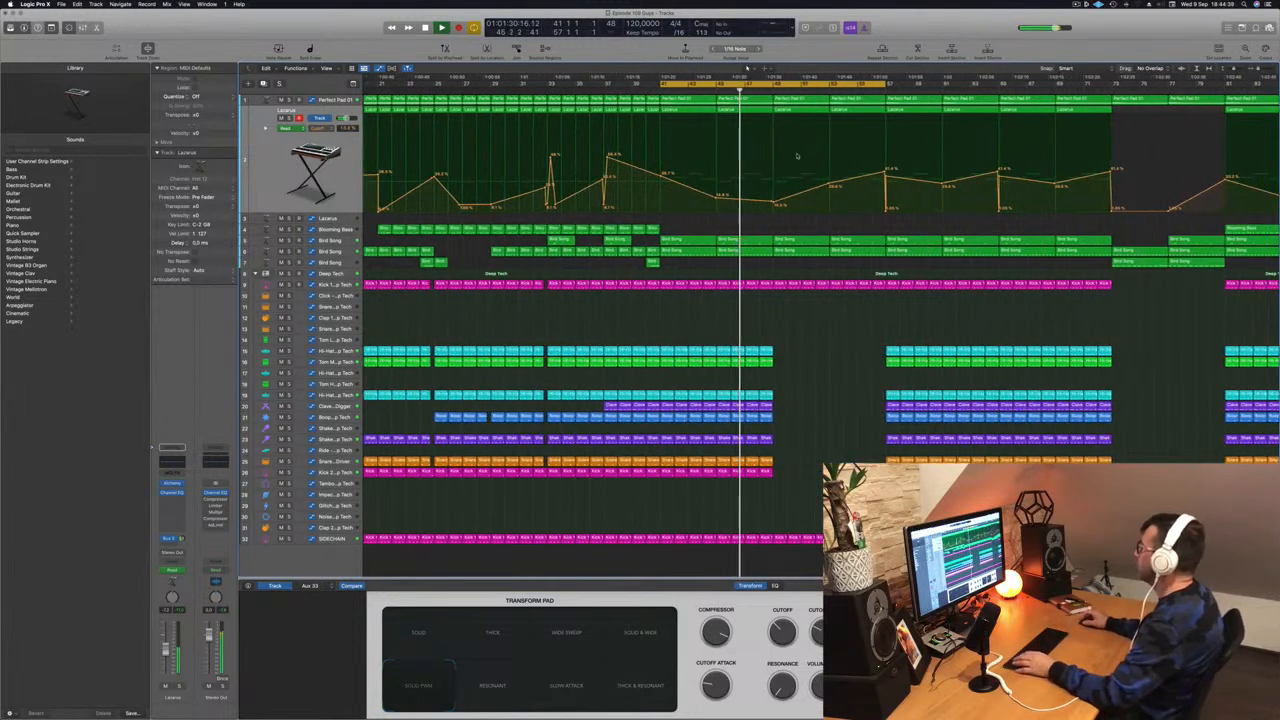
pyautogui.click(326, 100)
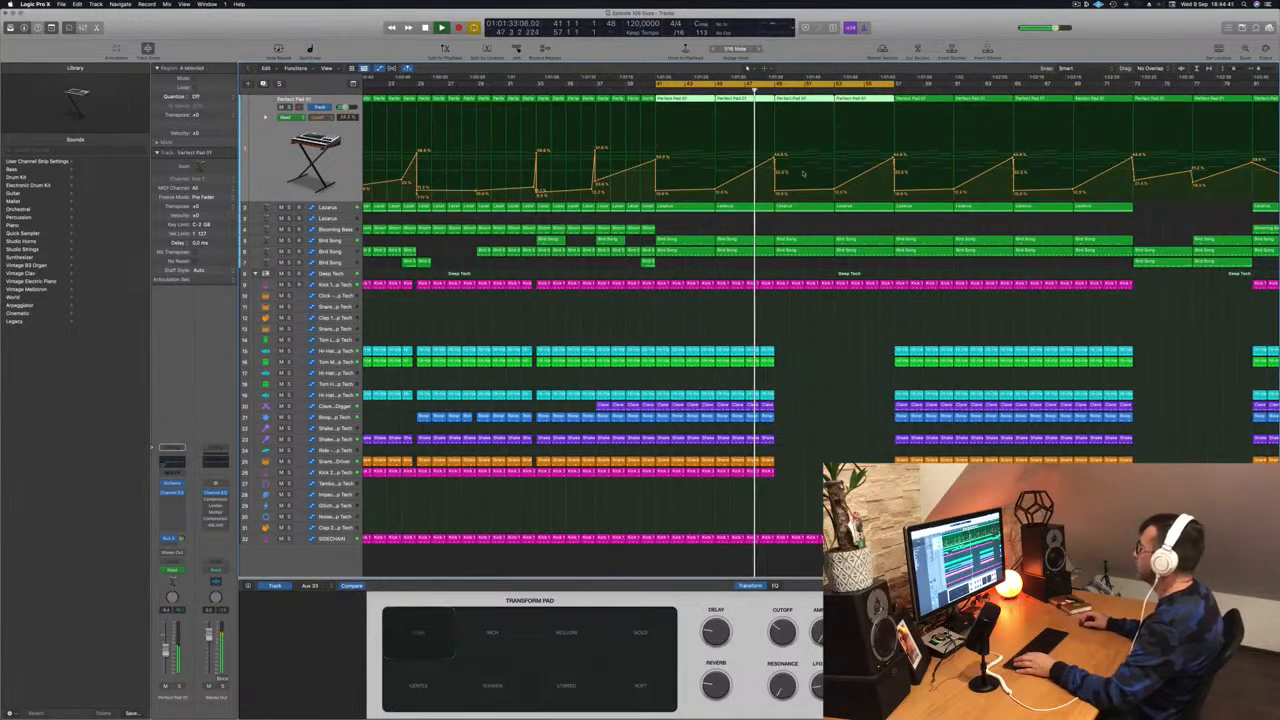
pyautogui.scroll(-5, 788, 206)
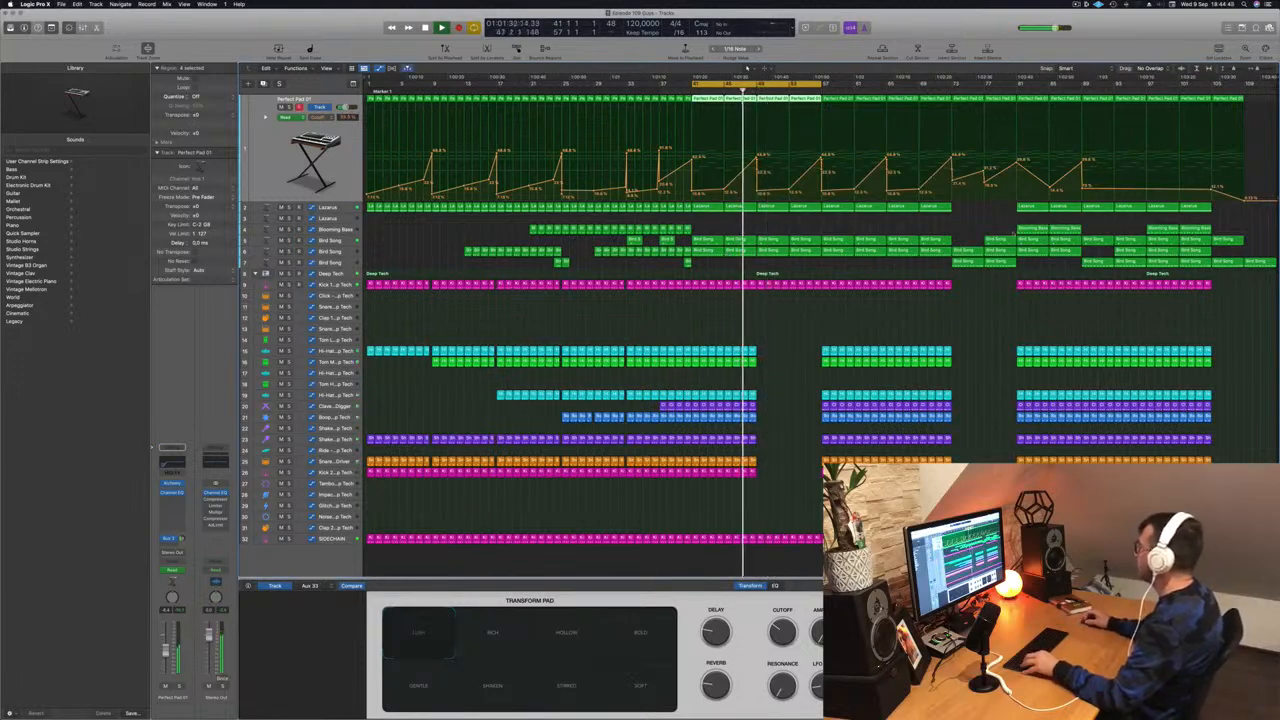
# - Copy the two Blooming Bass regions from bar 81 to bars 49 through 57 and listen to that track in the cycle
pyautogui.moveTo(993, 236); pyautogui.dragTo(806, 234)
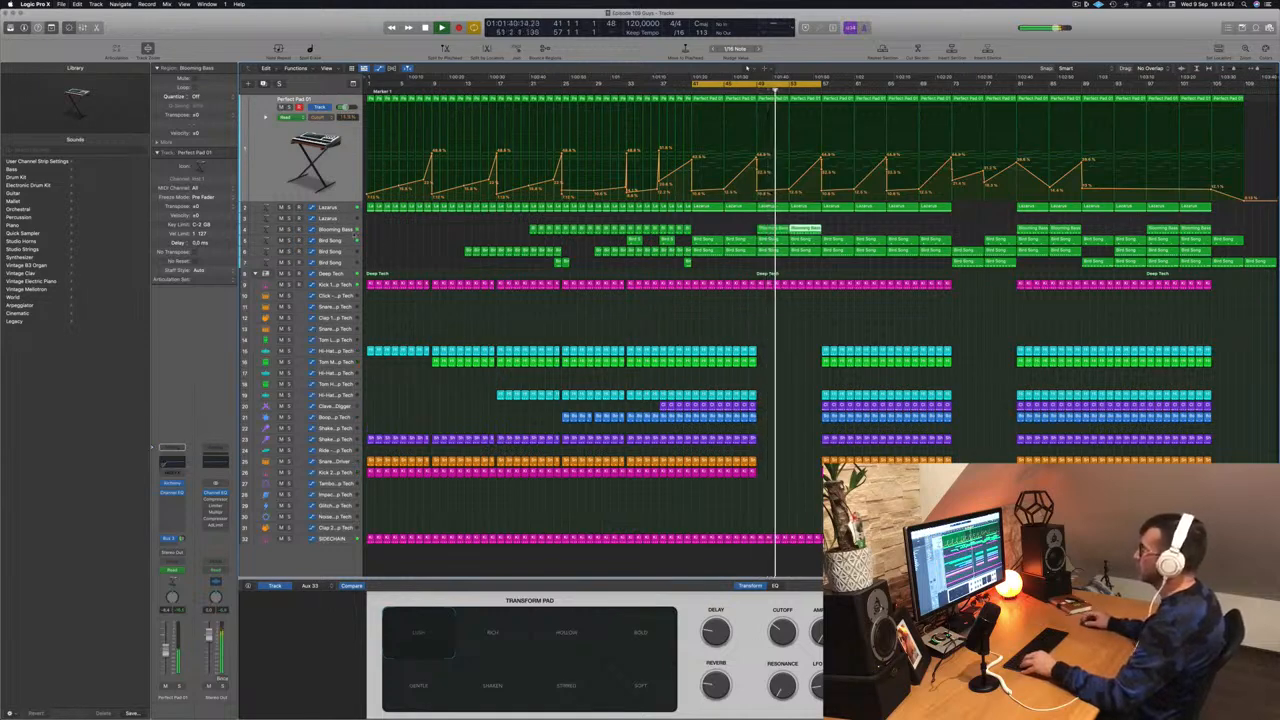
pyautogui.click(338, 222)
pyautogui.click(338, 230)
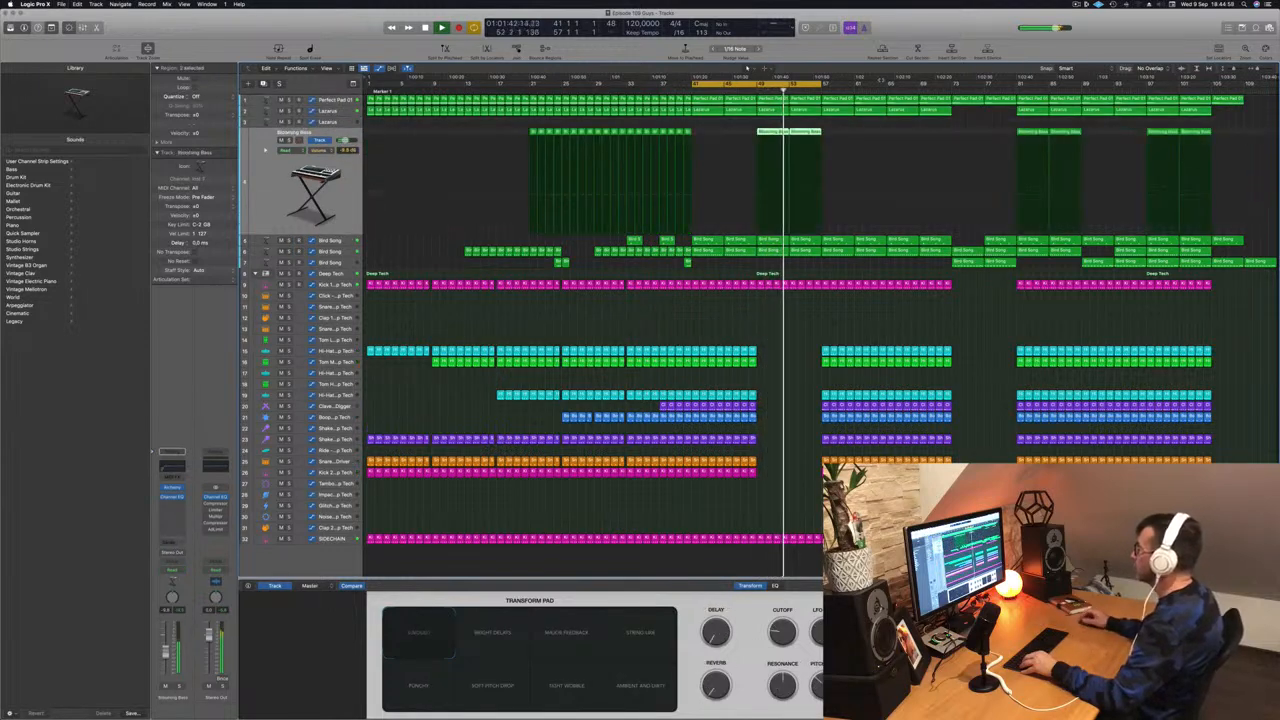
pyautogui.press('space')
pyautogui.press('space')
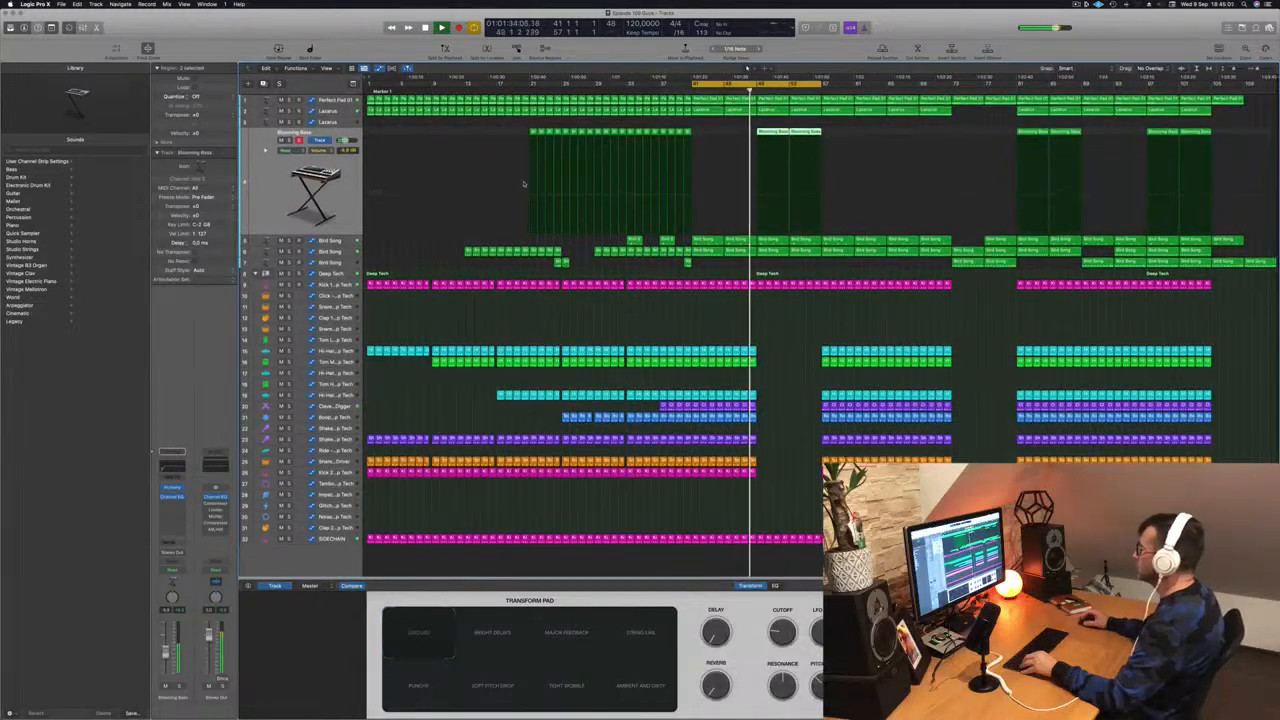
# - Delete the second Bird Song track's regions between bars 49 and 57 and replay the transition into the break
pyautogui.click(334, 251)
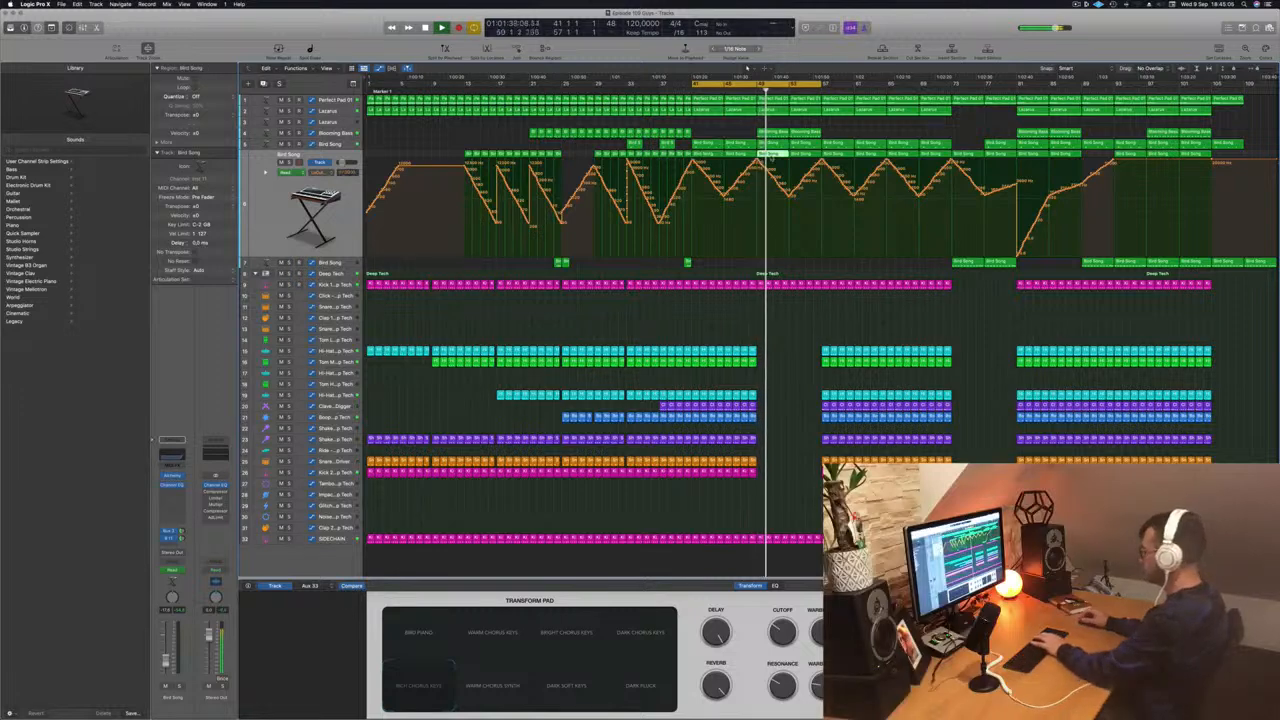
pyautogui.press('Return')
pyautogui.click(801, 155)
pyautogui.press('Delete')
pyautogui.press('space')
pyautogui.press('space')
pyautogui.hotkey('shift', '.')
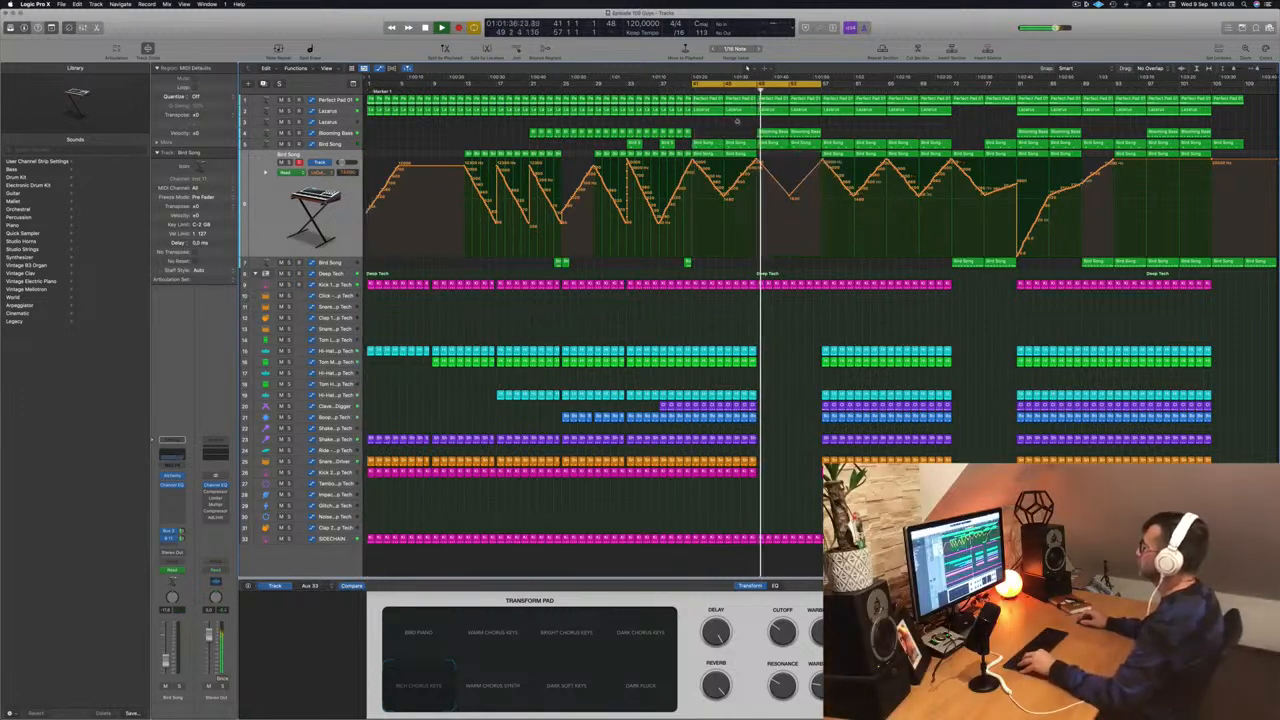
# - Pull the first Lazarus track's cutoff automation down to near its minimum at bars 53 and 57
pyautogui.scroll(-3, 800, 322)
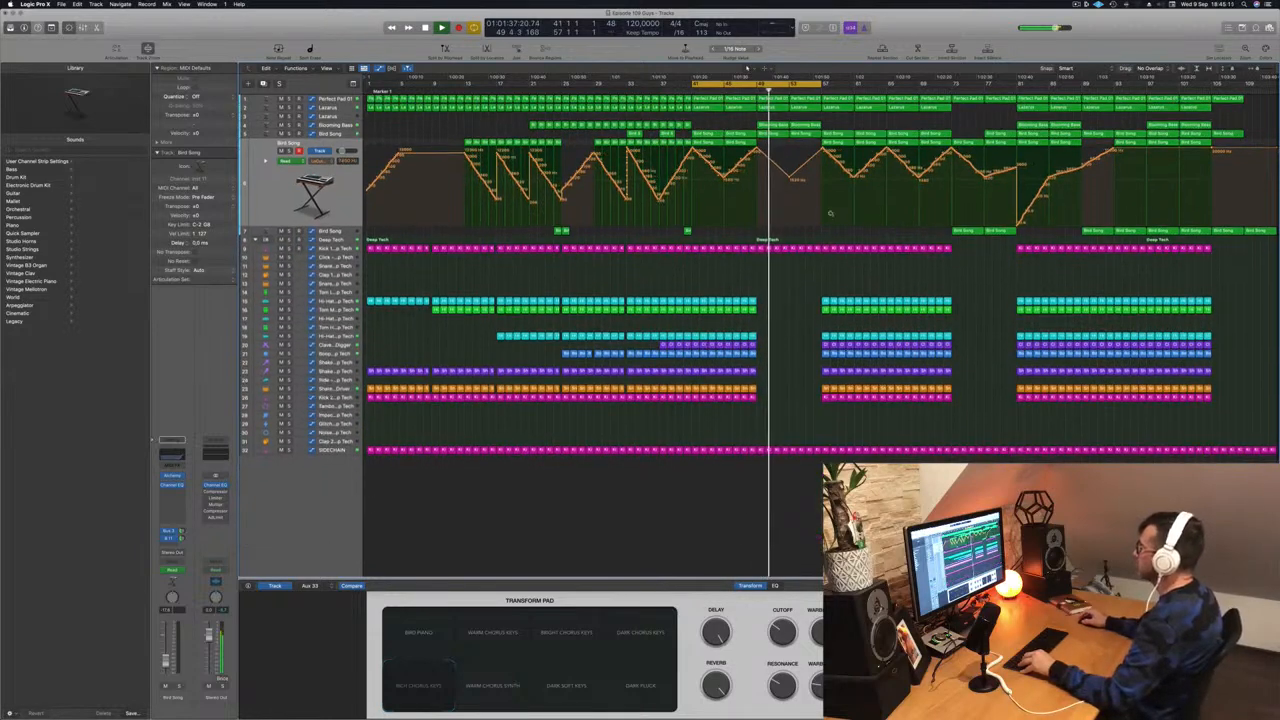
pyautogui.scroll(-3, 823, 210)
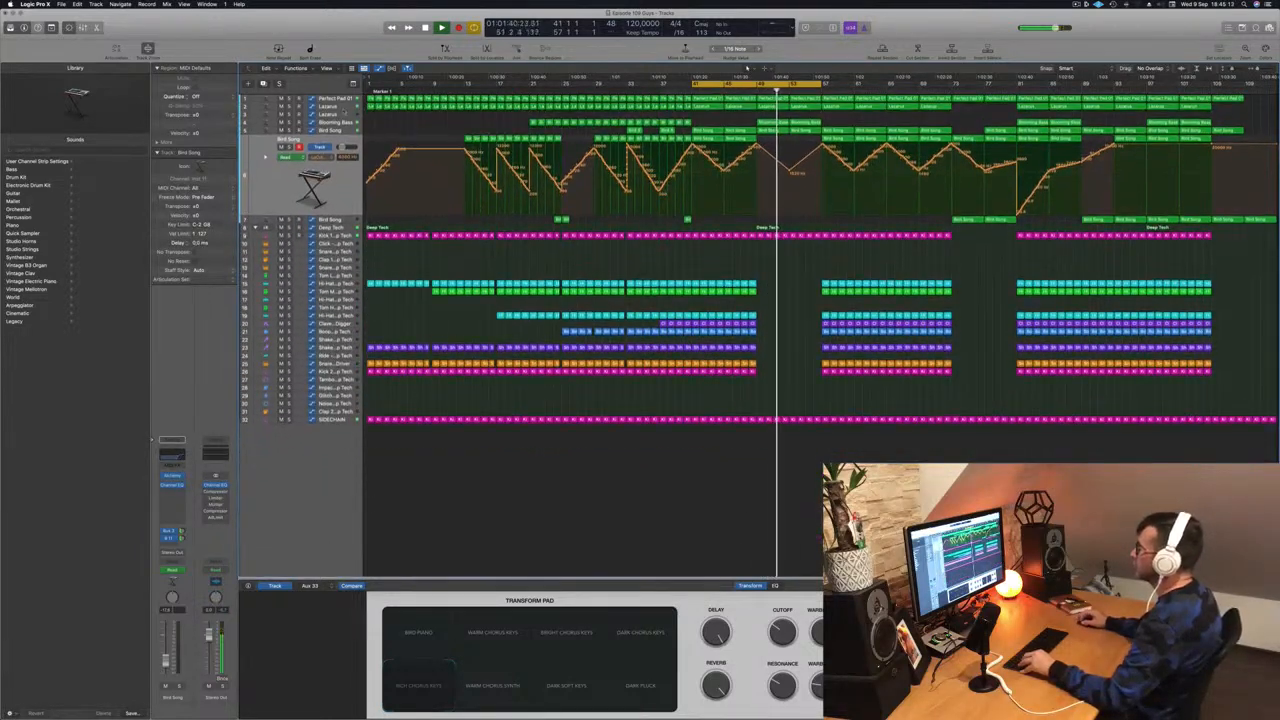
pyautogui.click(328, 107)
pyautogui.click(796, 180)
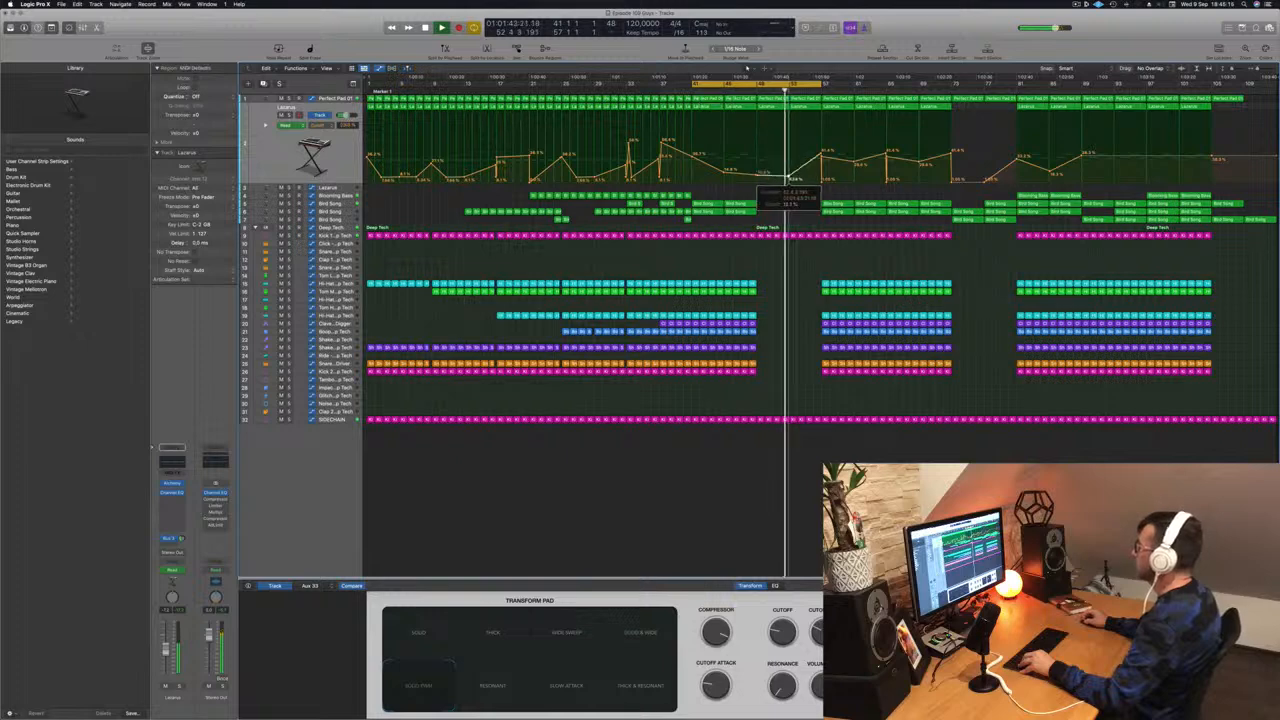
pyautogui.moveTo(820, 155); pyautogui.dragTo(821, 183)
pyautogui.click(822, 182)
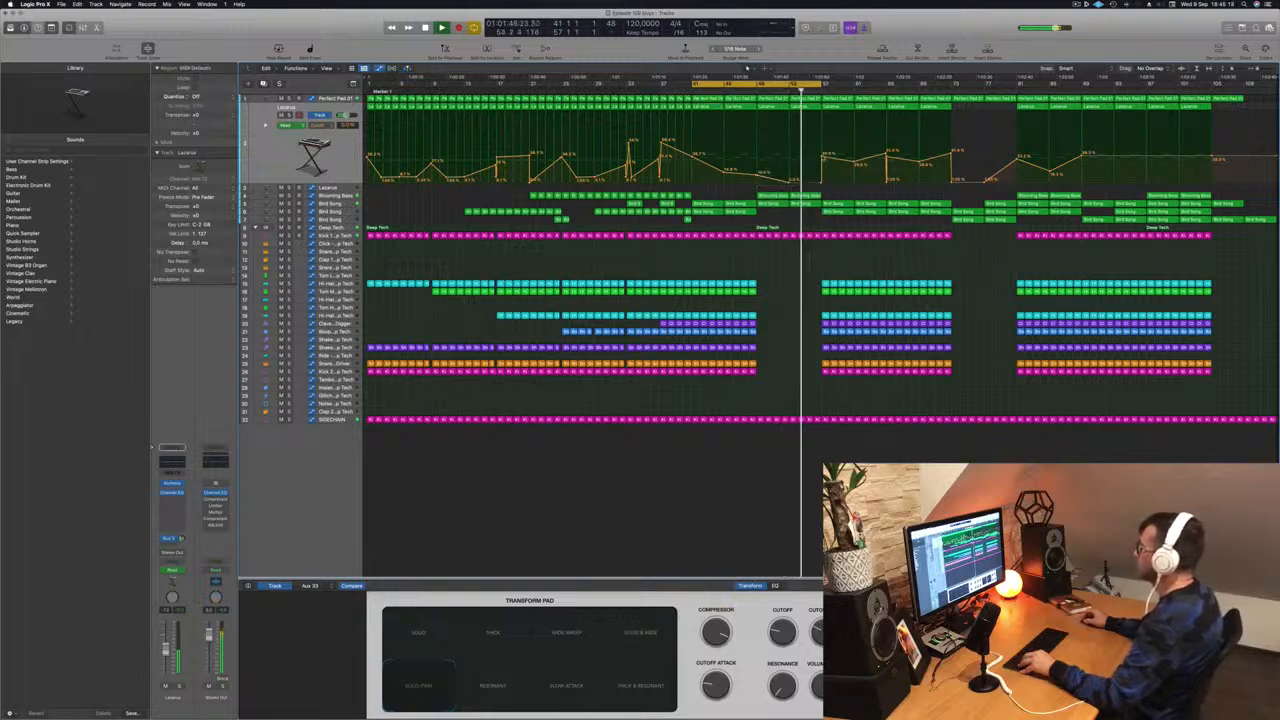
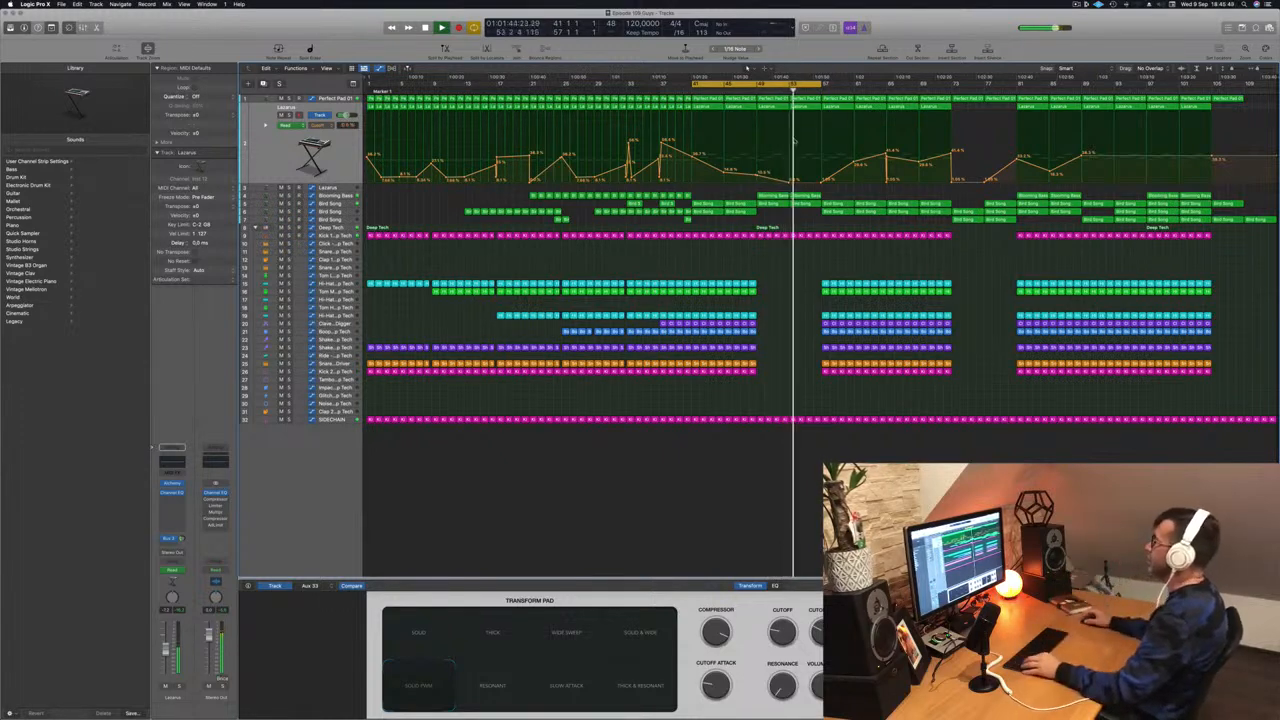
# - Cut off and delete the short end piece of the first kick track's regions just before bar 57
pyautogui.press('super+Right')
pyautogui.press('super+Right')
pyautogui.press('super+Right')
pyautogui.press('super+Right')
pyautogui.press('super+Right')
pyautogui.press('super+Right')
pyautogui.press('super+Right')
pyautogui.press('super+Right')
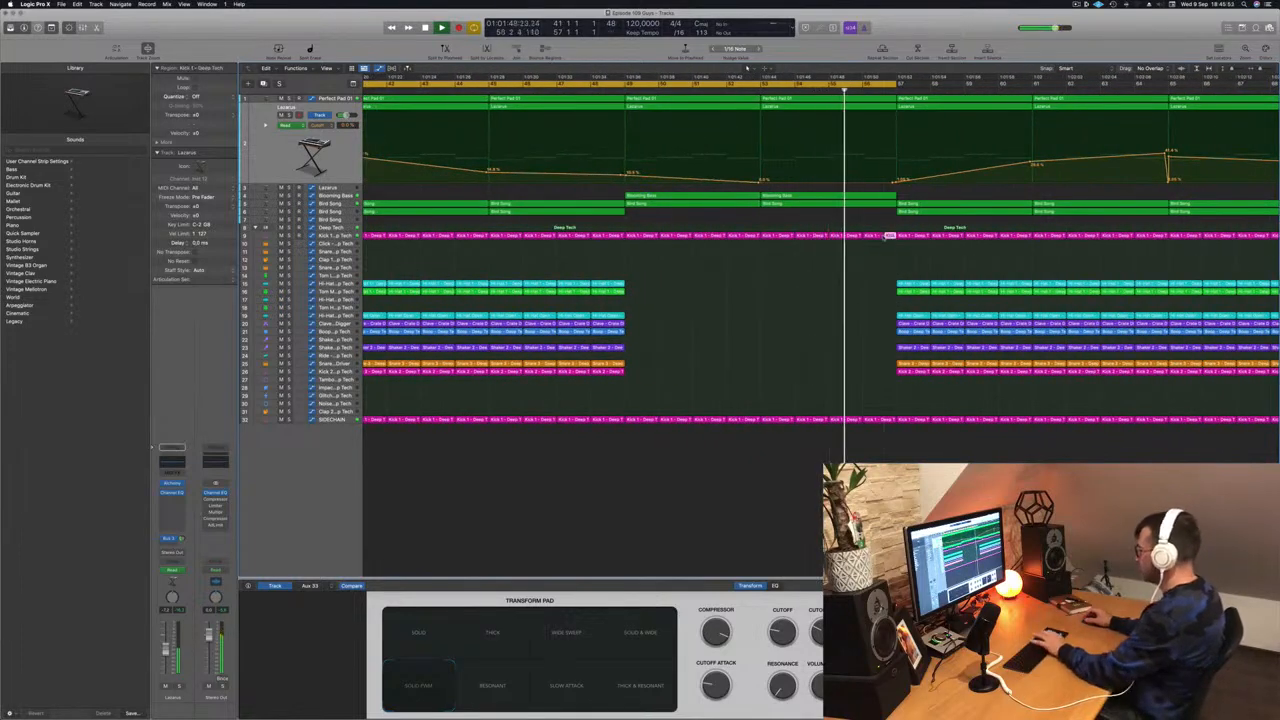
pyautogui.press('super+Left')
pyautogui.press('super+Left')
pyautogui.press('super+Left')
pyautogui.press('super+Left')
pyautogui.press('super+Left')
pyautogui.press('super+Left')
pyautogui.press('super+Left')
pyautogui.press('super+Left')
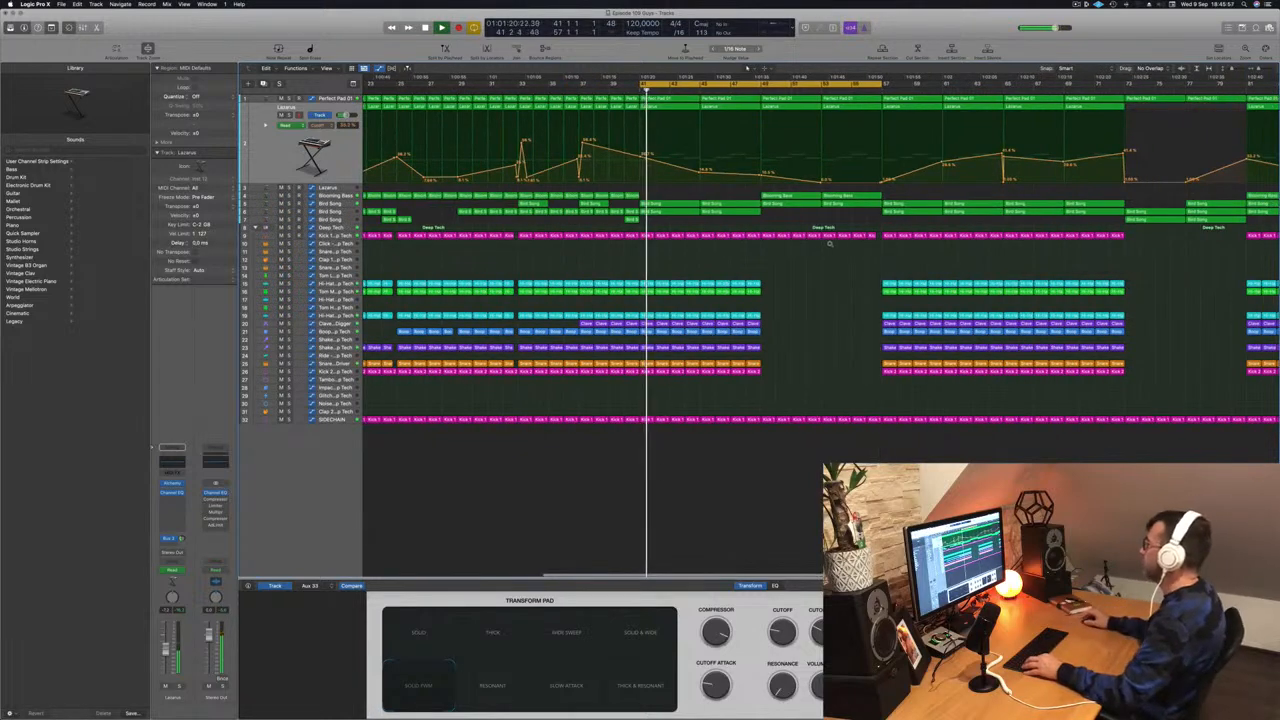
pyautogui.press('super+Left')
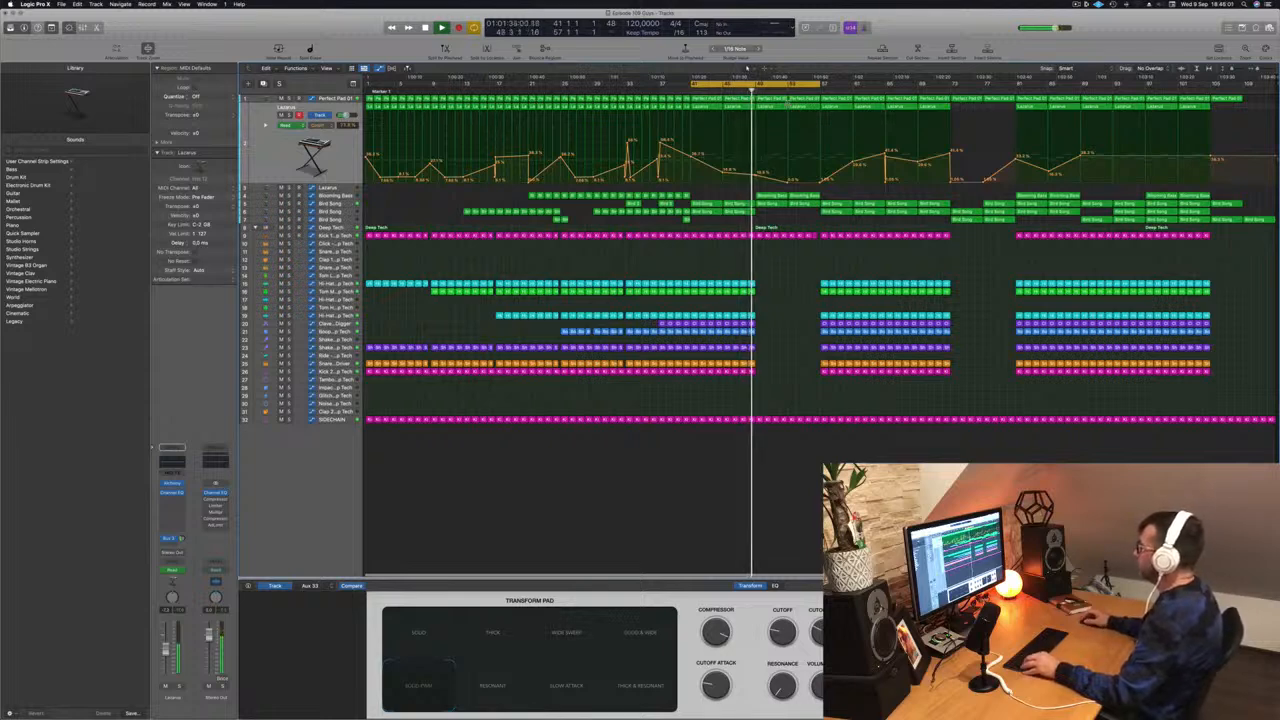
# - Copy the two Blooming Bass regions from bar 49 to bars 57 through 65 and extend the cycle's end to bar 73
pyautogui.moveTo(840, 192)
pyautogui.mouseDown()
pyautogui.moveTo(769, 196)
pyautogui.moveTo(842, 206)
pyautogui.mouseUp()
pyautogui.moveTo(819, 87); pyautogui.dragTo(949, 91)
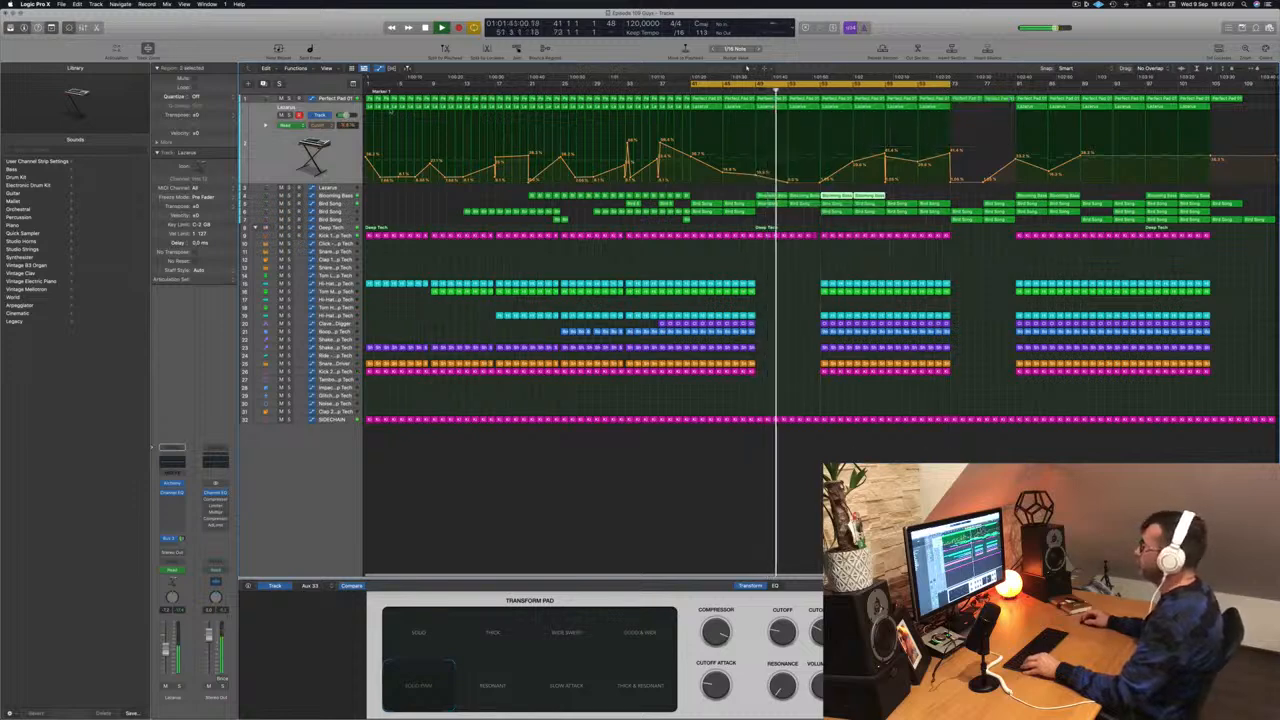
# - Shorten all notes in the Perfect Pad 01 region at bar 57 to brief stabs and play the result
pyautogui.press('Up')
pyautogui.press('space')
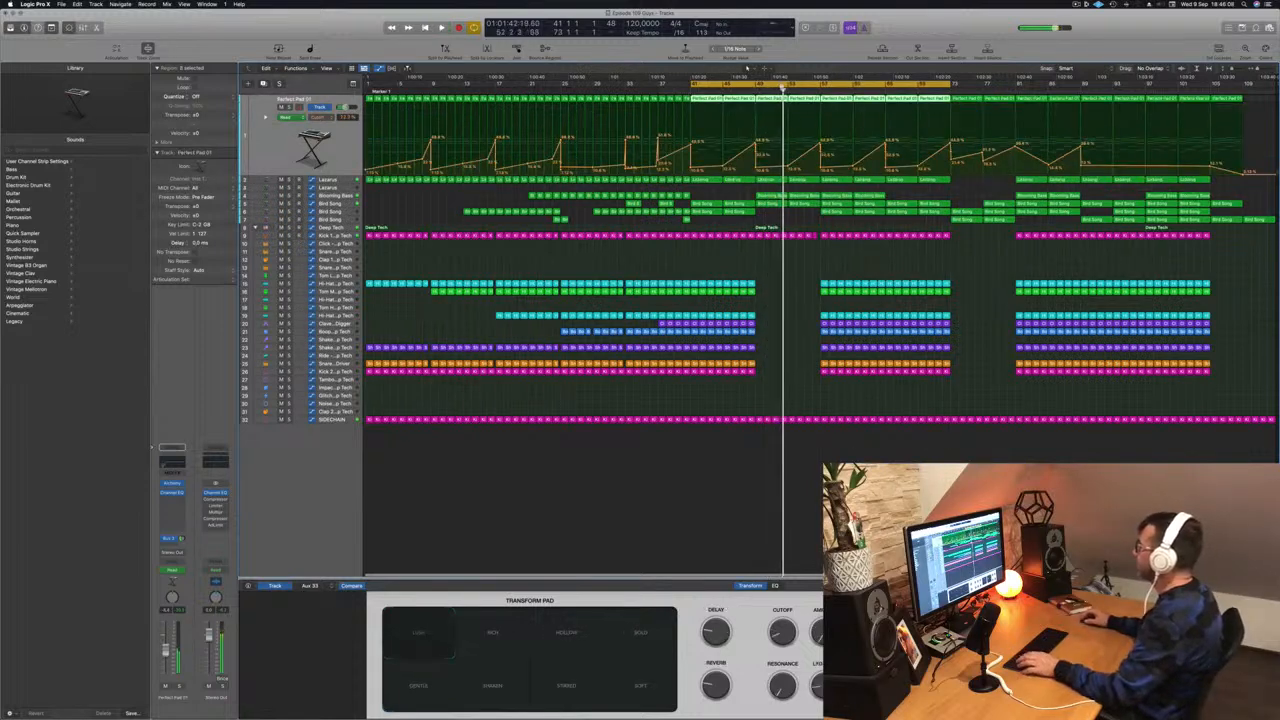
pyautogui.click(780, 268)
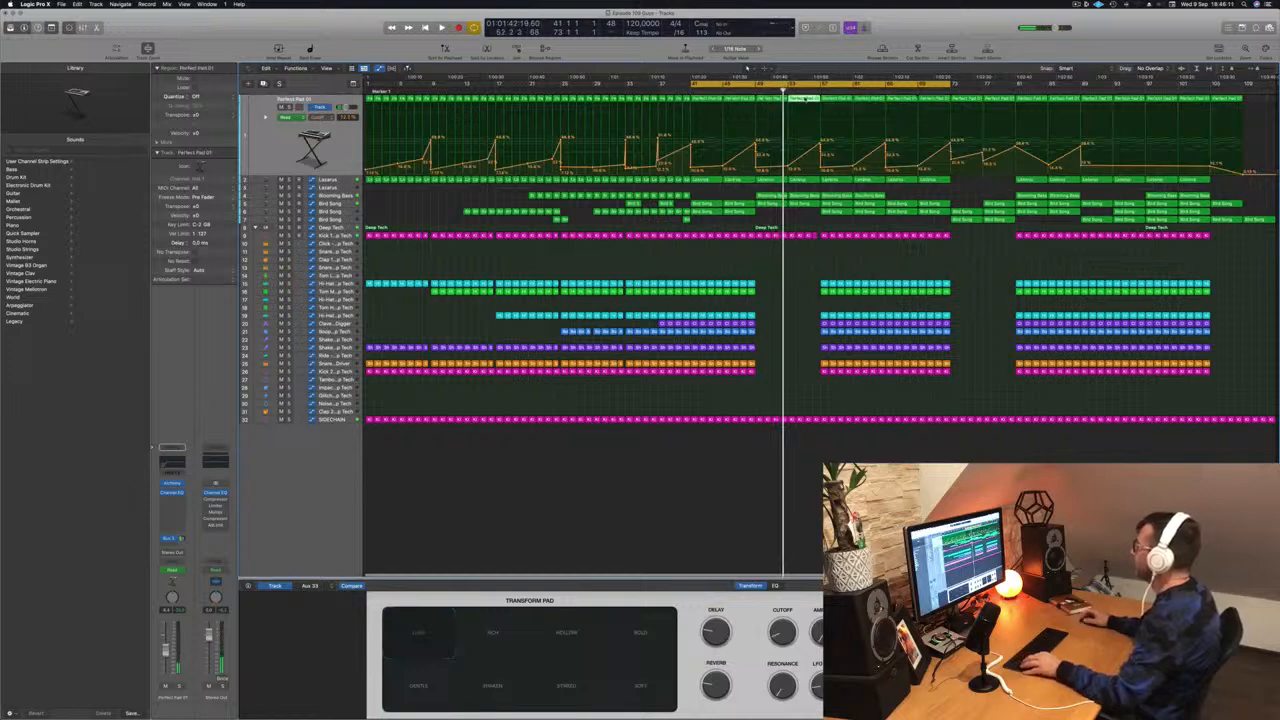
pyautogui.press('p')
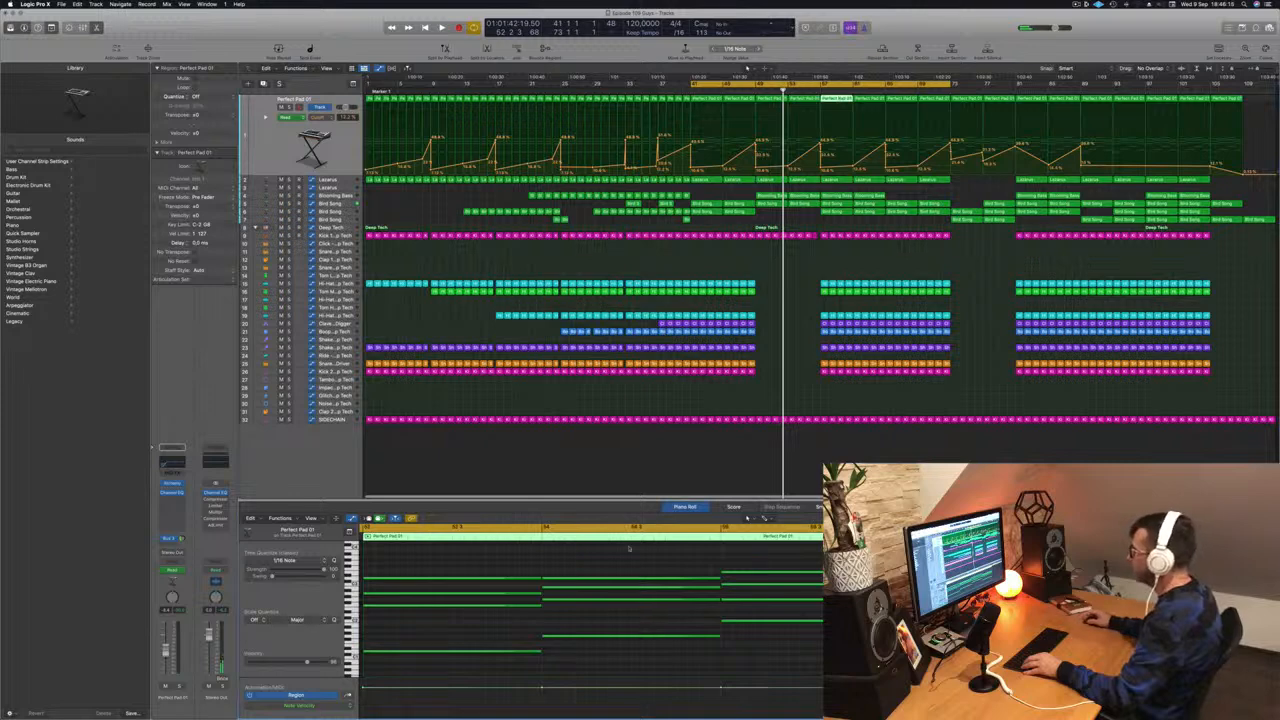
pyautogui.moveTo(509, 567); pyautogui.dragTo(990, 667)
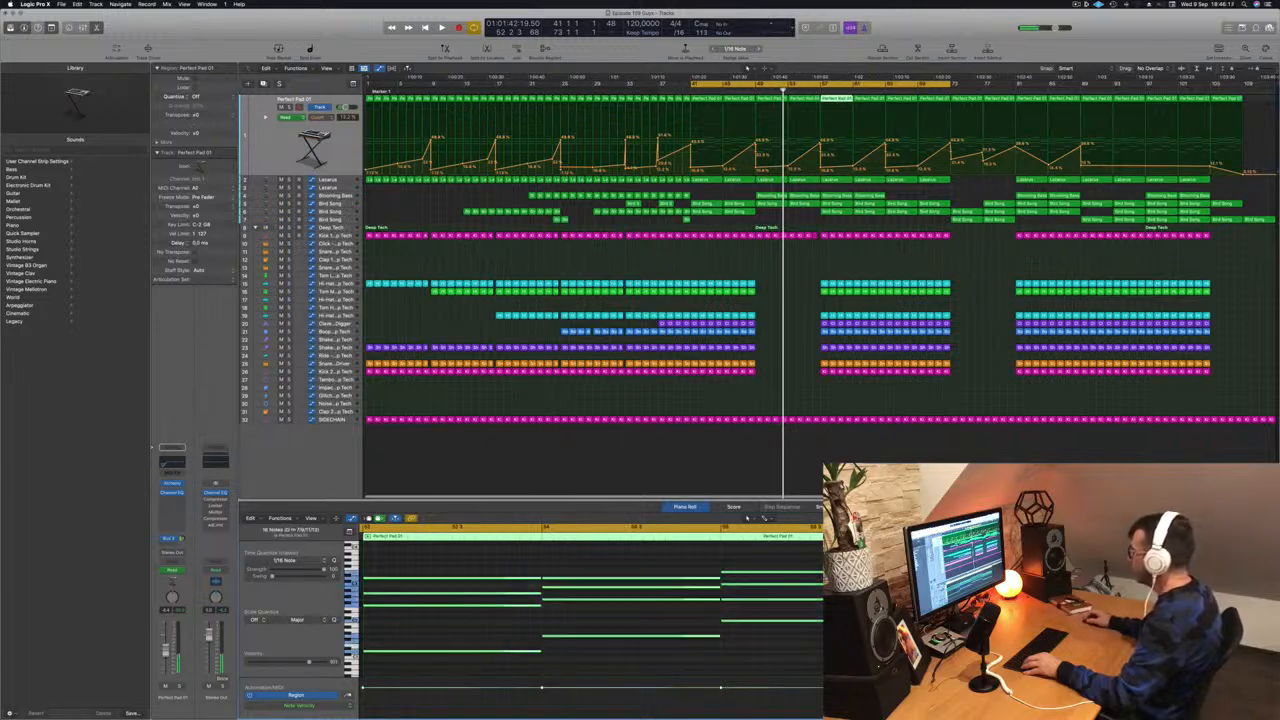
pyautogui.moveTo(892, 585); pyautogui.dragTo(729, 586)
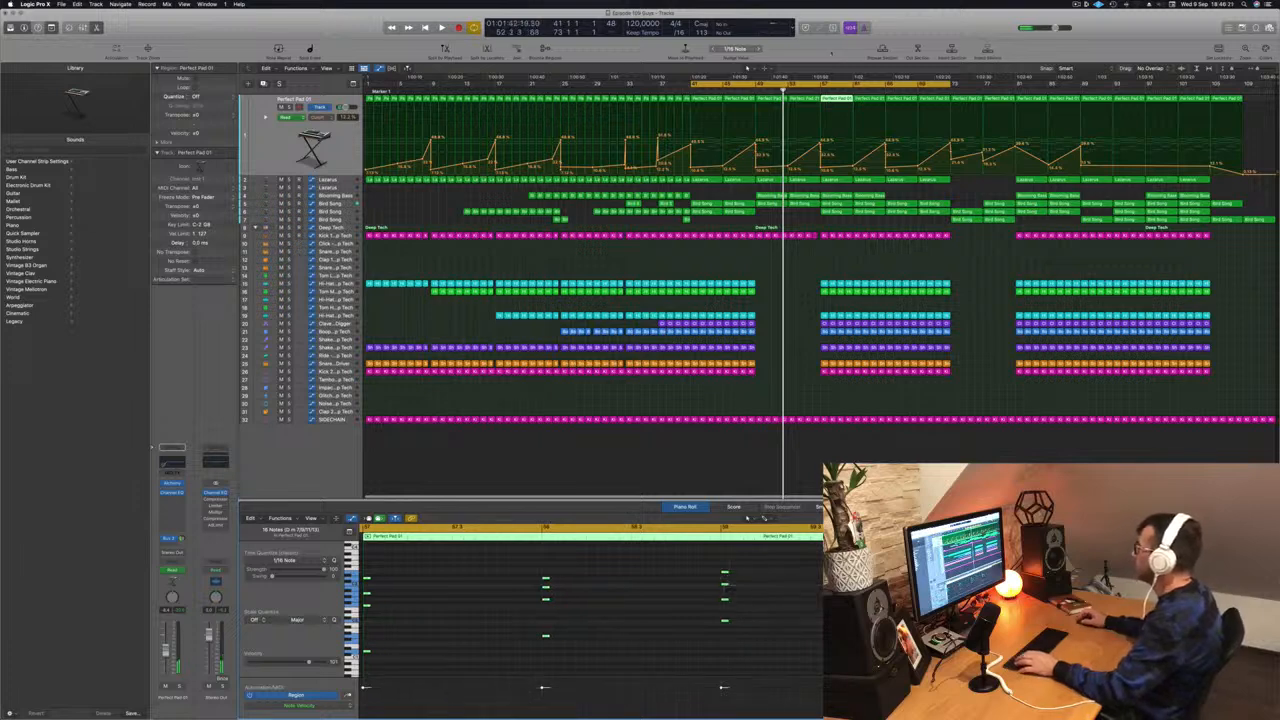
pyautogui.press('space')
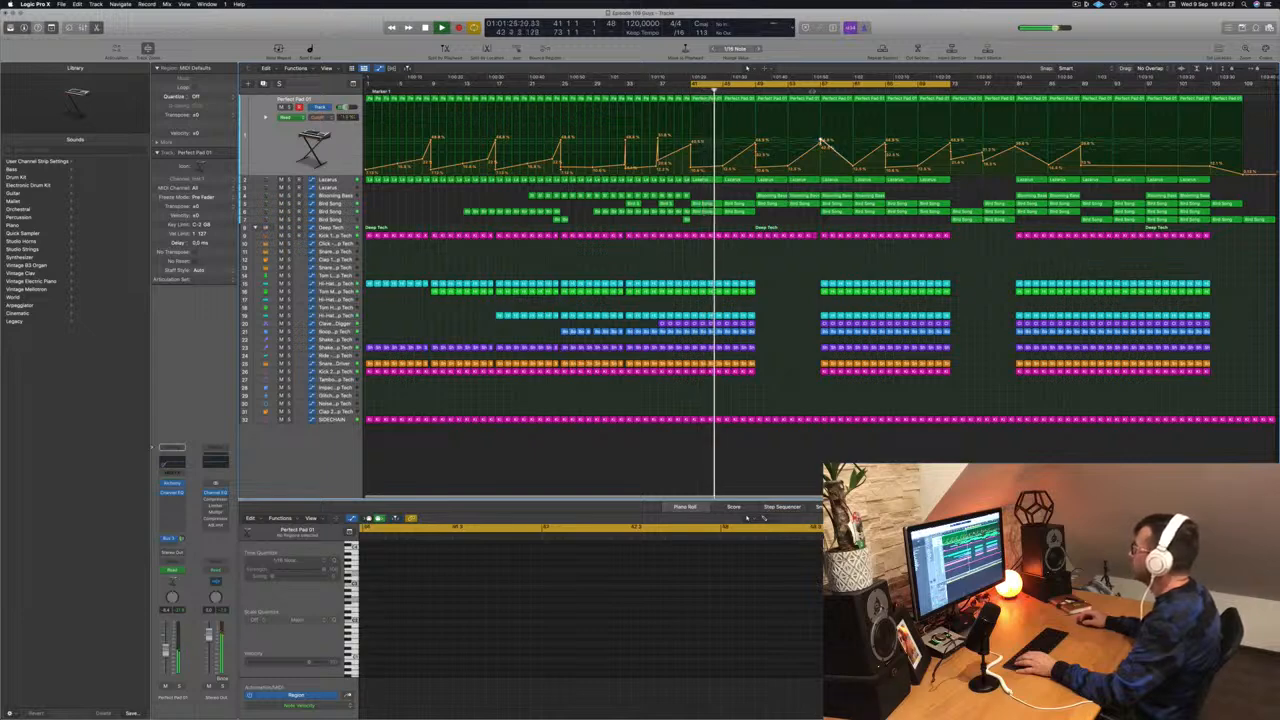
# - Narrow the cycle to bars 57 through 73 and play the section after the break
pyautogui.moveTo(692, 85); pyautogui.dragTo(820, 89)
pyautogui.press('space')
pyautogui.press('space')
pyautogui.scroll(1, 804, 277)
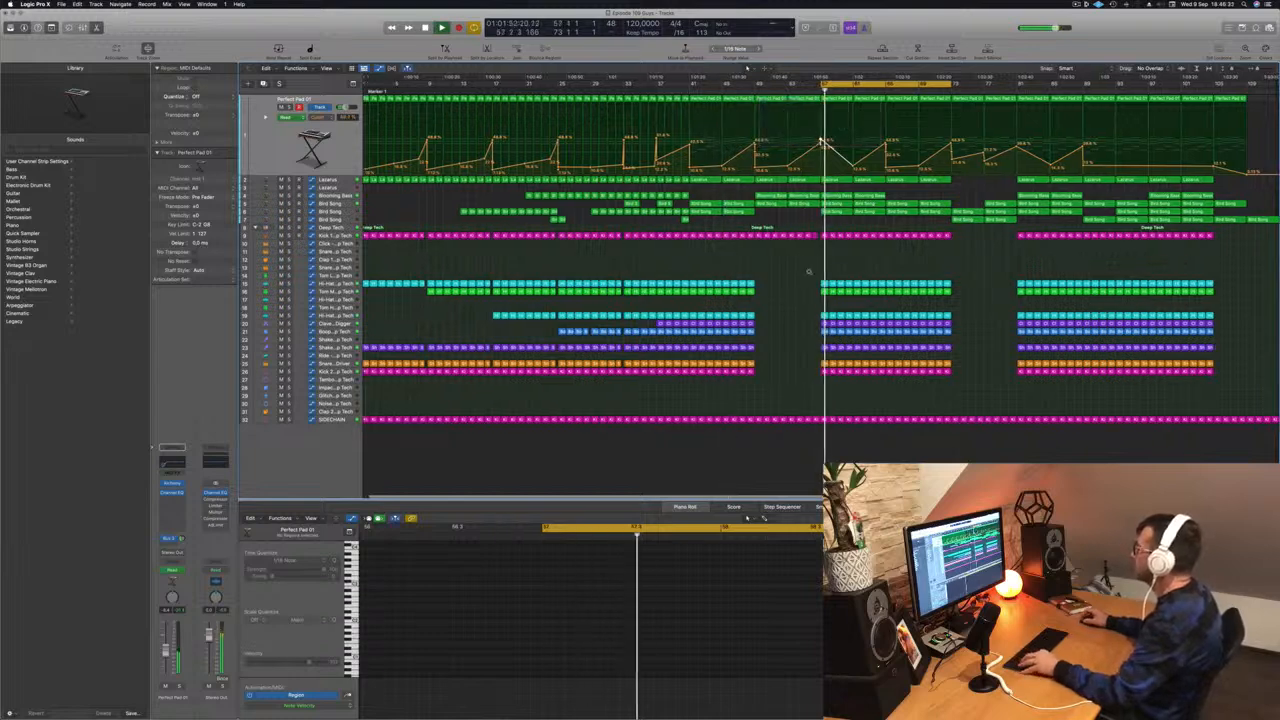
pyautogui.scroll(3, 804, 277)
pyautogui.press('space')
pyautogui.press('space')
pyautogui.scroll(-3, 866, 204)
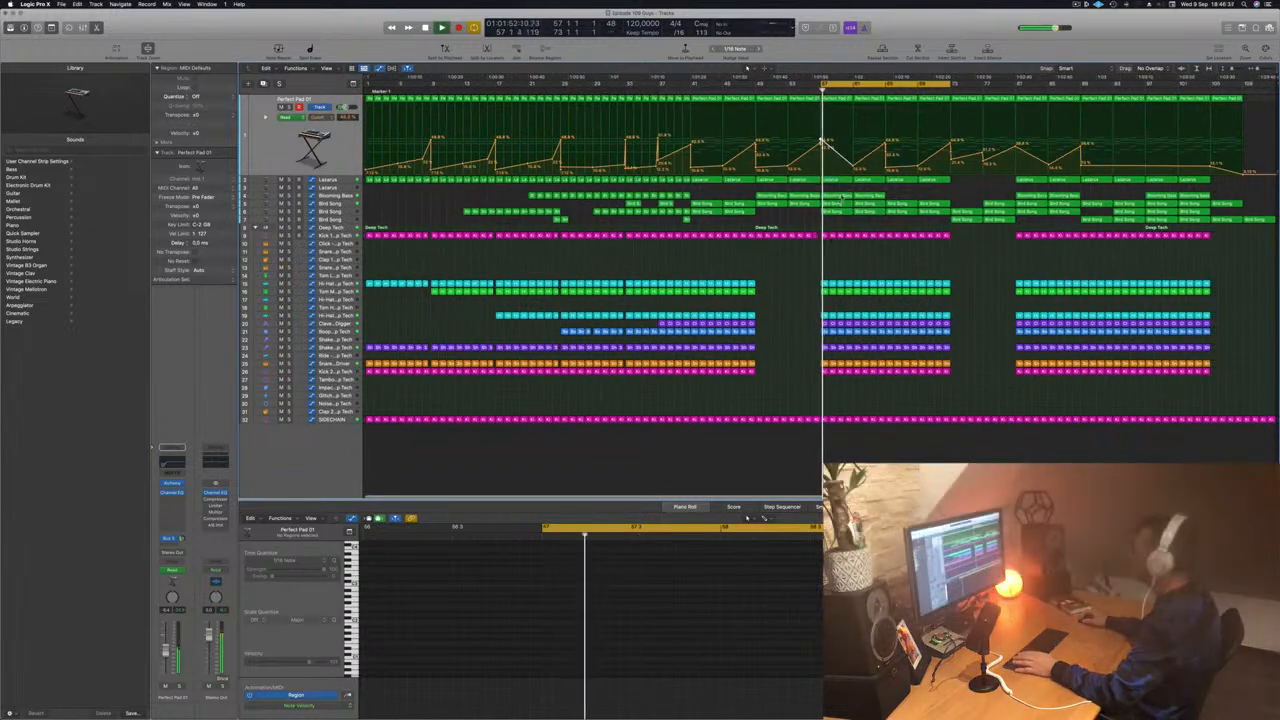
# - Delete the first Bird Song track's region at bar 57 and replay the cycle
pyautogui.click(836, 204)
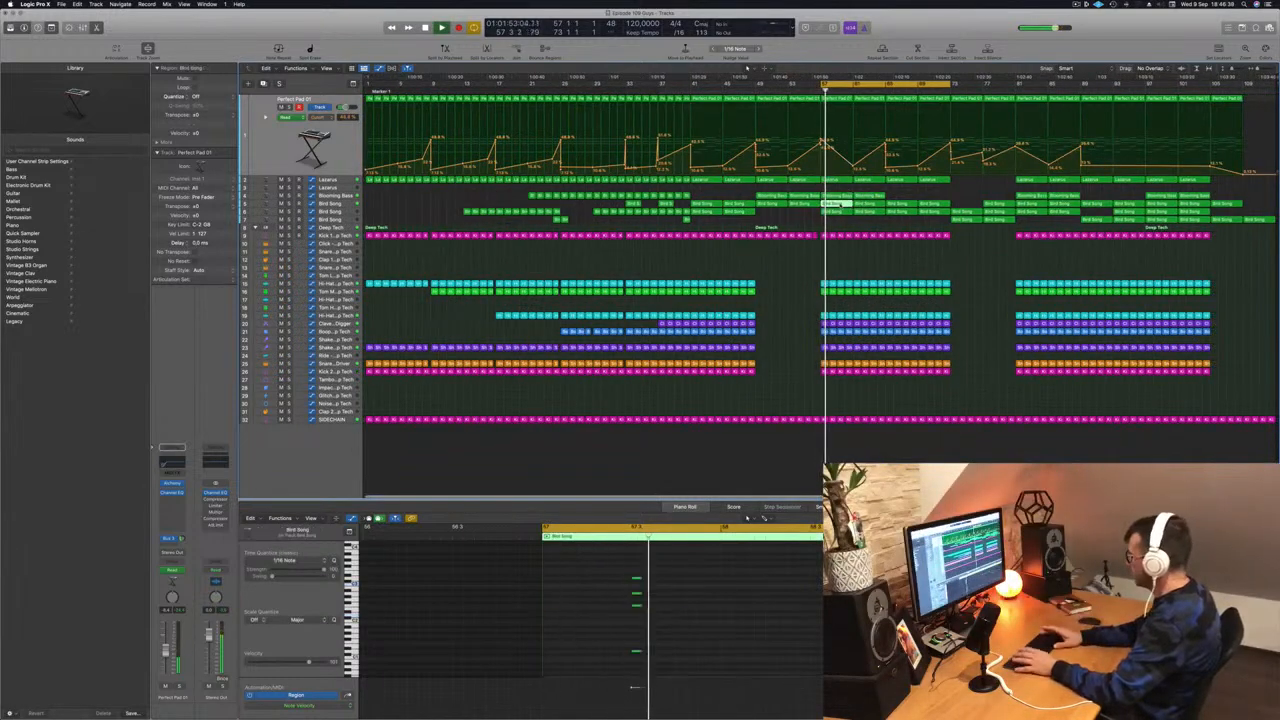
pyautogui.press('space')
pyautogui.press('BackSpace')
pyautogui.press('space')
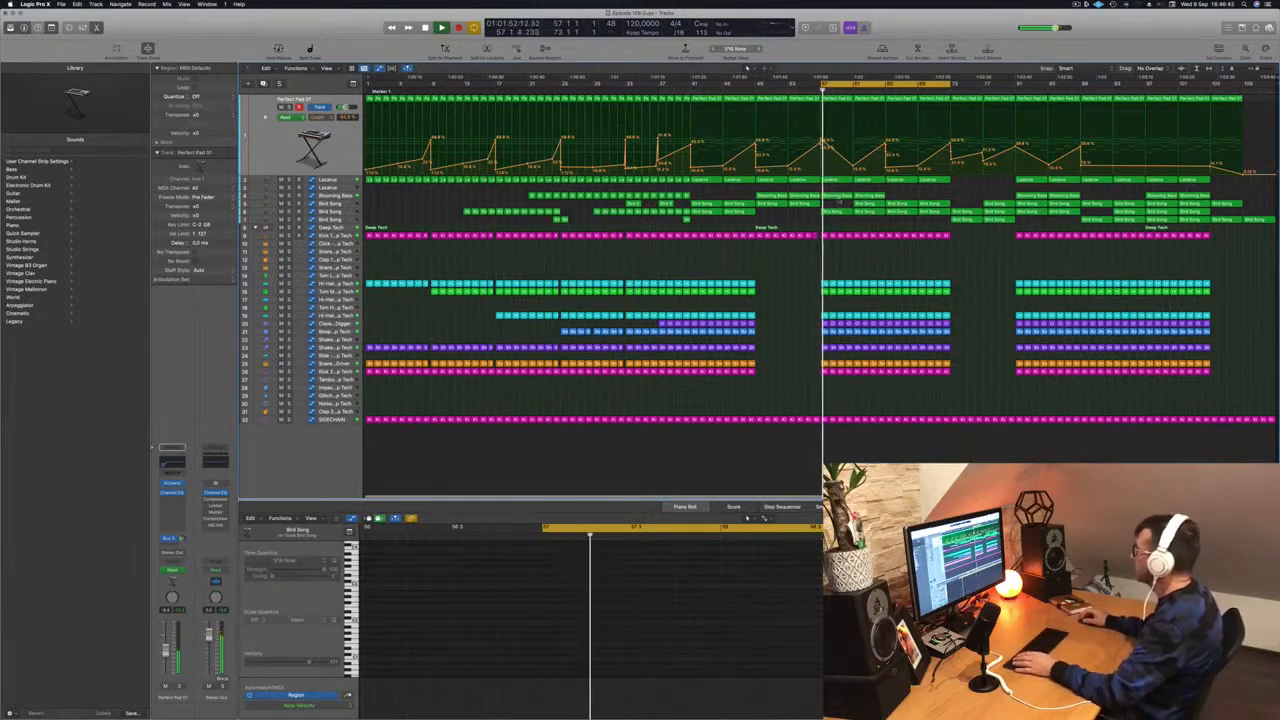
# - Listen to the Blooming Bass regions from bar 57 and insert a stereo Compressor on that track
pyautogui.click(836, 196)
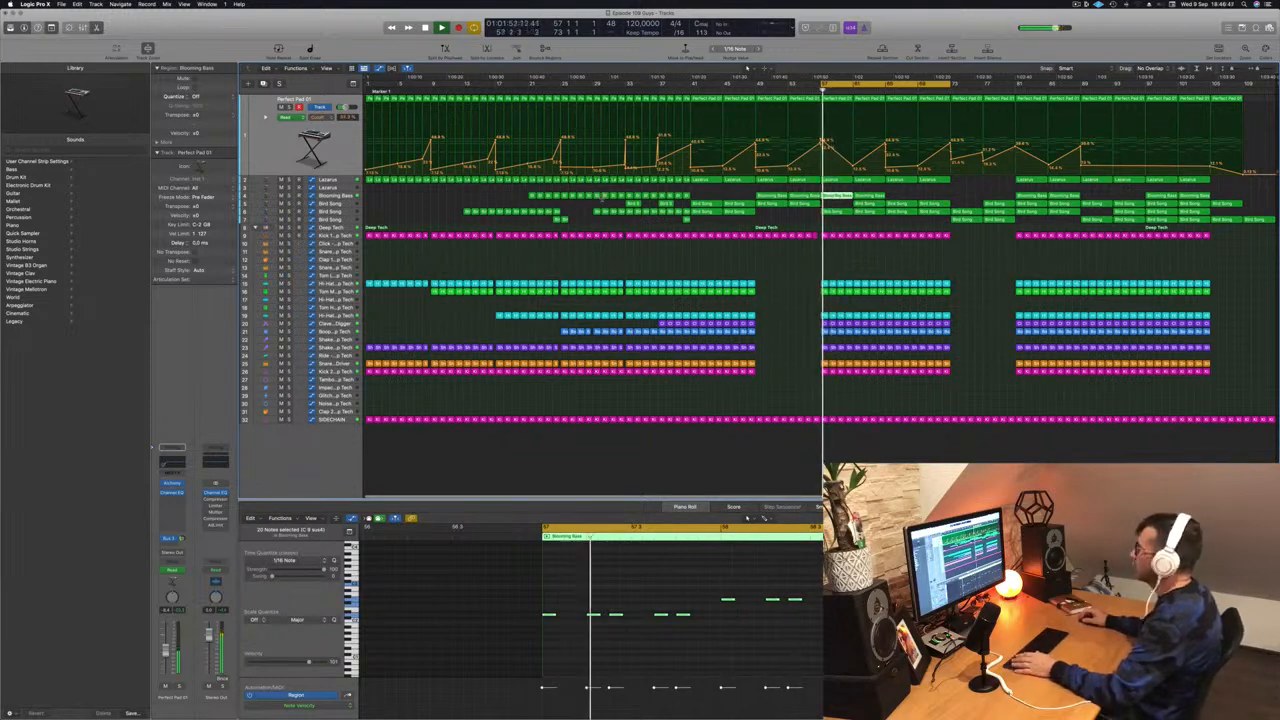
pyautogui.click(347, 198)
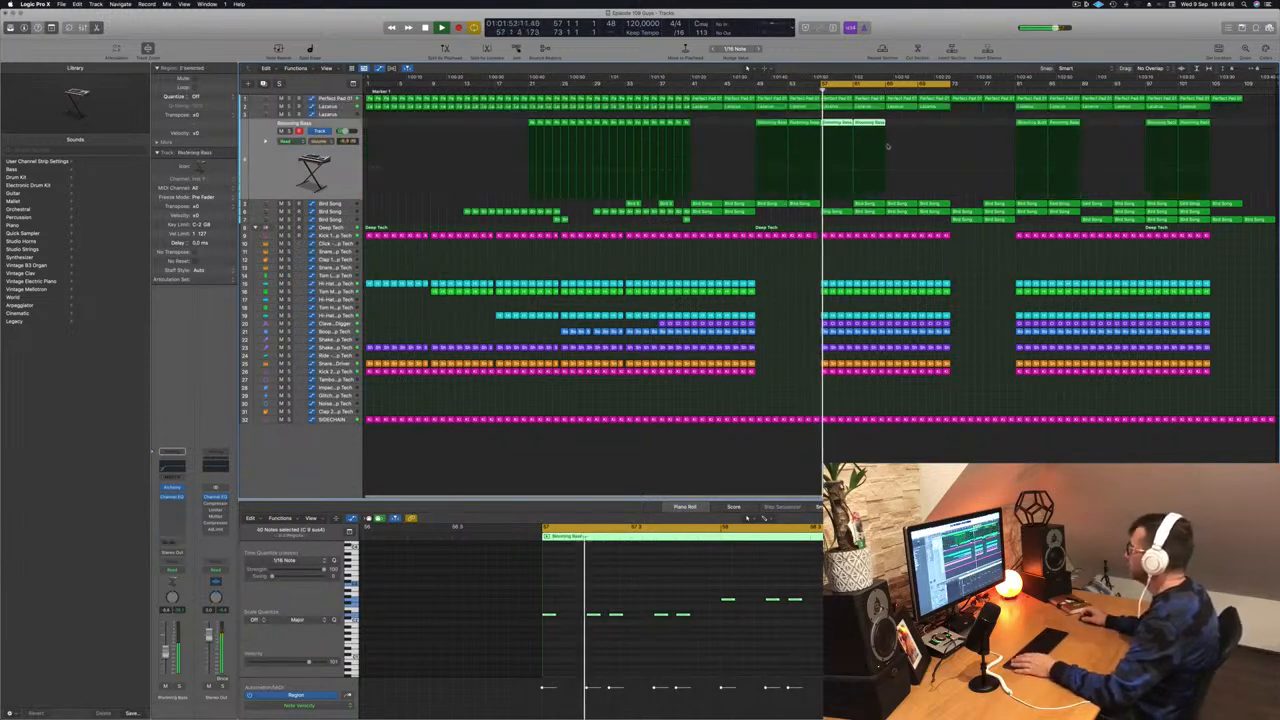
pyautogui.press('space')
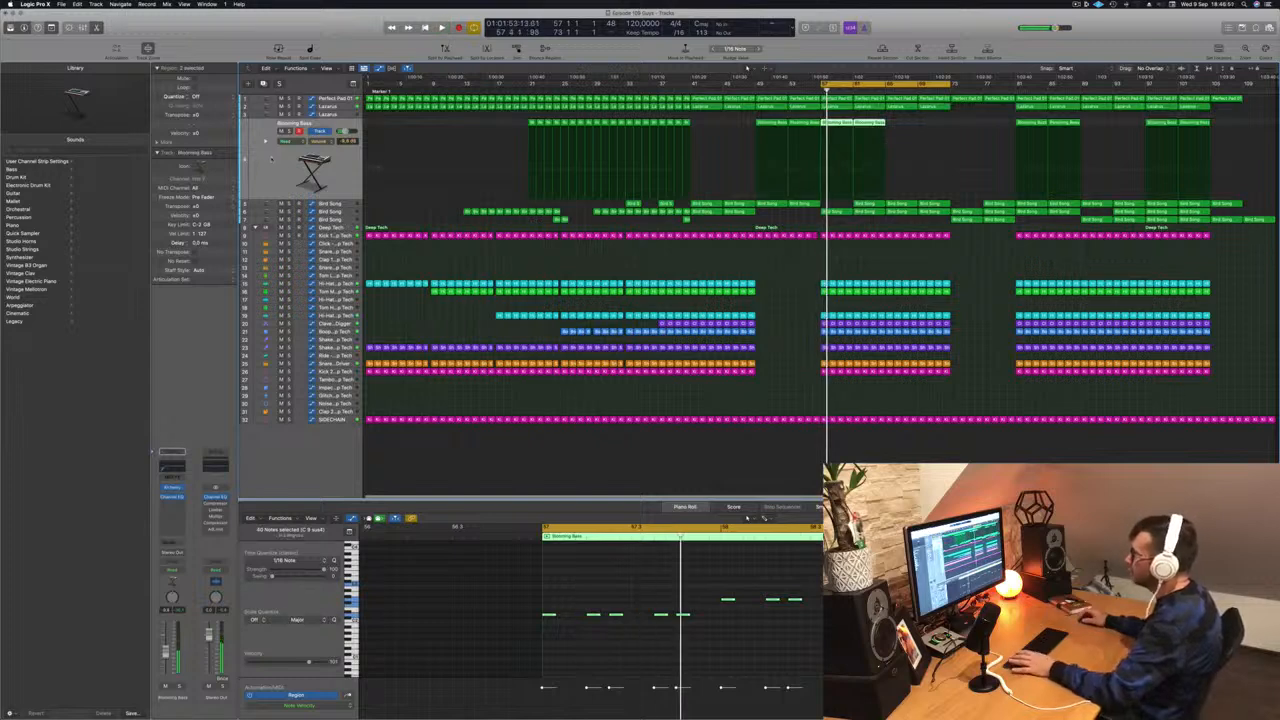
pyautogui.press('space')
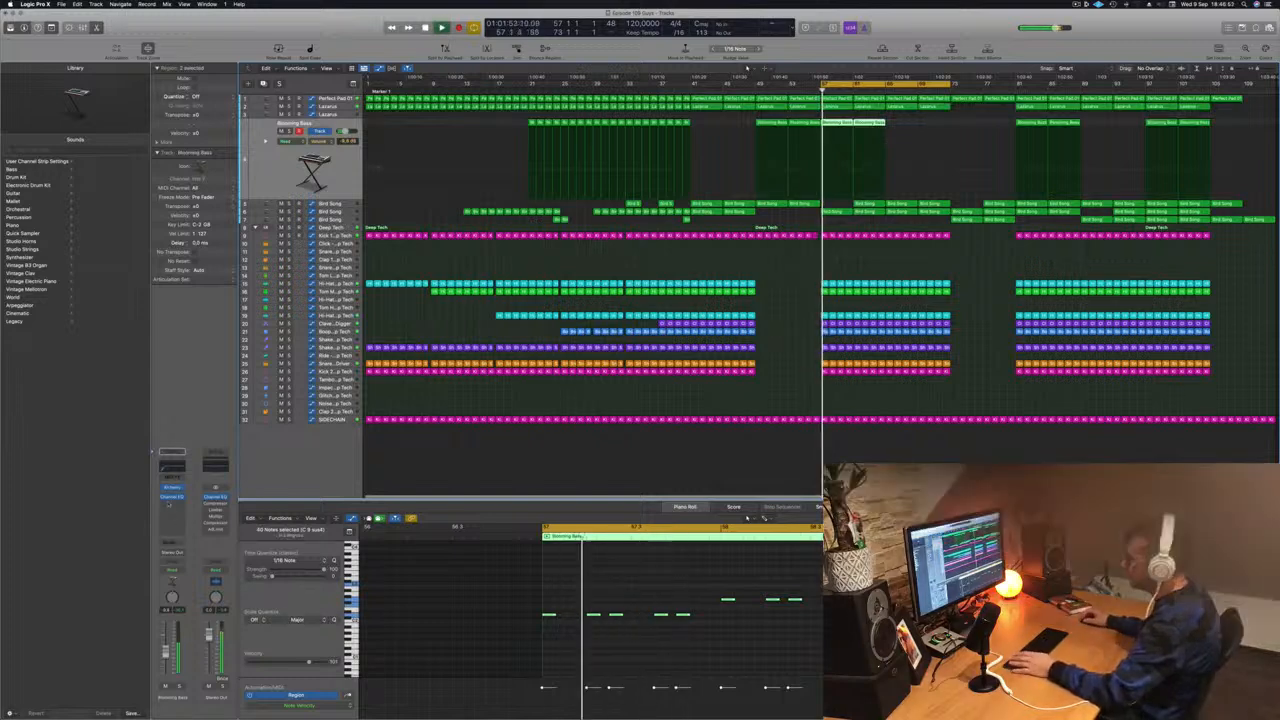
pyautogui.click(172, 503)
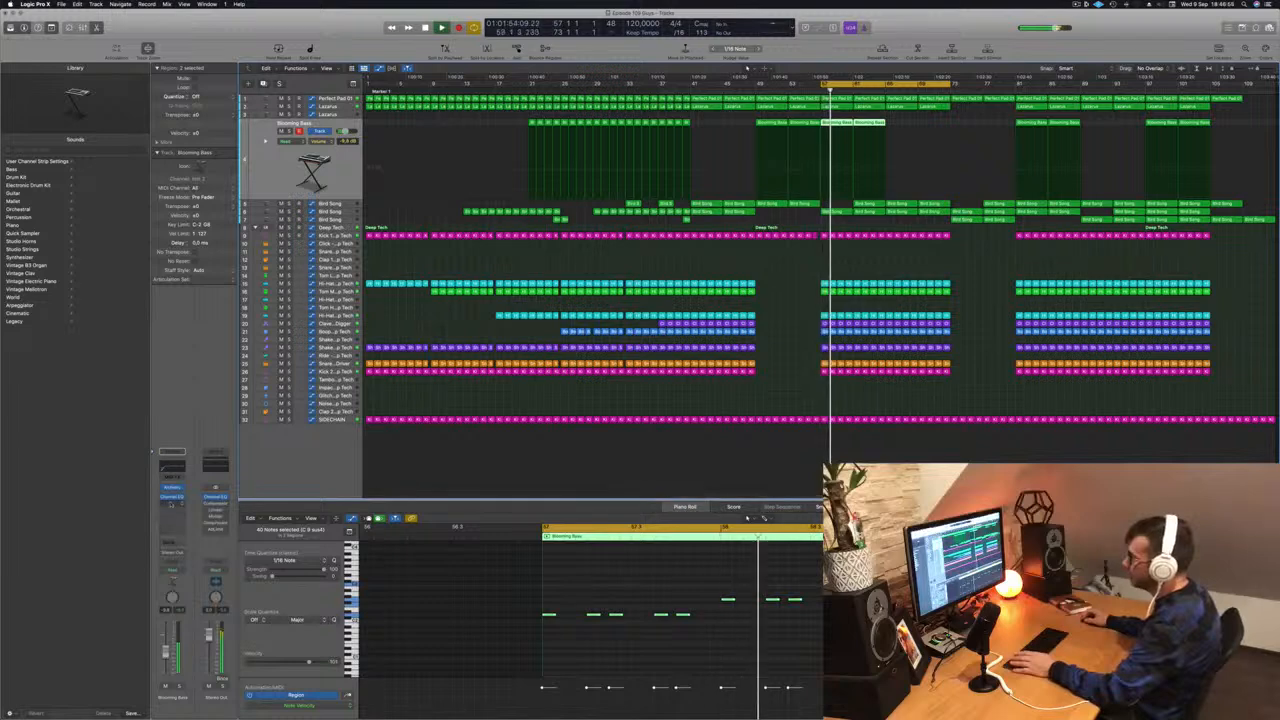
pyautogui.moveTo(180, 528)
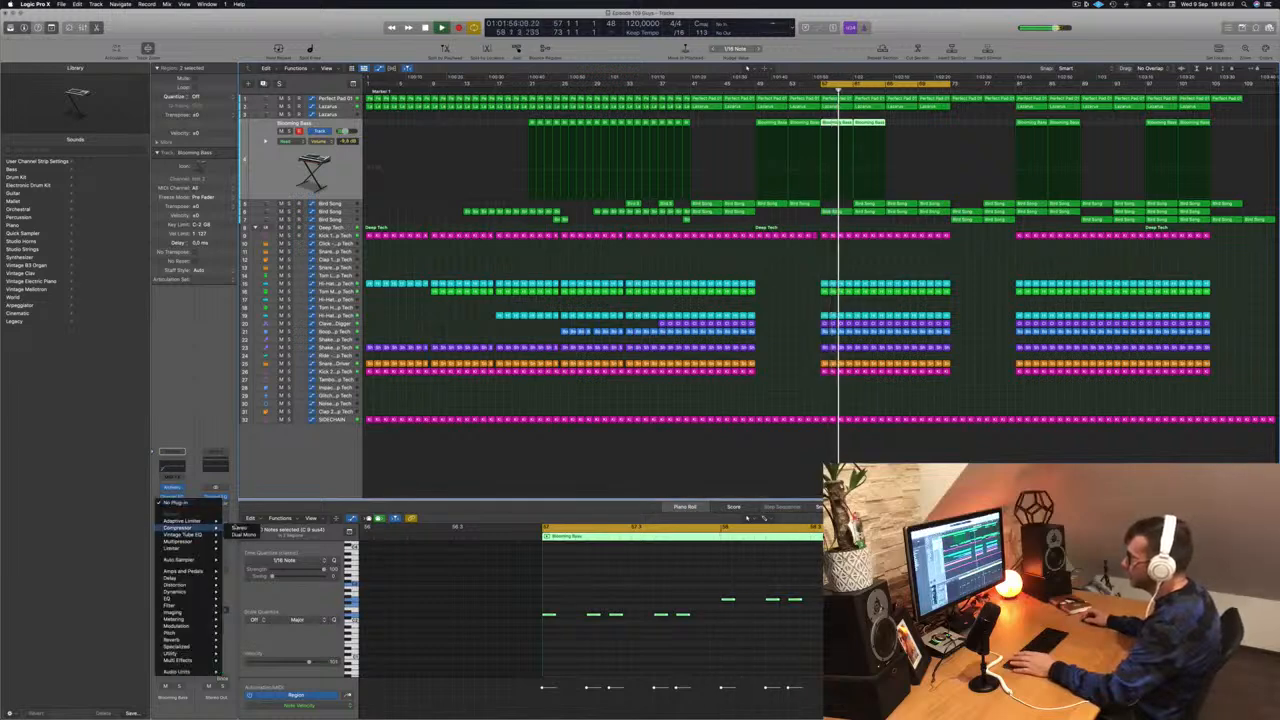
pyautogui.click(238, 528)
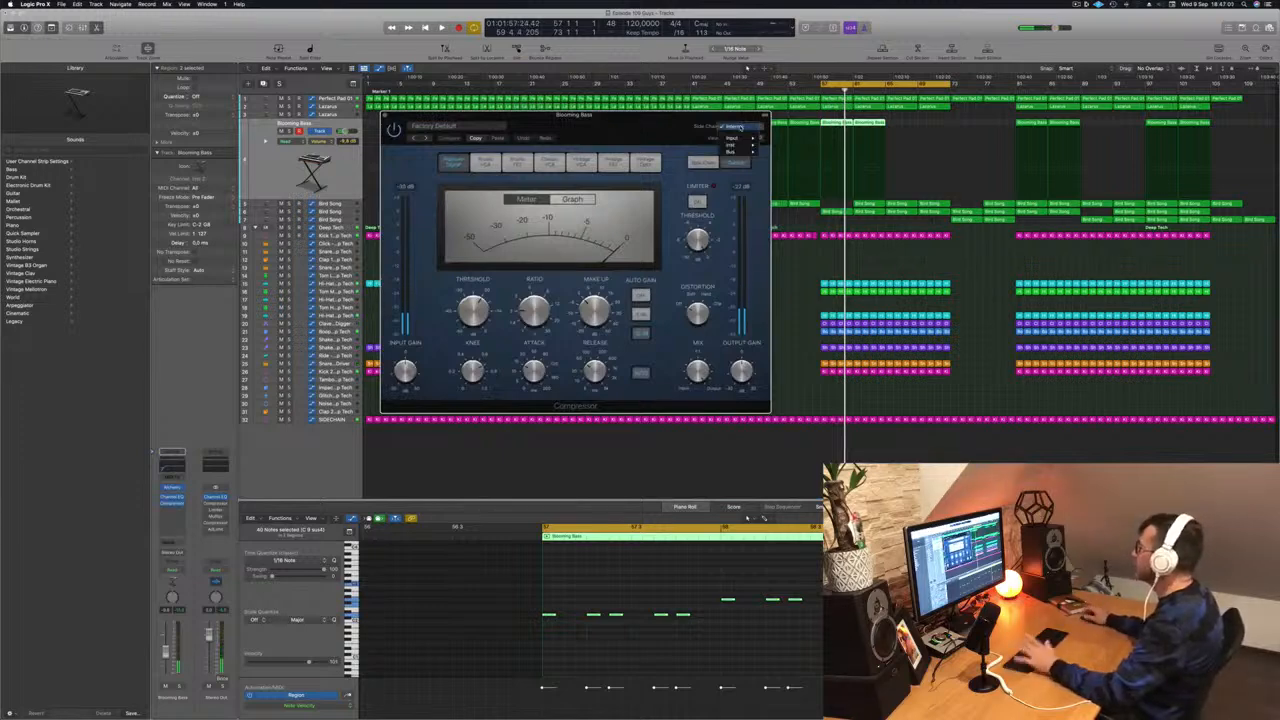
# - Set the Blooming Bass compressor's side chain to Kick 1 - Deep Tech (Inst 9) and close its window
pyautogui.moveTo(740, 152)
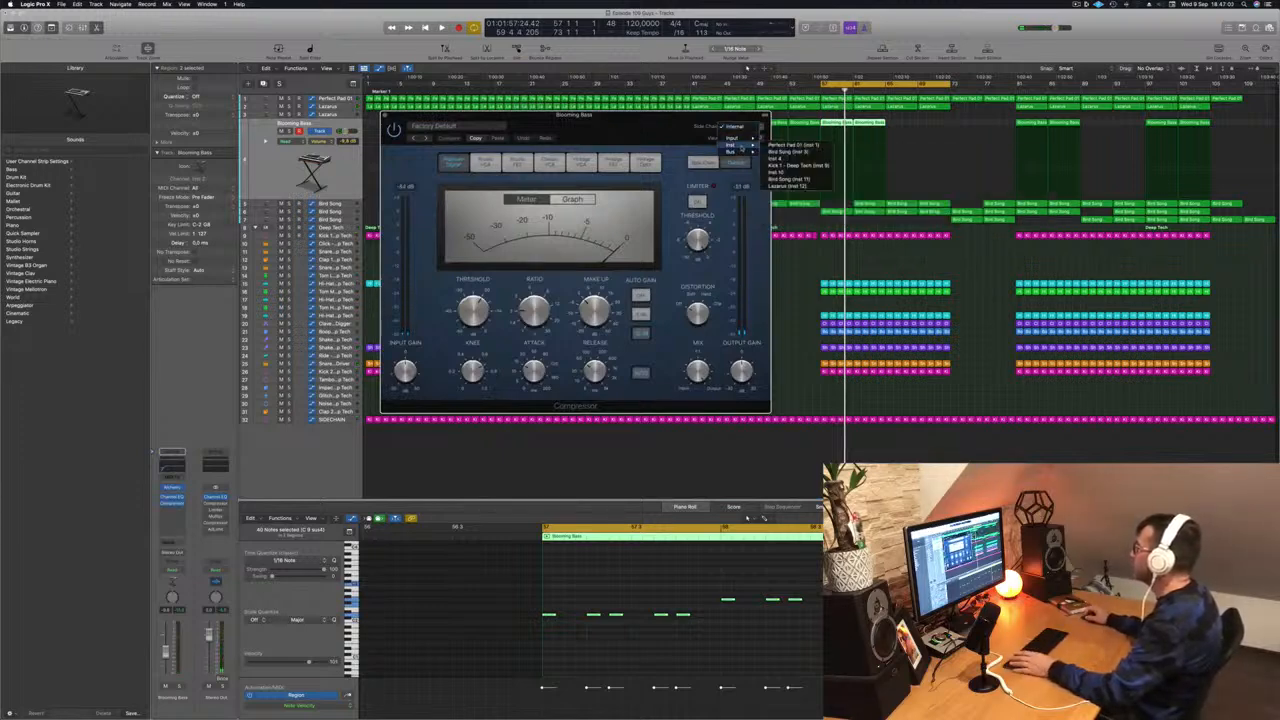
pyautogui.click(787, 167)
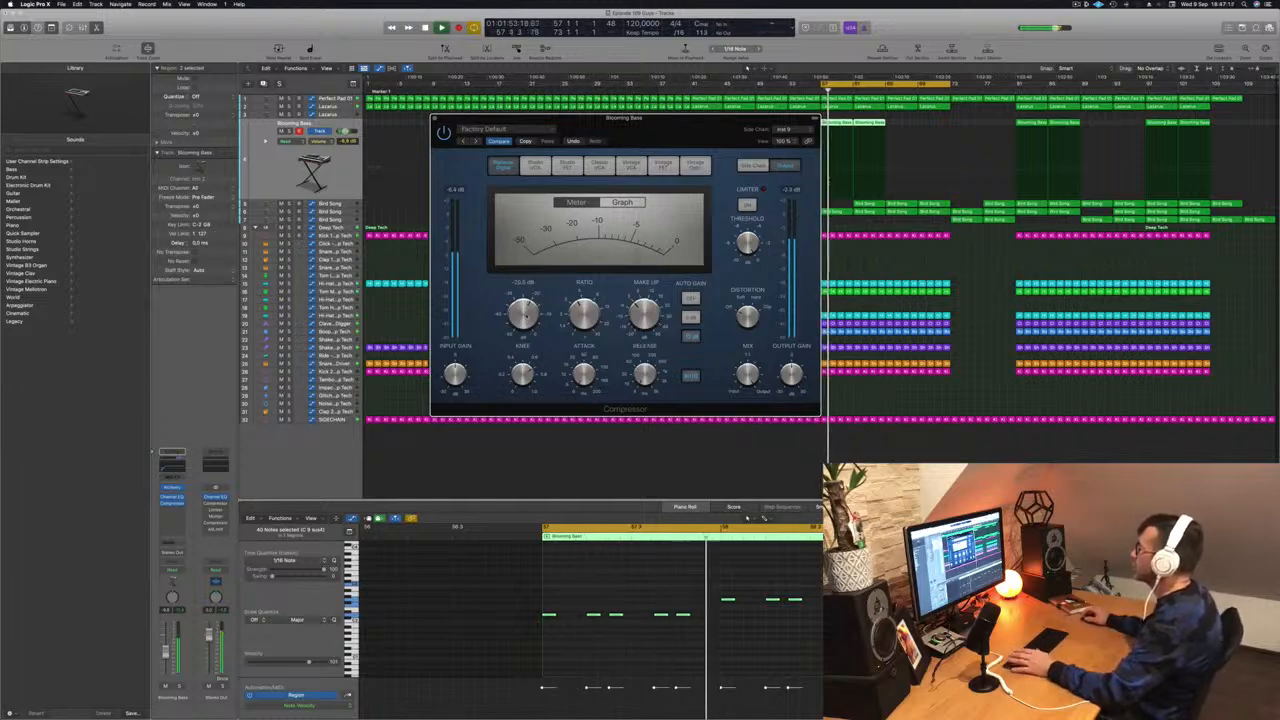
pyautogui.moveTo(654, 132); pyautogui.dragTo(737, 154)
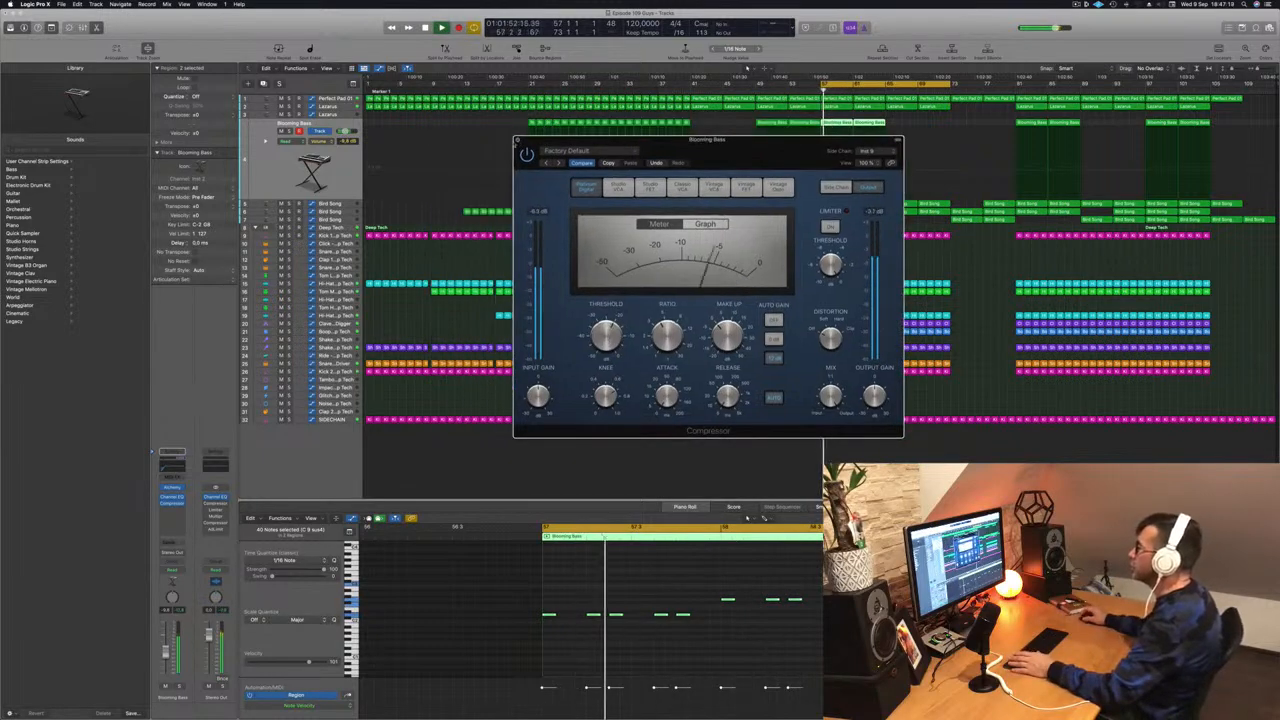
pyautogui.click(518, 140)
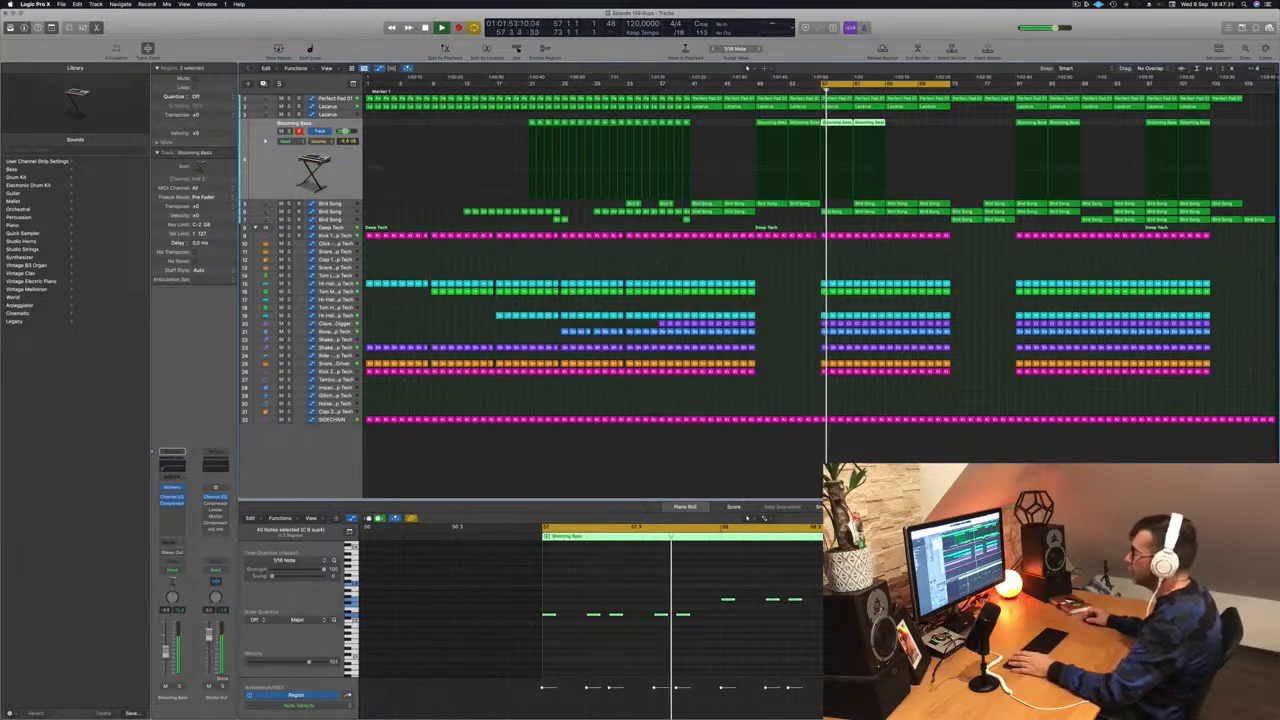
# - Add a second stereo Compressor to the Blooming Bass track with the Vintage Opto model and play the cycle through it
pyautogui.press('space')
pyautogui.click(178, 511)
pyautogui.click(182, 522)
pyautogui.click(178, 510)
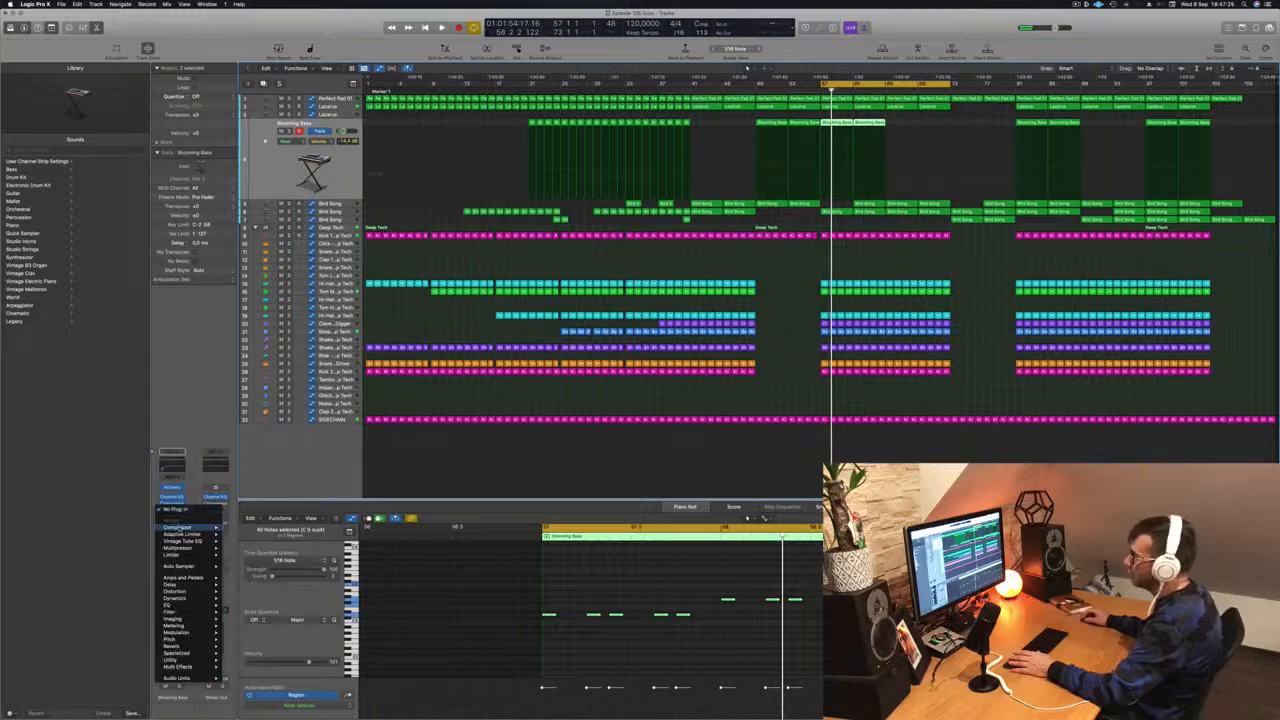
pyautogui.click(242, 527)
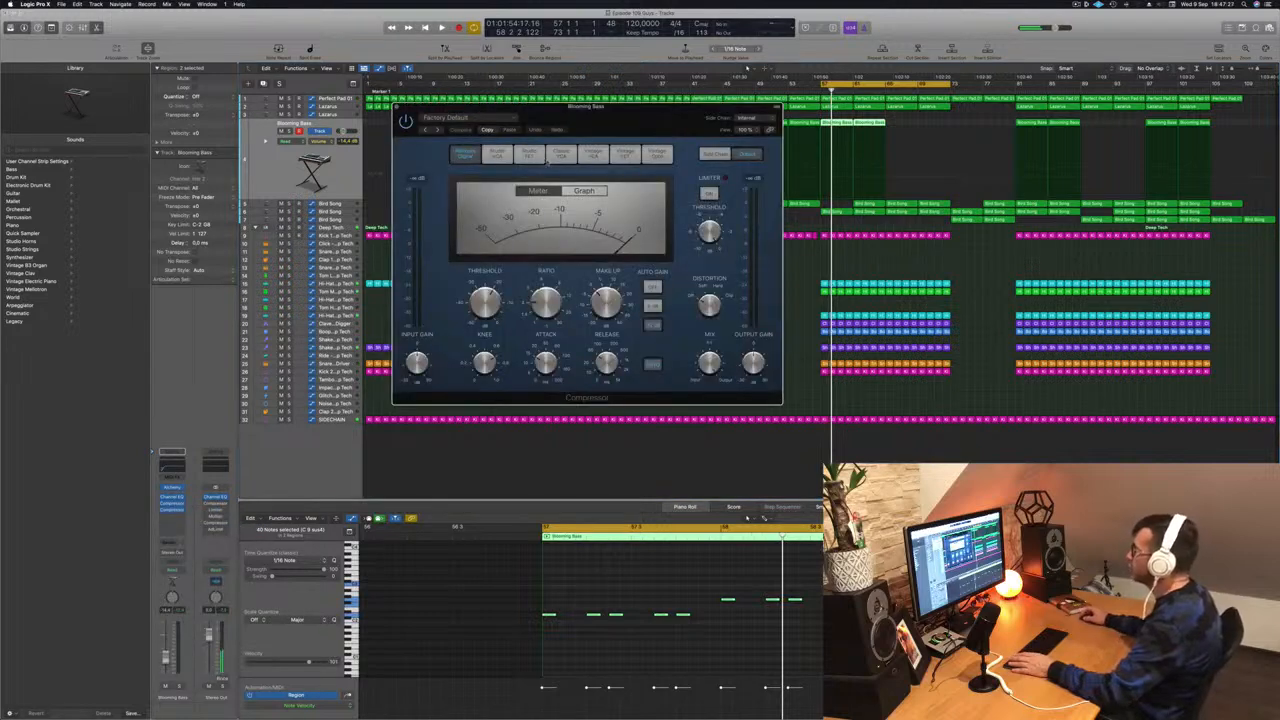
pyautogui.click(657, 154)
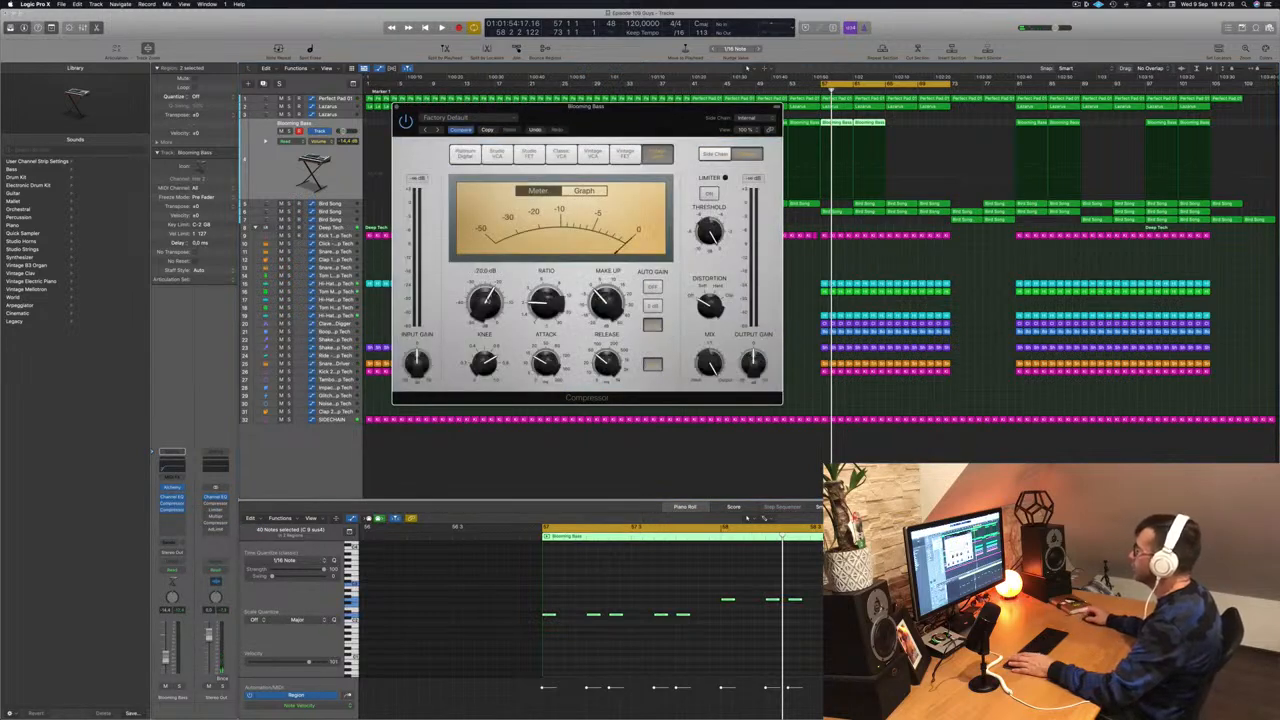
pyautogui.press('space')
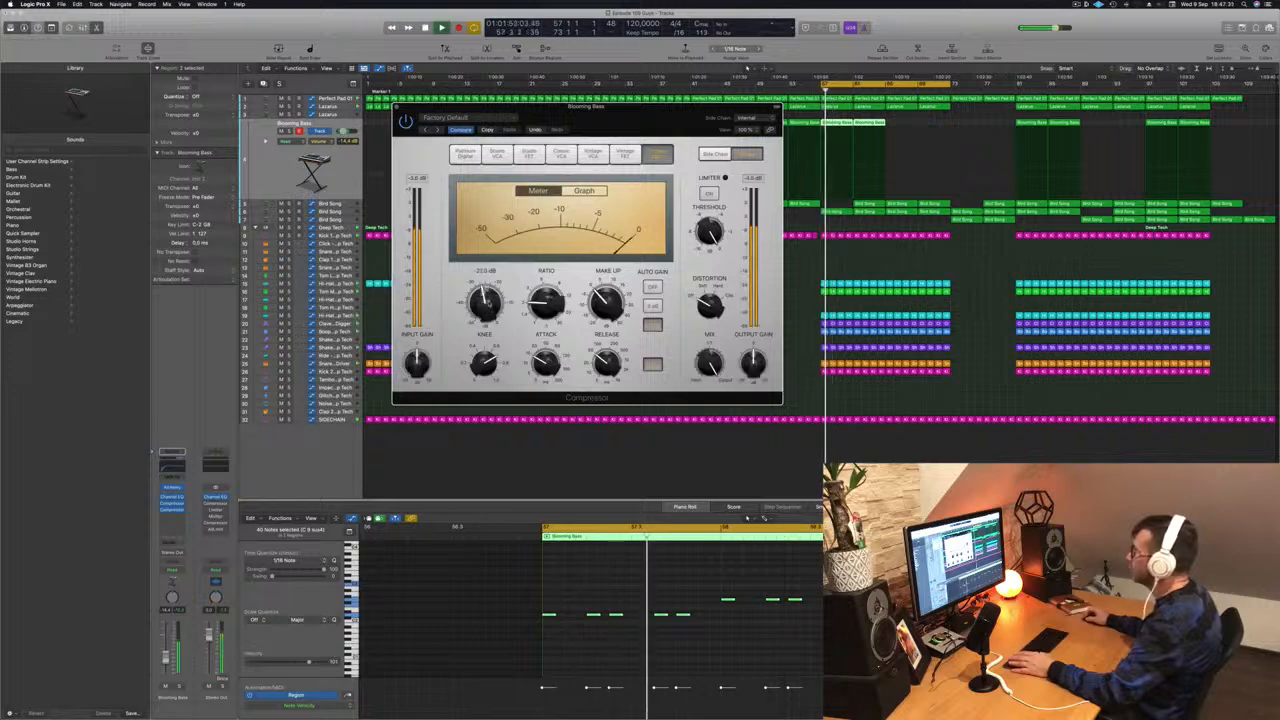
pyautogui.moveTo(627, 124); pyautogui.dragTo(607, 156)
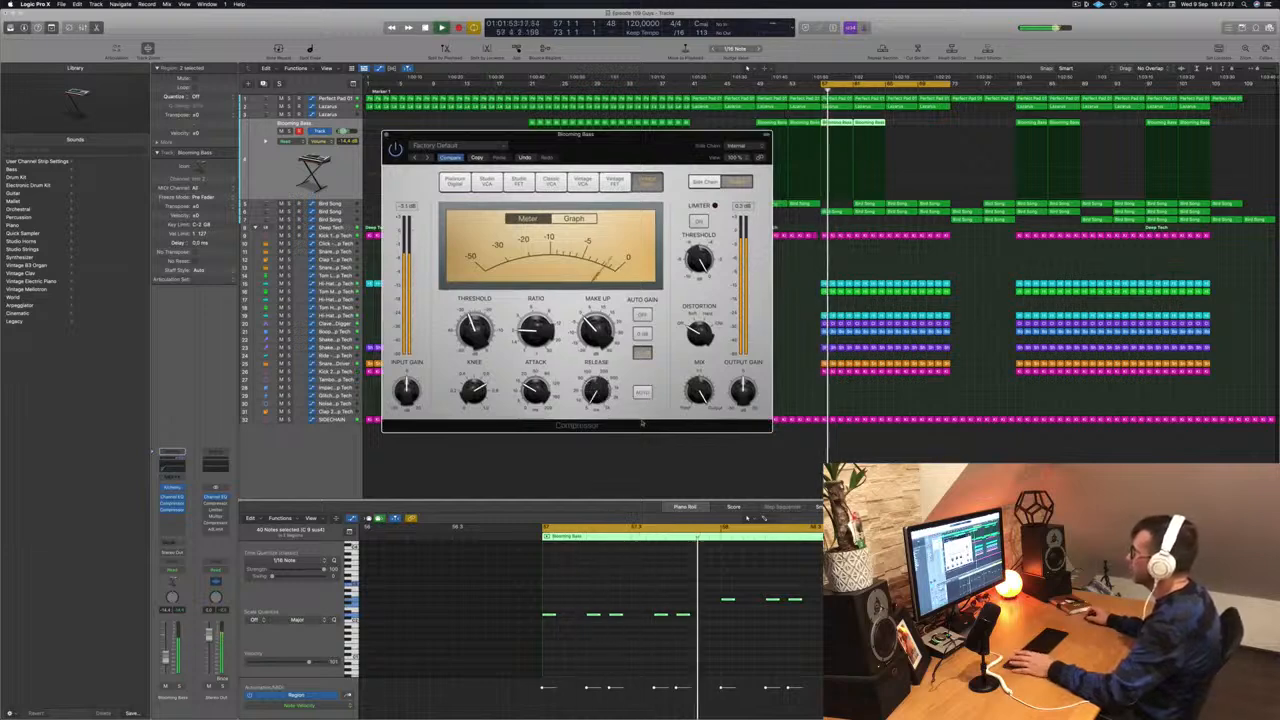
# - Close the second compressor and adjust the cutoff of the Blooming Bass track's Alchemy instrument while the cycle plays
pyautogui.moveTo(581, 158); pyautogui.dragTo(646, 152)
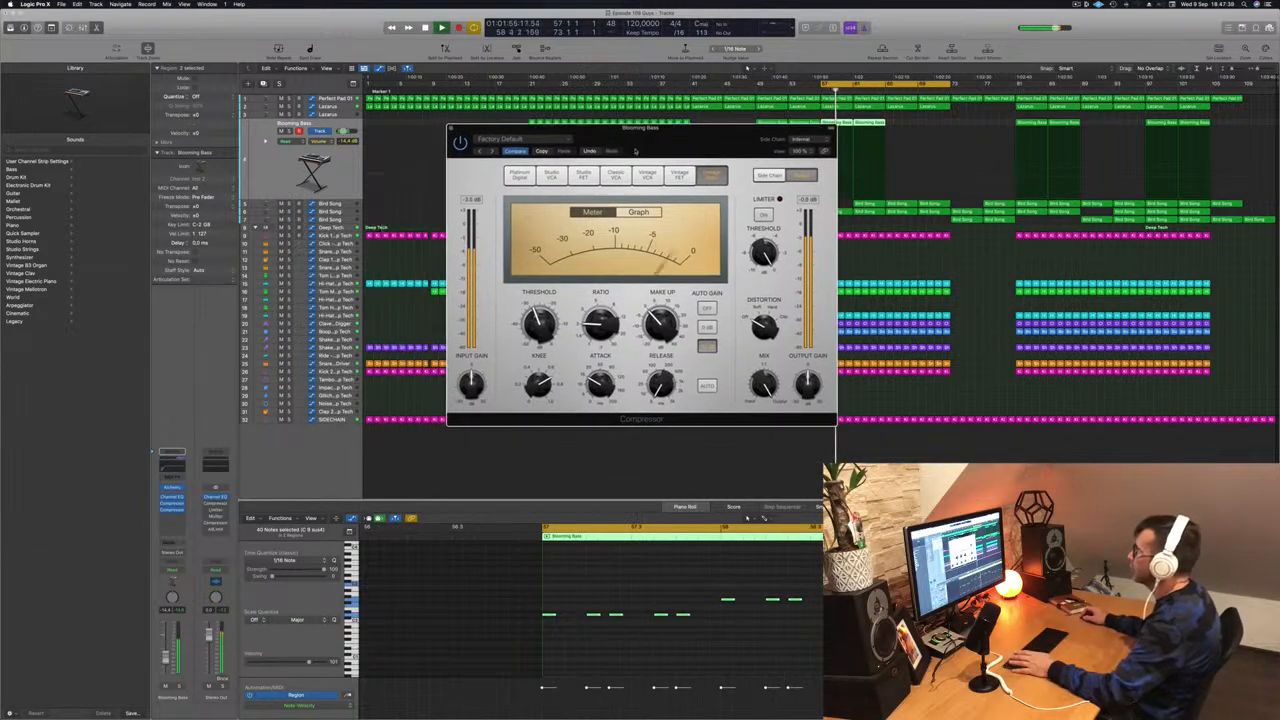
pyautogui.click(450, 129)
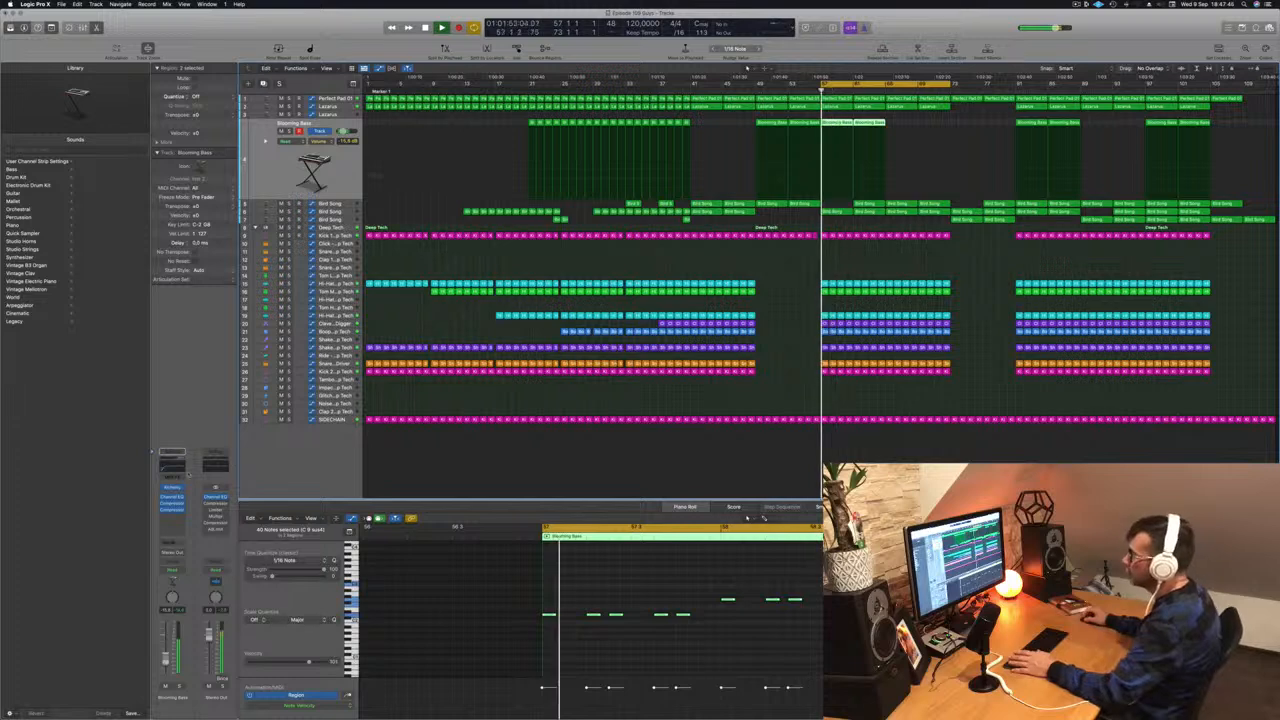
pyautogui.click(174, 487)
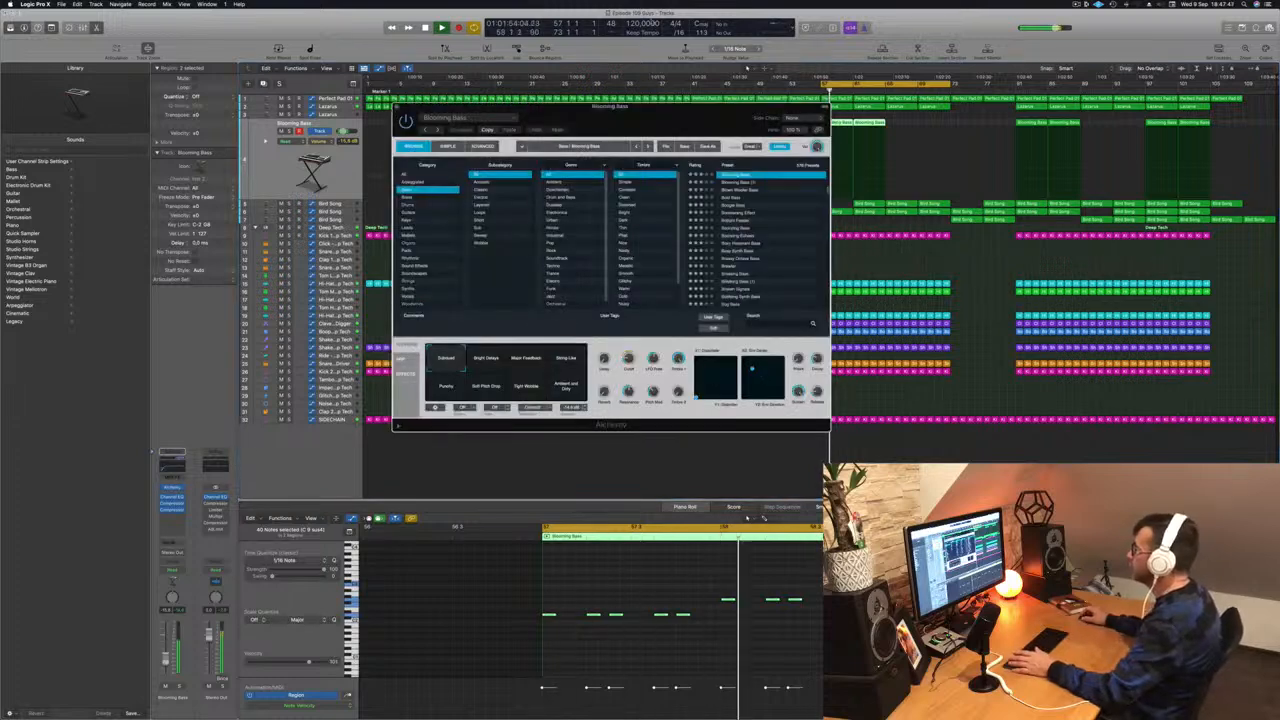
pyautogui.moveTo(727, 113); pyautogui.dragTo(677, 115)
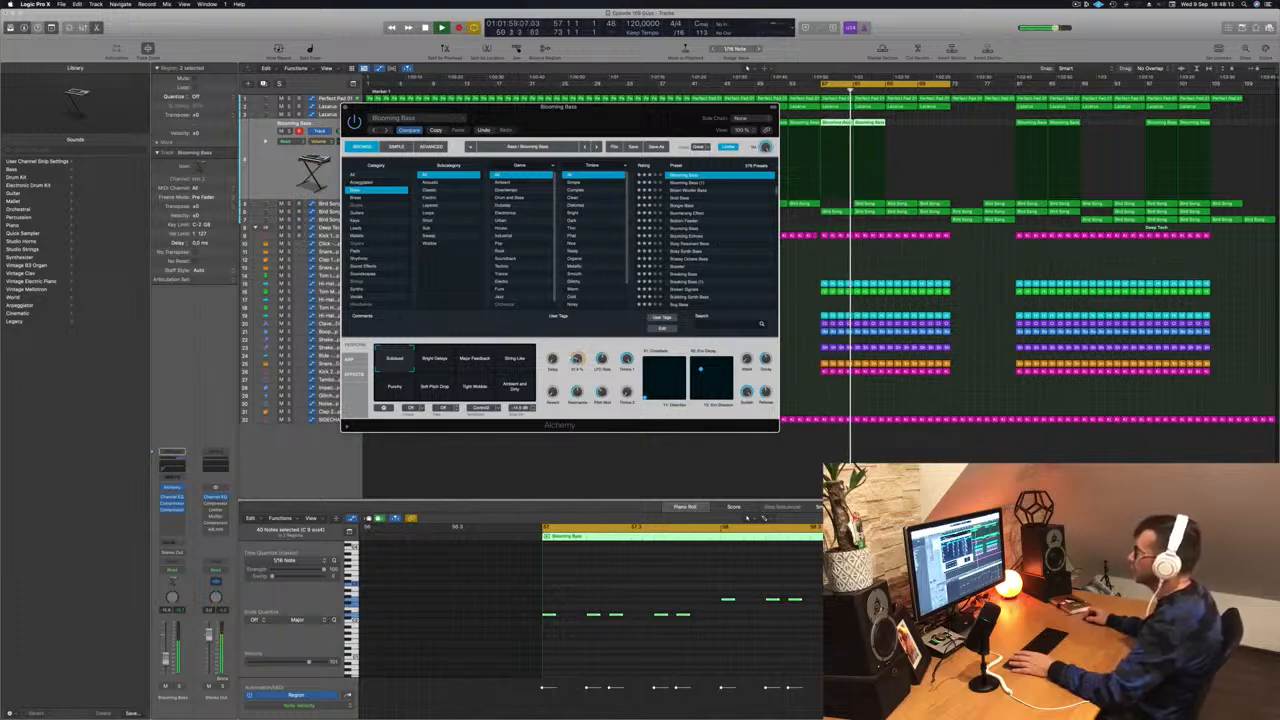
pyautogui.click(346, 108)
pyautogui.press('space')
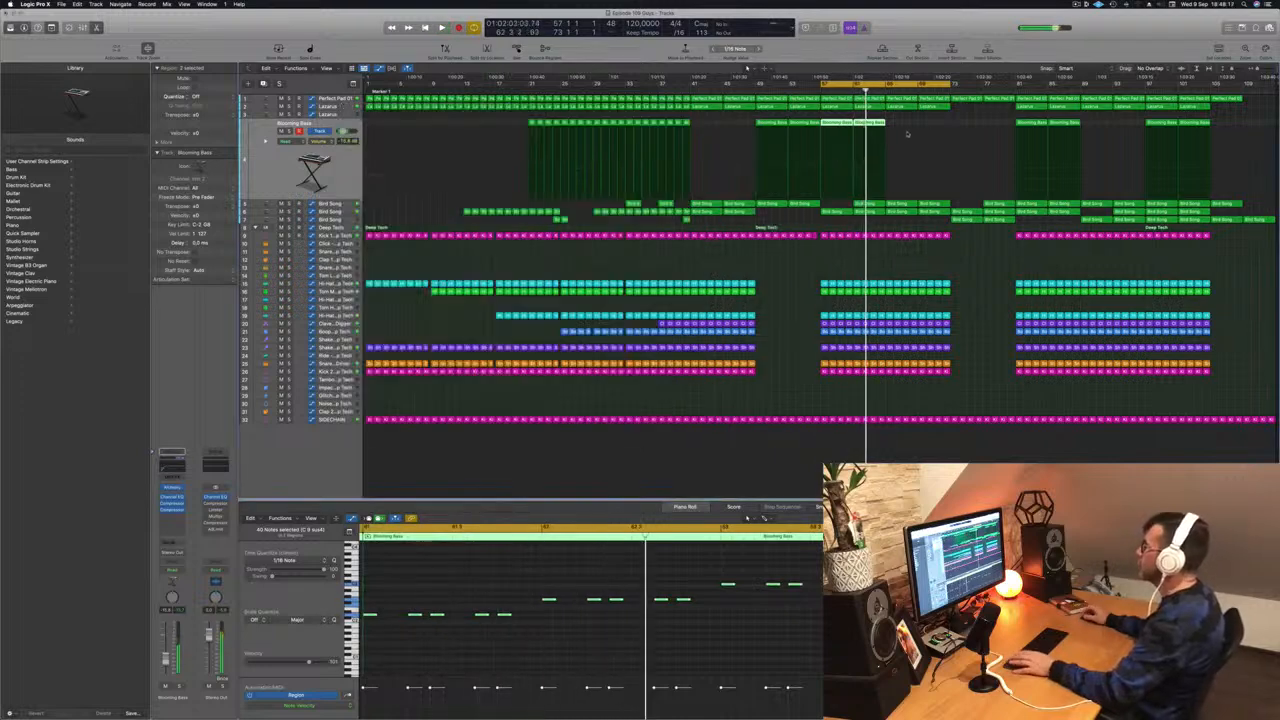
# - Lower the Blooming Bass track's volume to about -23 dB and replay the cycle from bar 57
pyautogui.press('space')
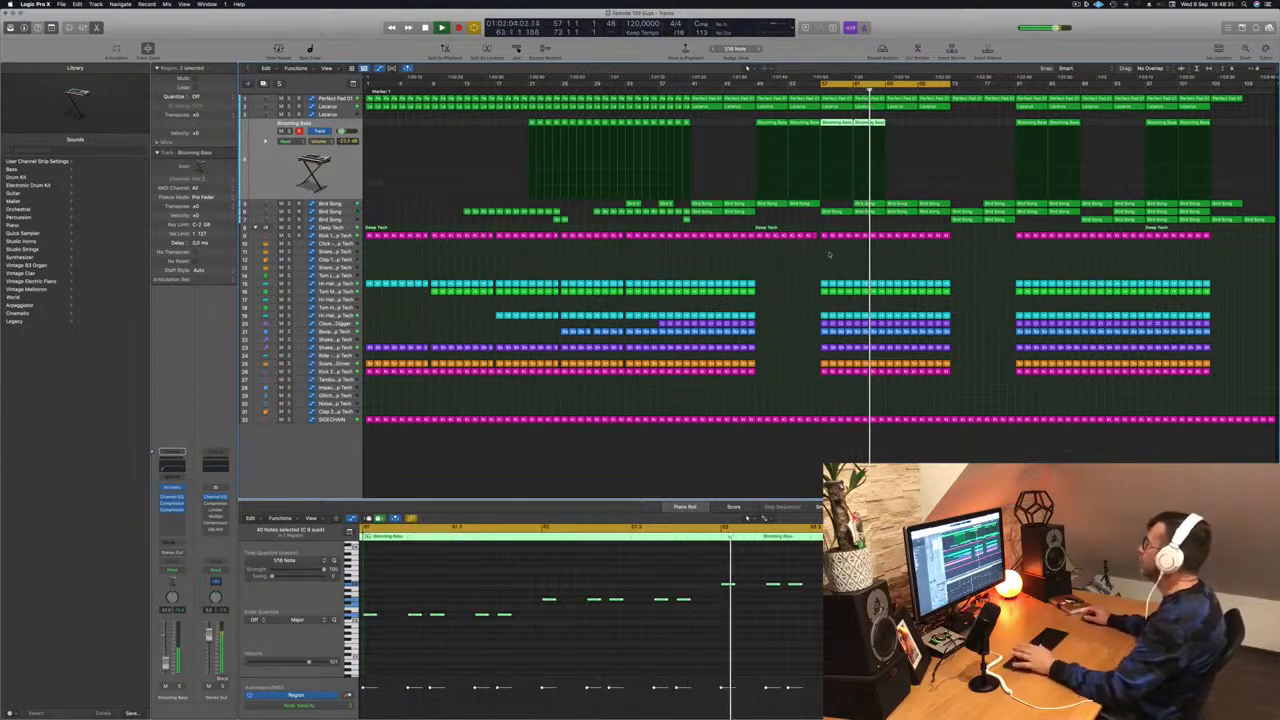
pyautogui.press('space')
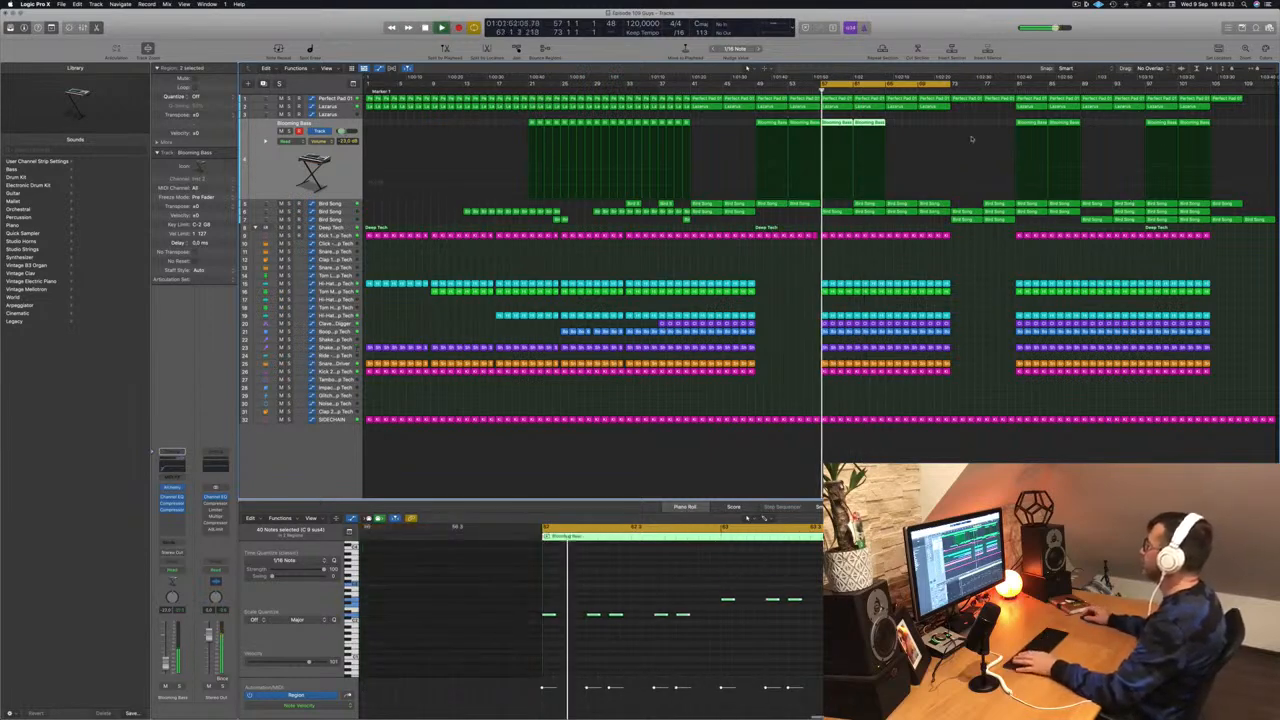
pyautogui.click(1077, 4)
pyautogui.moveTo(956, 24); pyautogui.dragTo(959, 24)
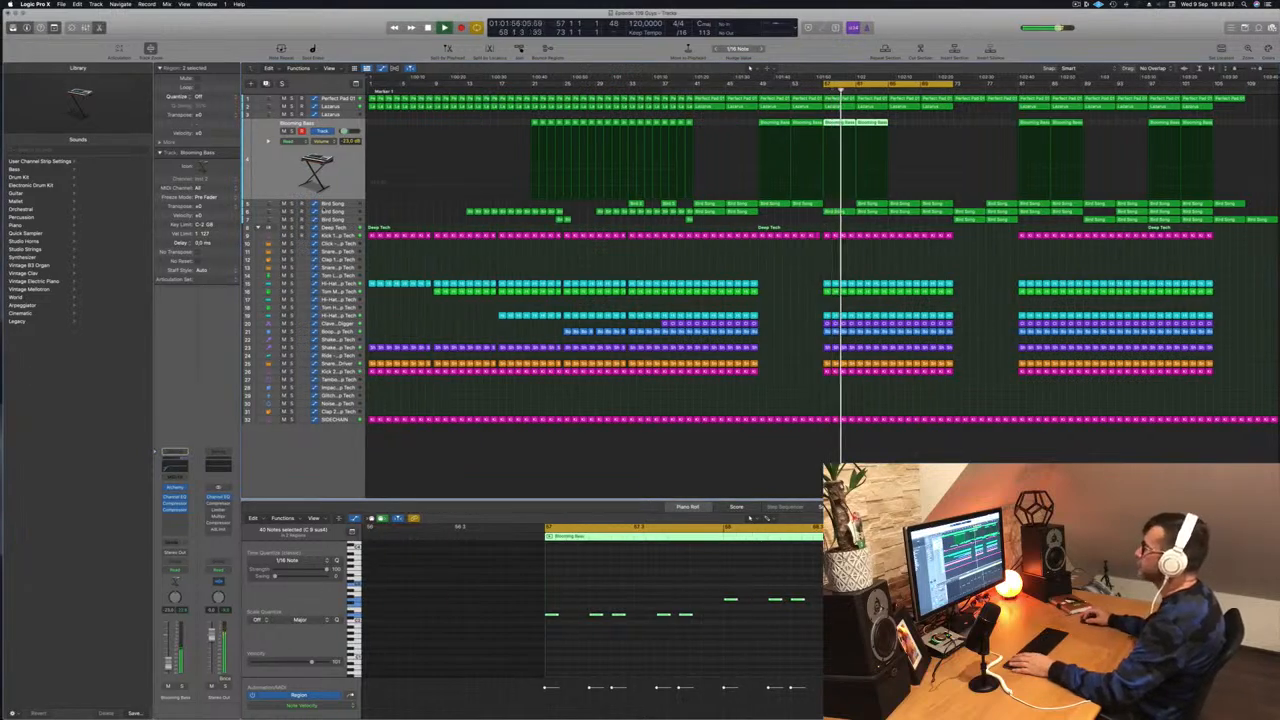
# - Delete the first Bird Song track's region at bar 61
pyautogui.click(338, 212)
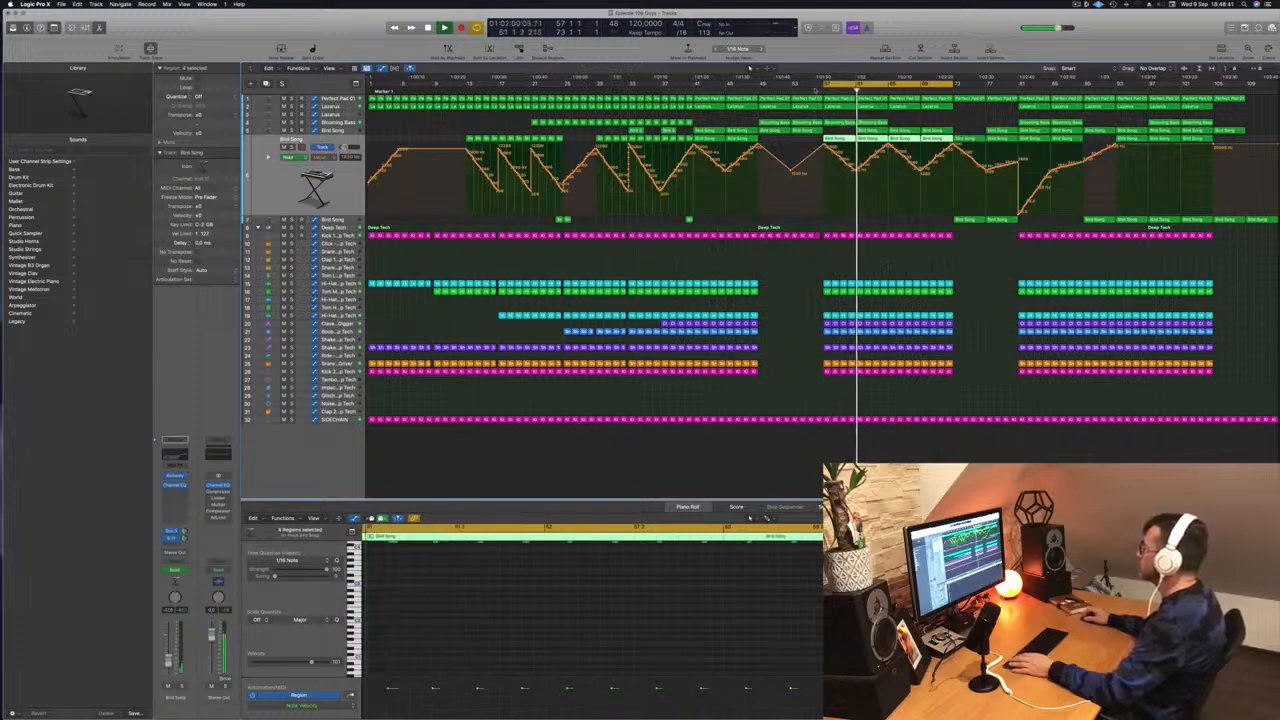
pyautogui.click(819, 91)
pyautogui.click(871, 131)
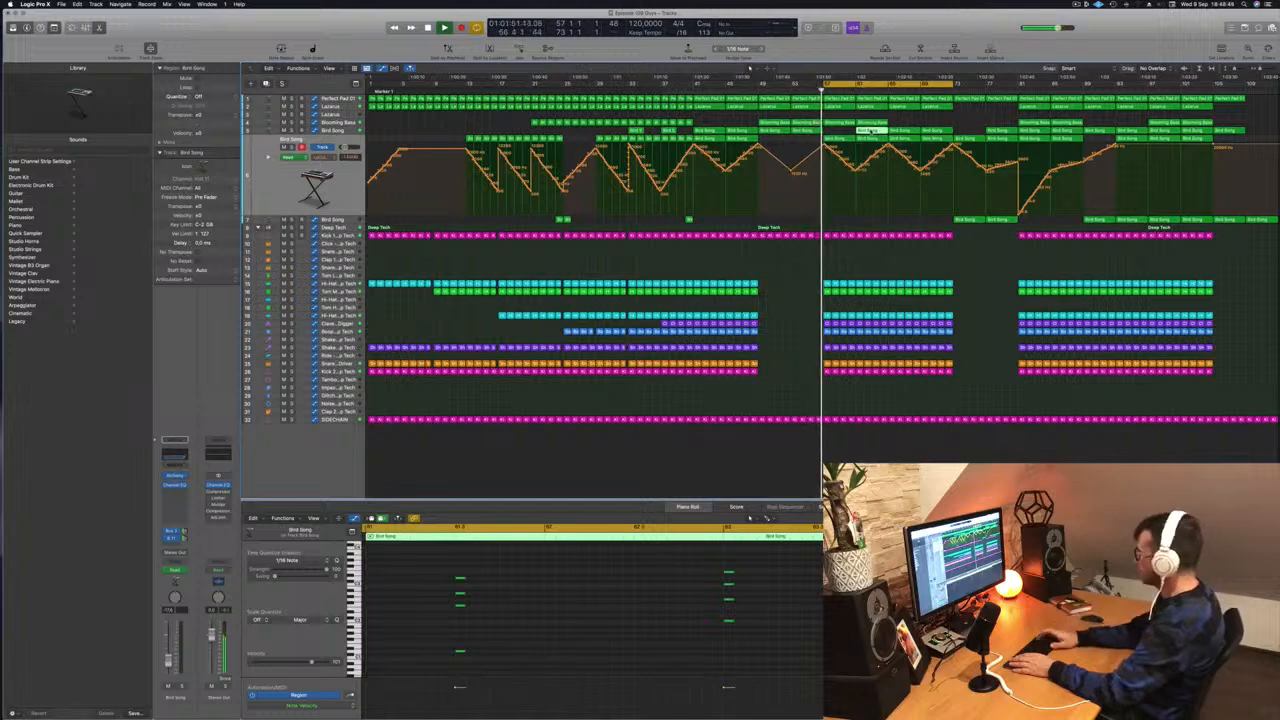
pyautogui.press('Delete')
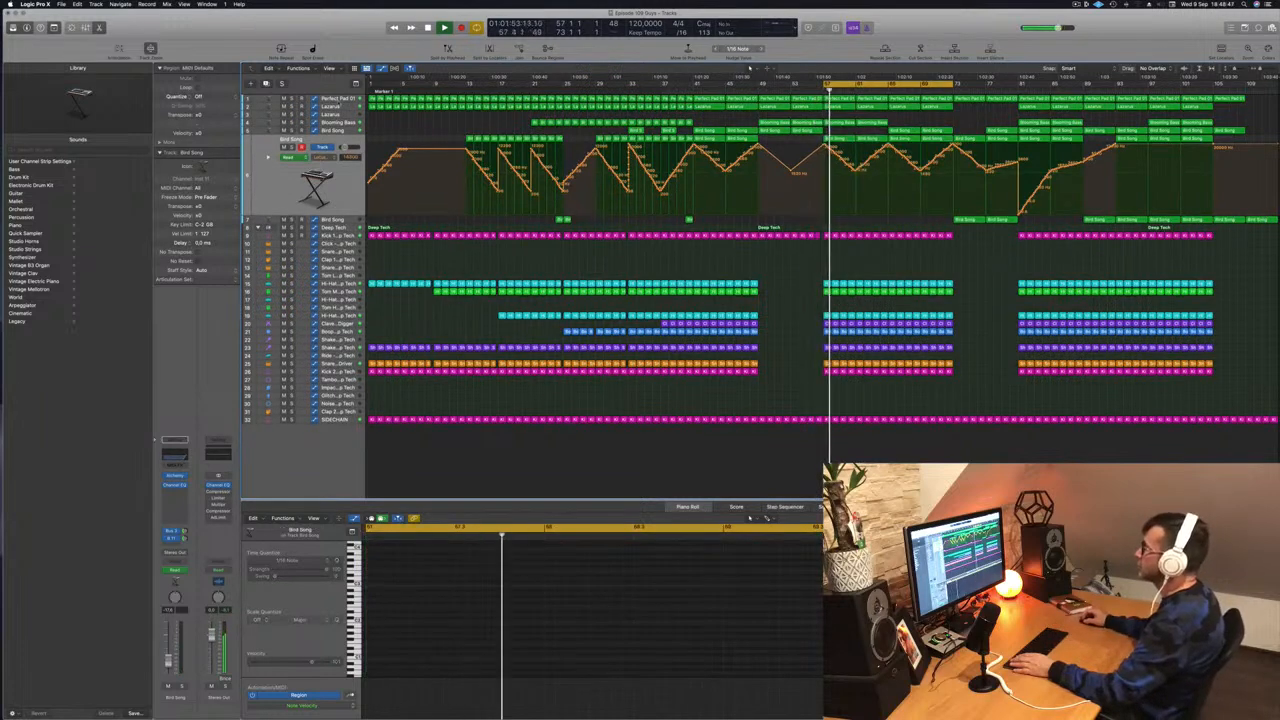
# - Delete the Perfect Pad 01 region at bar 61 and lower the track's cutoff automation at bar 57
pyautogui.click(340, 99)
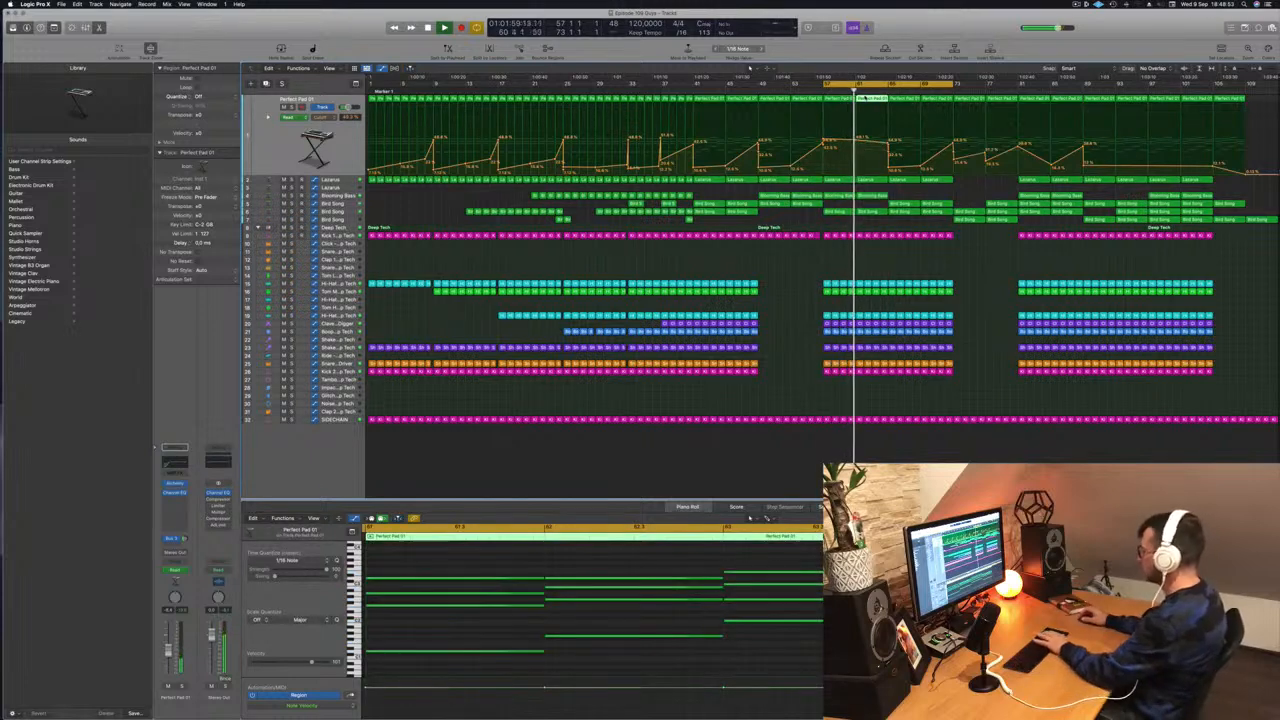
pyautogui.press('Delete')
pyautogui.press('space')
pyautogui.press('space')
pyautogui.moveTo(824, 147)
pyautogui.mouseDown()
pyautogui.moveTo(858, 143)
pyautogui.moveTo(826, 153)
pyautogui.mouseUp()
pyautogui.press('space')
pyautogui.press('space')
pyautogui.press('space')
pyautogui.press('space')
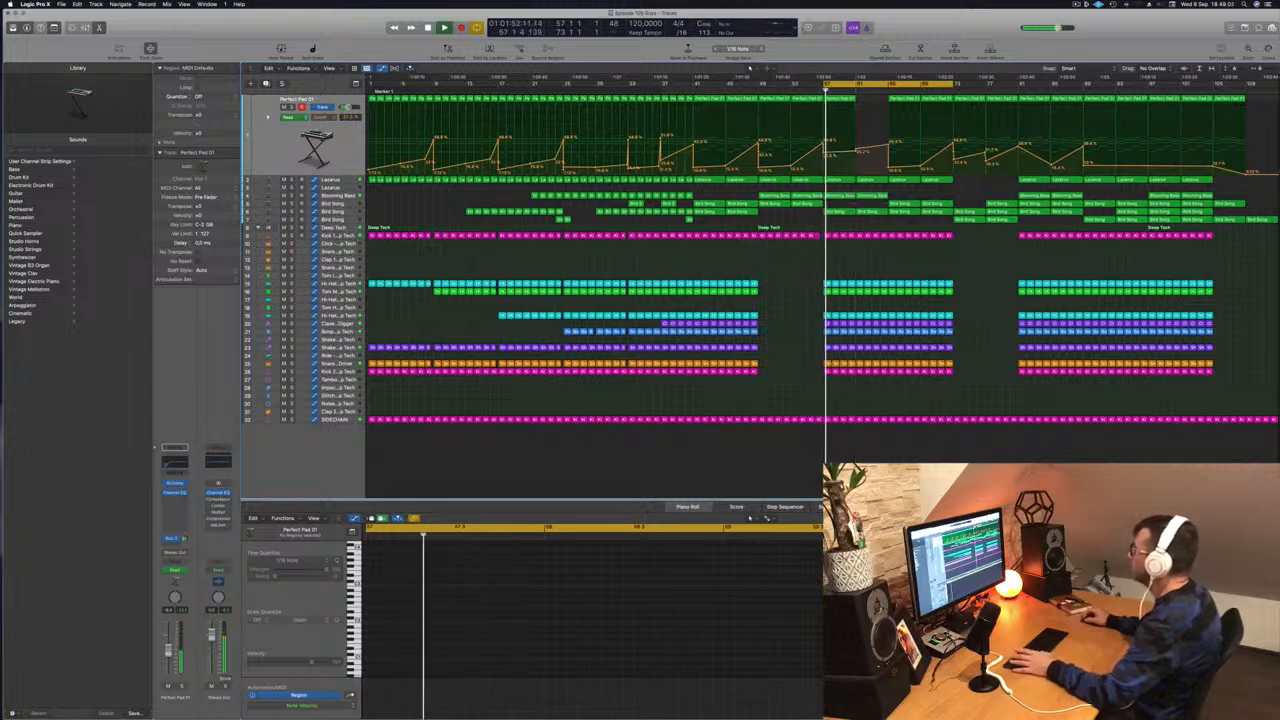
# - Copy the Perfect Pad 01 region from bar 57 to bar 61 and even out the cutoff automation around bar 61
pyautogui.moveTo(842, 103); pyautogui.dragTo(872, 104)
pyautogui.press('space')
pyautogui.press('space')
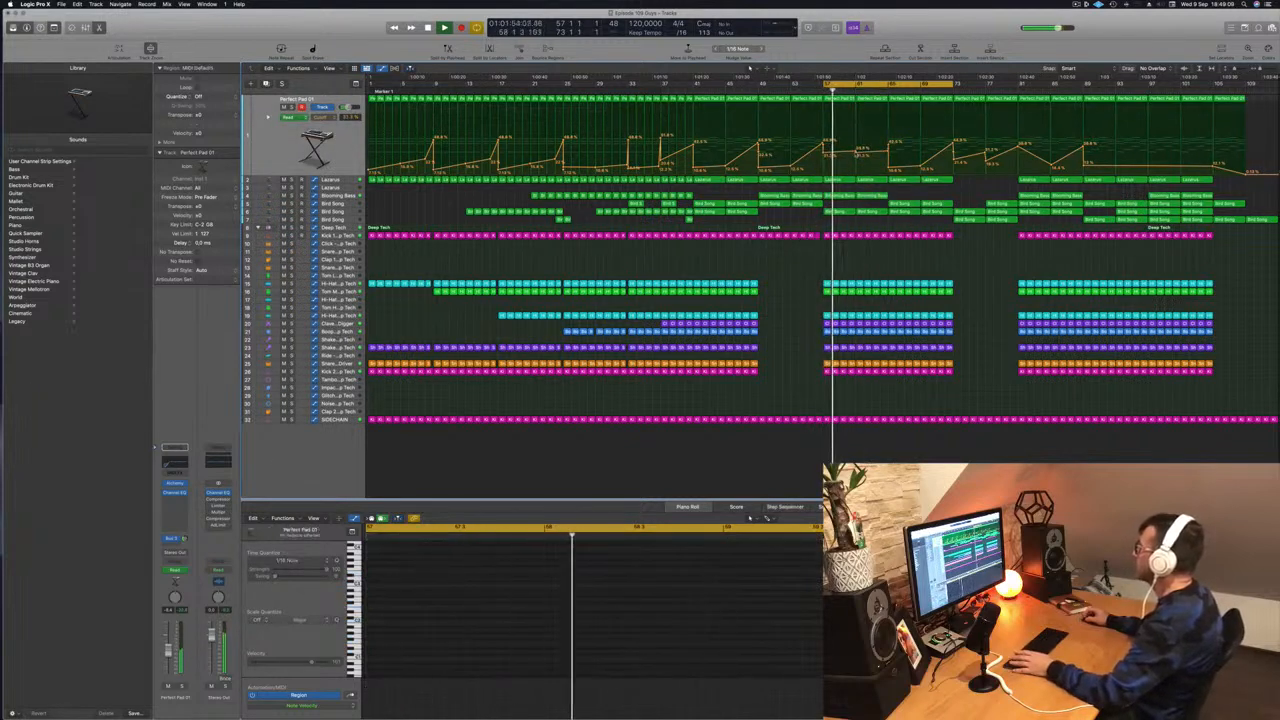
pyautogui.moveTo(856, 153); pyautogui.dragTo(857, 155)
pyautogui.press('space')
pyautogui.press('space')
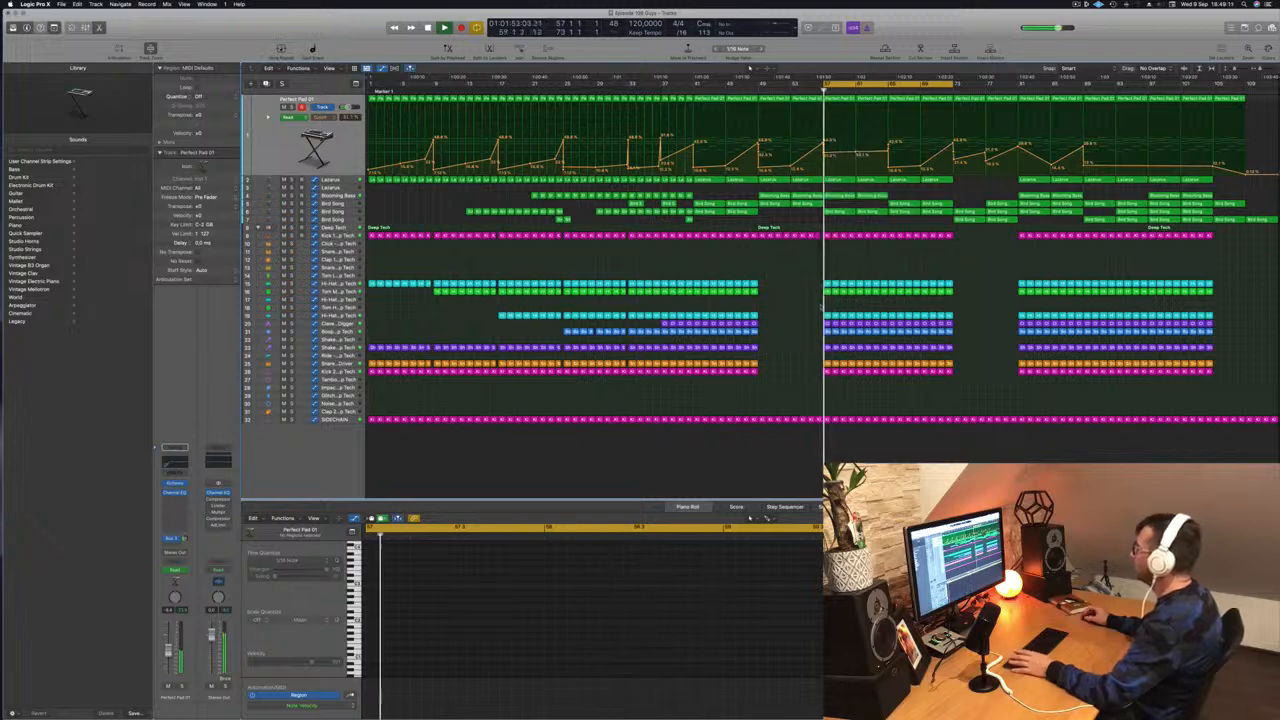
# - Delete the Clave - Crate Digger regions covering bars 57 to 65 and replay the cycle
pyautogui.press('space')
pyautogui.press('space')
pyautogui.moveTo(815, 325); pyautogui.dragTo(887, 323)
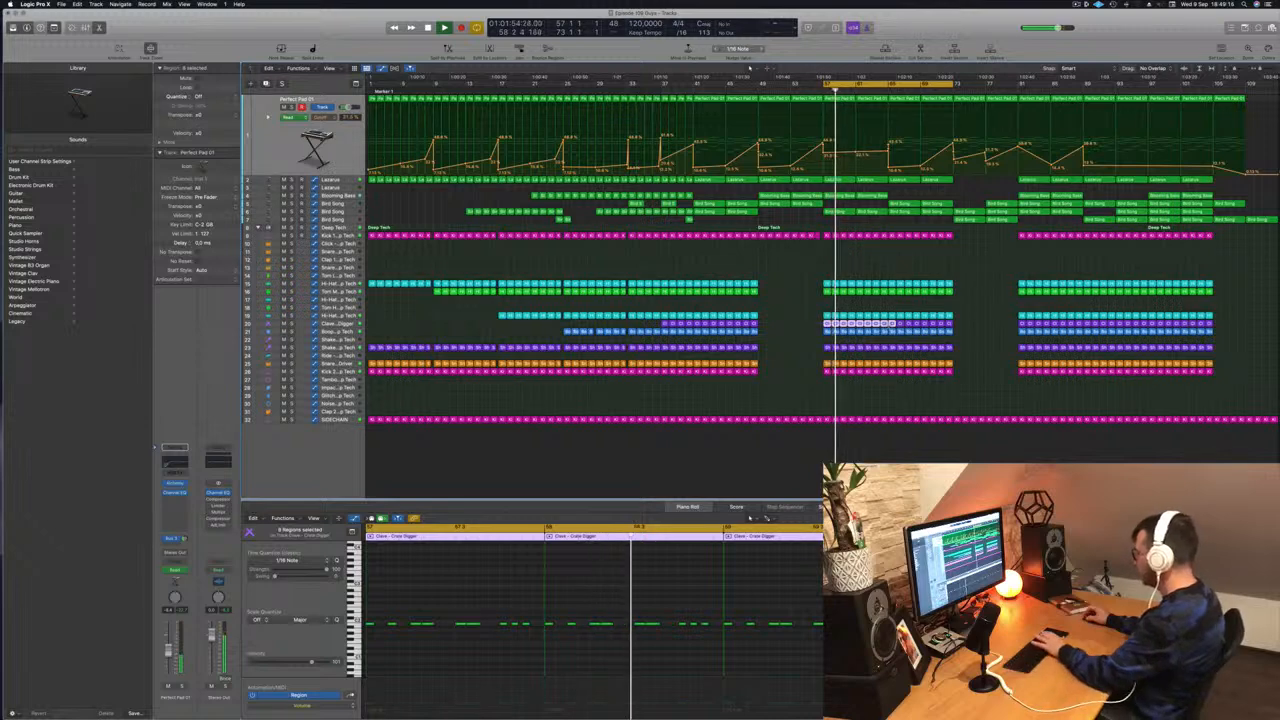
pyautogui.press('Delete')
pyautogui.press('space')
pyautogui.press('space')
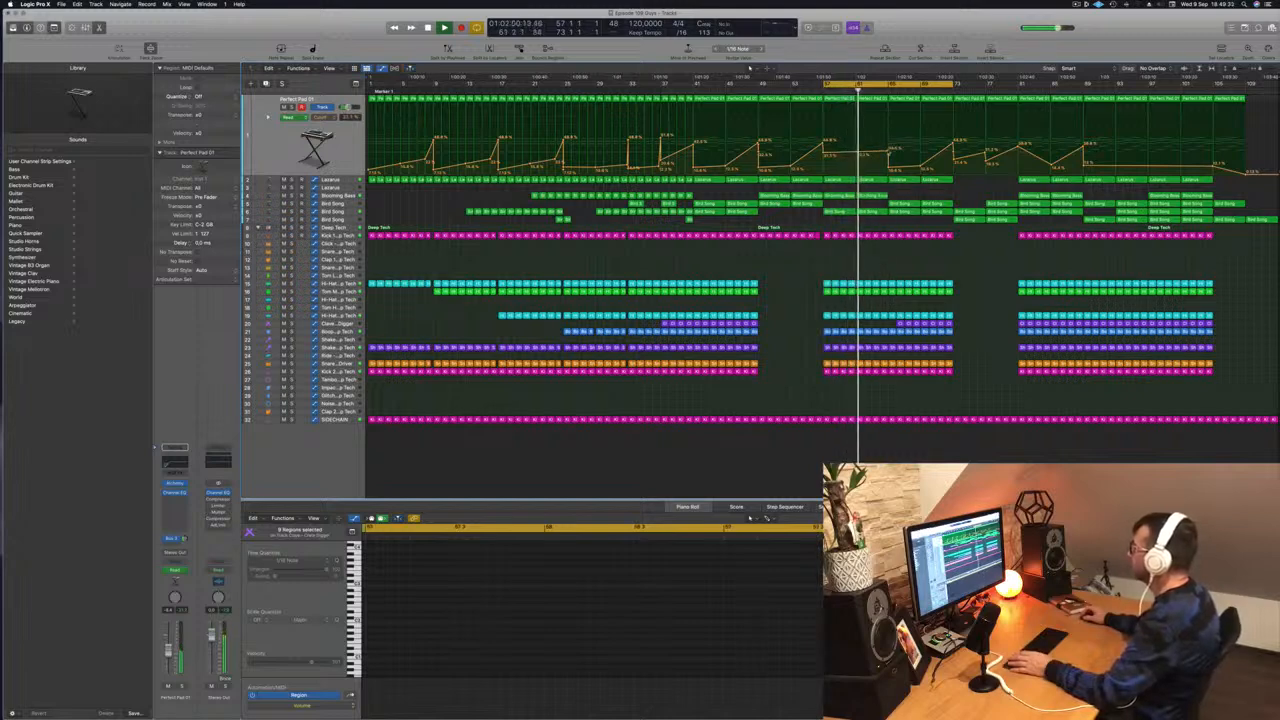
# - Delete the second Bird Song track's two regions at bars 57 and 61
pyautogui.press('Return')
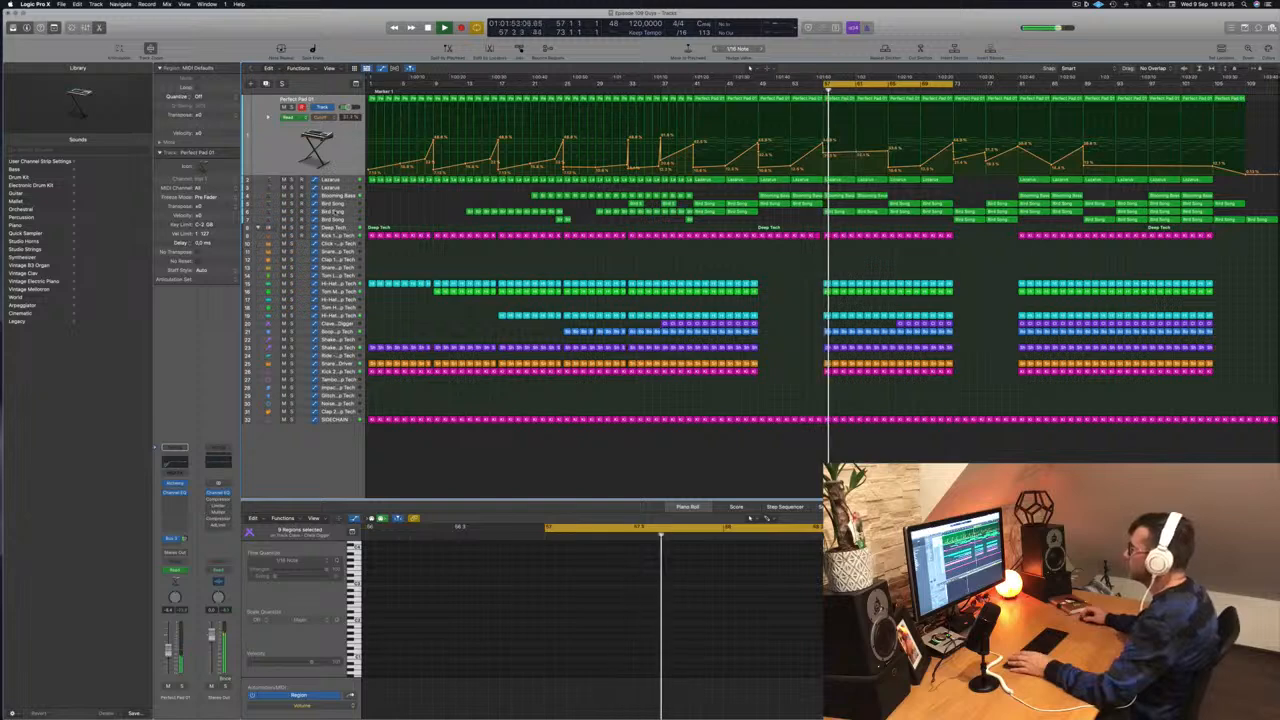
pyautogui.click(340, 212)
pyautogui.click(848, 131)
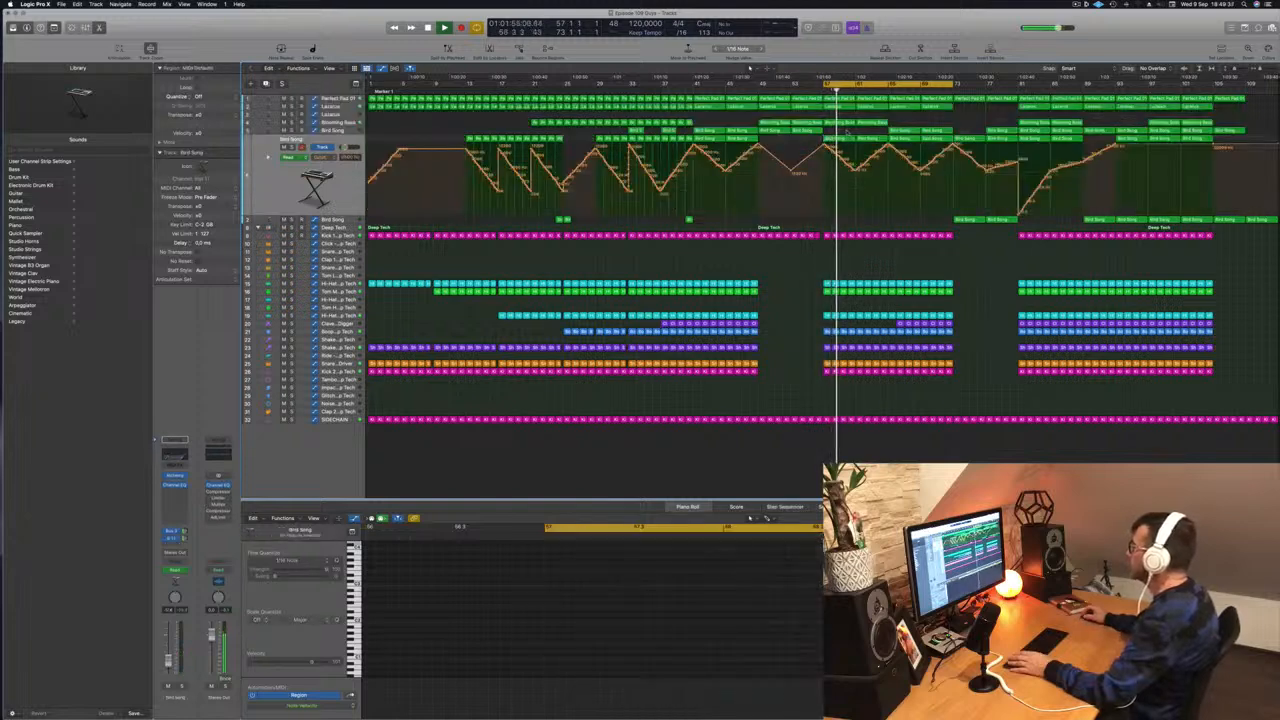
pyautogui.click(850, 137)
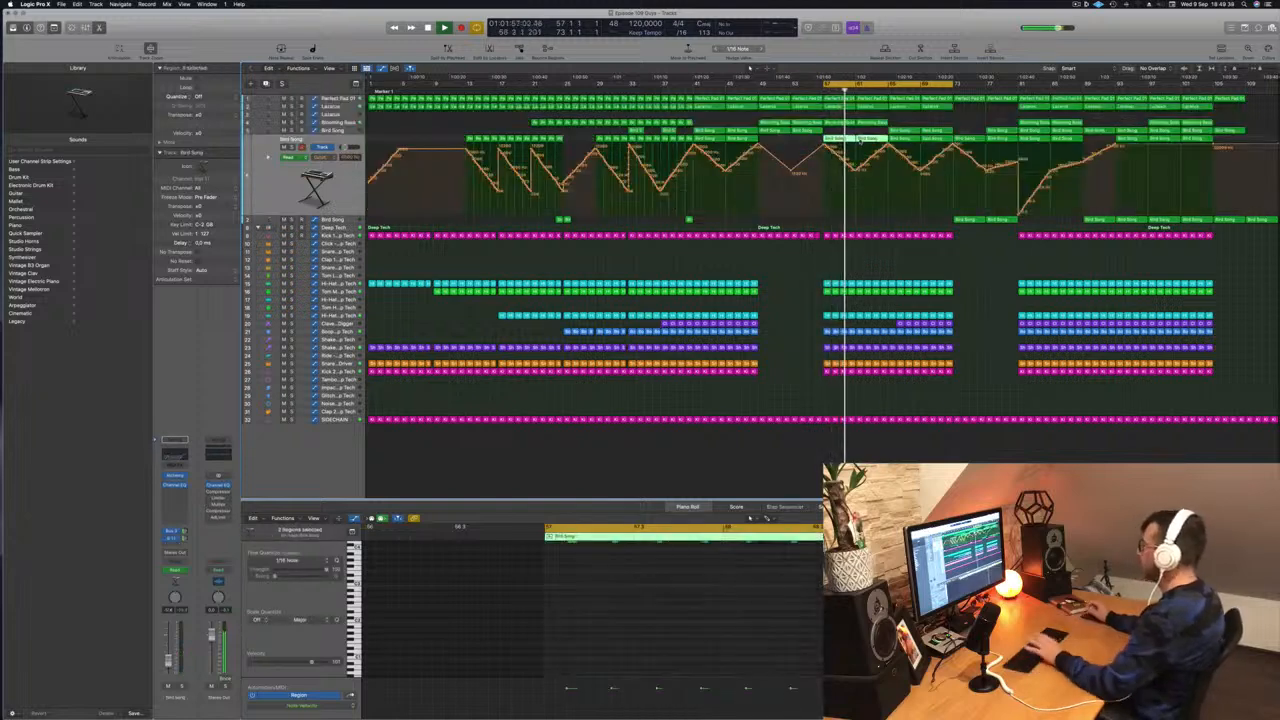
pyautogui.press('Delete')
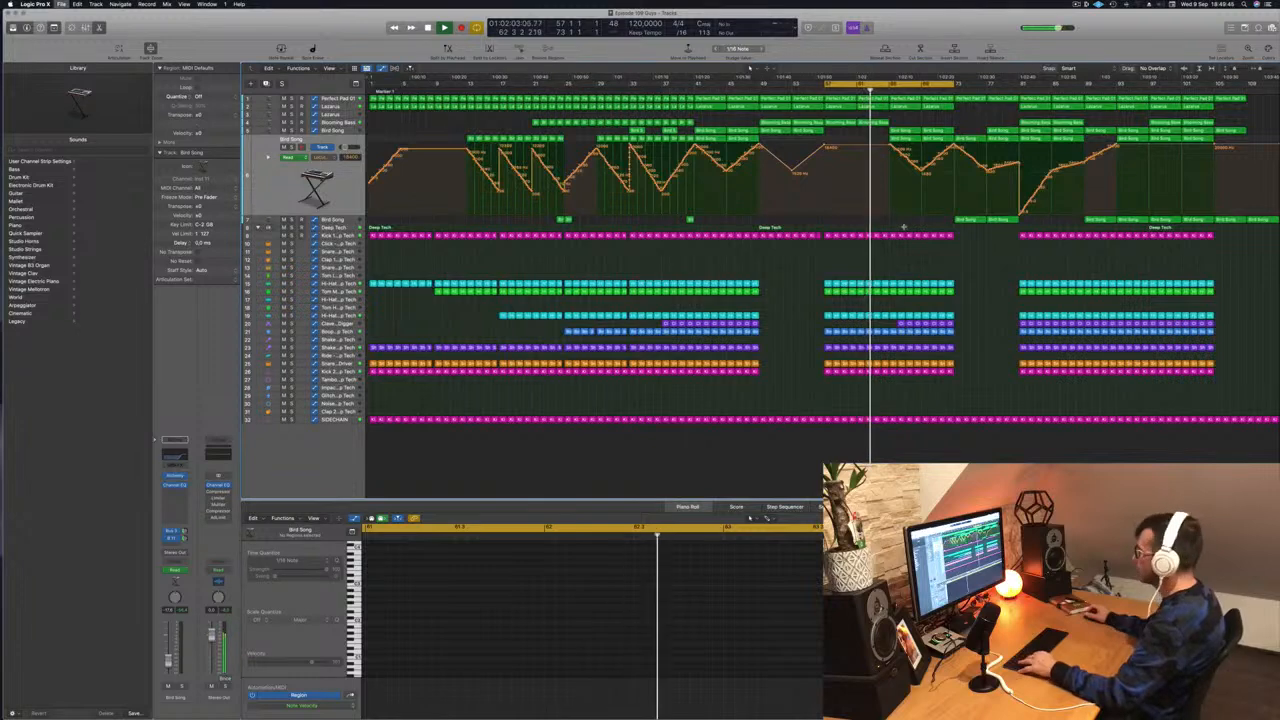
pyautogui.scroll(3, 894, 233)
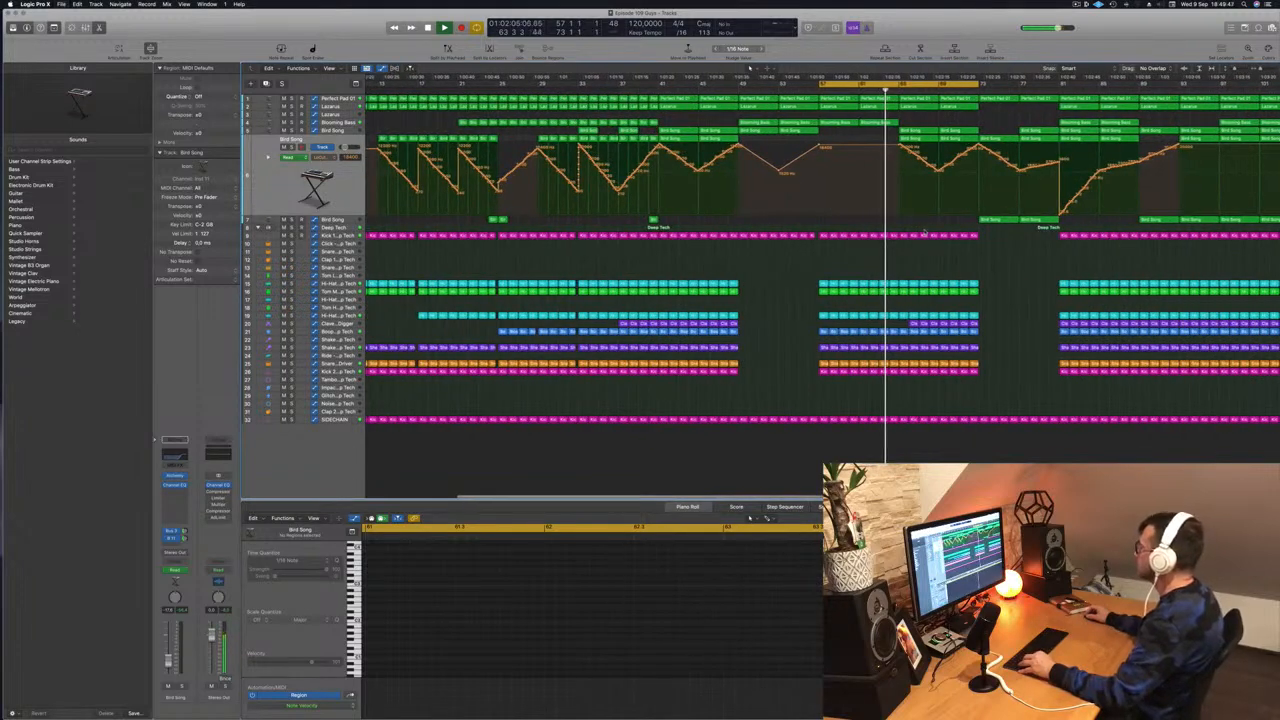
pyautogui.scroll(-3, 925, 230)
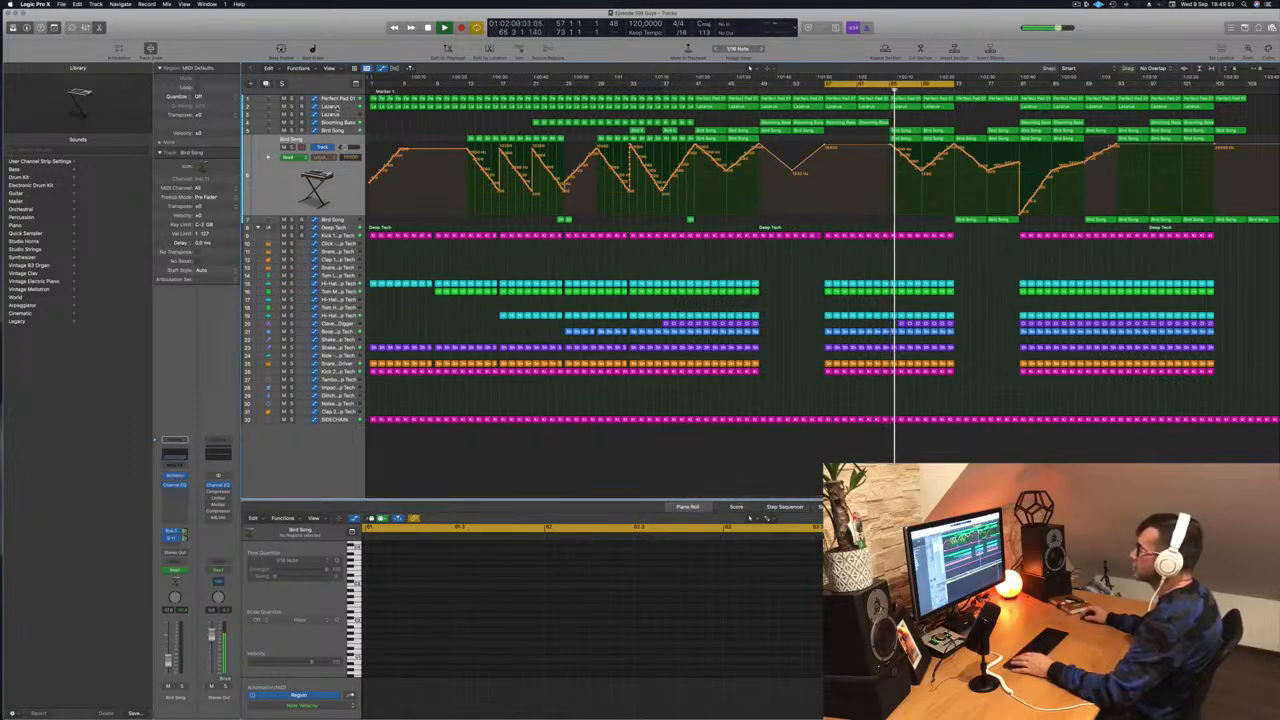
# - Reshape the first Lazarus track's cutoff automation into a rise from bar 57 to bar 65, followed by a drop
pyautogui.click(328, 107)
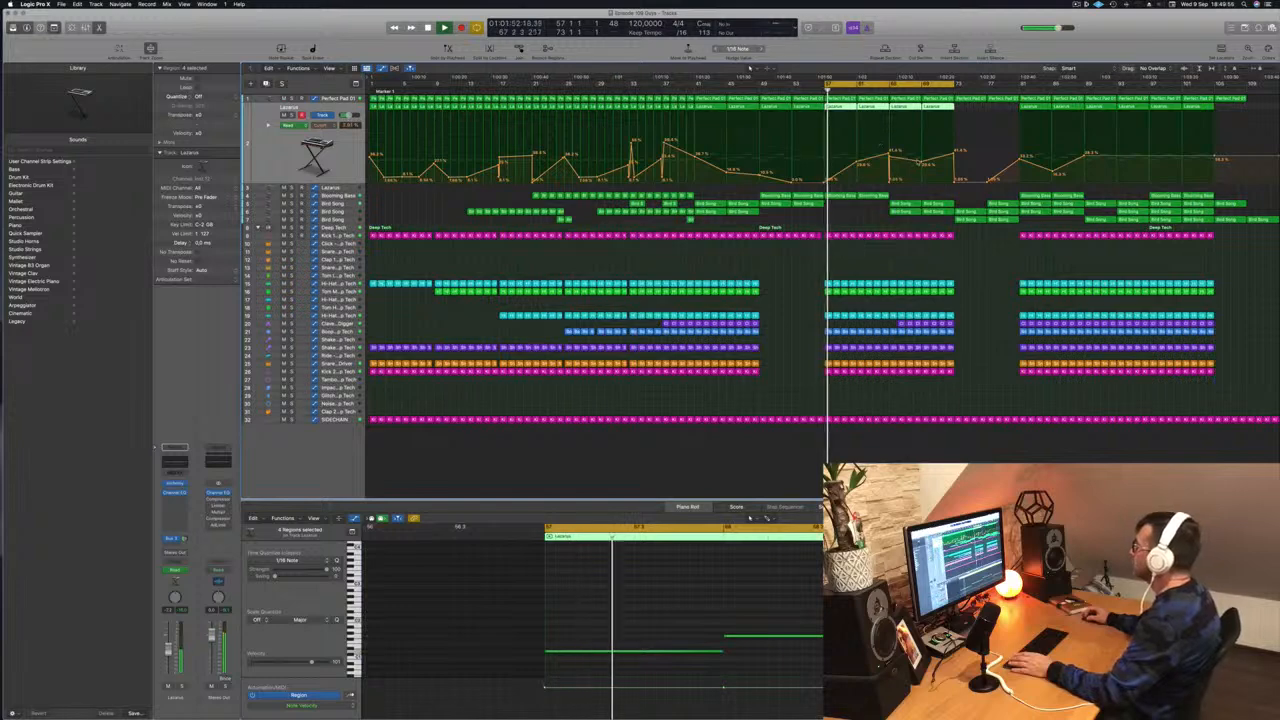
pyautogui.moveTo(920, 162); pyautogui.dragTo(878, 162)
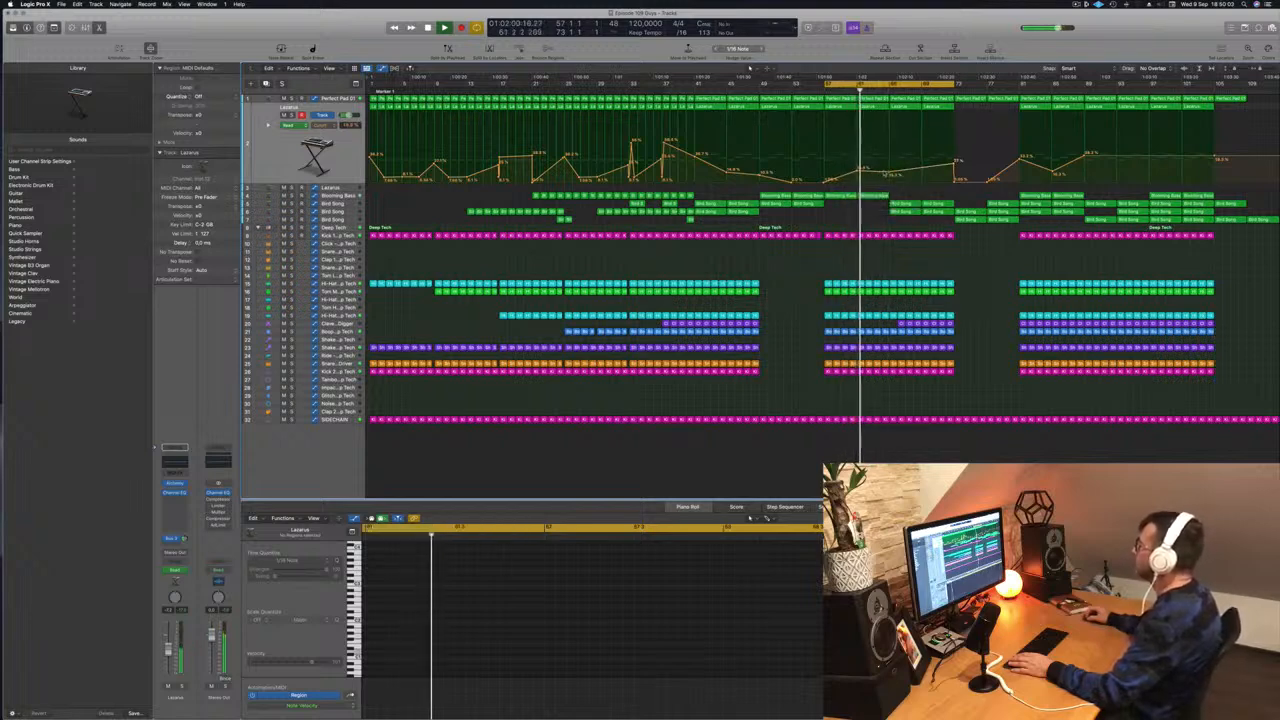
pyautogui.moveTo(890, 174)
pyautogui.mouseDown()
pyautogui.moveTo(889, 152)
pyautogui.moveTo(891, 173)
pyautogui.mouseUp()
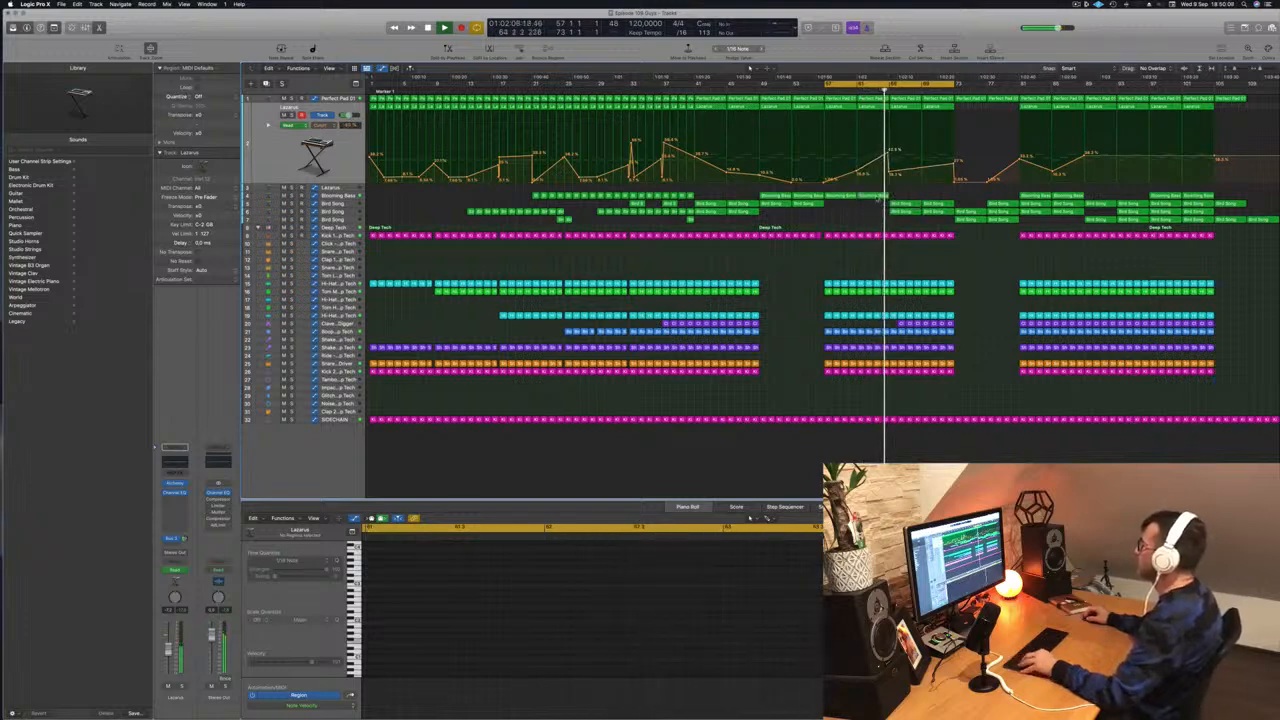
pyautogui.press('super+Right')
pyautogui.press('super+Right')
pyautogui.press('super+Left')
pyautogui.press('super+Left')
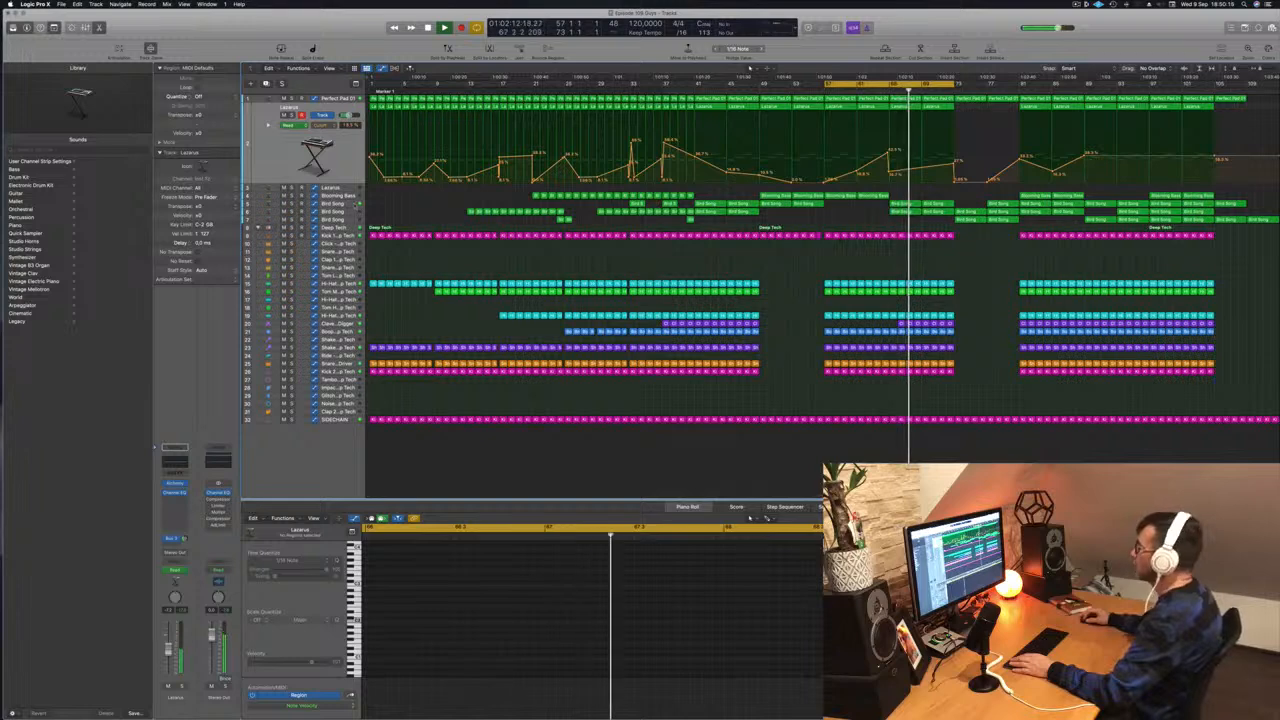
# - Copy the third Bird Song track's two regions starting at bar 73 back to bar 65
pyautogui.click(356, 204)
pyautogui.press('a')
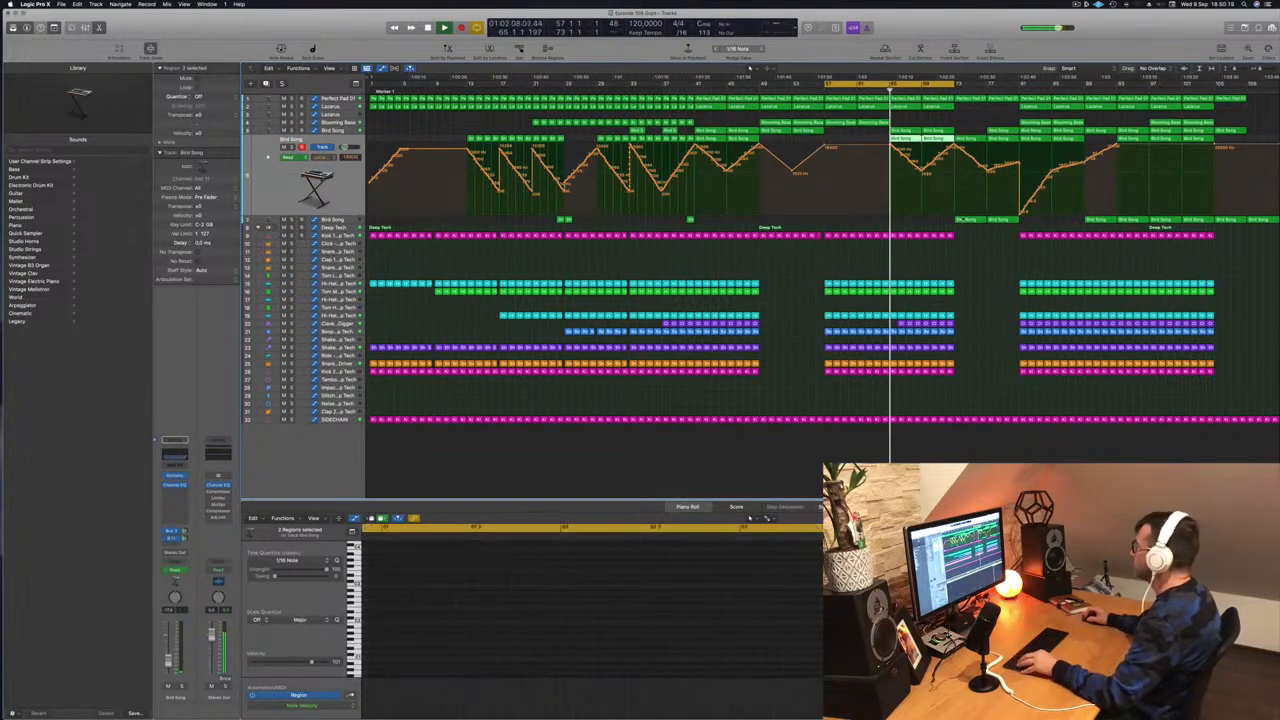
pyautogui.moveTo(978, 222); pyautogui.dragTo(939, 221)
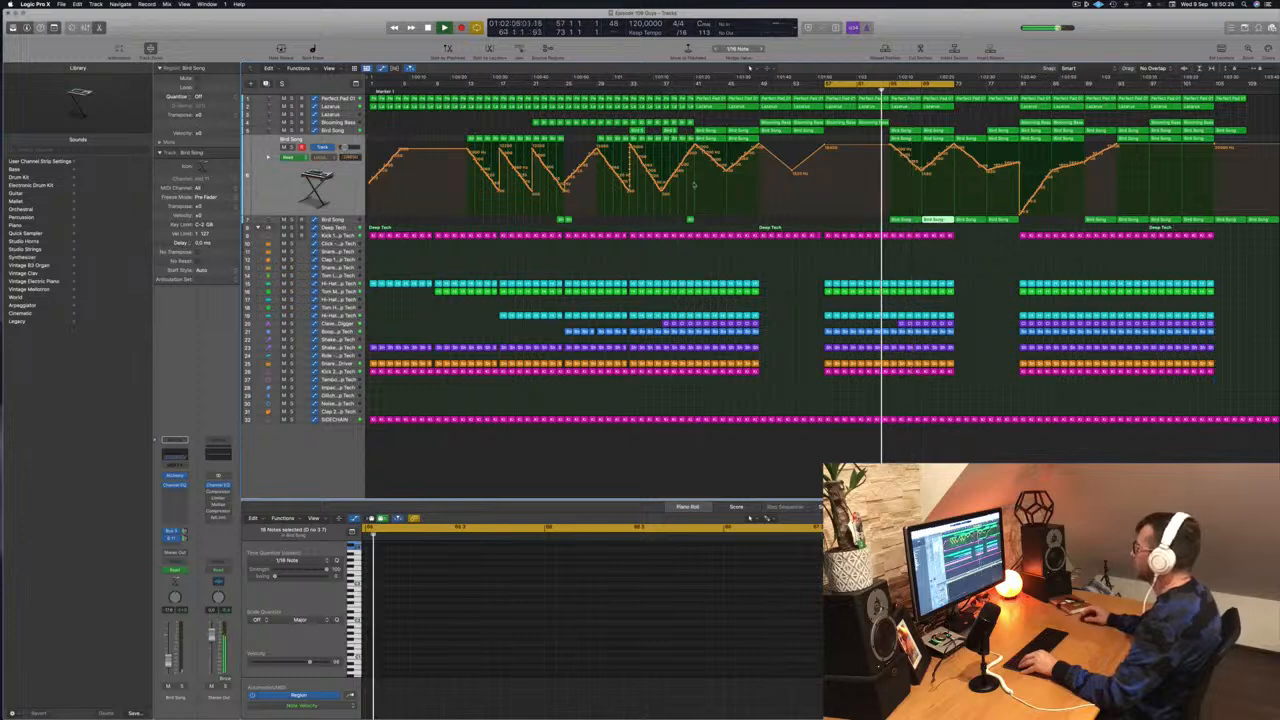
# - Automate the third Bird Song track's volume to dip at bar 65 and rise back by bar 73, and replay the cycle
pyautogui.press('a')
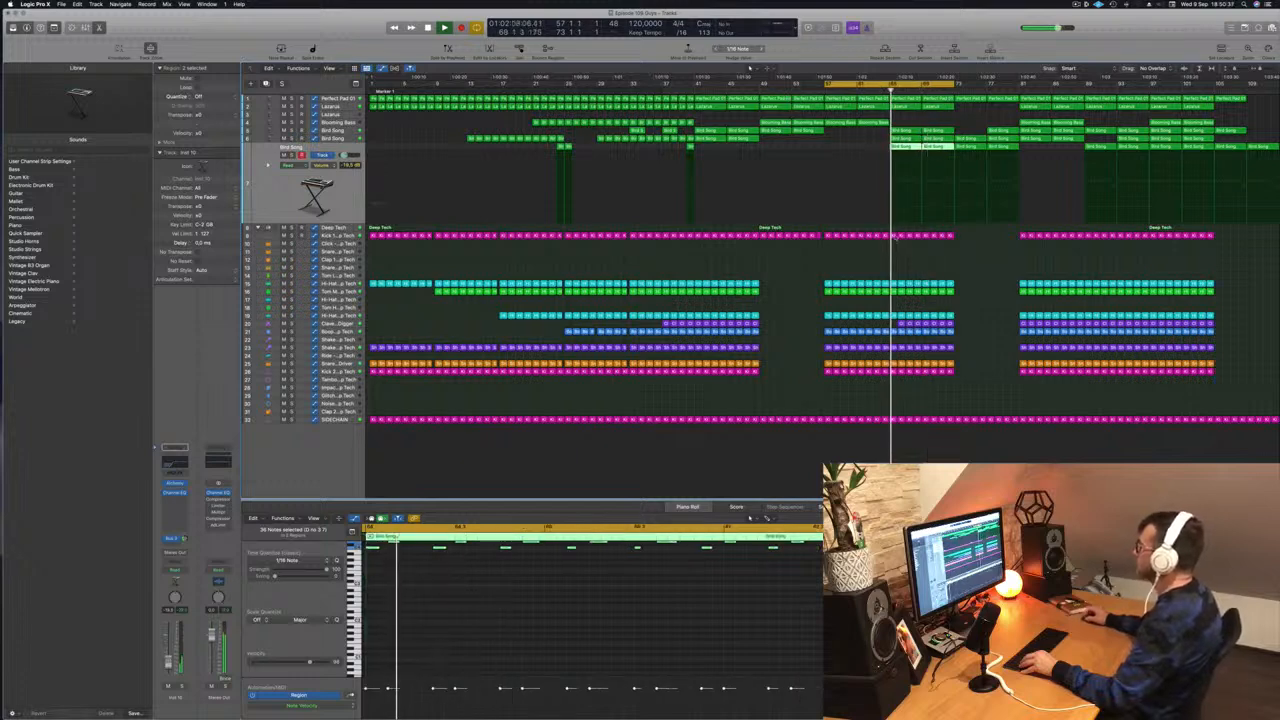
pyautogui.click(955, 208)
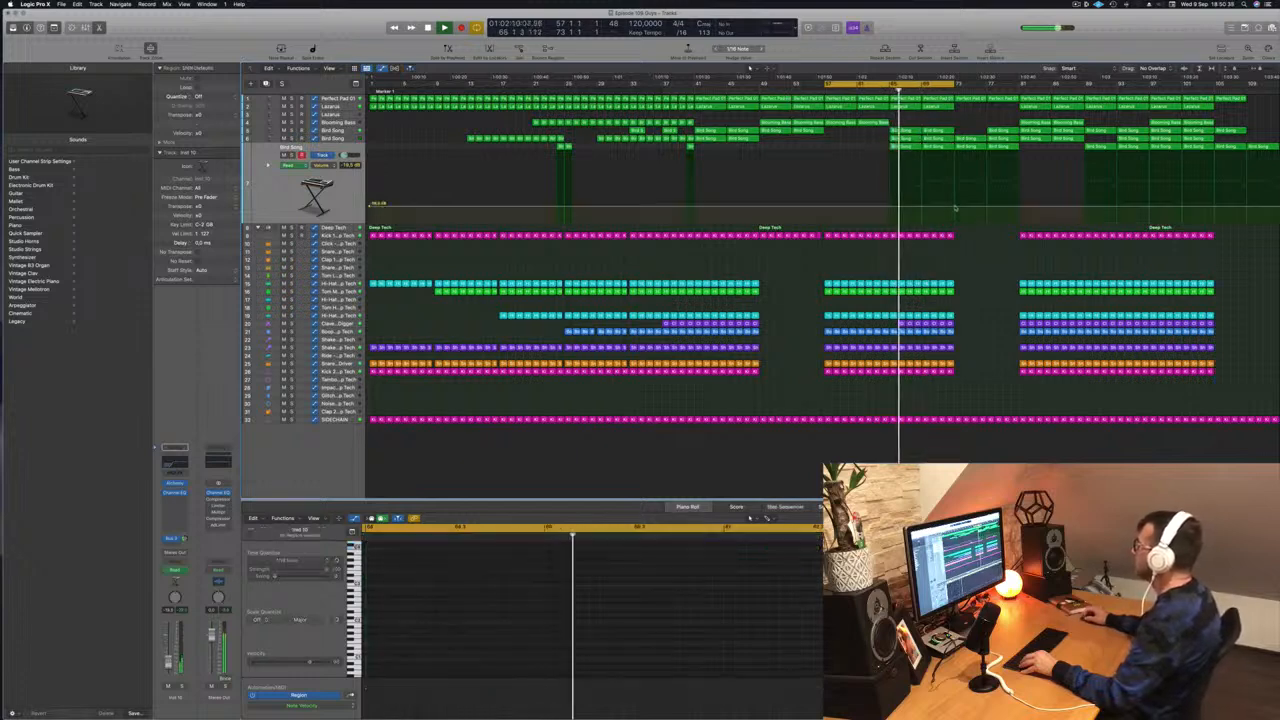
pyautogui.moveTo(888, 207); pyautogui.dragTo(889, 214)
pyautogui.press('space')
pyautogui.press('space')
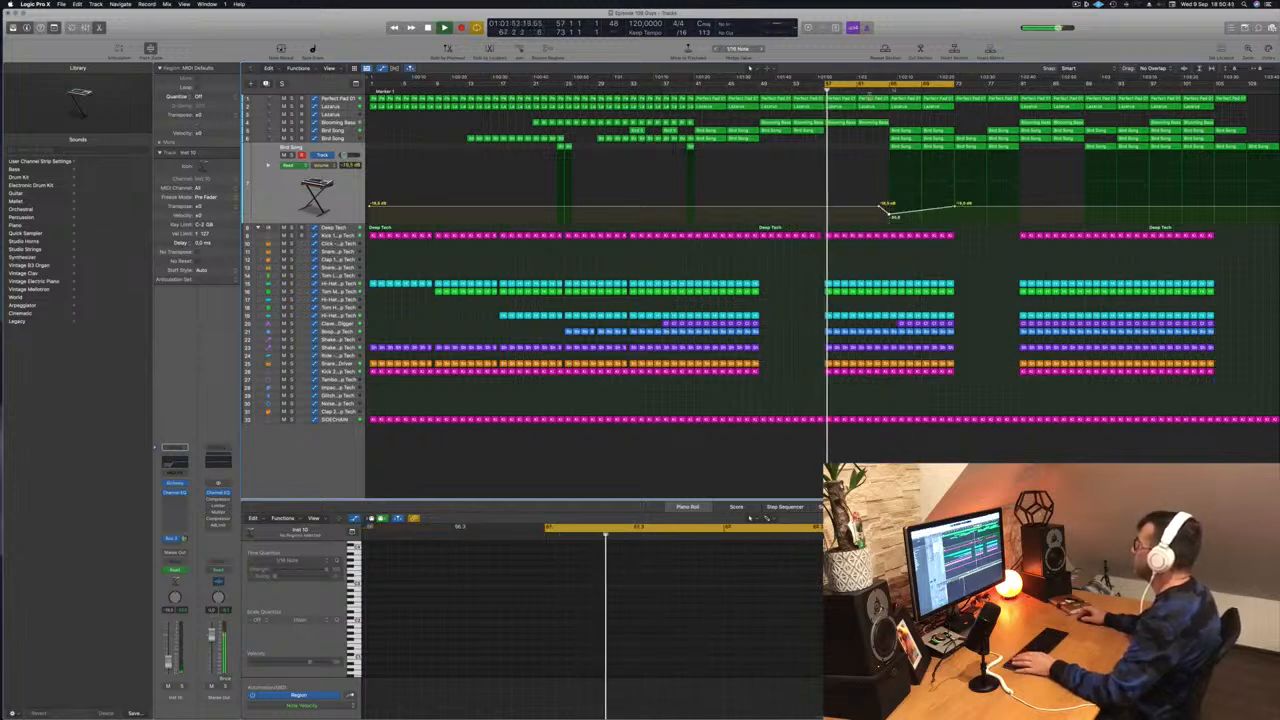
# - Move the cycle range to bars 65 through 81 and listen to the Bird Song volume rise
pyautogui.moveTo(898, 84); pyautogui.dragTo(962, 84)
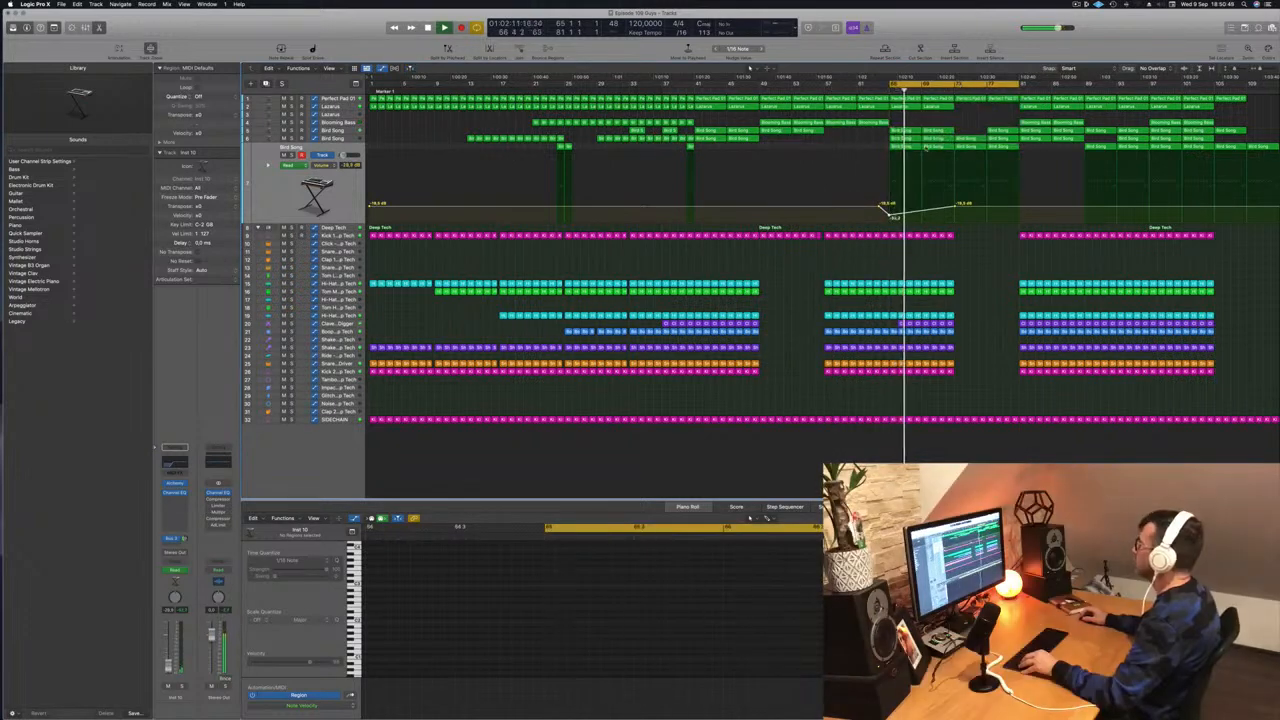
pyautogui.scroll(6, 934, 149)
pyautogui.scroll(-3, 953, 153)
pyautogui.scroll(-3, 950, 153)
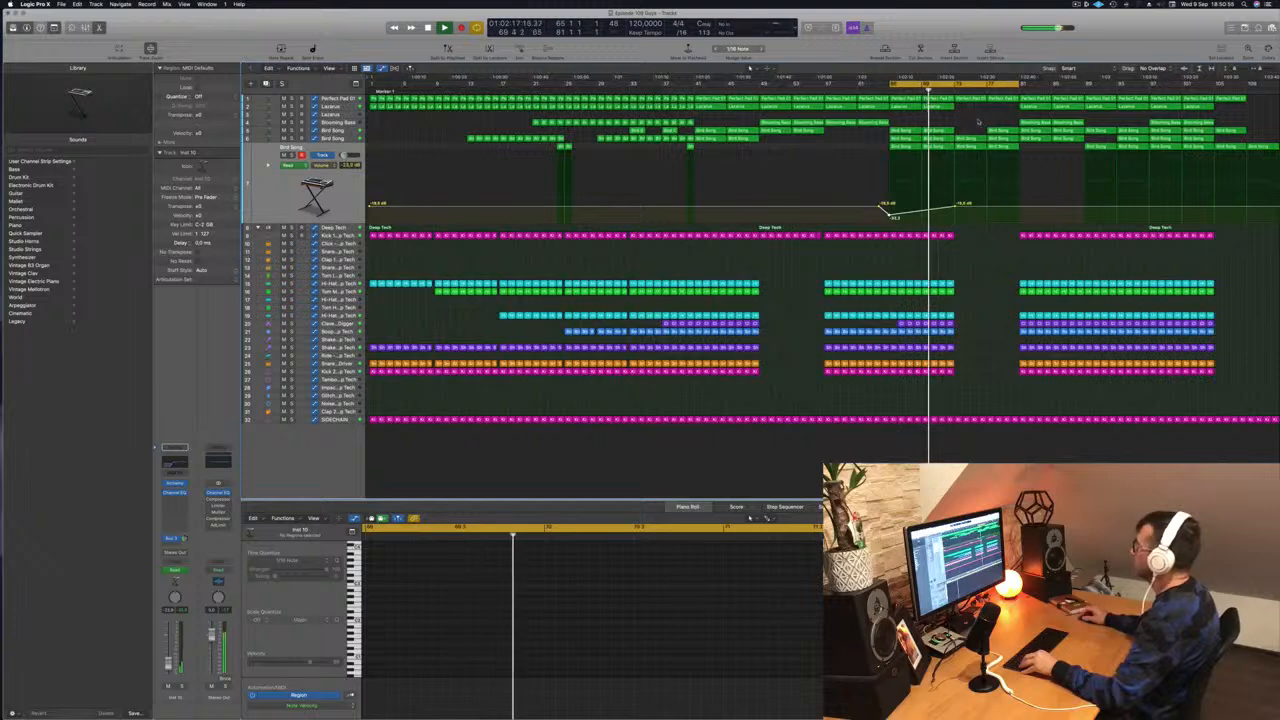
pyautogui.scroll(2, 965, 160)
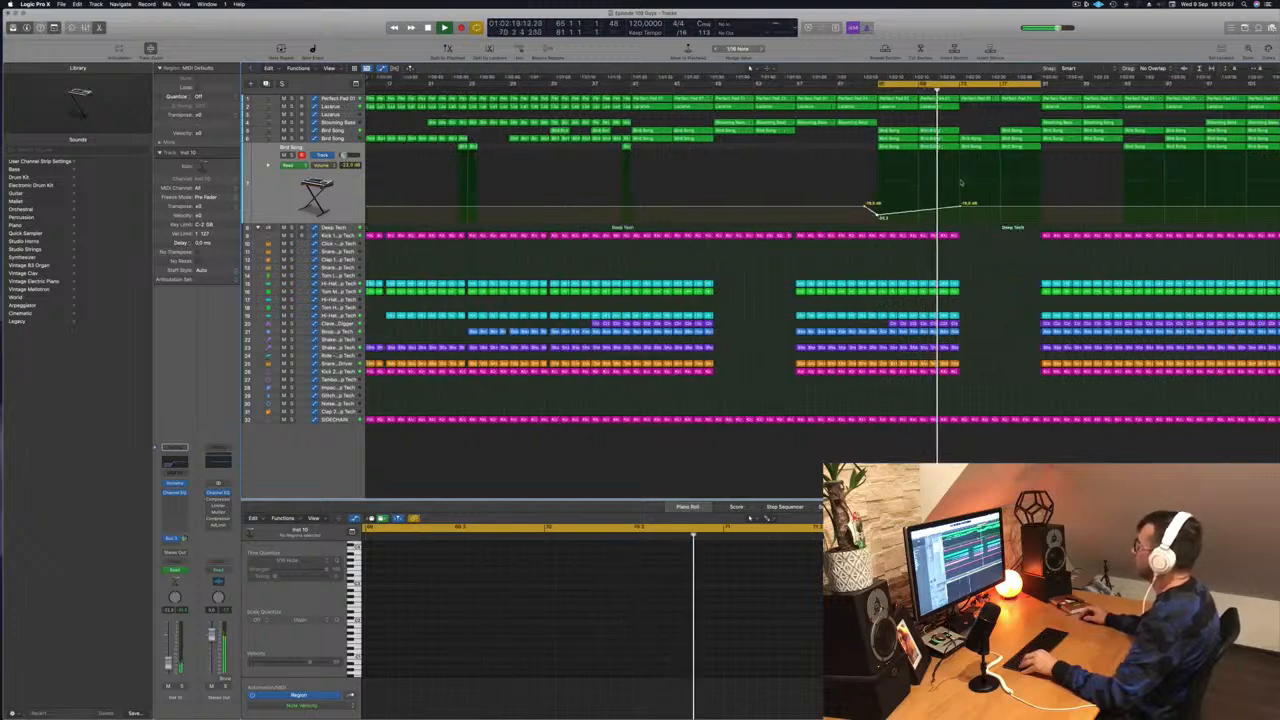
# - Set the cycle range to bars 73 through 81 and repeat that section three times so the break runs to bar 105
pyautogui.scroll(-2, 960, 182)
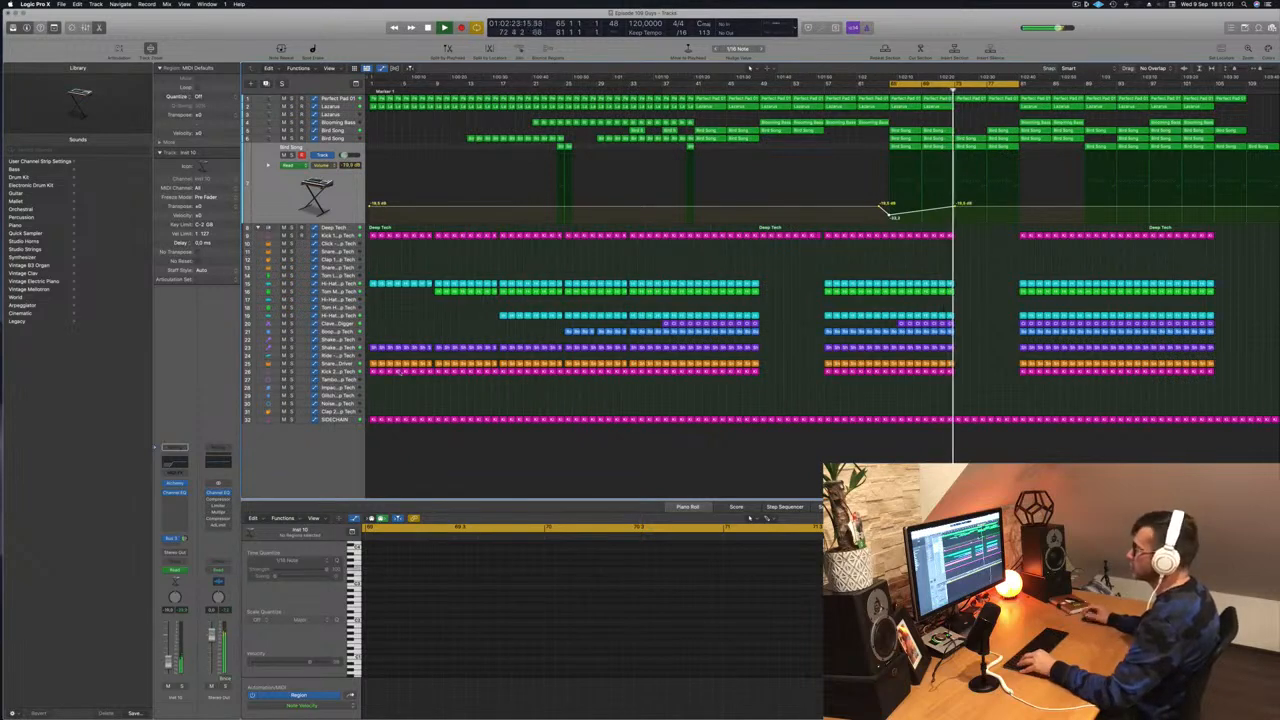
pyautogui.scroll(2, 1014, 276)
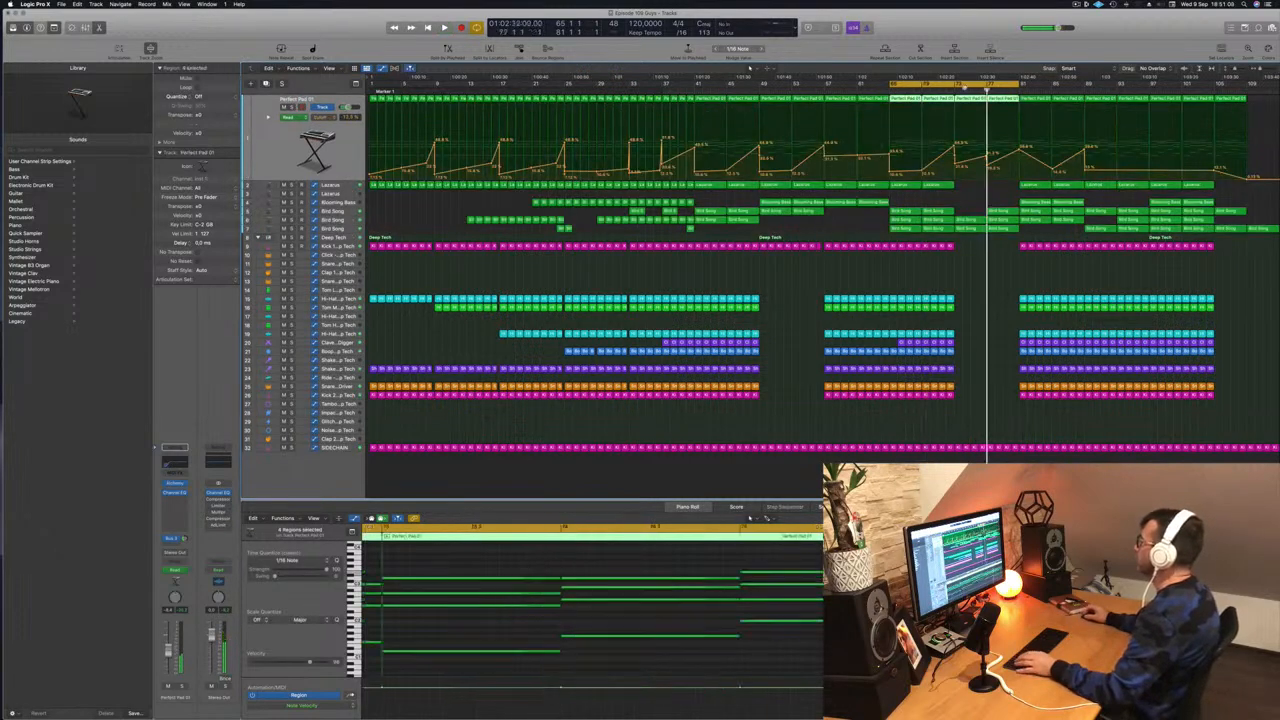
pyautogui.click(958, 85)
pyautogui.moveTo(957, 85); pyautogui.dragTo(1019, 86)
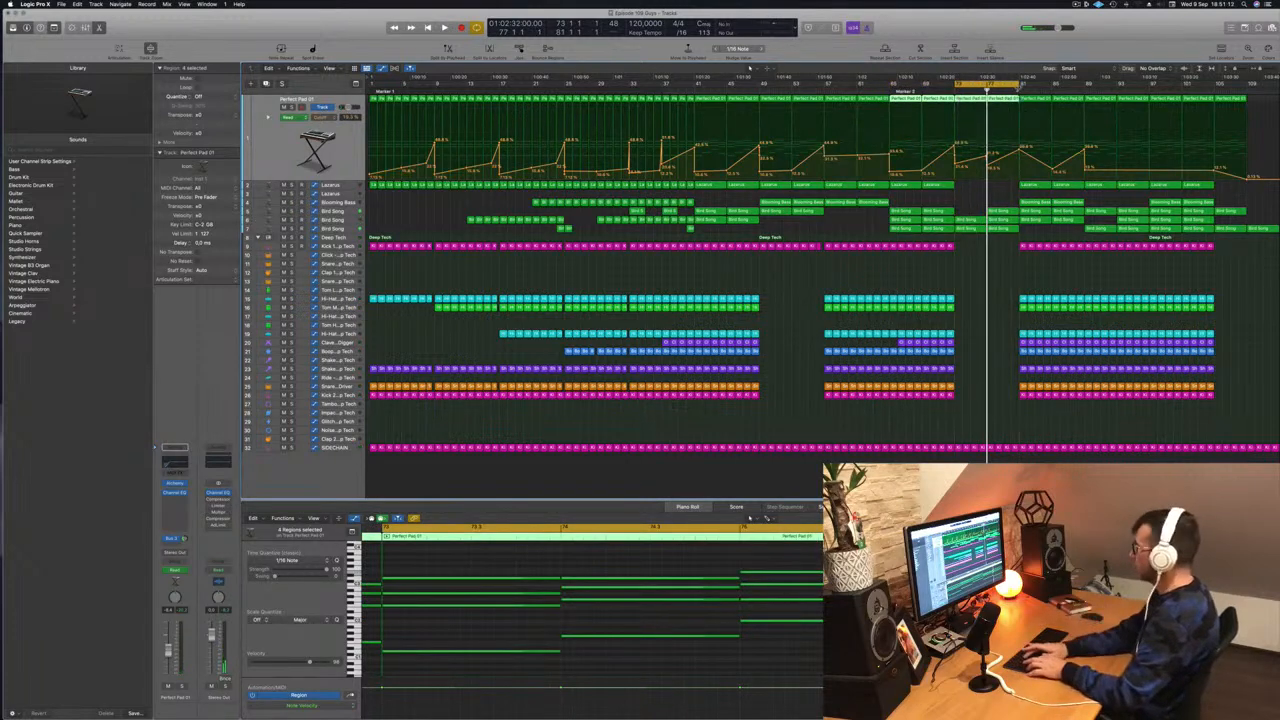
pyautogui.press('ctrl+super+r')
pyautogui.press('ctrl+super+r')
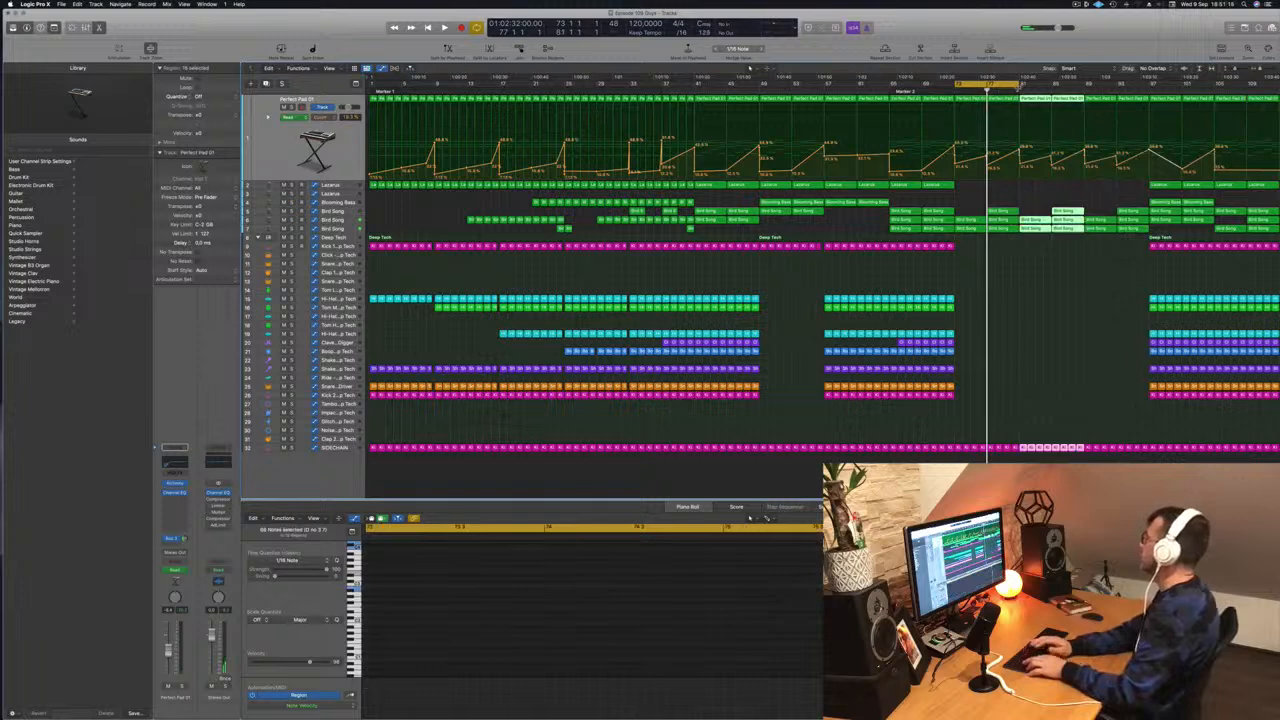
pyautogui.press('space')
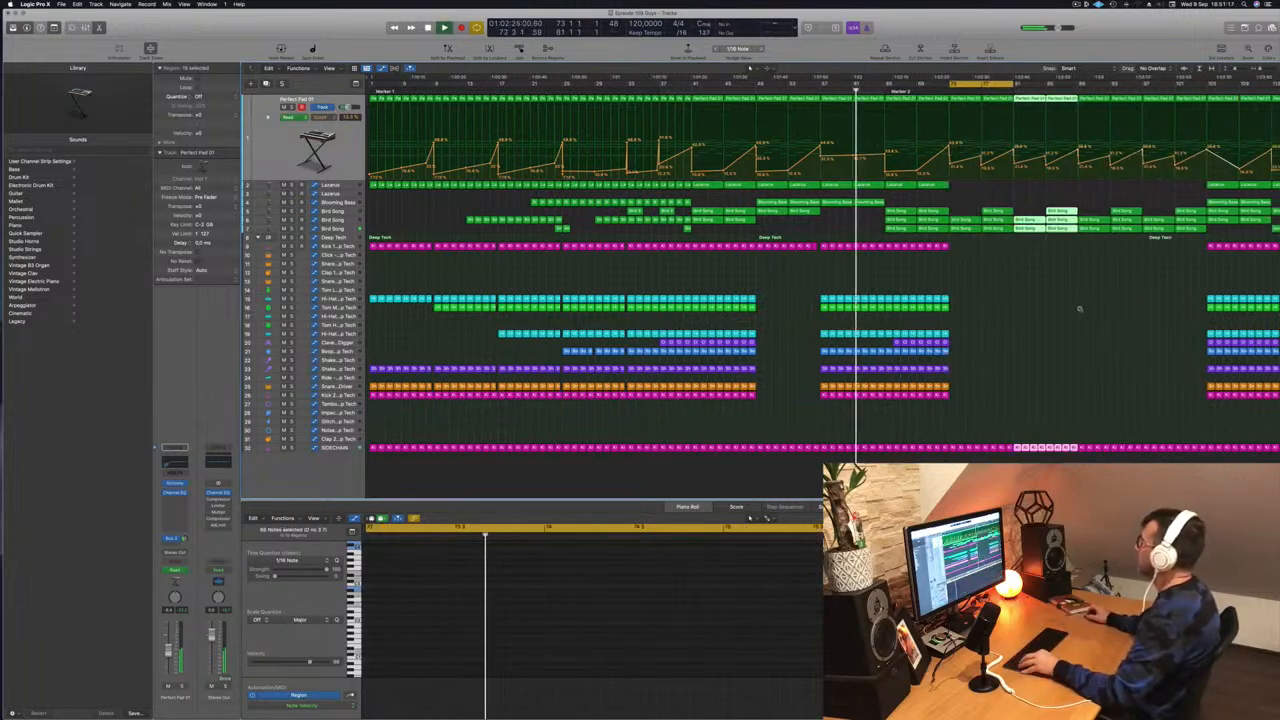
pyautogui.scroll(-2, 1080, 309)
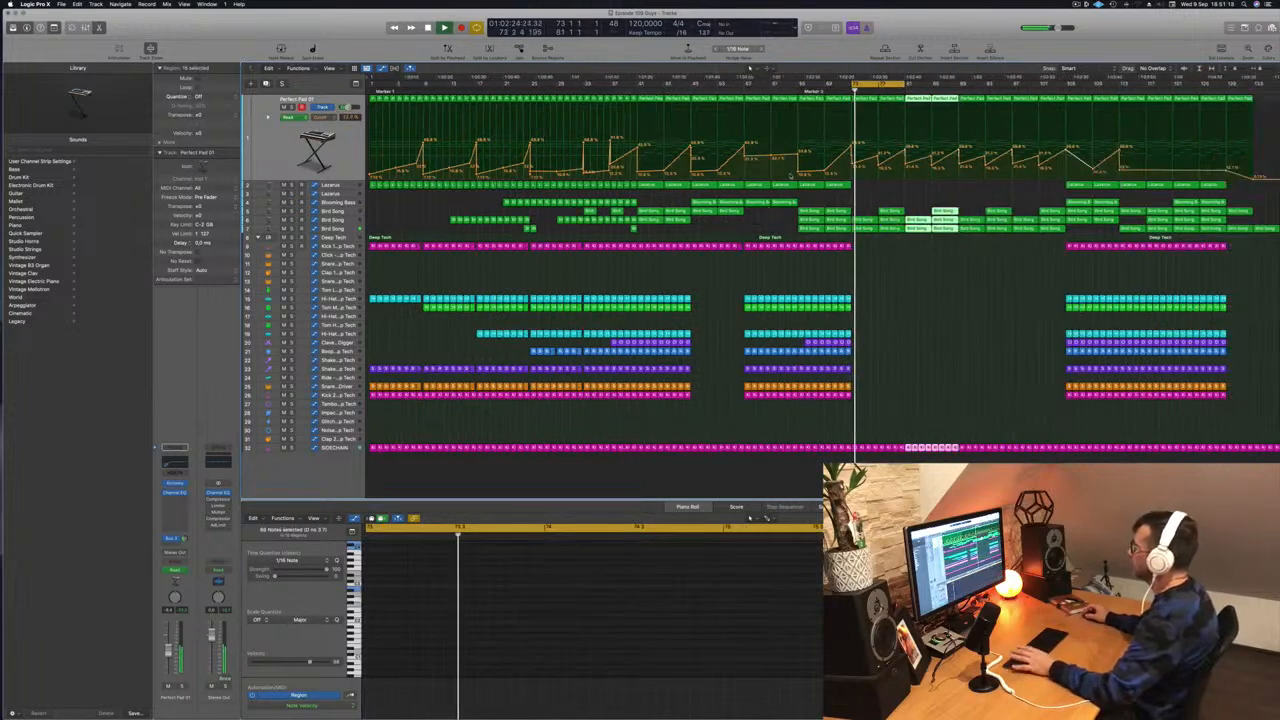
# - Automate the third Bird Song track's volume and Perfect Pad 01's cutoff to rise from bar 73 to bar 81
pyautogui.click(346, 229)
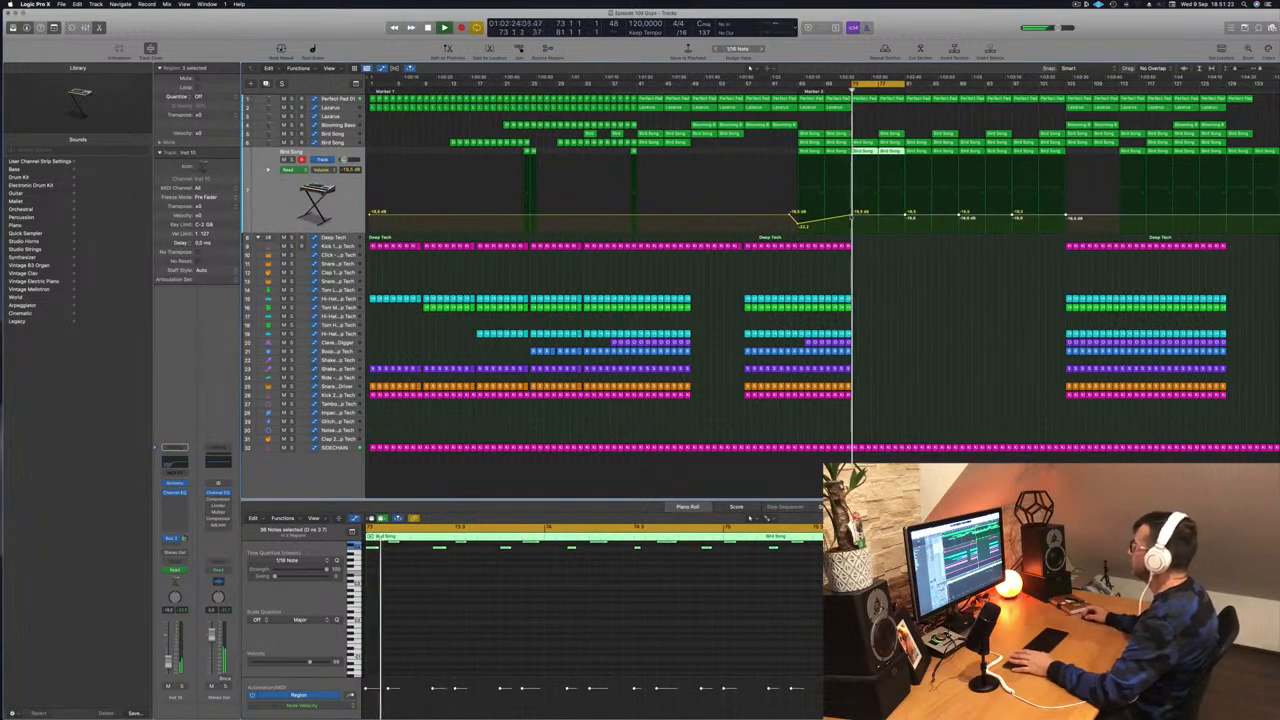
pyautogui.moveTo(853, 215); pyautogui.dragTo(850, 215)
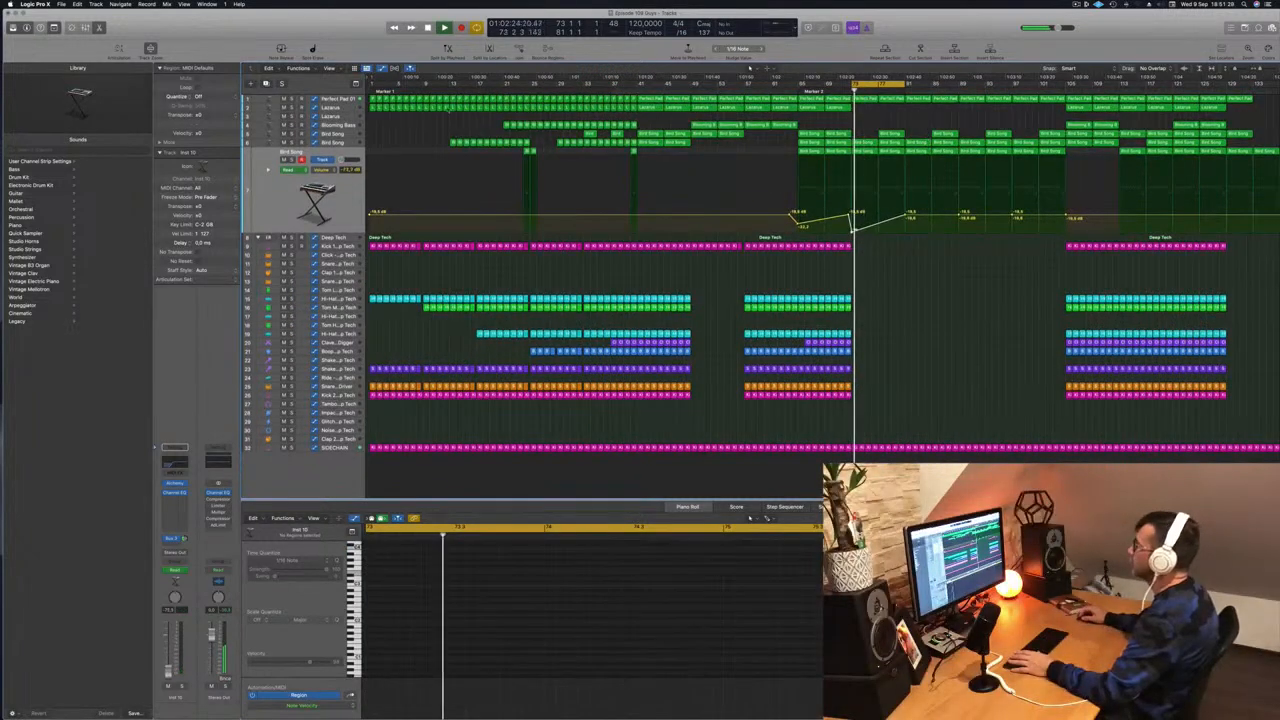
pyautogui.click(338, 99)
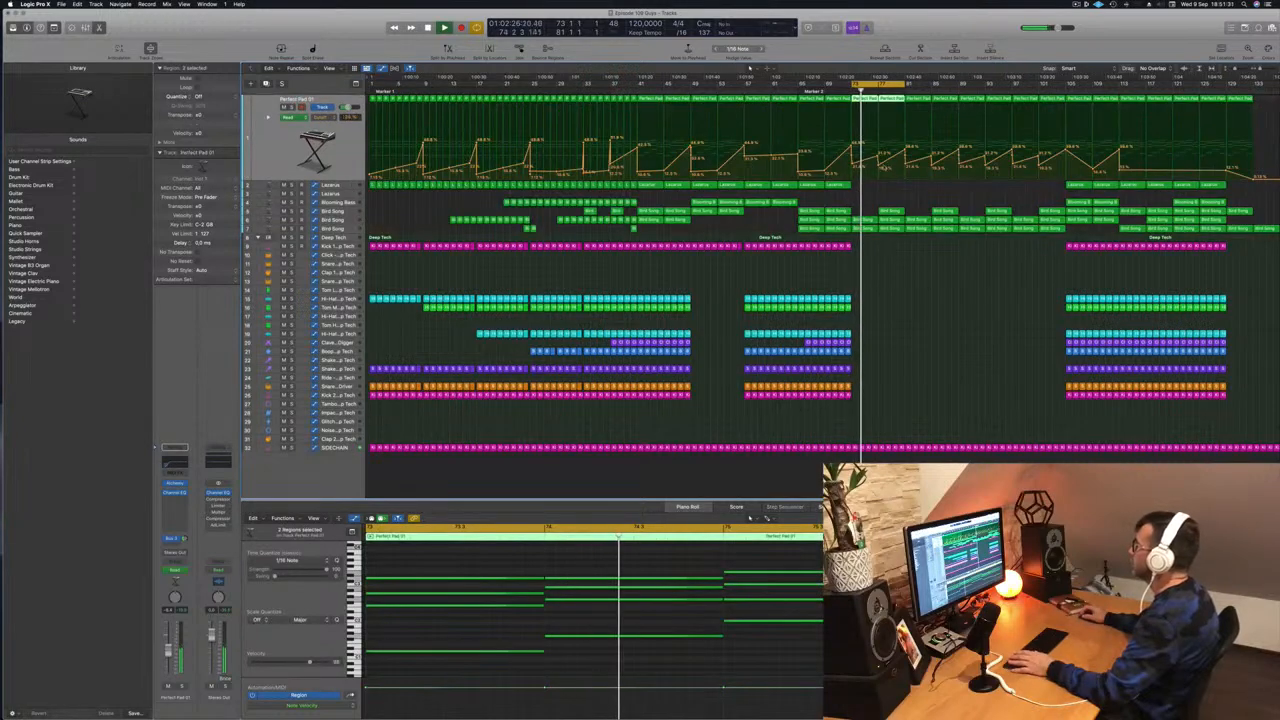
pyautogui.click(880, 167)
pyautogui.moveTo(879, 167); pyautogui.dragTo(879, 159)
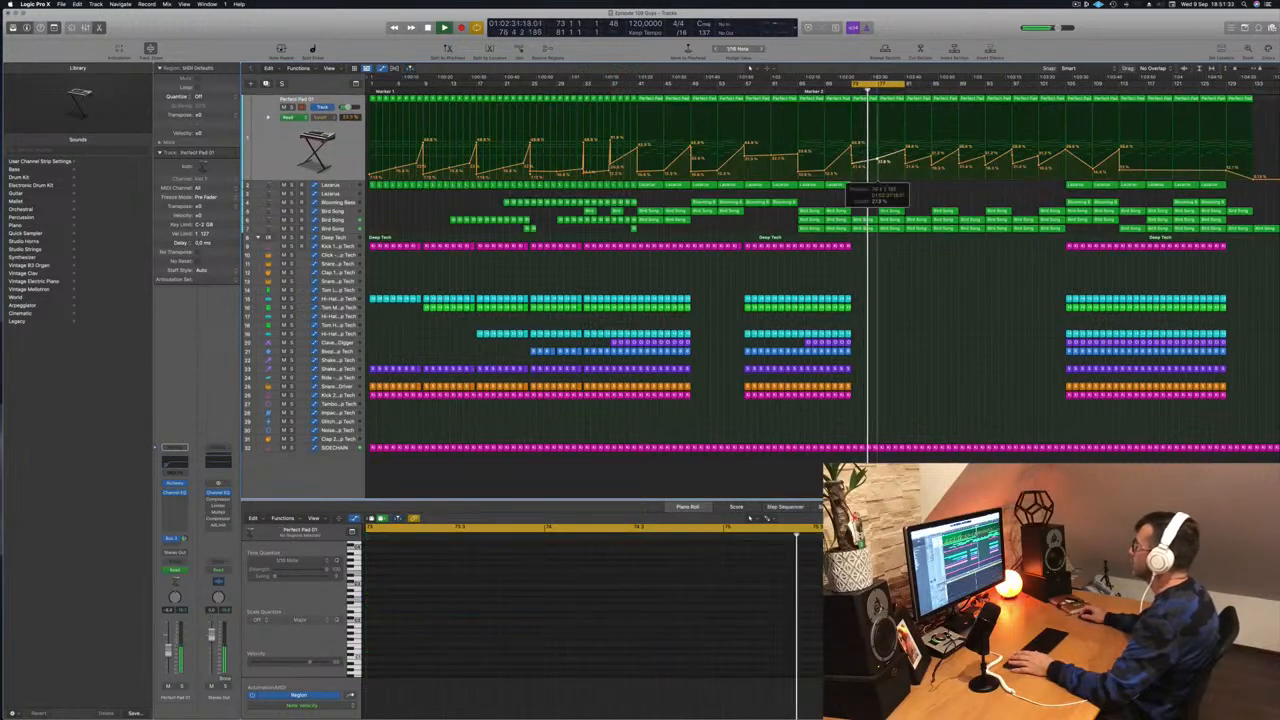
pyautogui.press('space')
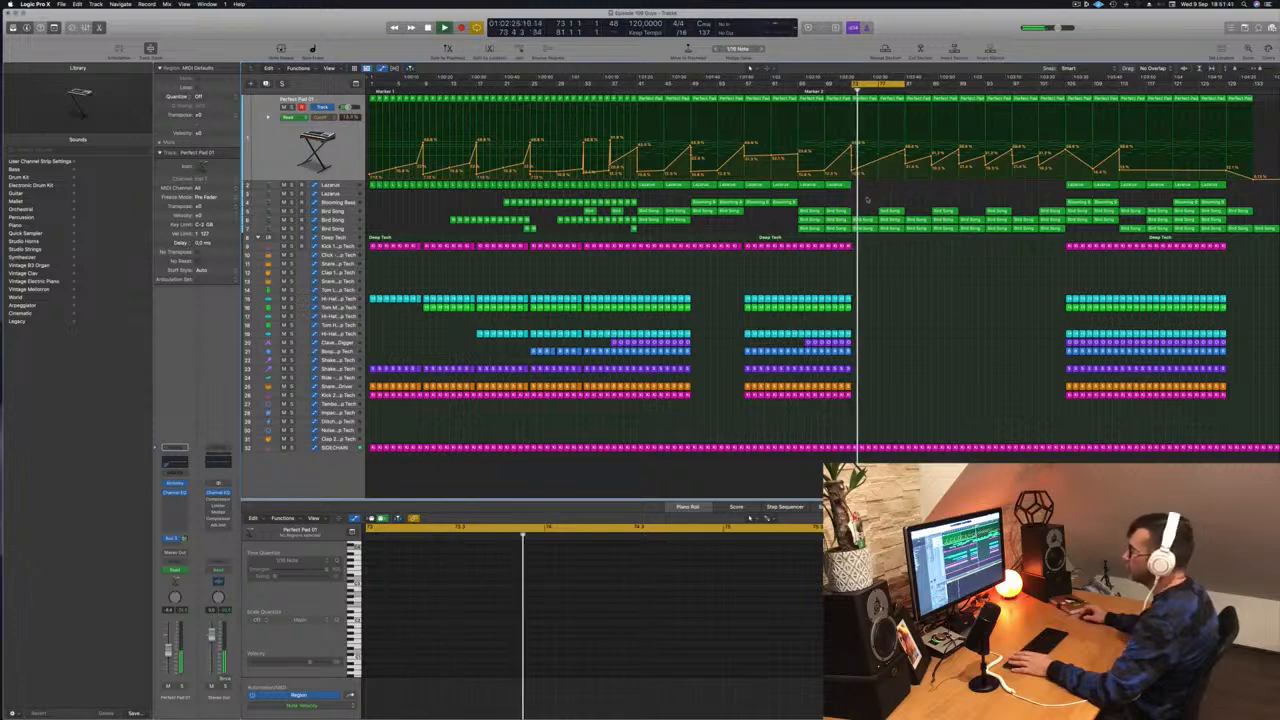
# - Try a noise hit at bar 73 by copying a Kick 2 region to the Noise track and repositioning its note
pyautogui.click(847, 394)
pyautogui.moveTo(847, 394); pyautogui.dragTo(854, 430)
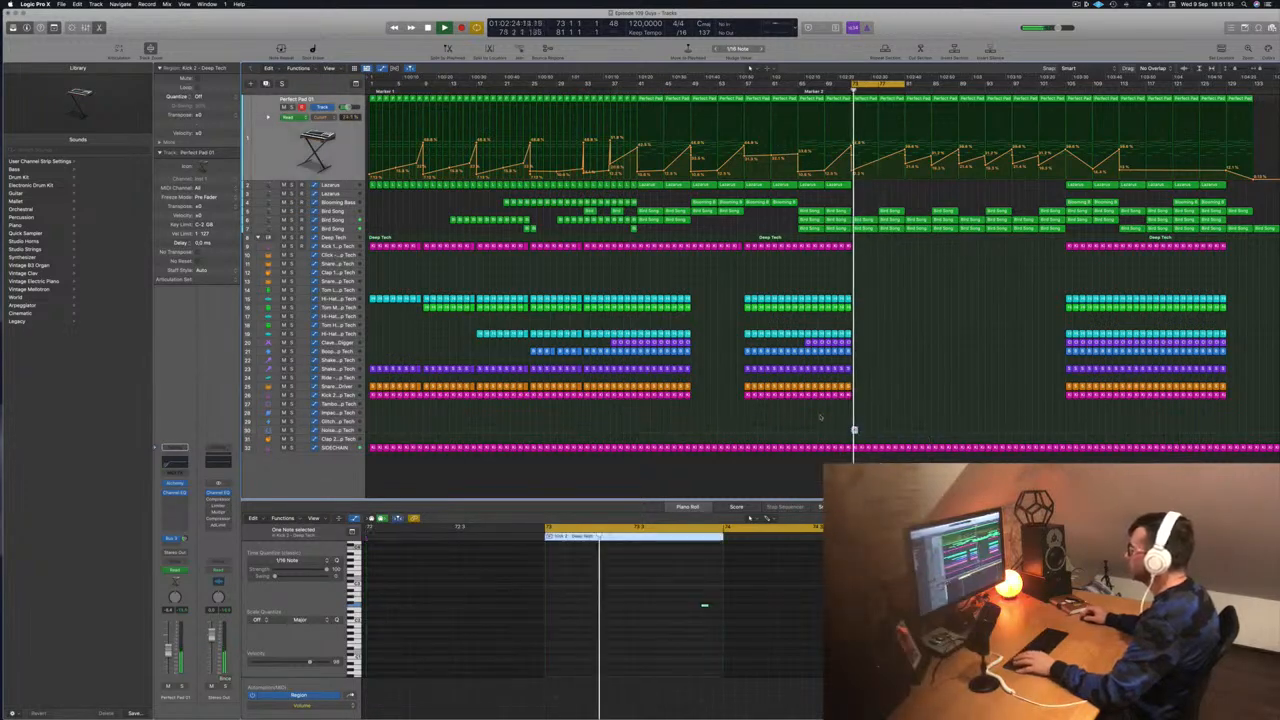
pyautogui.press('space')
pyautogui.click(348, 424)
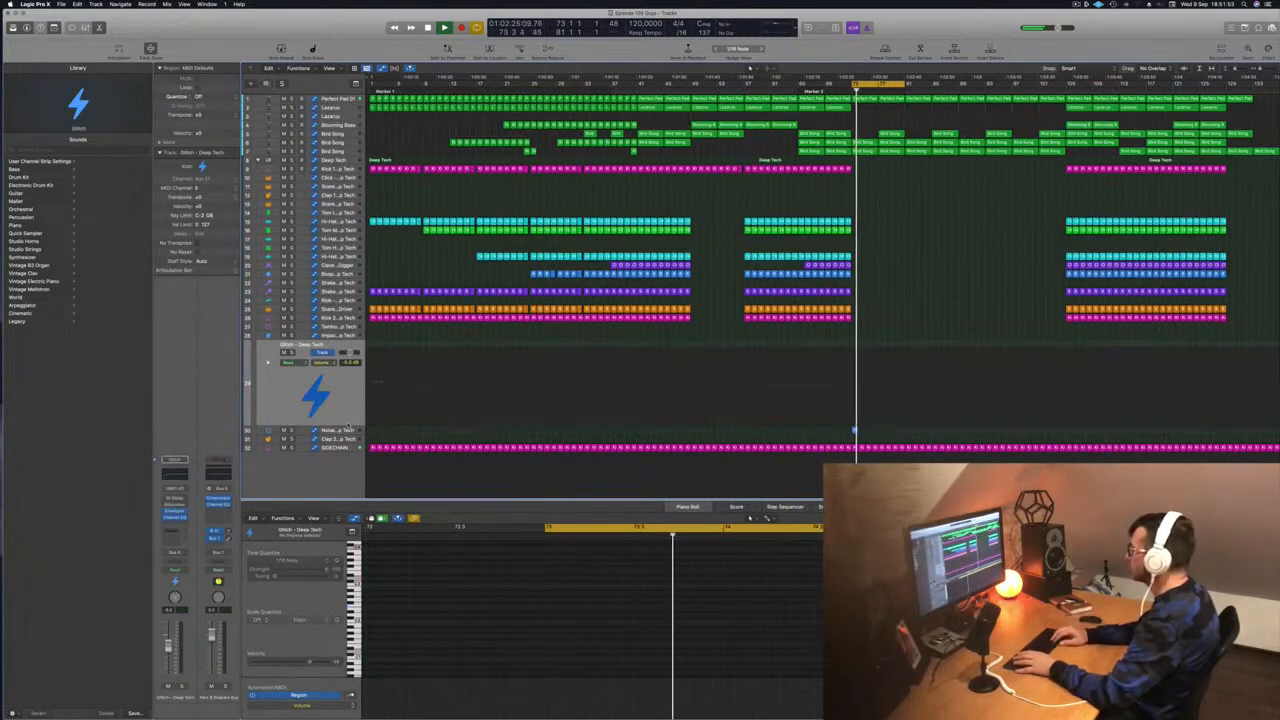
pyautogui.click(348, 427)
pyautogui.moveTo(682, 598); pyautogui.dragTo(757, 643)
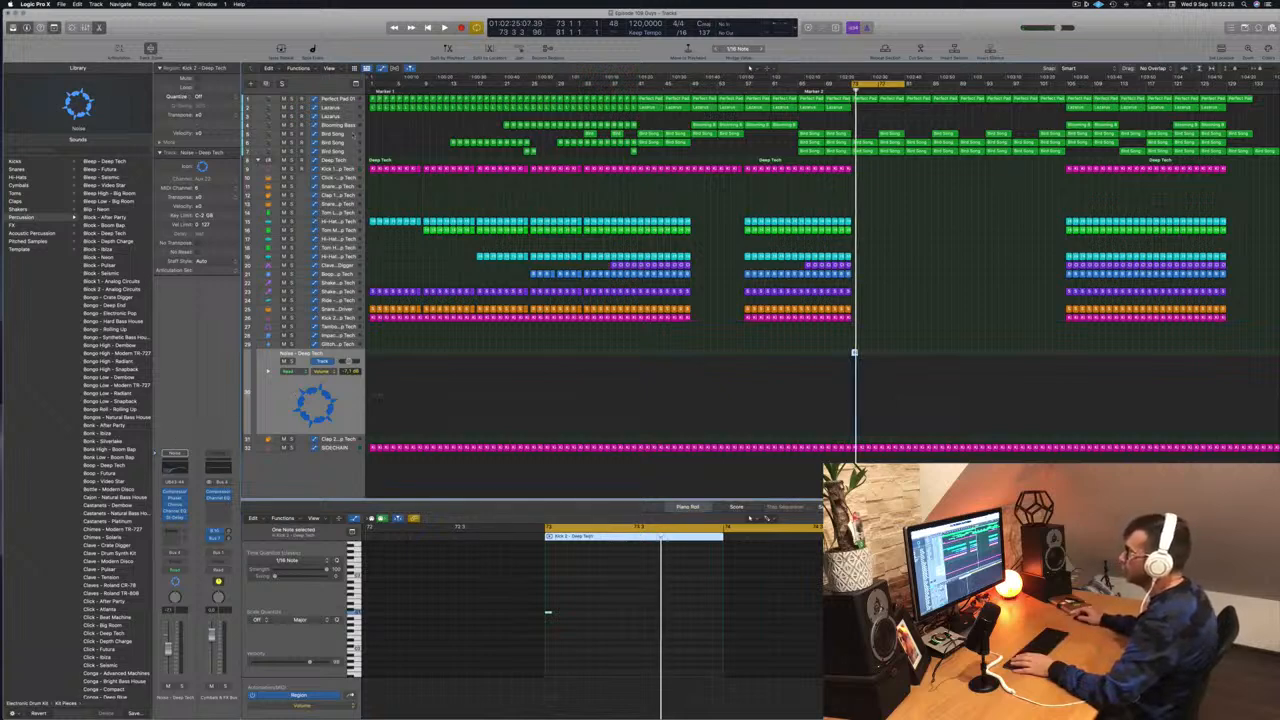
pyautogui.click(339, 160)
pyautogui.press('space')
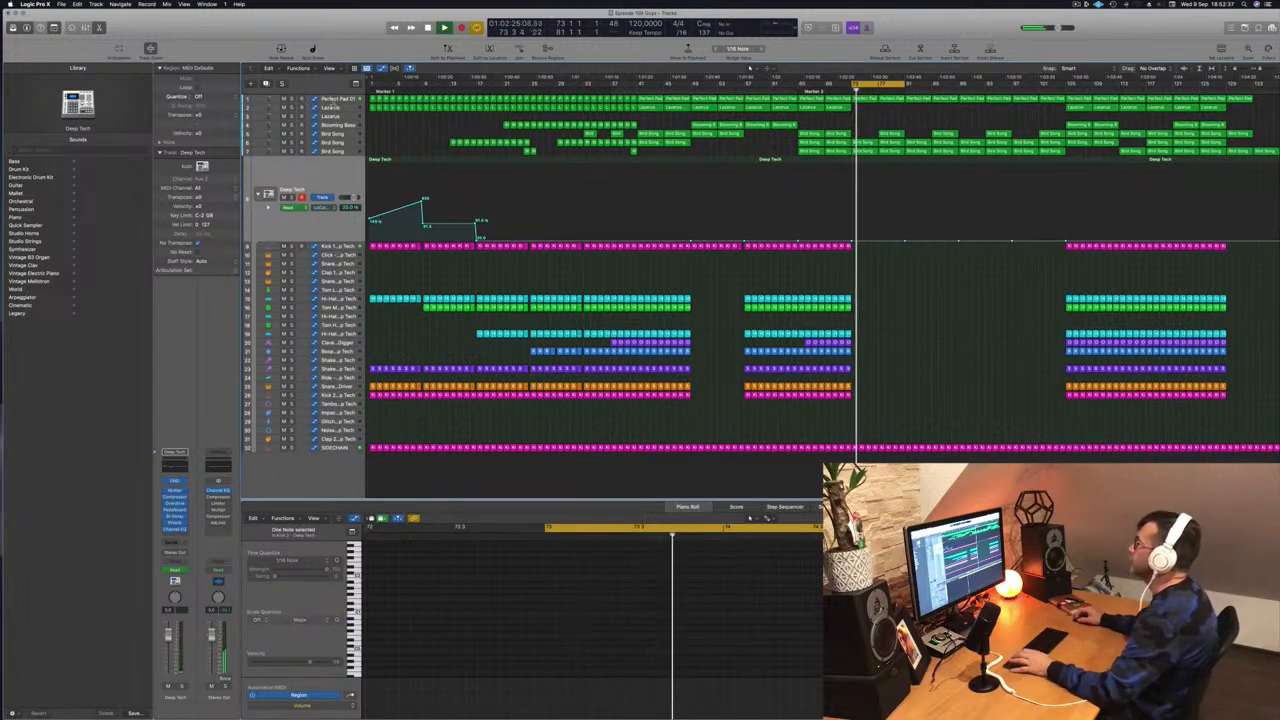
# - Delete the first Bird Song track's region at bar 77
pyautogui.click(345, 100)
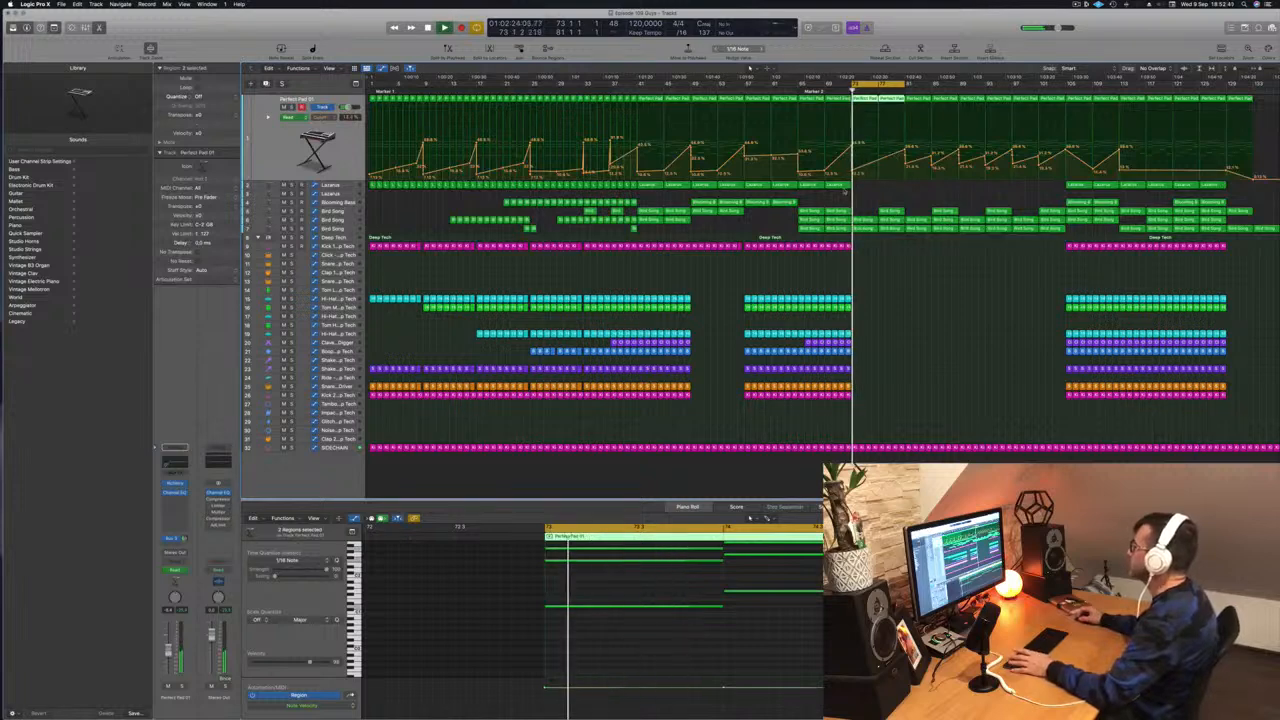
pyautogui.click(870, 220)
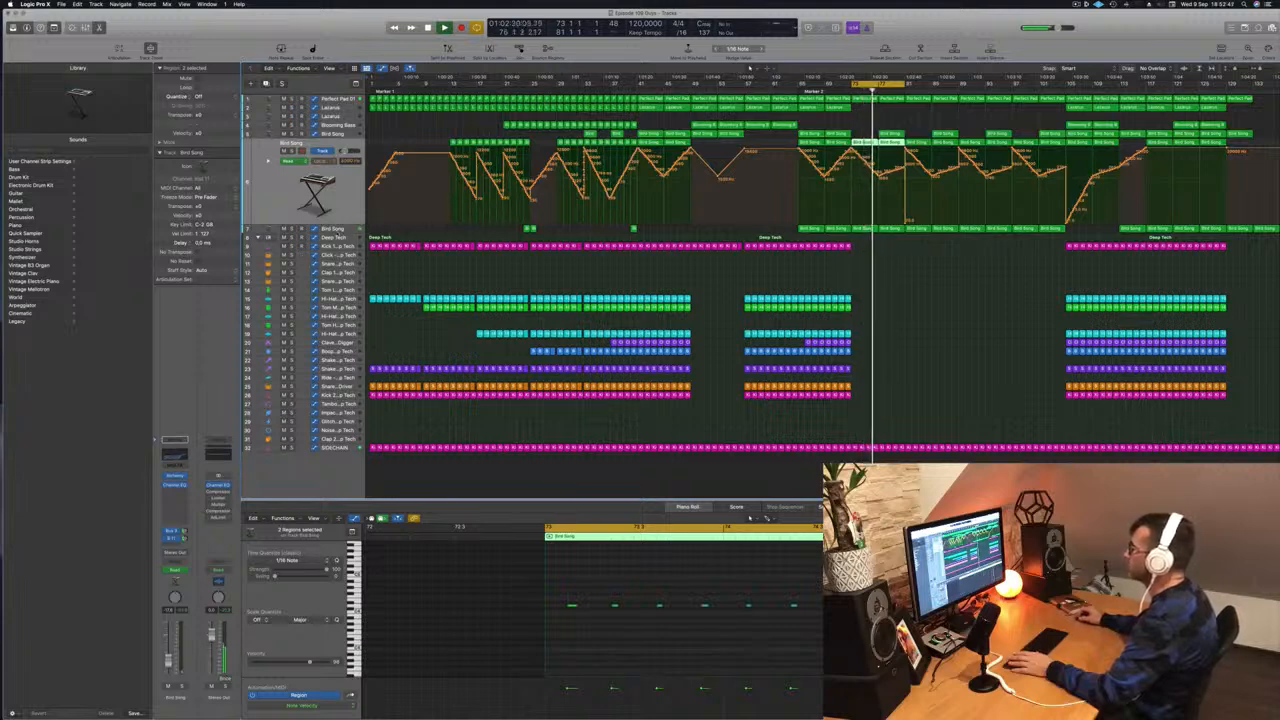
pyautogui.press('Down')
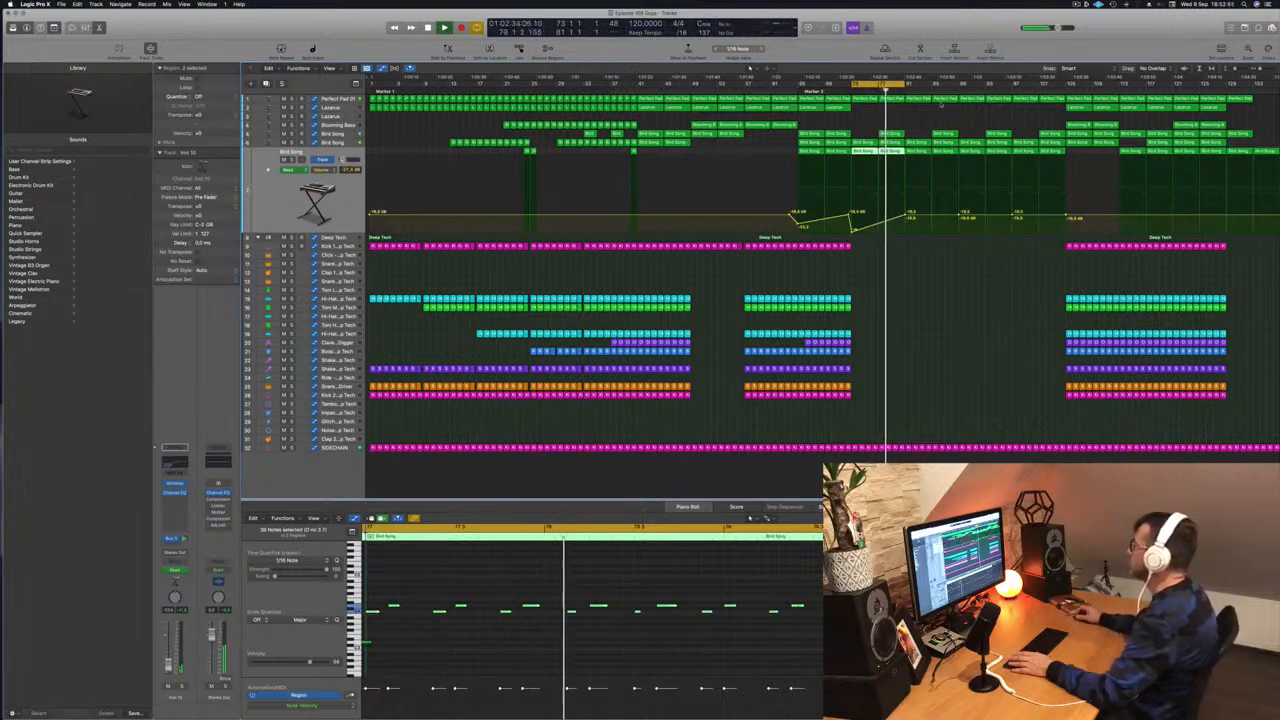
pyautogui.click(888, 134)
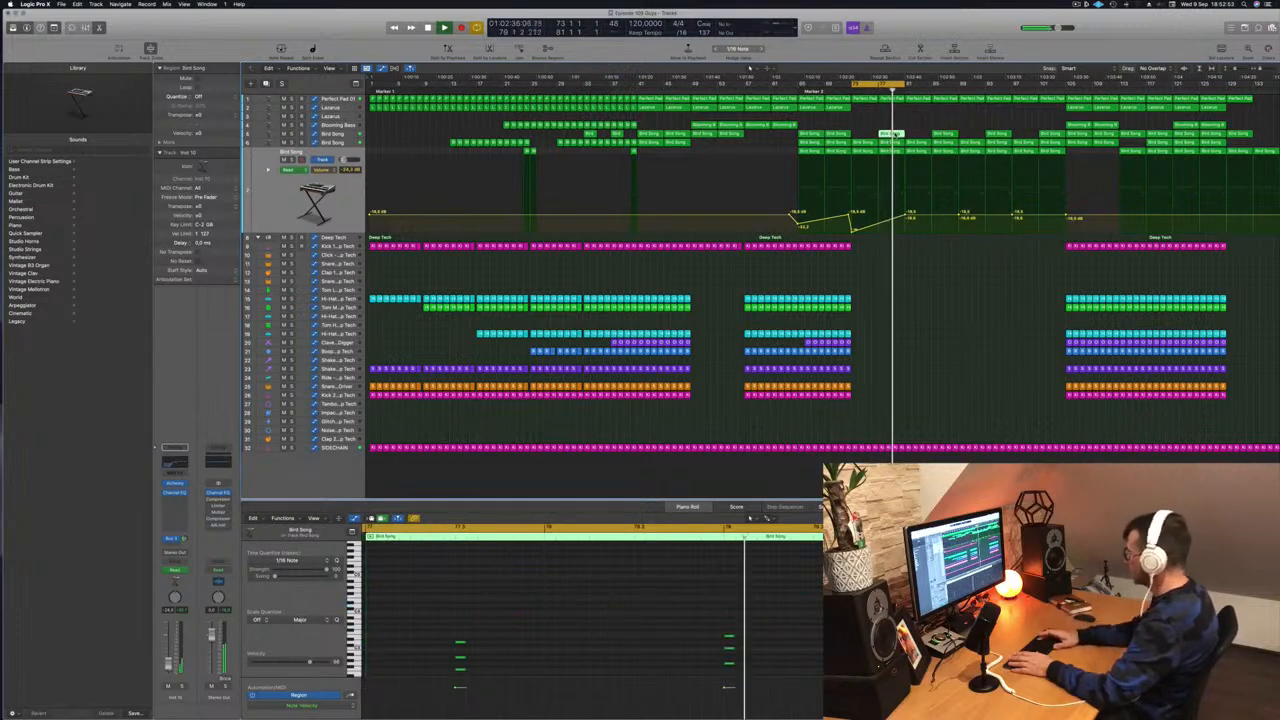
pyautogui.press('Delete')
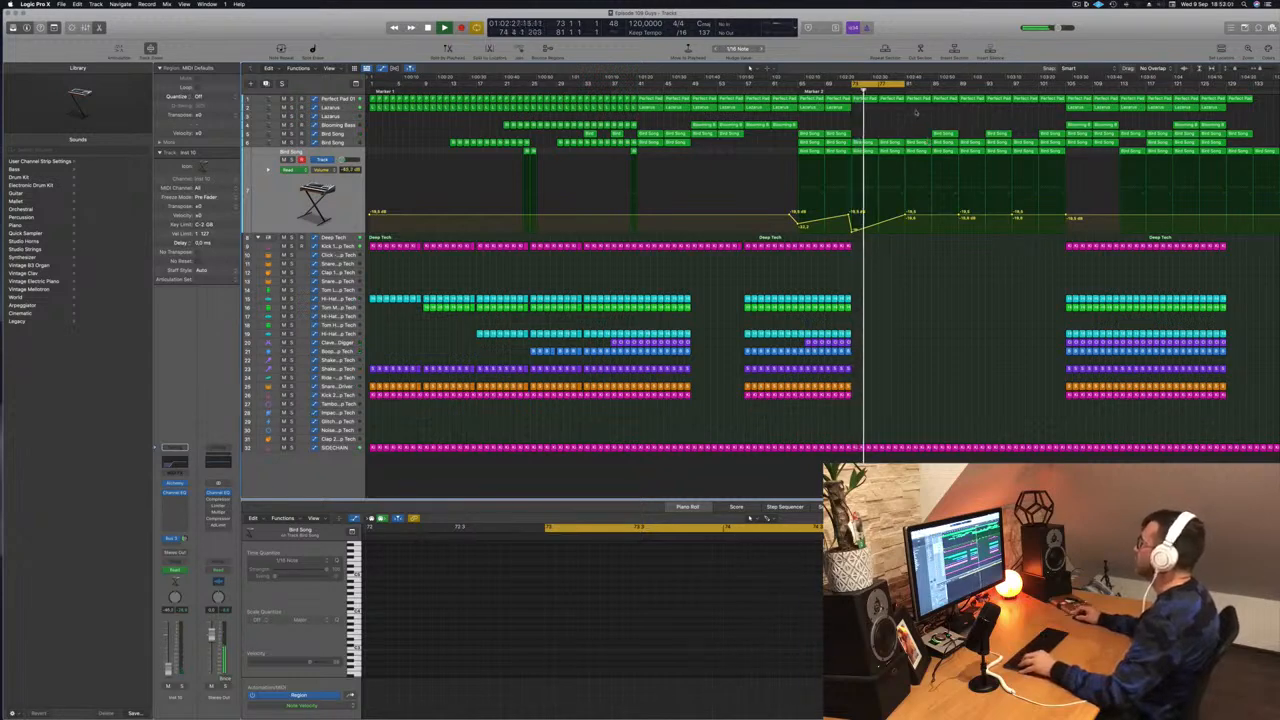
# - Copy the first Lazarus track's region at bar 105 back to bar 81 and show that track's automation
pyautogui.click(1077, 107)
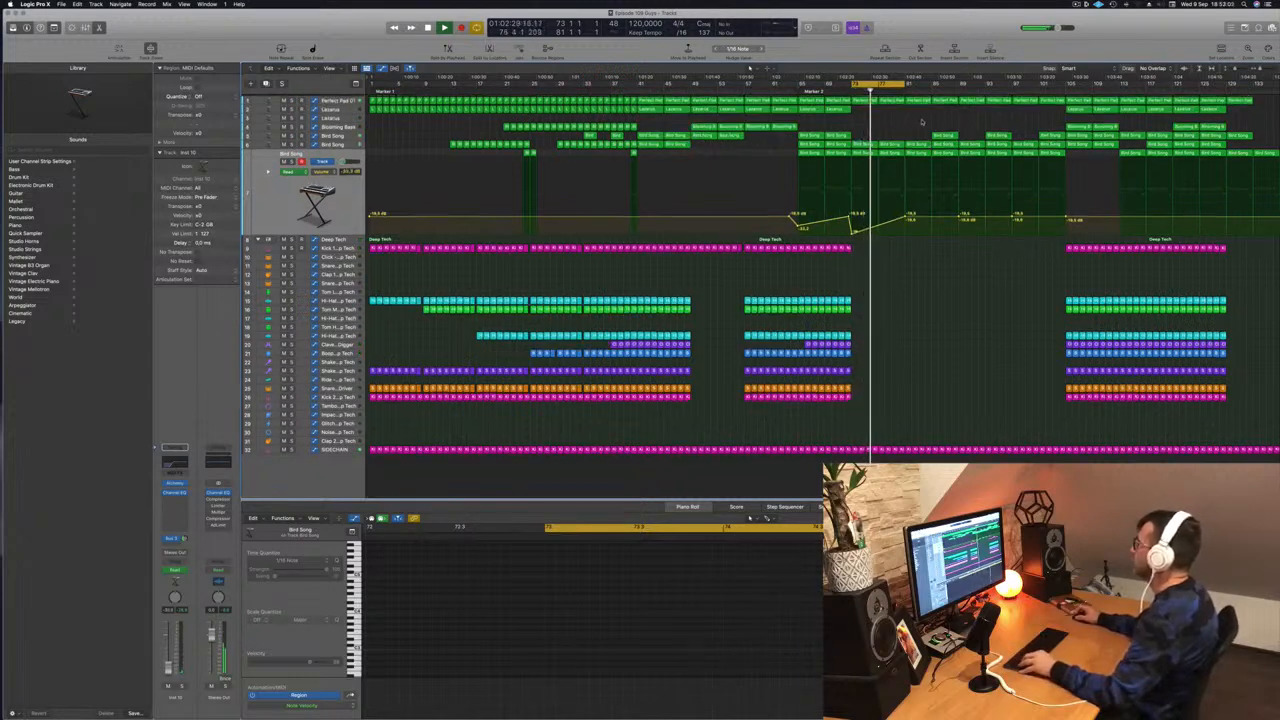
pyautogui.moveTo(1077, 108); pyautogui.dragTo(918, 108)
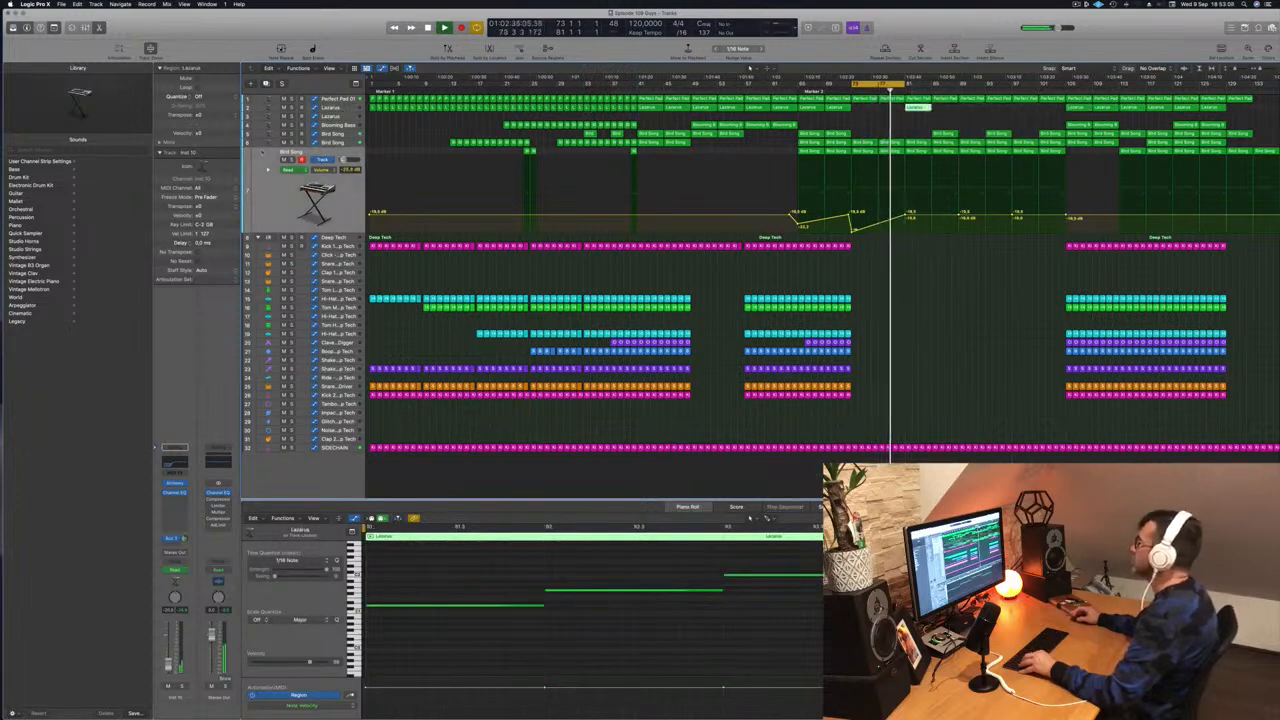
pyautogui.click(308, 108)
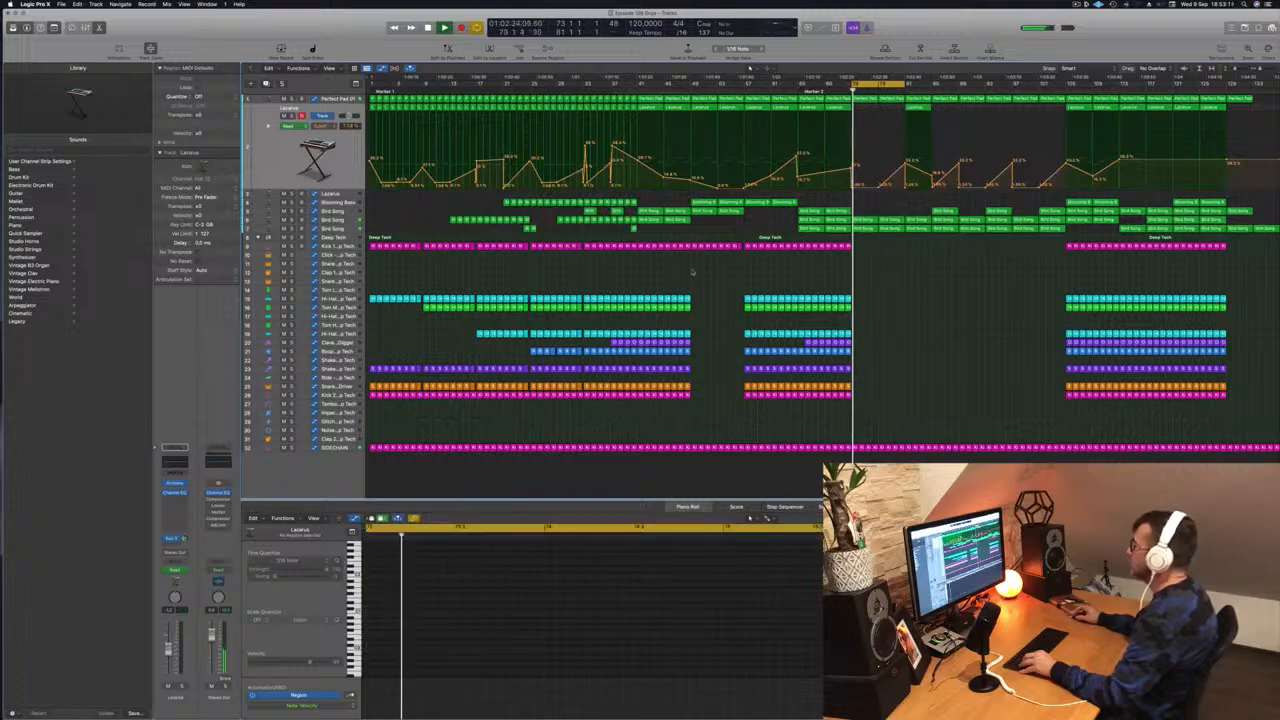
# - Reshape the second Bird Song track's filter automation to dip at bar 77 and rise to a peak at bar 81, removing the drop there
pyautogui.click(332, 220)
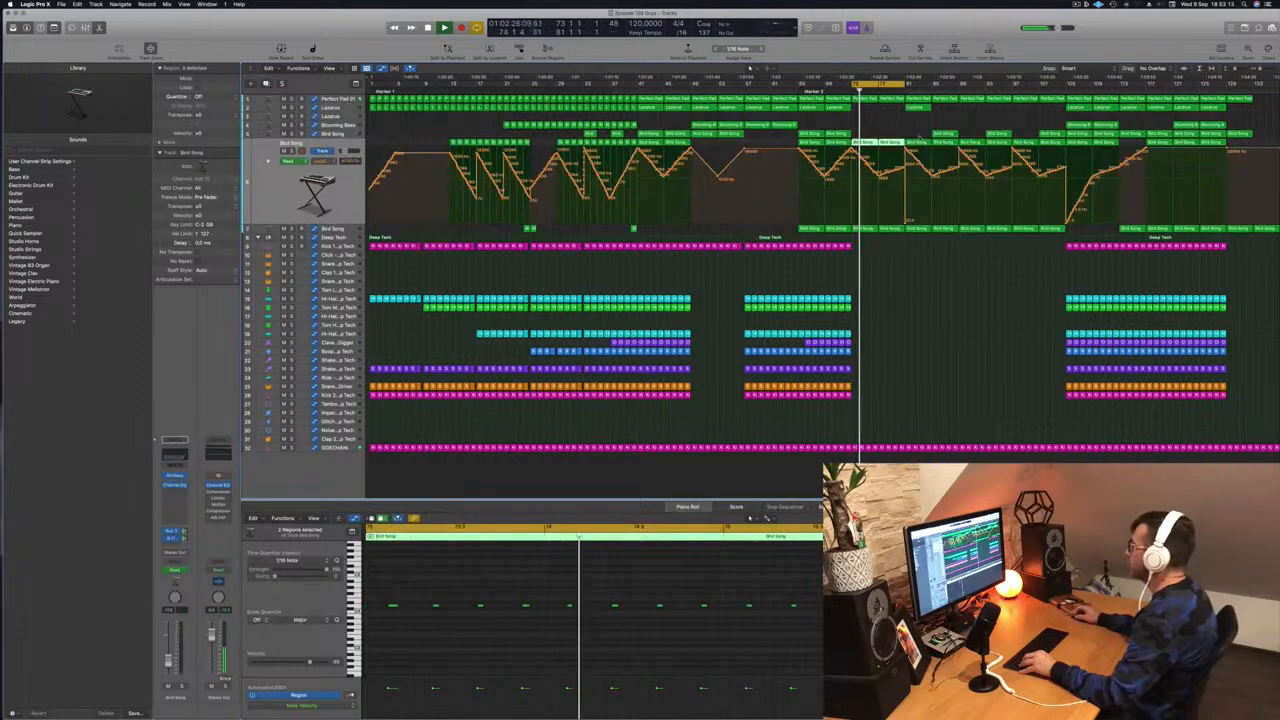
pyautogui.moveTo(906, 220); pyautogui.dragTo(908, 148)
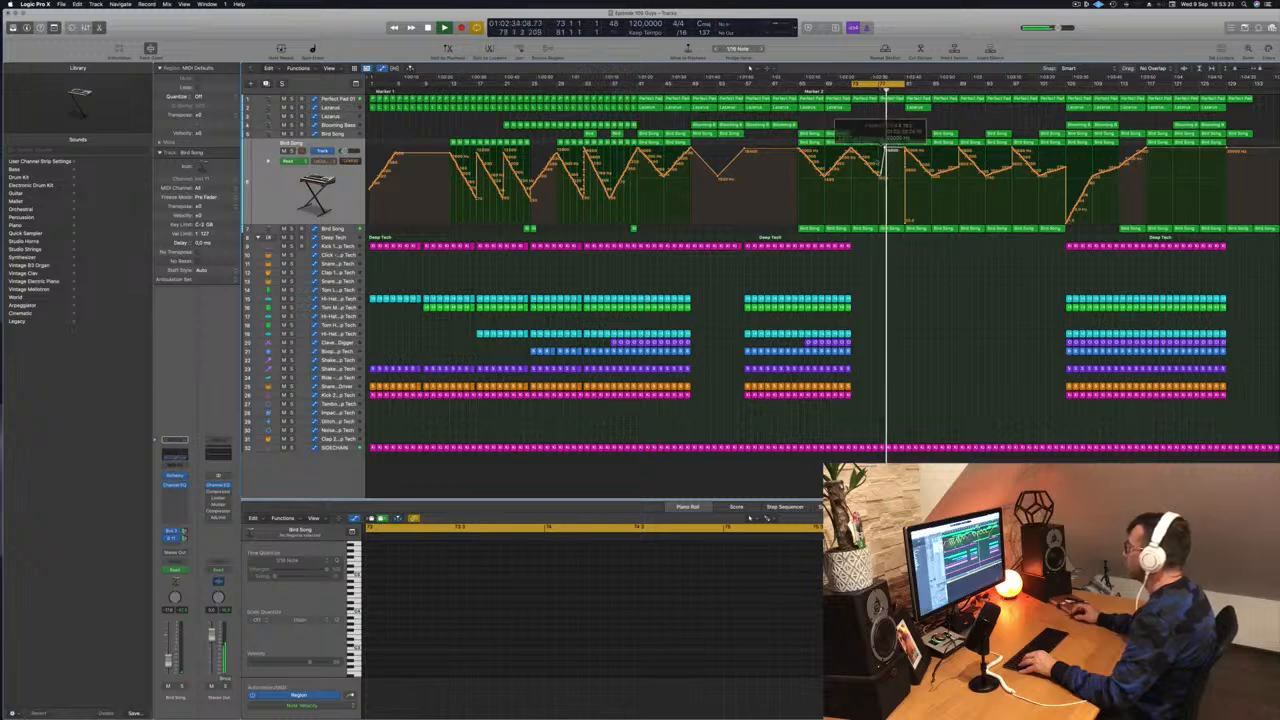
pyautogui.press('space')
pyautogui.press('space')
pyautogui.moveTo(885, 149); pyautogui.dragTo(870, 165)
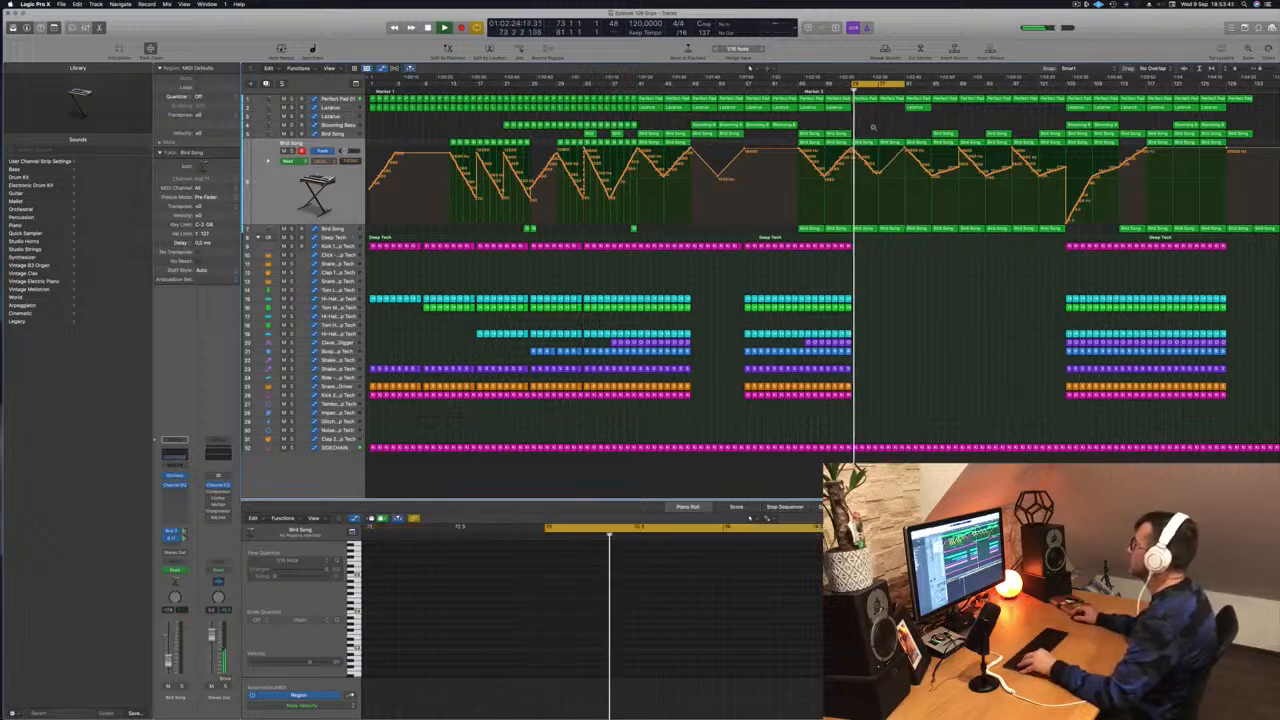
# - Extend the cycle range to bar 89 and delete the Lazarus region at bar 81 and the first two Bird Song tracks' regions in bars 81 to 89
pyautogui.moveTo(904, 84); pyautogui.dragTo(958, 90)
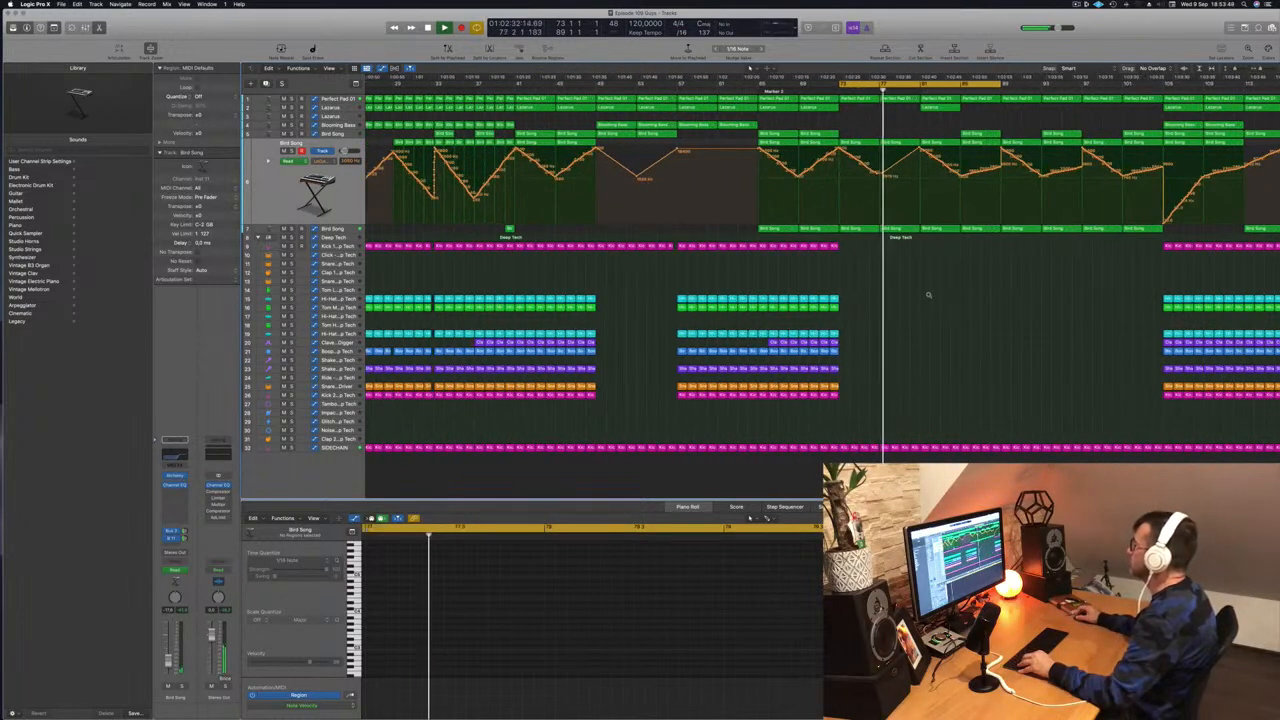
pyautogui.hscroll(-8, 930, 294)
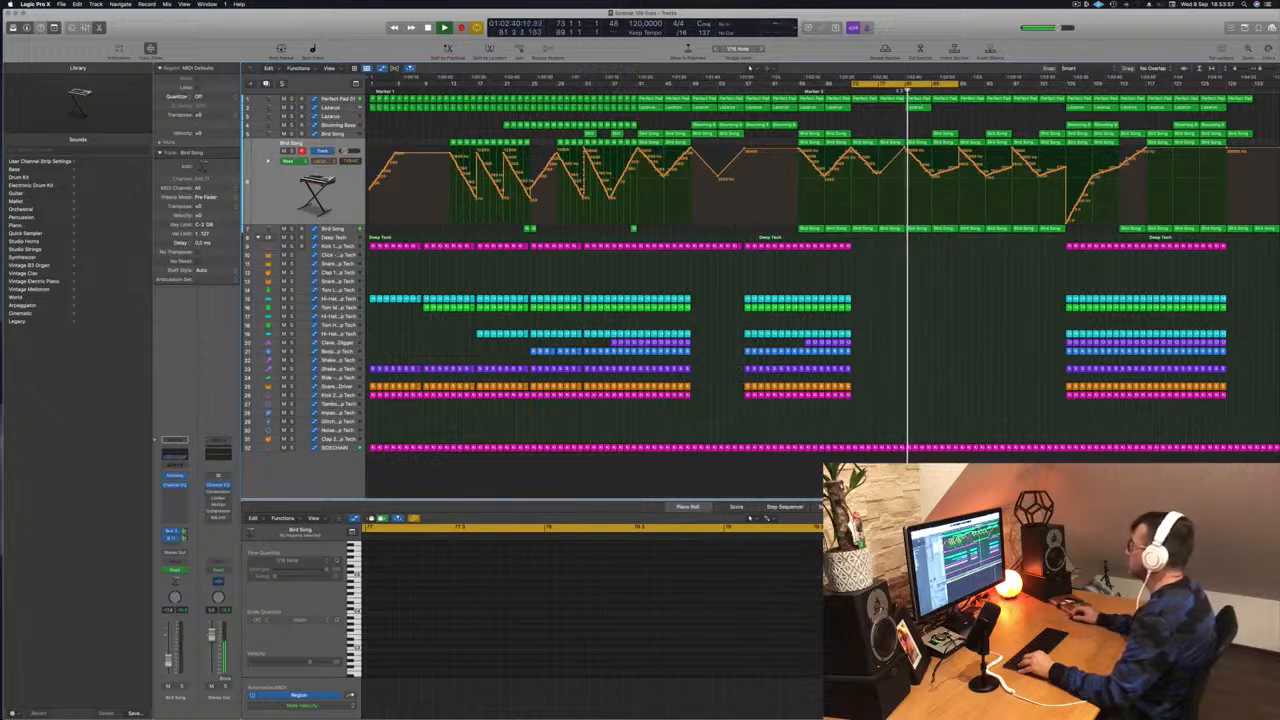
pyautogui.click(917, 108)
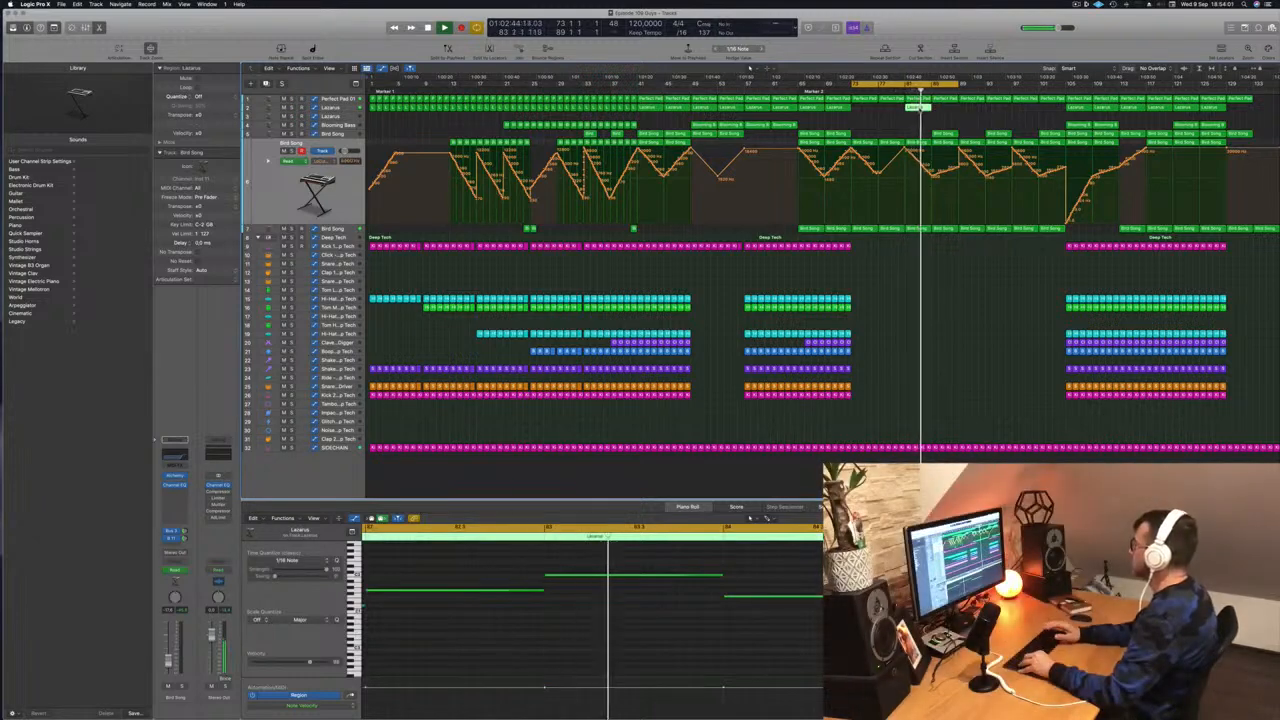
pyautogui.press('Delete')
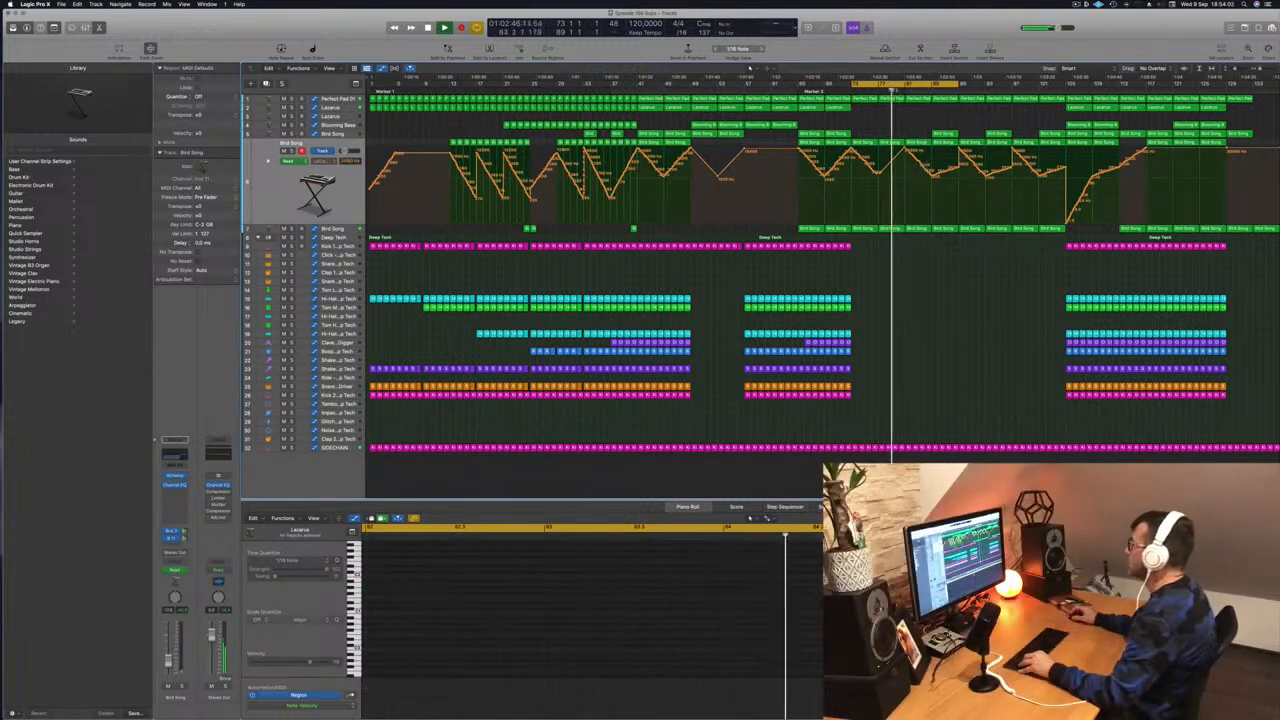
pyautogui.click(917, 143)
pyautogui.press('Delete')
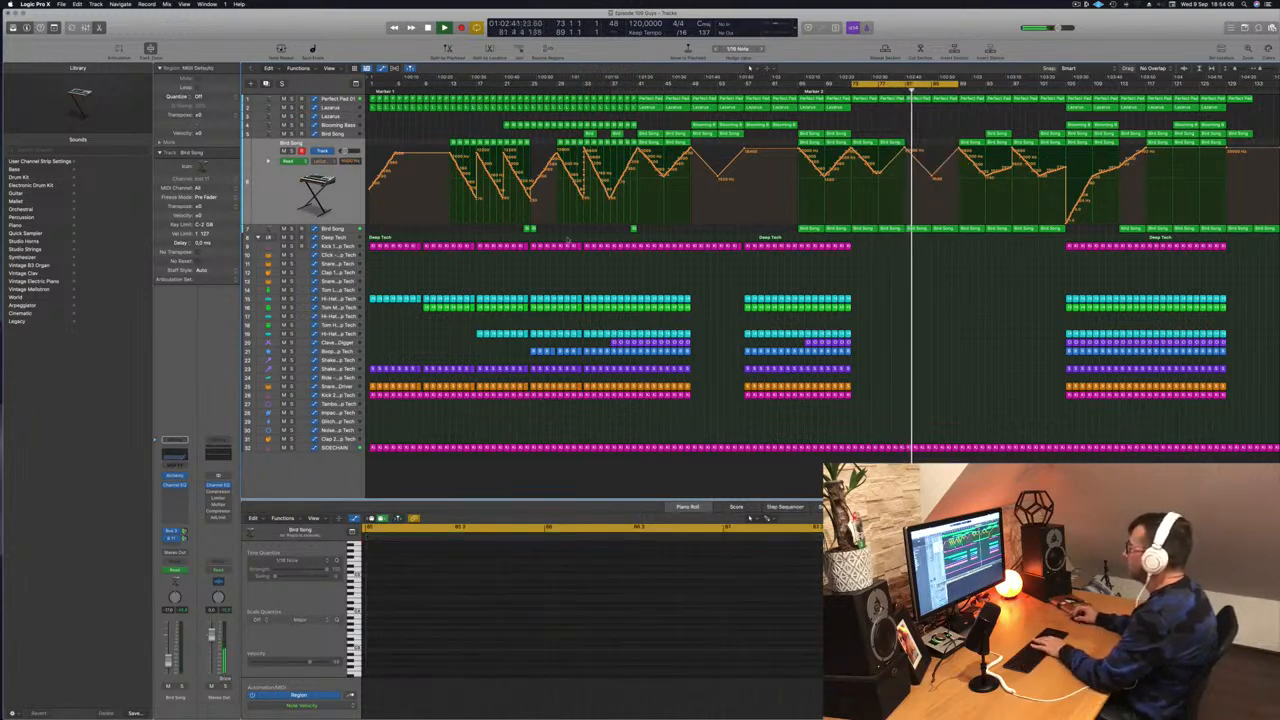
# - Adjust the third Bird Song track's volume automation at bar 81 and lower Perfect Pad 01's cutoff between bars 81 and 89
pyautogui.click(343, 229)
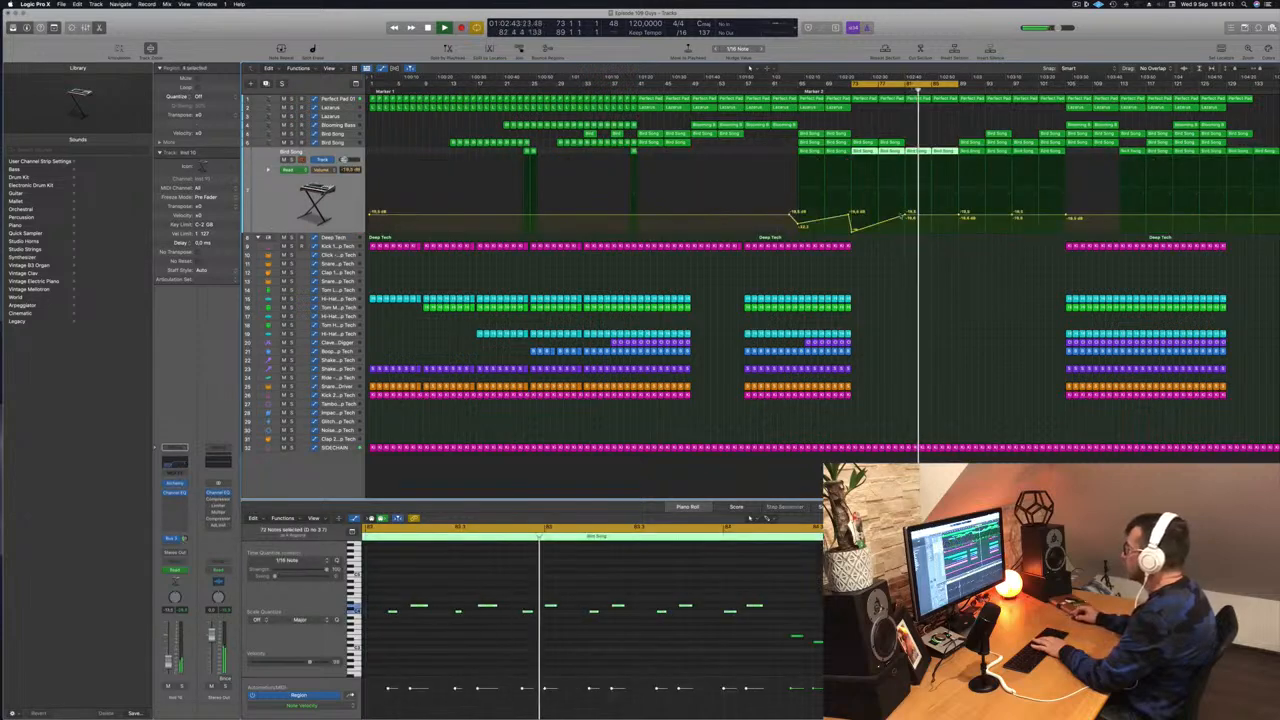
pyautogui.moveTo(906, 215); pyautogui.dragTo(906, 207)
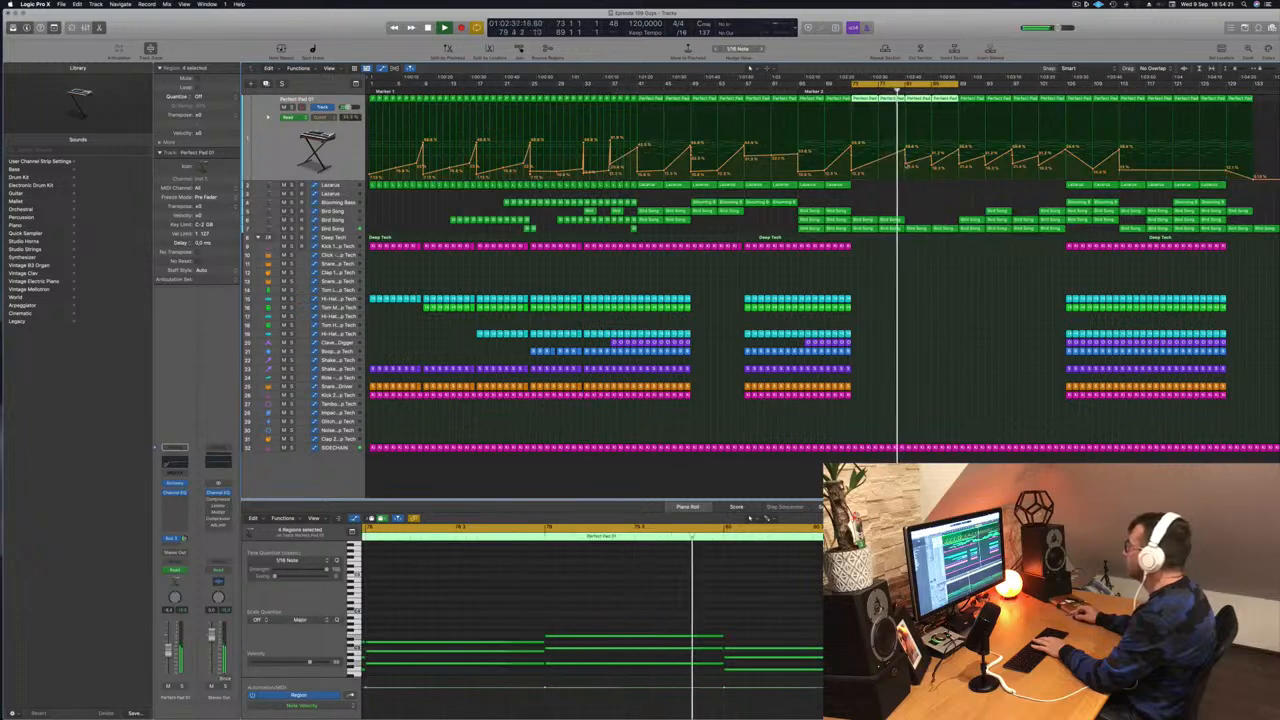
pyautogui.click(905, 168)
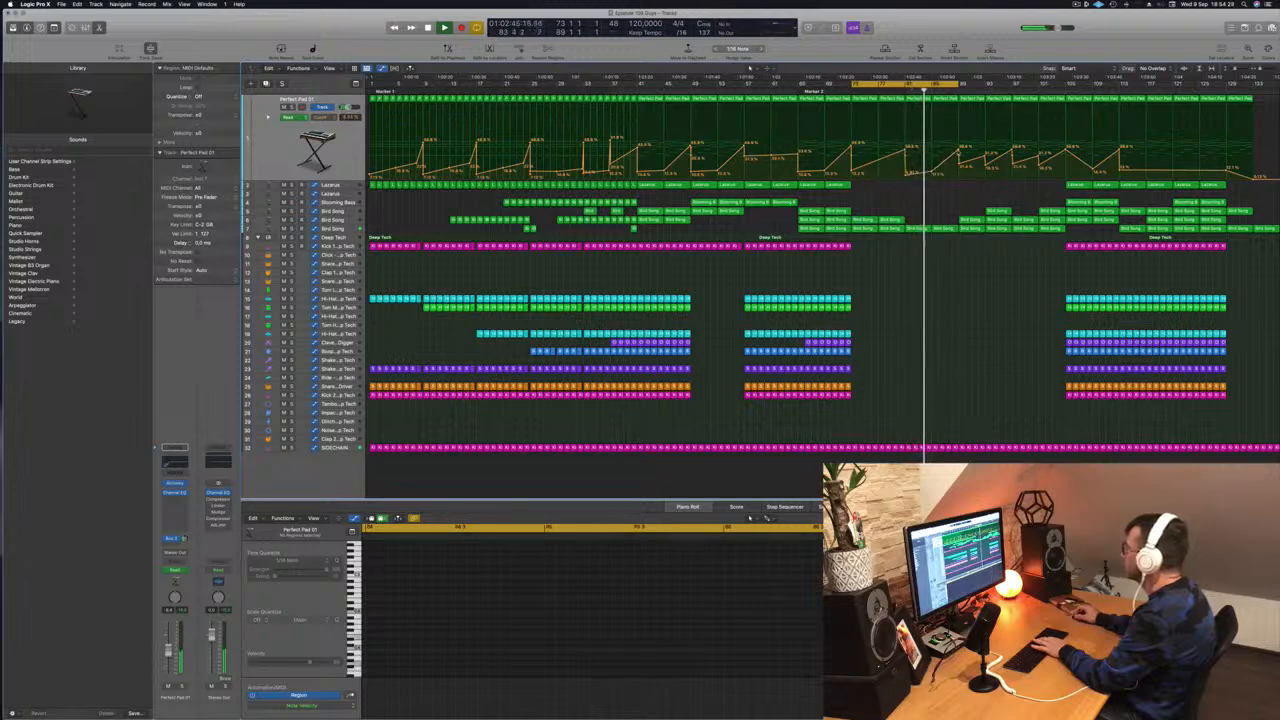
# - Copy the first Lazarus track's region at bar 105 back to bar 85
pyautogui.click(1078, 186)
pyautogui.moveTo(1078, 186); pyautogui.dragTo(943, 188)
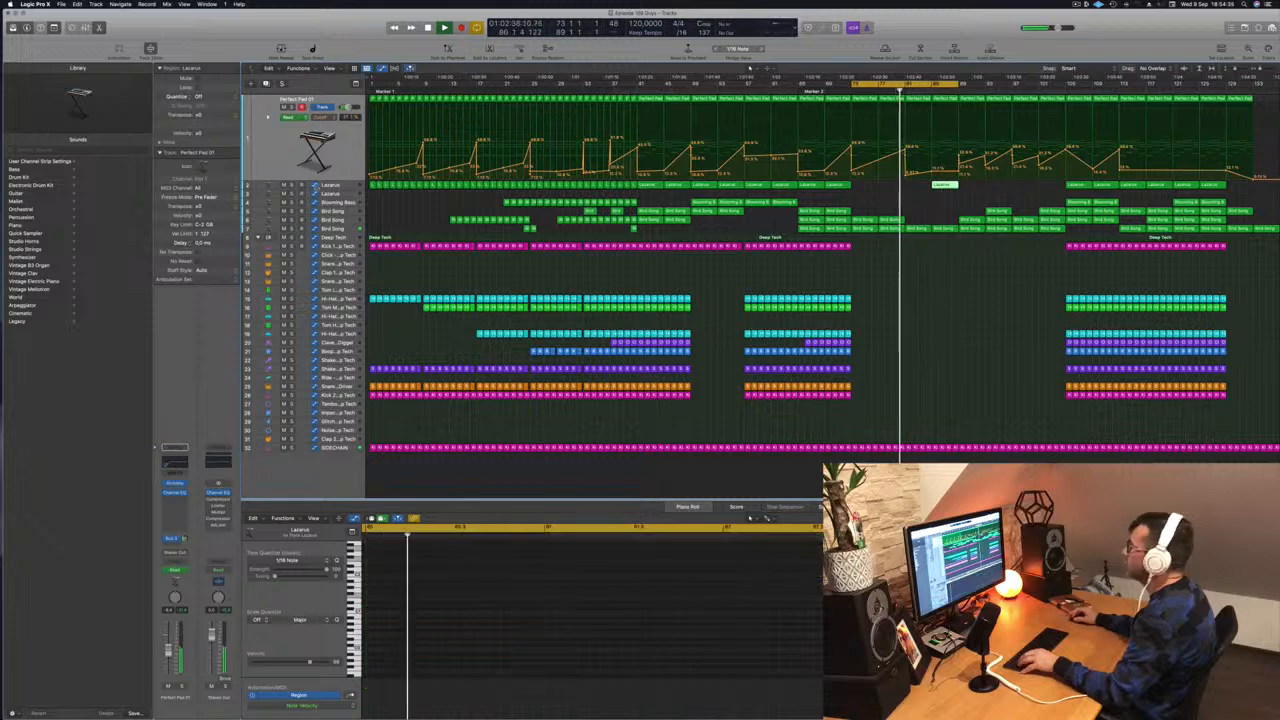
# - Lower the Cutoff Decay in the first Lazarus track's Alchemy synth and audition the region from bar 85
pyautogui.press('Down')
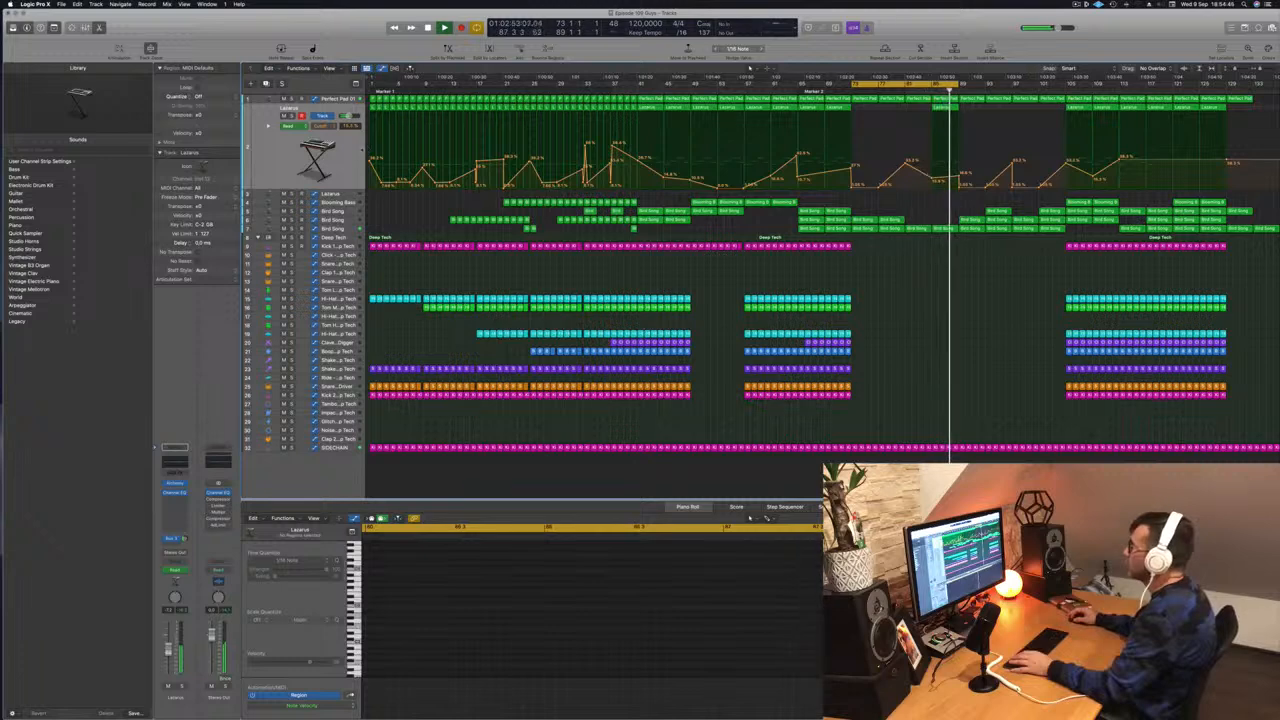
pyautogui.click(175, 484)
pyautogui.hotkey('shift', 'space')
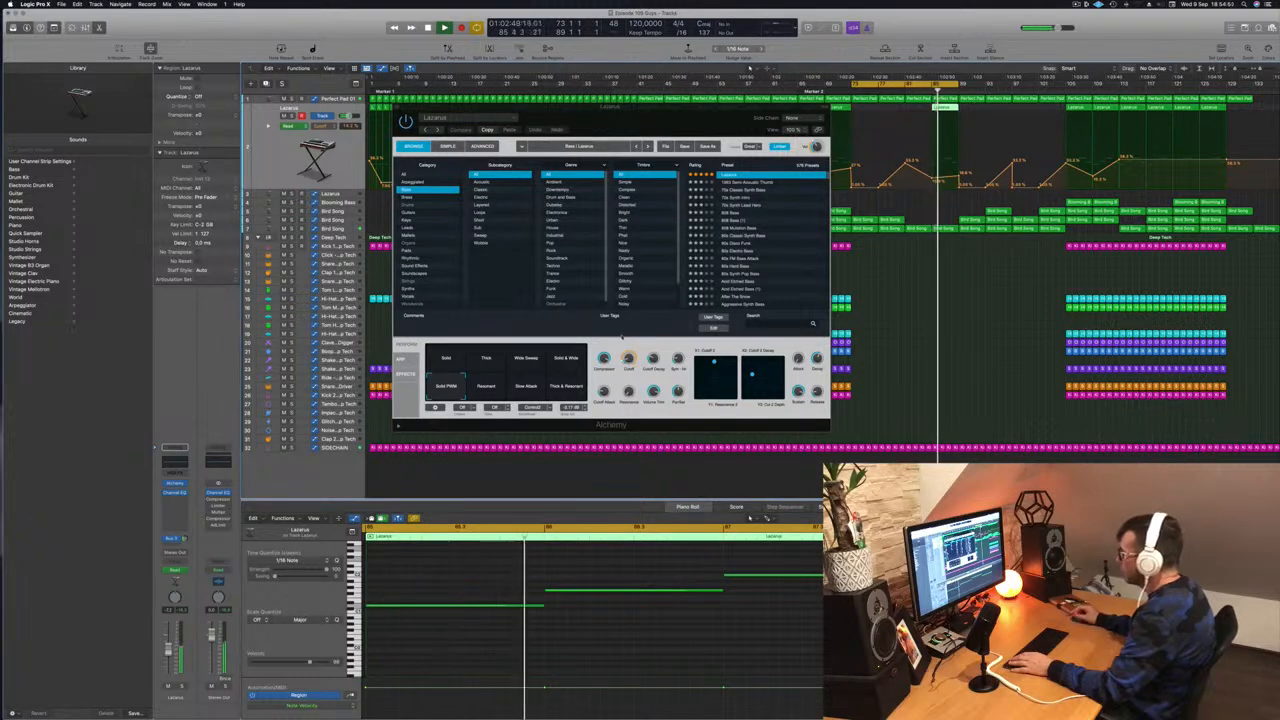
pyautogui.moveTo(654, 359); pyautogui.dragTo(656, 378)
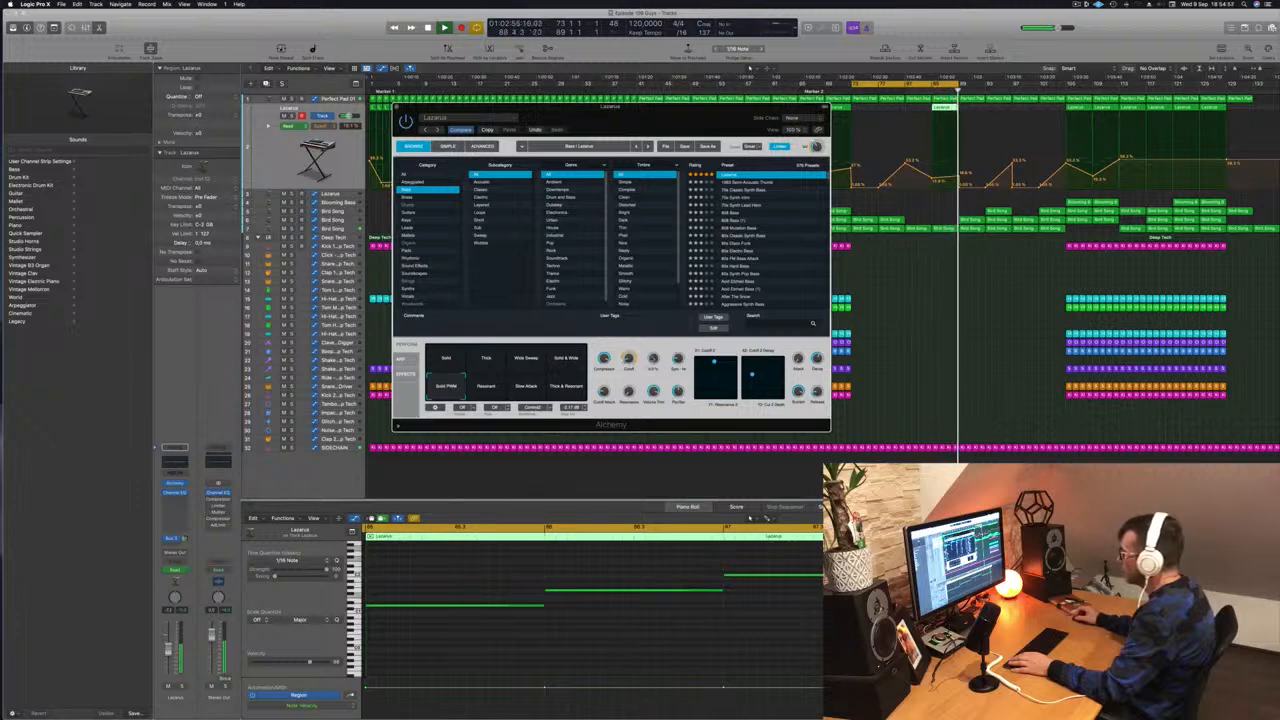
pyautogui.click(930, 90)
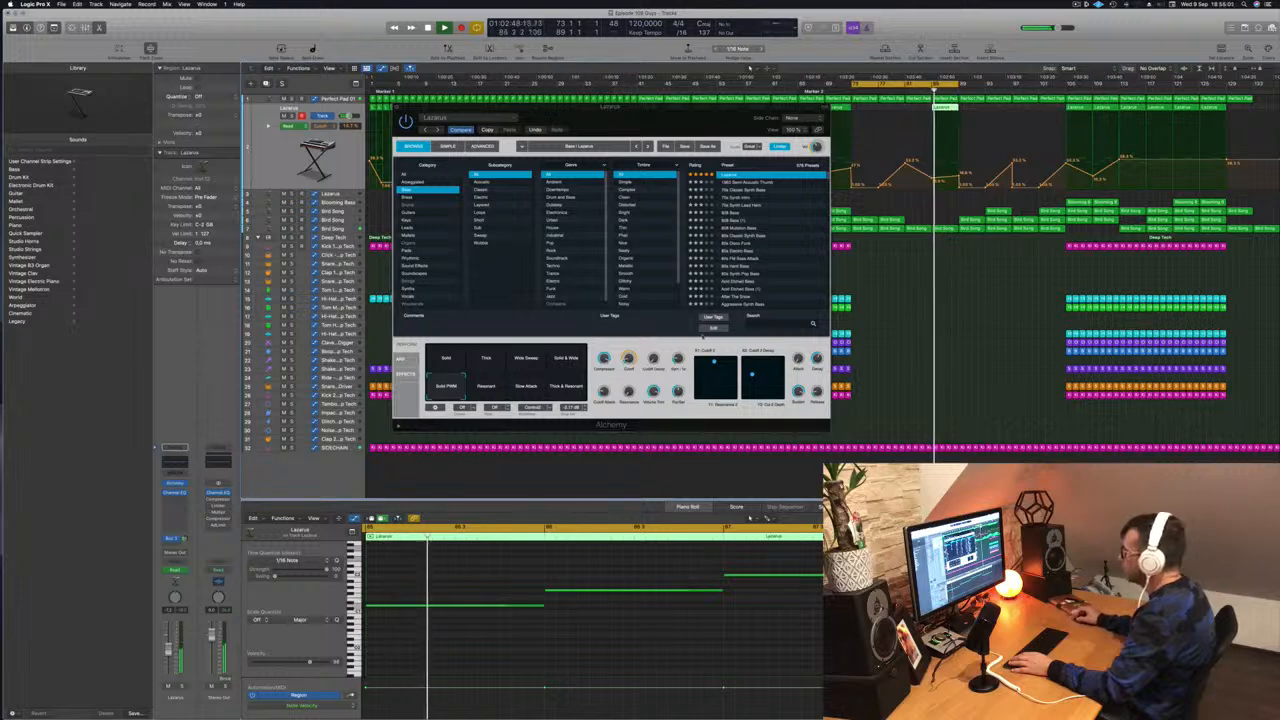
pyautogui.click(657, 280)
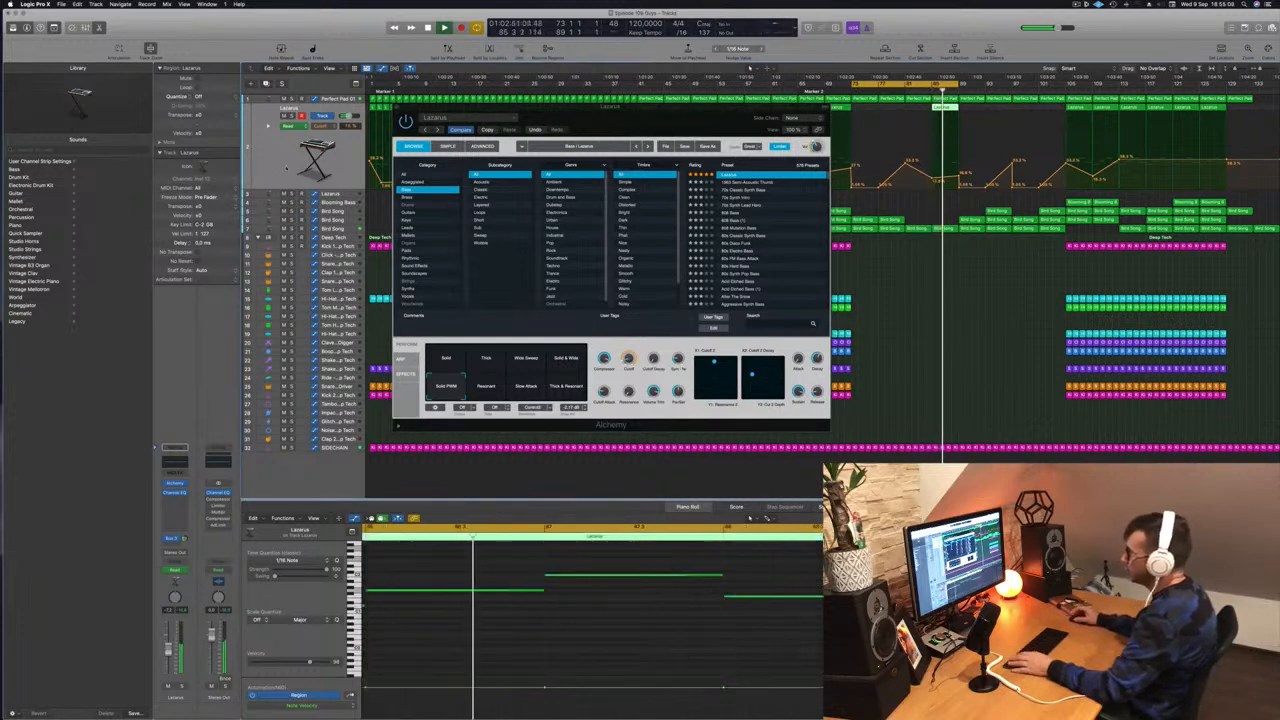
# - Enable a high cut at 440 Hz with a 36 dB/Oct slope in the first Lazarus track's Channel EQ
pyautogui.click(175, 492)
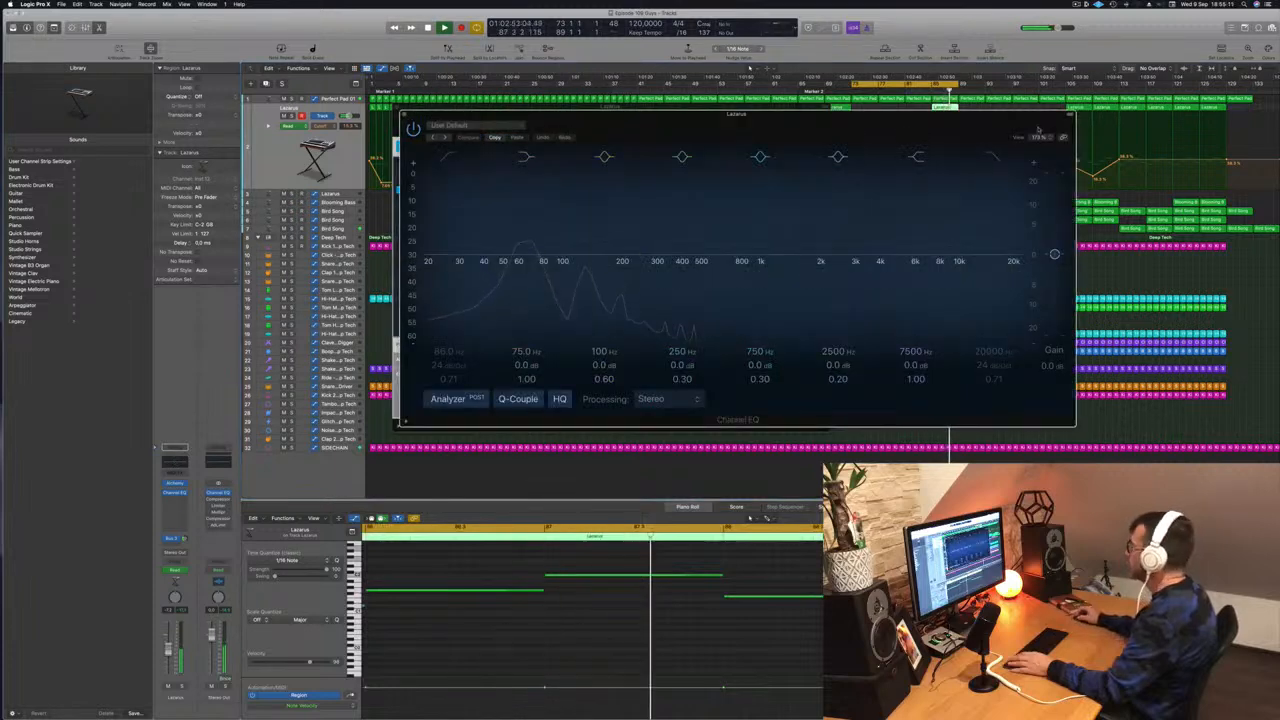
pyautogui.click(990, 160)
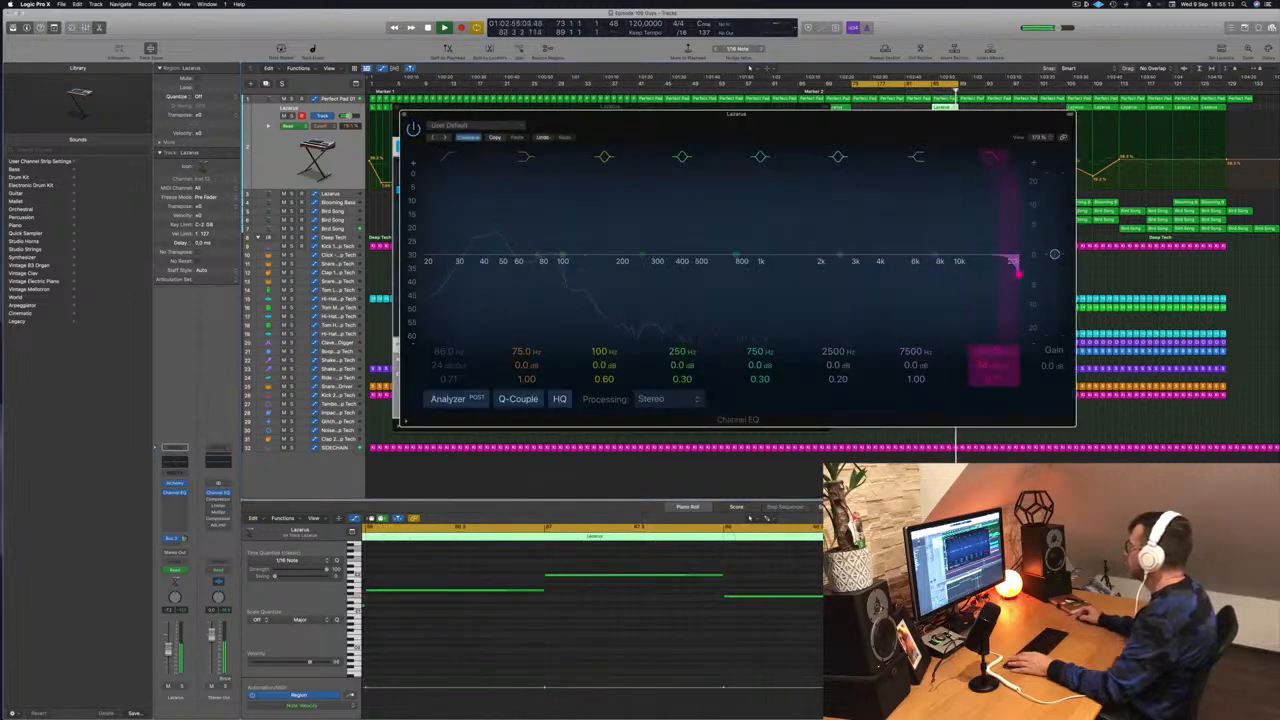
pyautogui.moveTo(989, 351); pyautogui.dragTo(989, 438)
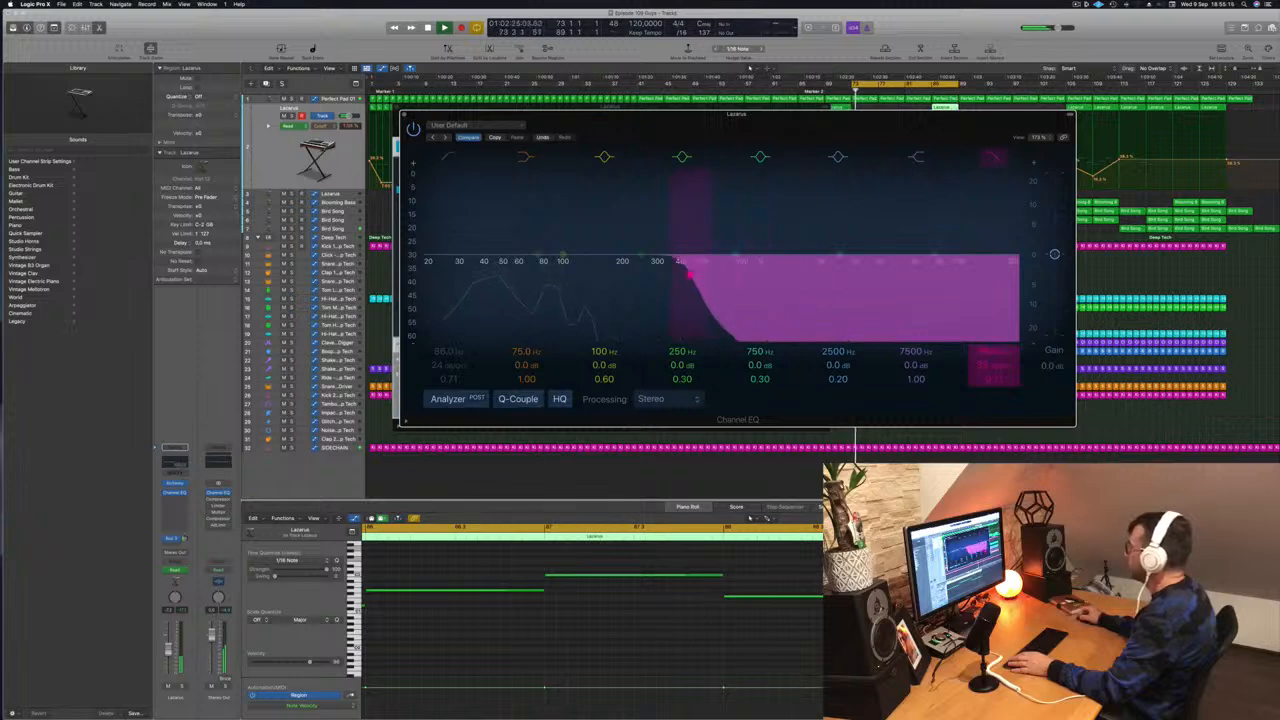
pyautogui.press('space')
pyautogui.press('space')
pyautogui.moveTo(862, 114); pyautogui.dragTo(569, 188)
pyautogui.click(925, 90)
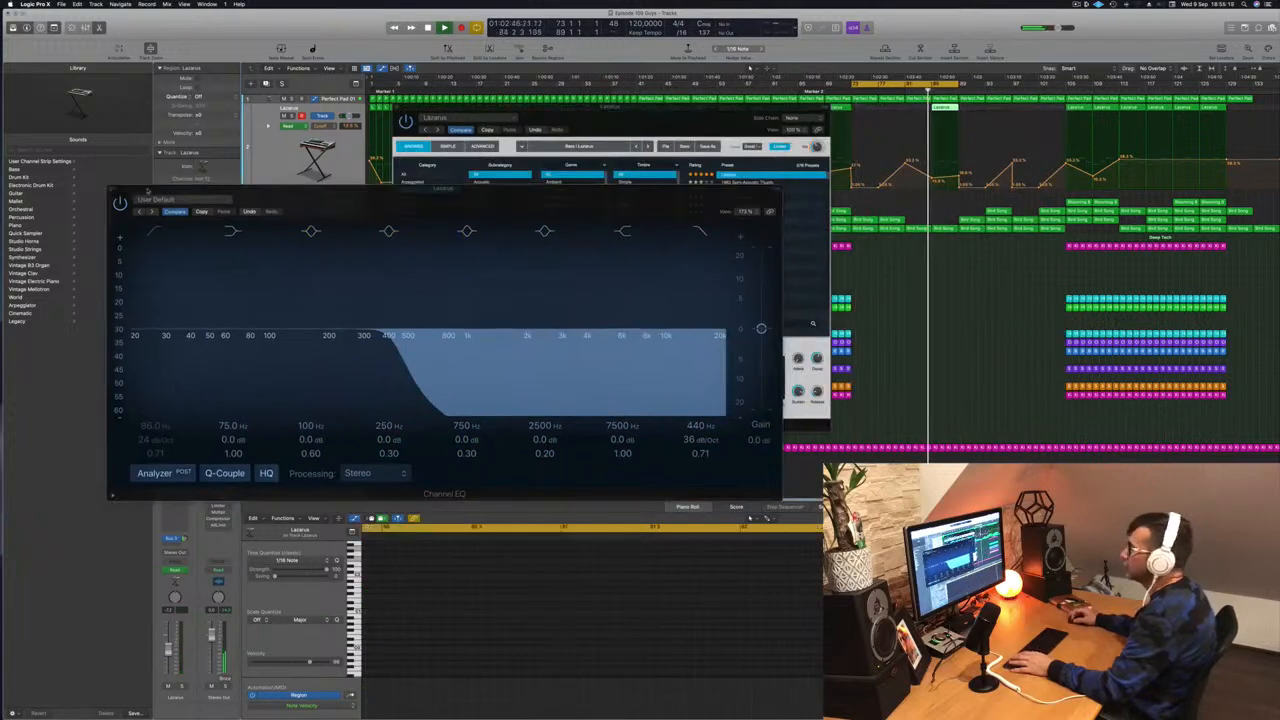
pyautogui.click(112, 190)
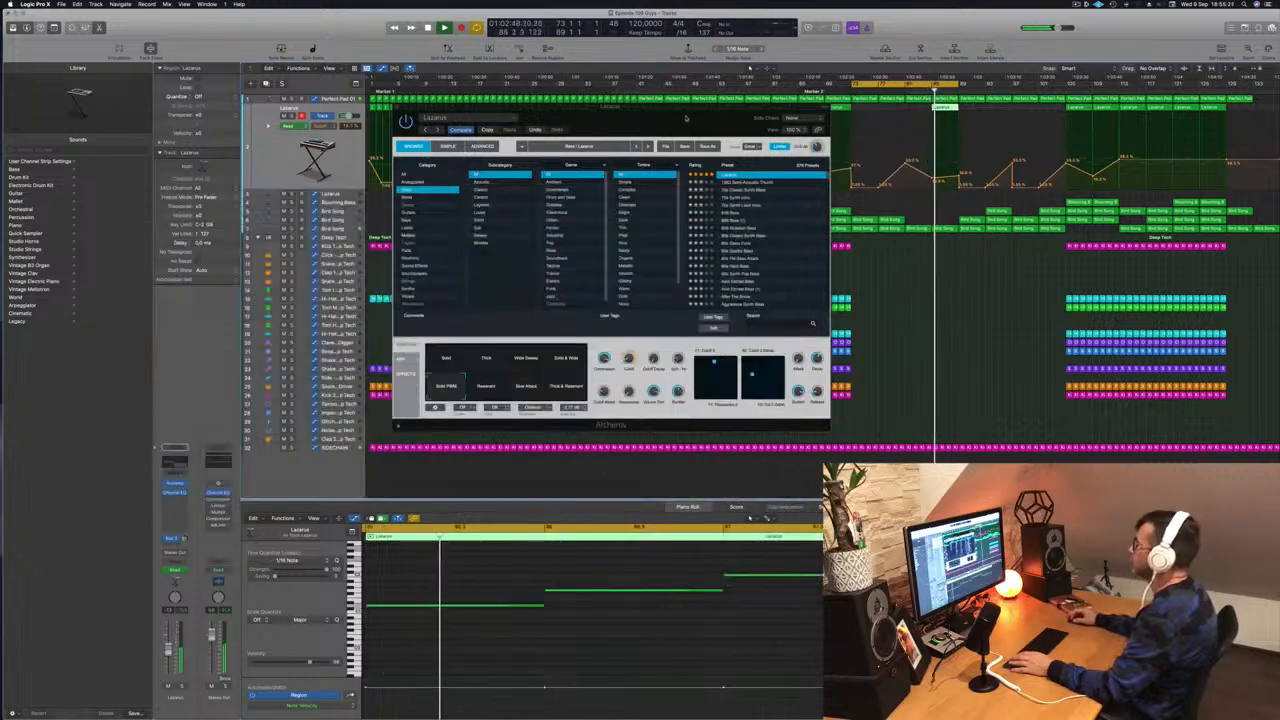
# - Copy the first Lazarus track's region from bar 85 to bar 89 and adjust its cutoff automation at bar 89
pyautogui.moveTo(682, 119); pyautogui.dragTo(654, 131)
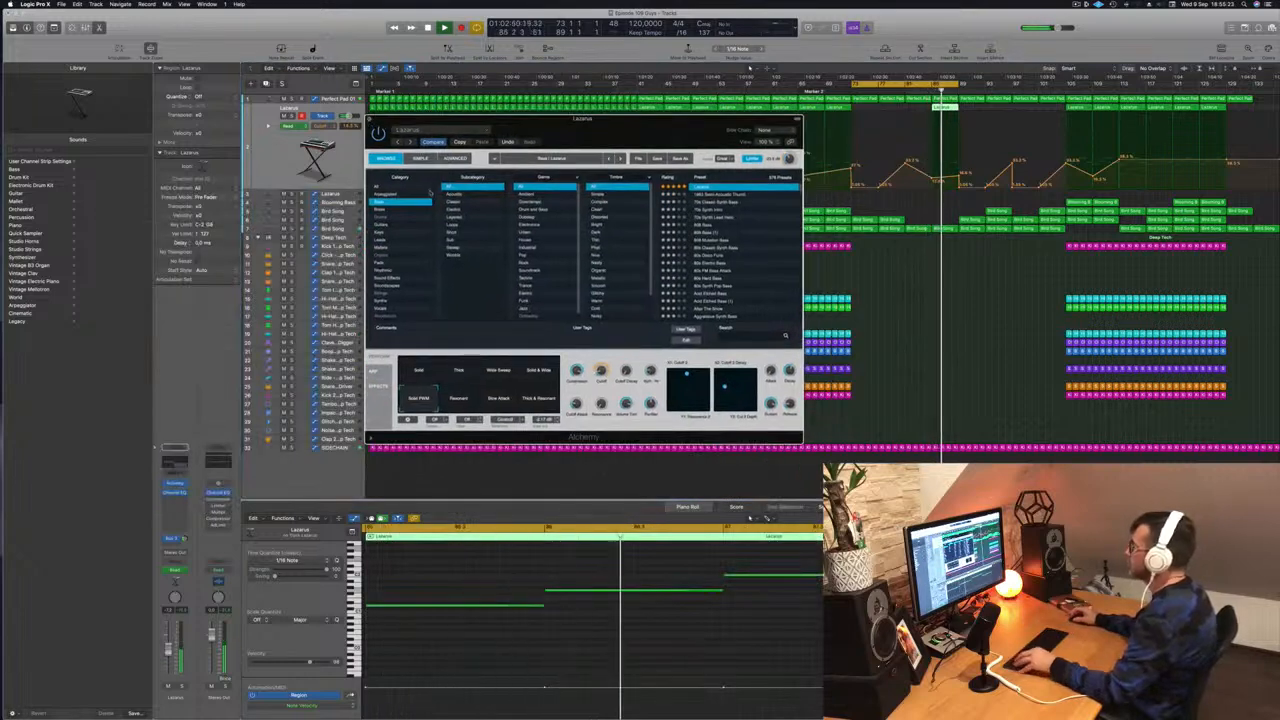
pyautogui.press('v')
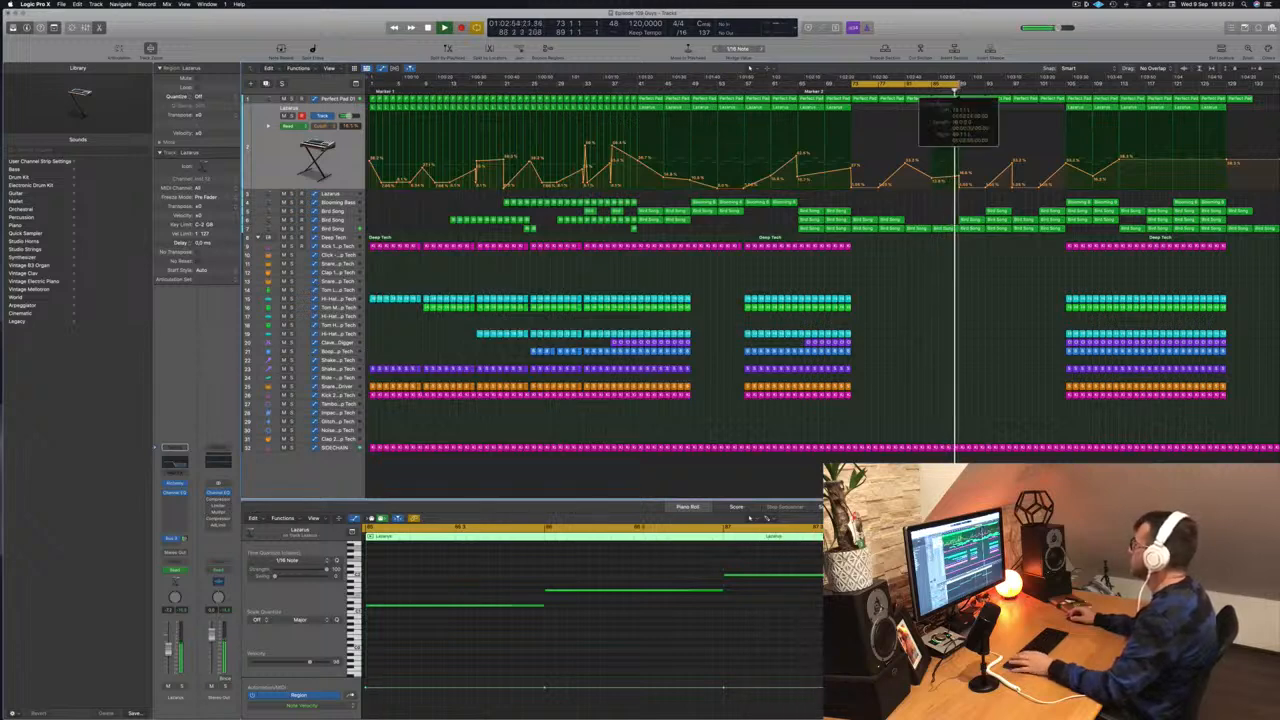
pyautogui.moveTo(940, 108); pyautogui.dragTo(966, 108)
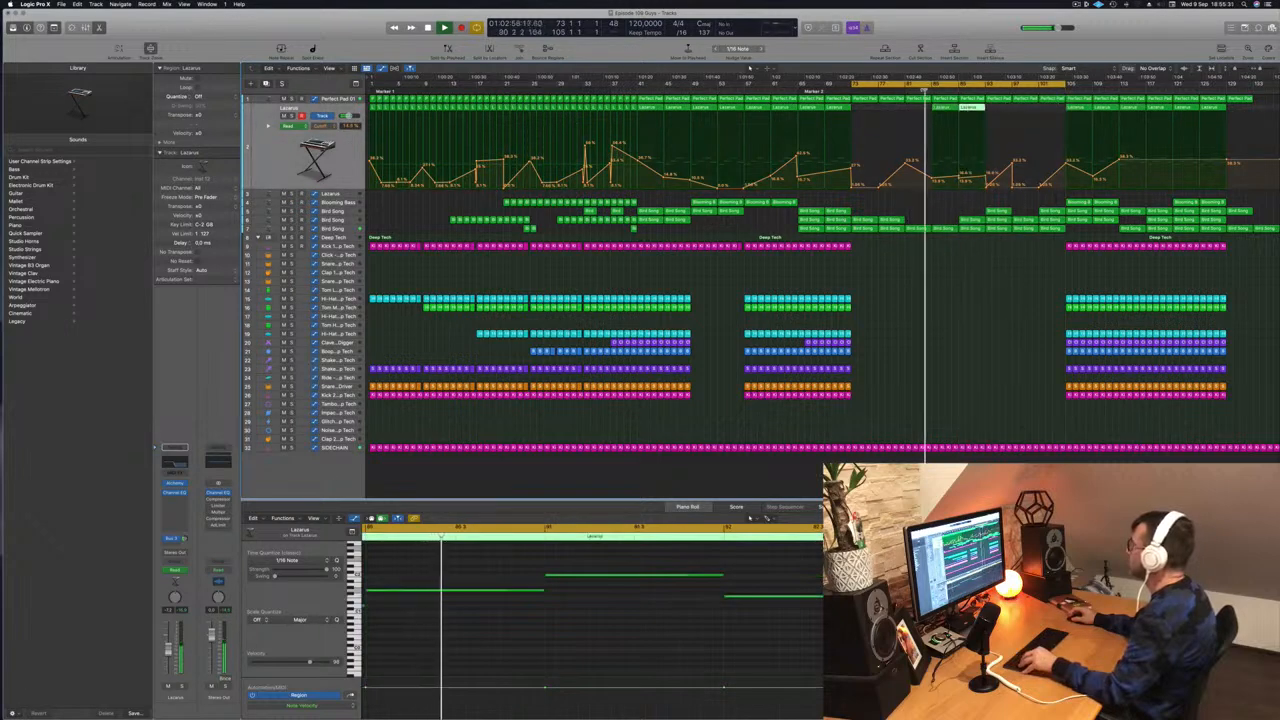
pyautogui.doubleClick(961, 179)
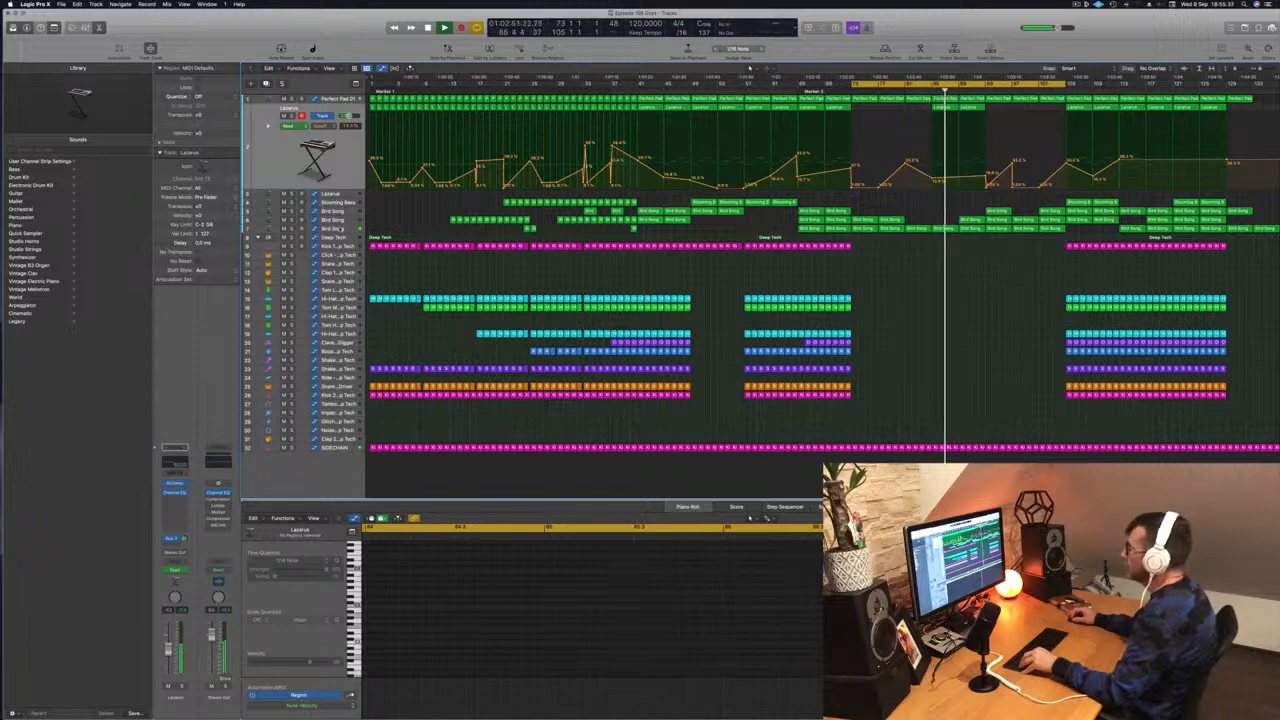
# - Lower the low cut in the third Bird Song track's Channel EQ to 197 Hz
pyautogui.click(340, 229)
pyautogui.hotkey('shift', ',')
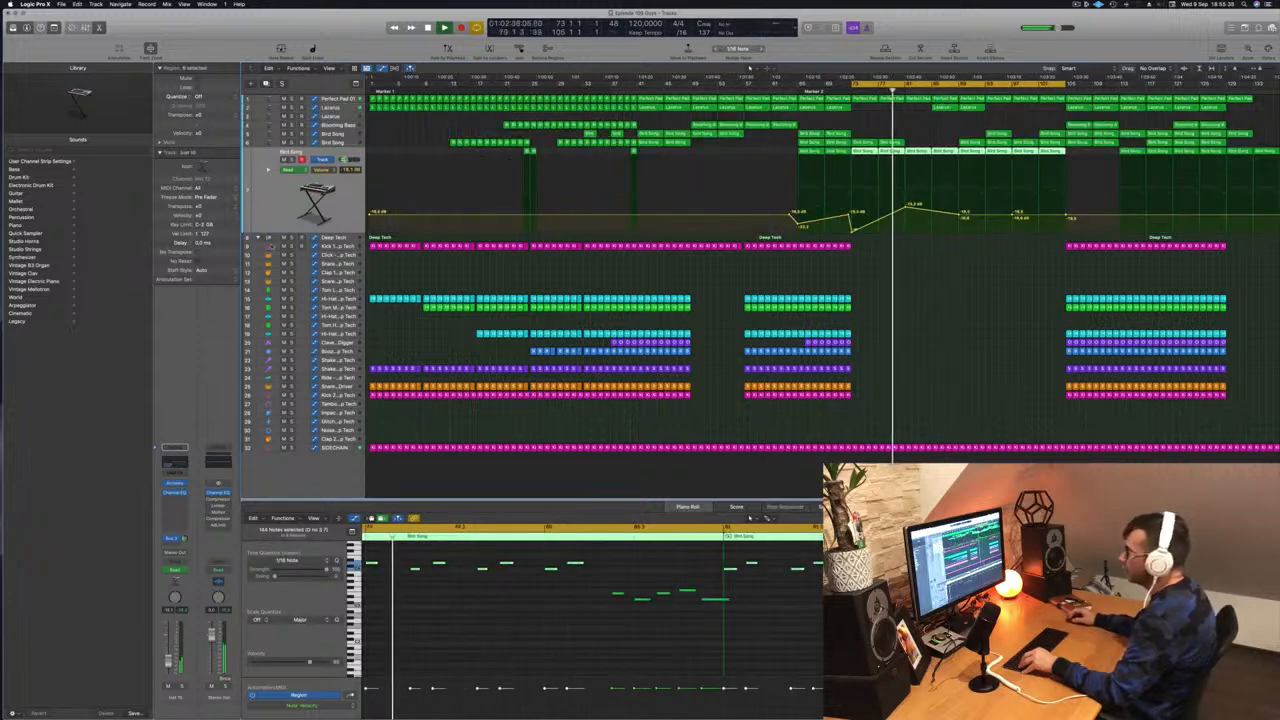
pyautogui.click(172, 462)
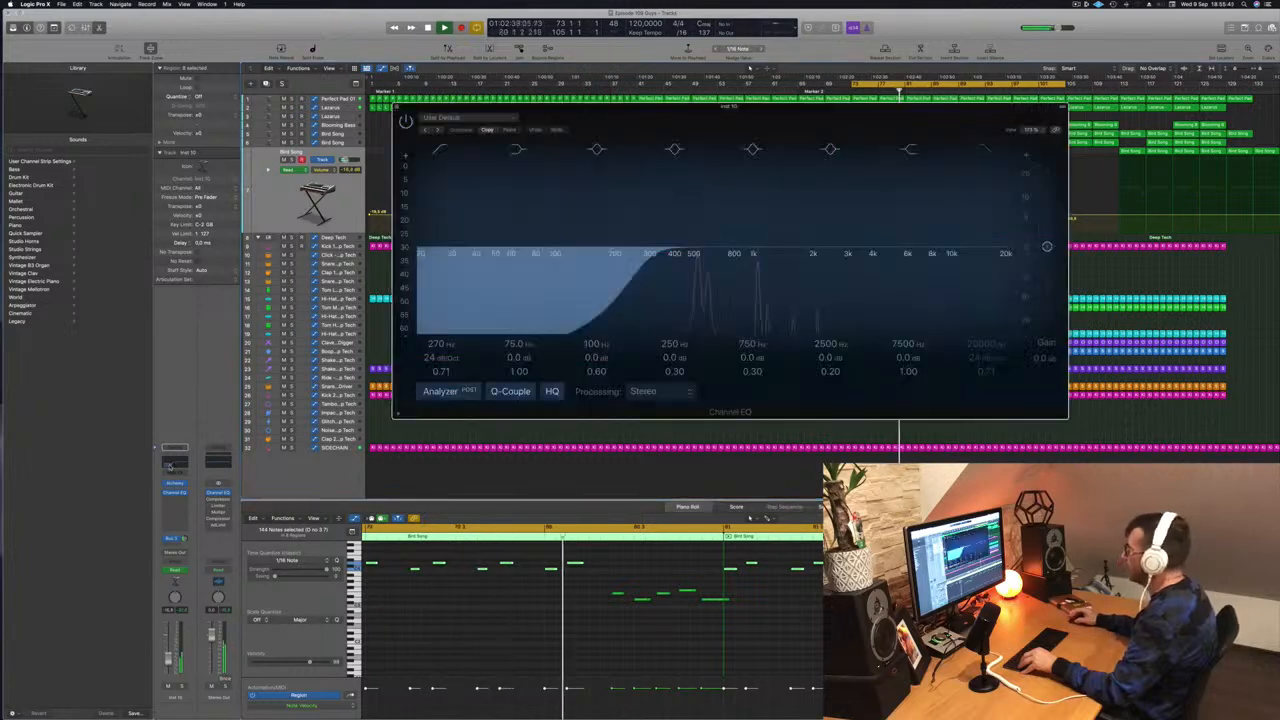
pyautogui.moveTo(639, 267); pyautogui.dragTo(612, 267)
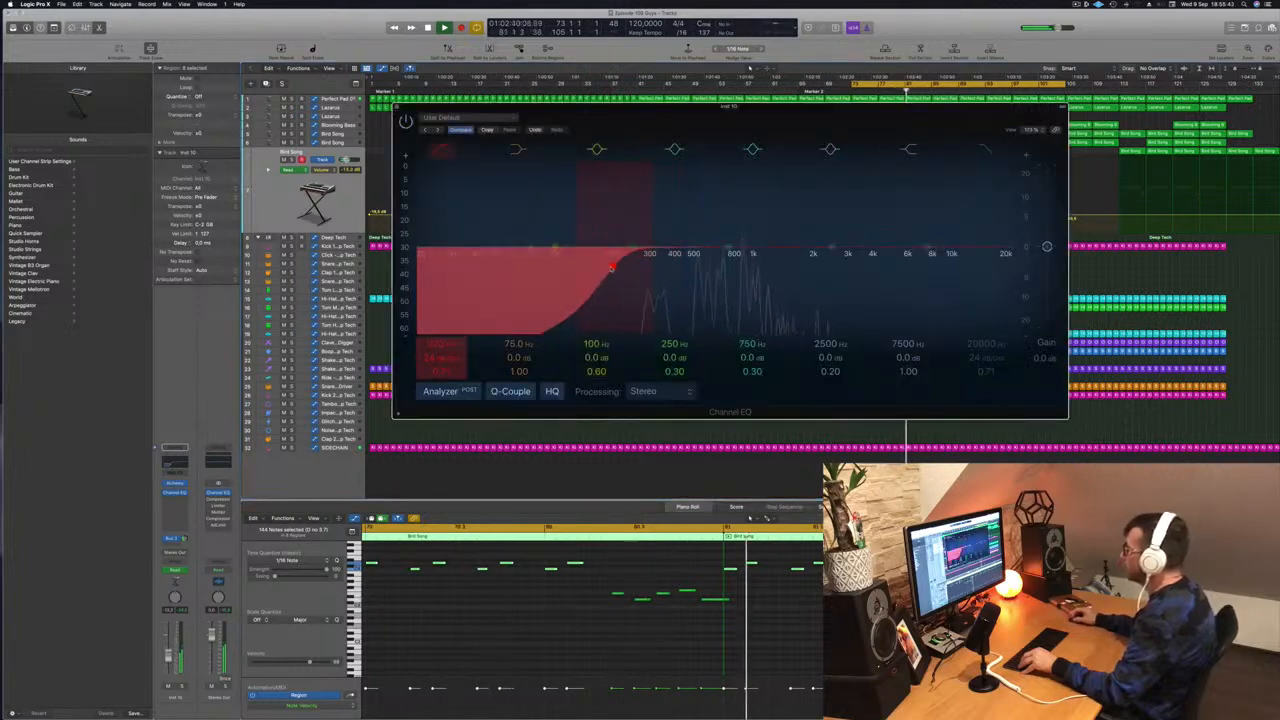
pyautogui.hotkey('shift', ',')
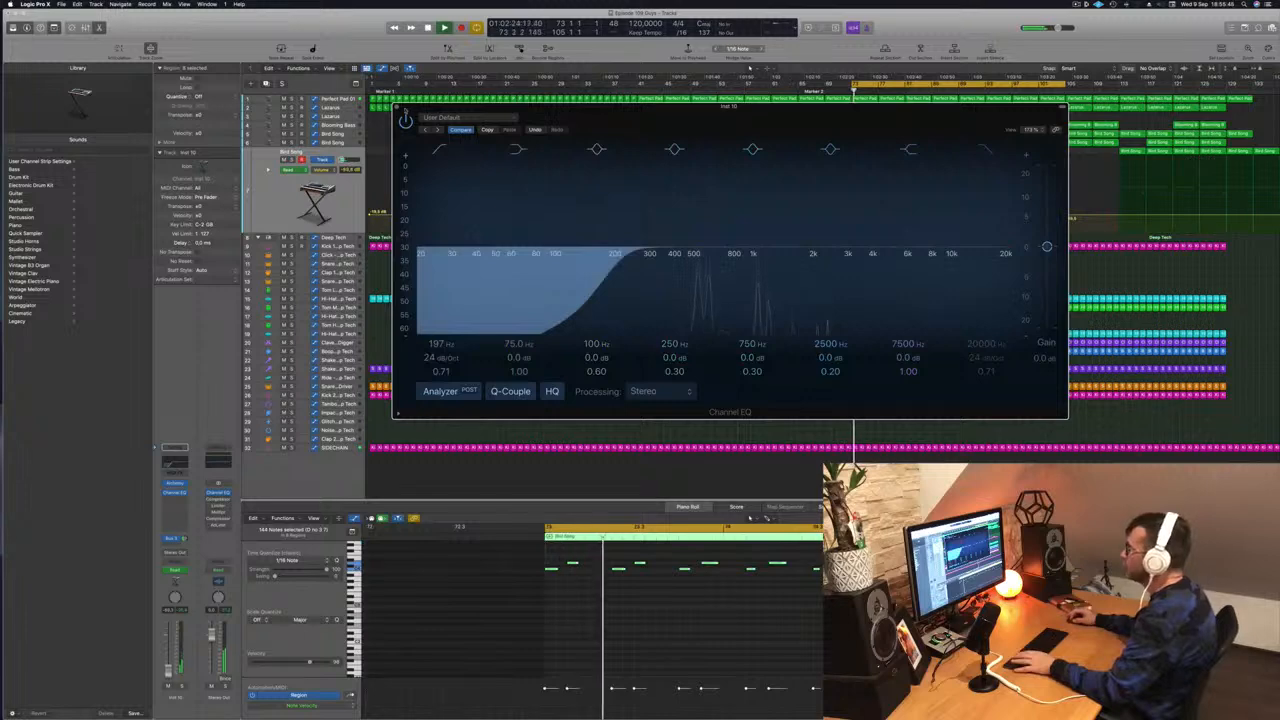
pyautogui.click(397, 107)
# - Raise the third Bird Song track's volume automation at bars 81 and 89 and level the line between them
pyautogui.moveTo(907, 208); pyautogui.dragTo(907, 198)
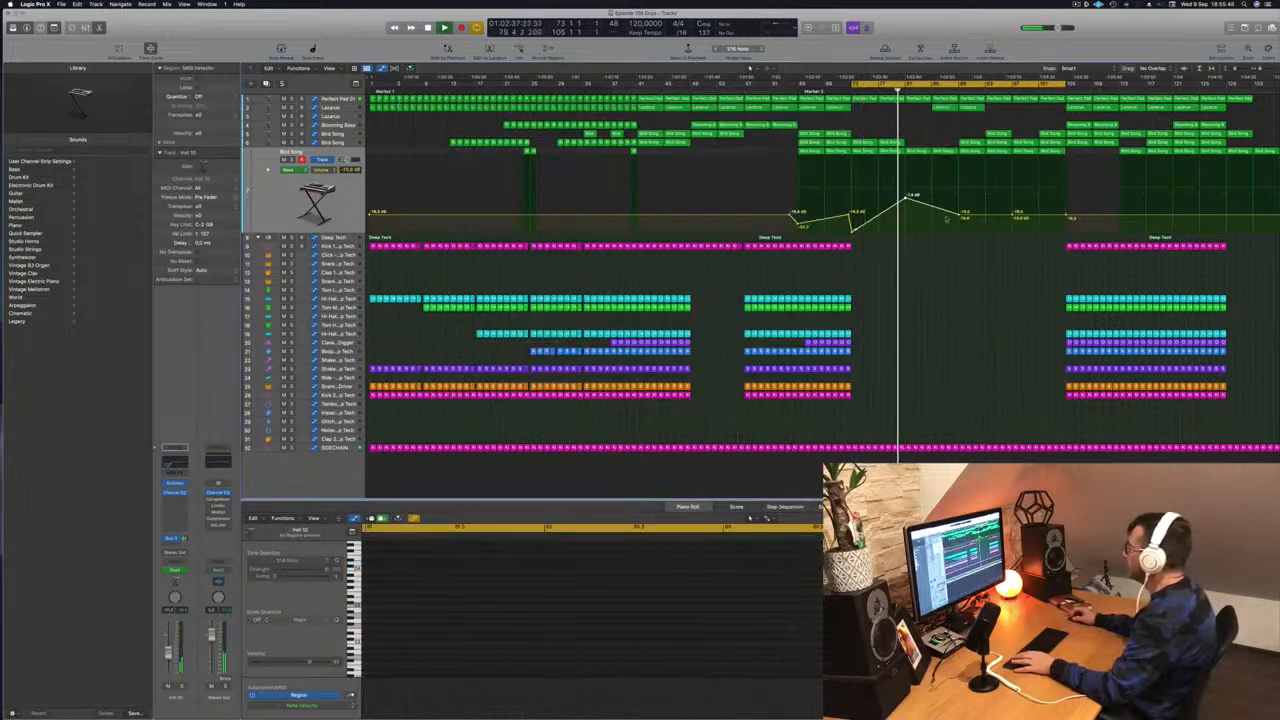
pyautogui.moveTo(959, 214); pyautogui.dragTo(959, 195)
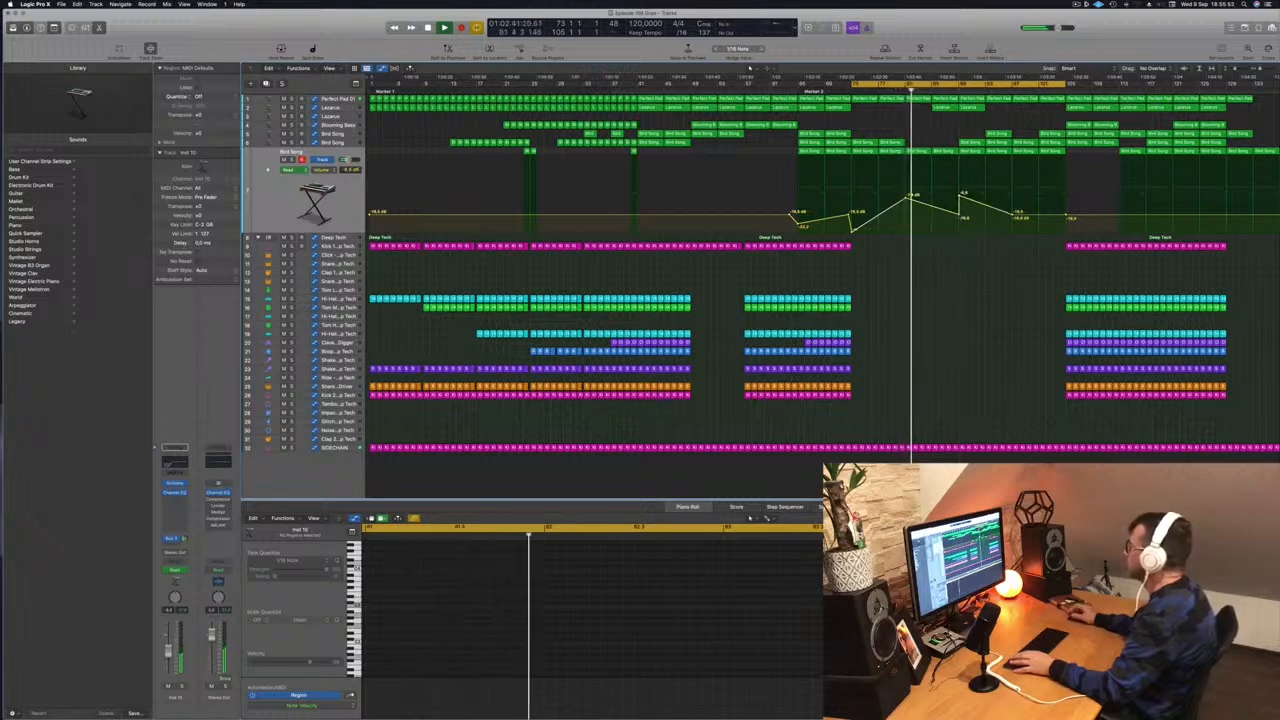
pyautogui.click(933, 209)
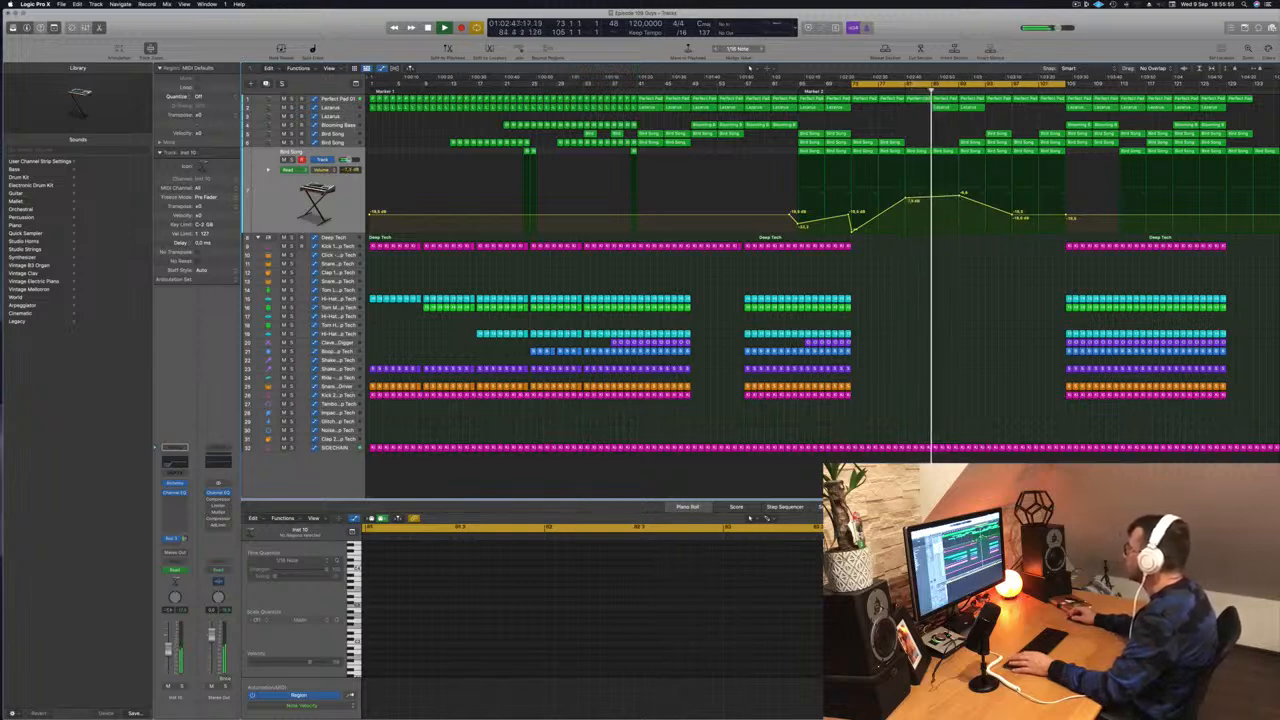
pyautogui.moveTo(959, 199); pyautogui.dragTo(959, 198)
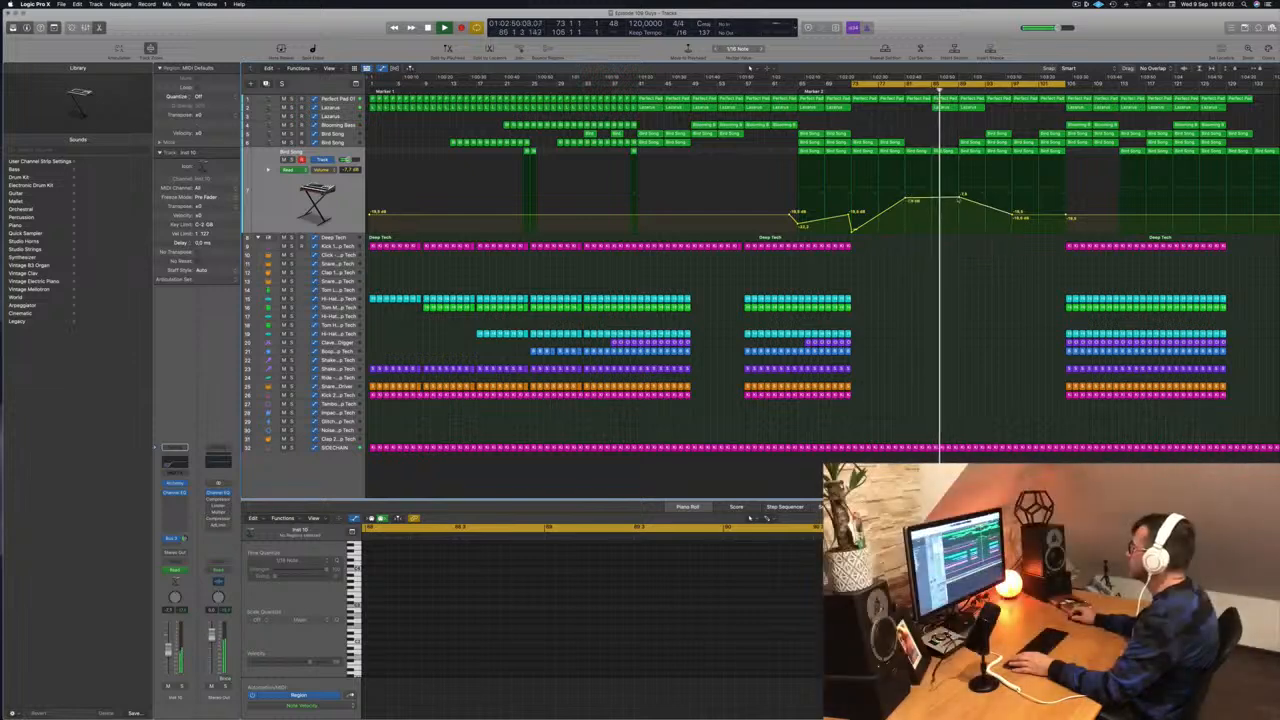
# - Copy the first Lazarus track's region from bar 89 to bar 93
pyautogui.click(970, 143)
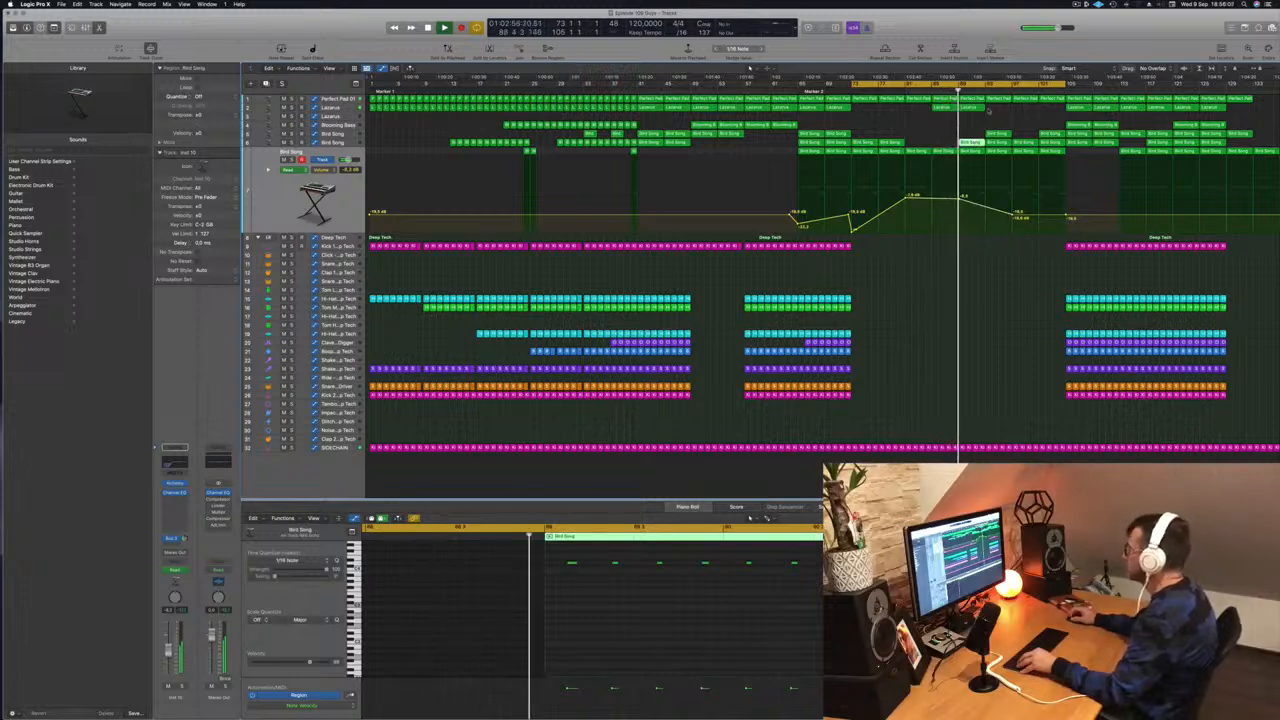
pyautogui.click(977, 108)
pyautogui.moveTo(977, 108); pyautogui.dragTo(1002, 117)
# - Copy the Kick 1 regions at bar 105 back to bar 93 and repeat the last four to fill up to bar 105
pyautogui.click(1083, 247)
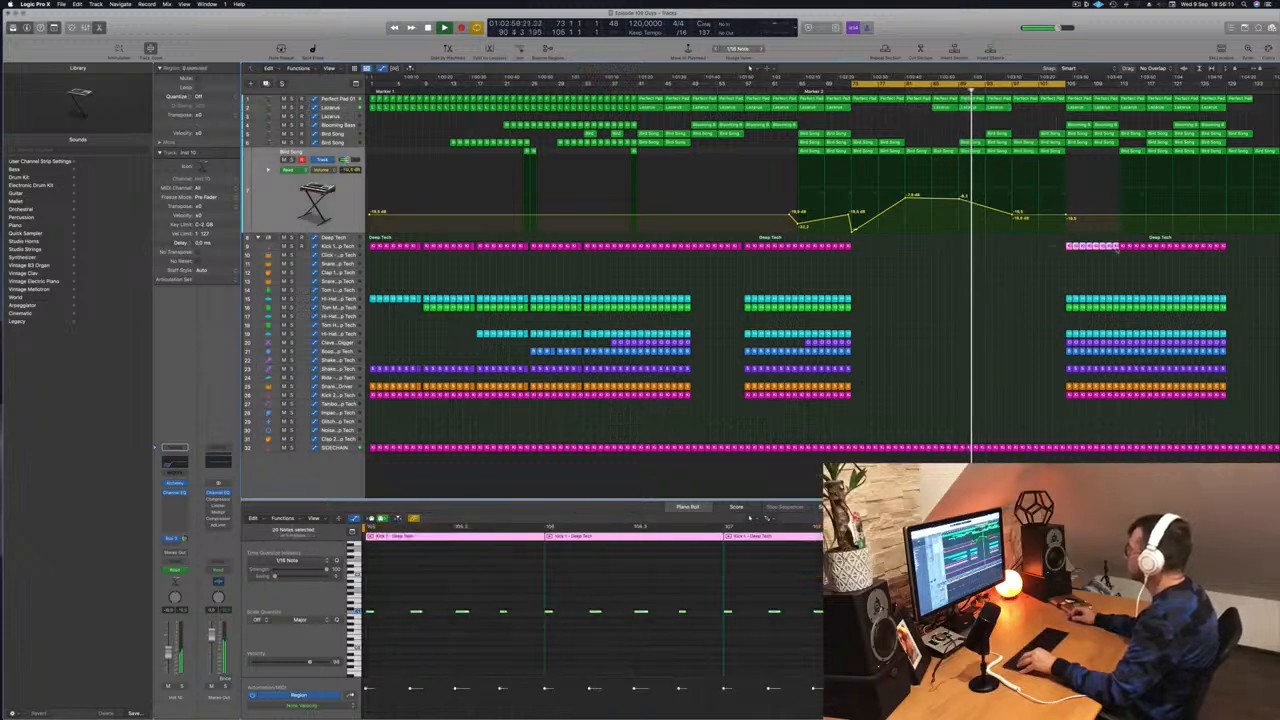
pyautogui.moveTo(1068, 246); pyautogui.dragTo(1010, 250)
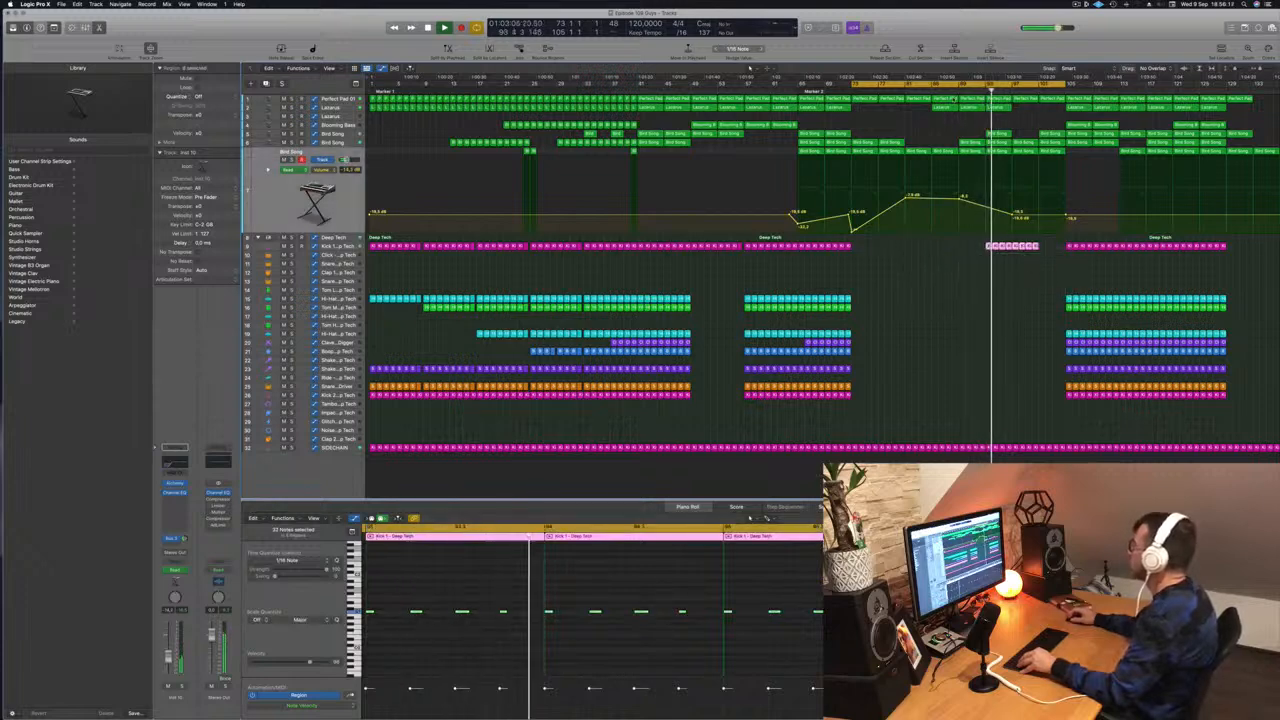
pyautogui.click(952, 89)
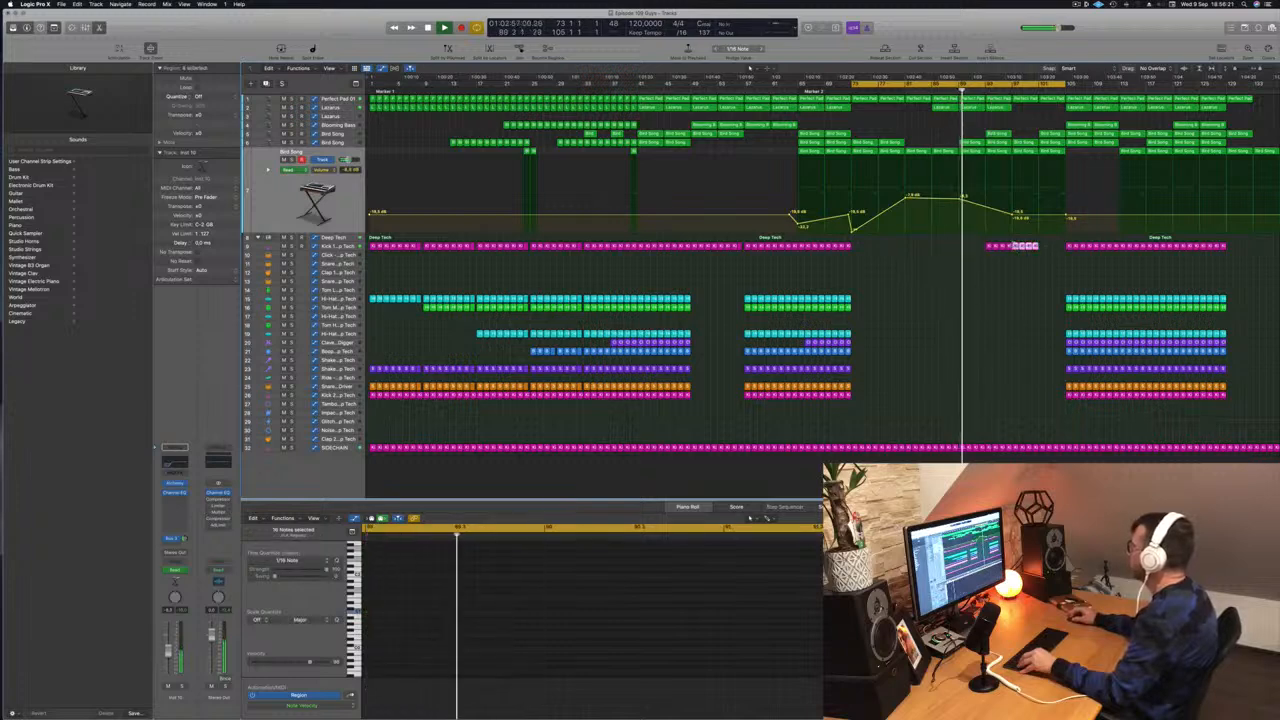
pyautogui.moveTo(1012, 247); pyautogui.dragTo(1042, 253)
pyautogui.click(1021, 277)
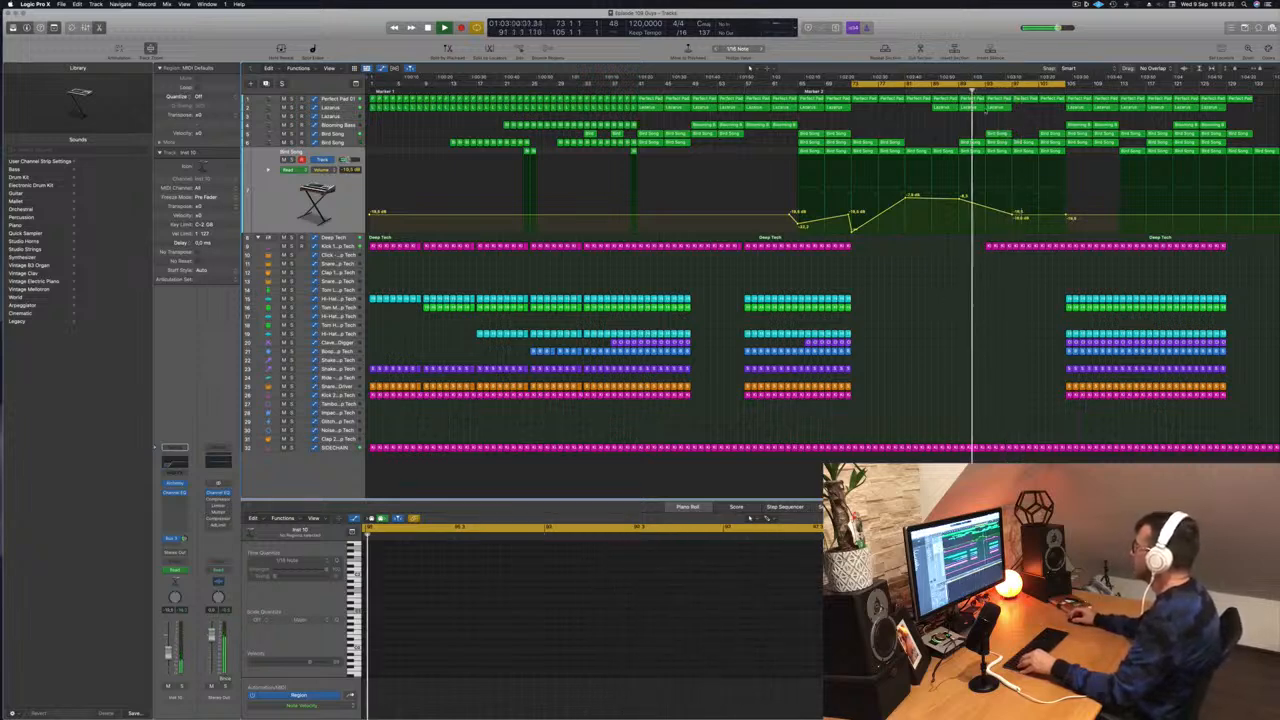
# - Continue the first Lazarus track's regions up to bar 105 and fade the third Bird Song track's volume automation to silence from bar 97 through bar 105
pyautogui.moveTo(996, 108); pyautogui.dragTo(1050, 111)
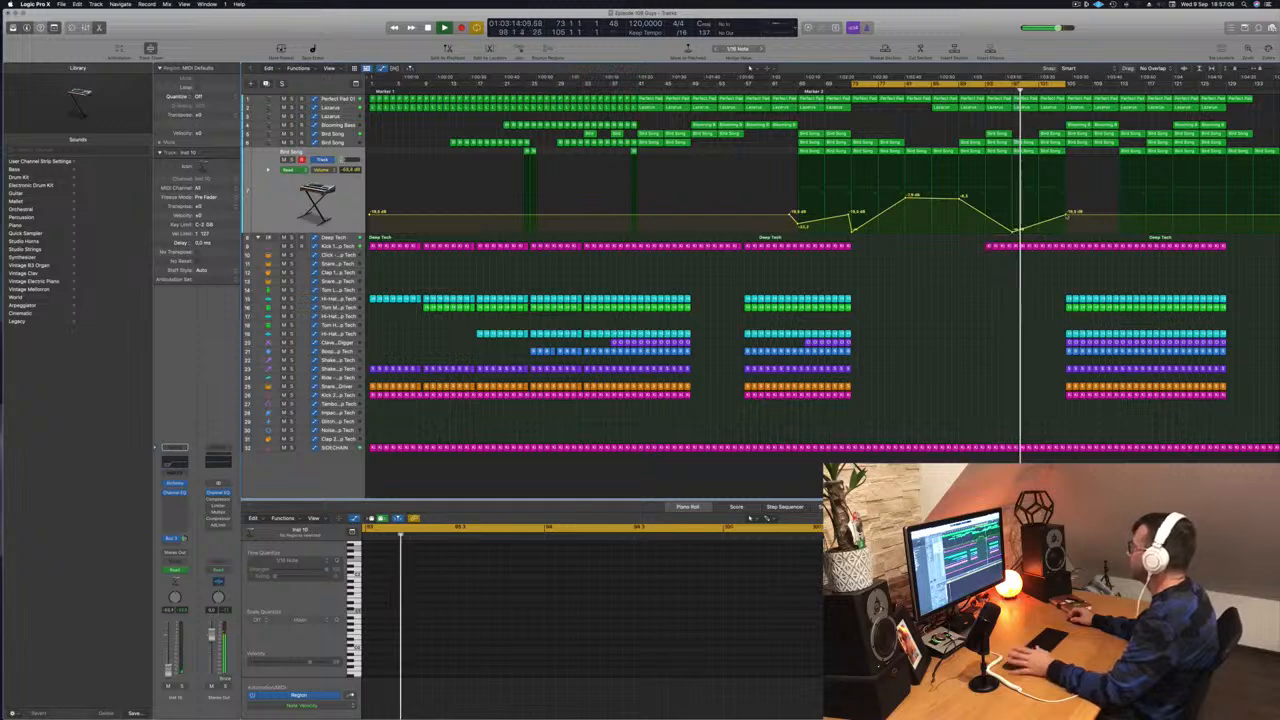
pyautogui.moveTo(1067, 215); pyautogui.dragTo(1063, 243)
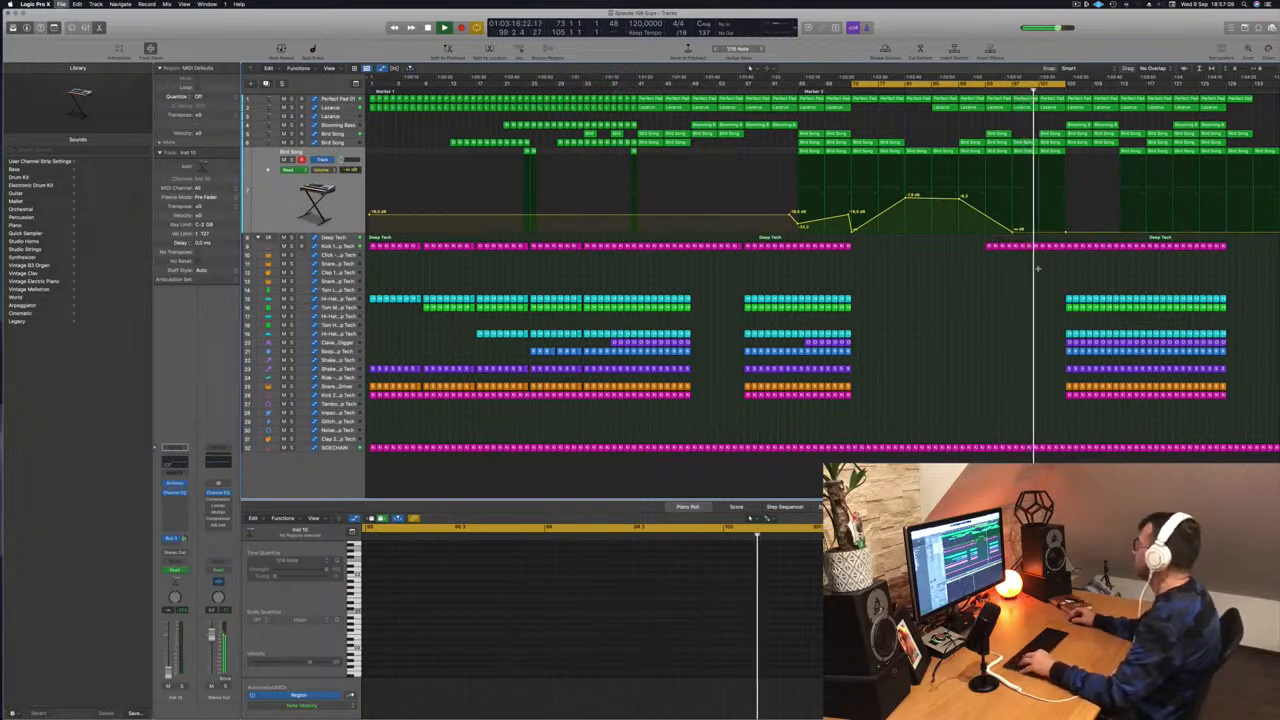
# - Draw low-cut automation on the Deep Tech track rising from bar 97 to a peak at bar 105, with an immediate drop to minimum there
pyautogui.press('super+Right')
pyautogui.click(1069, 246)
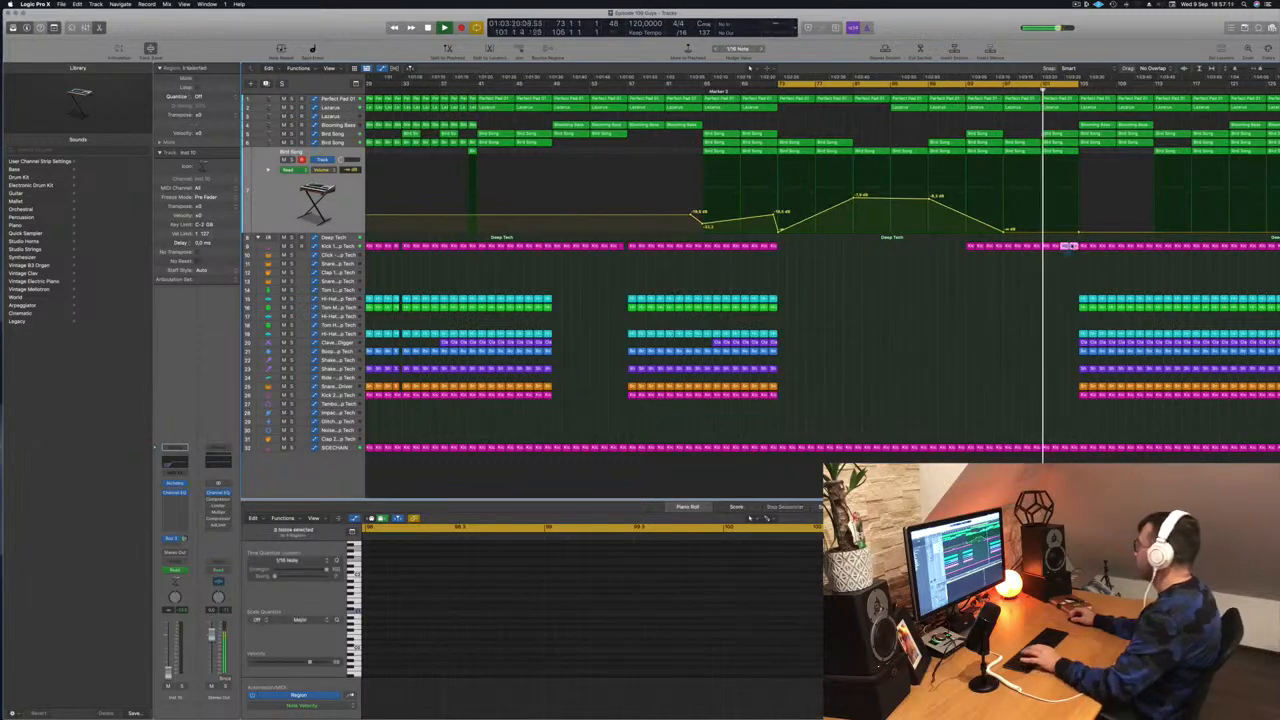
pyautogui.click(1059, 238)
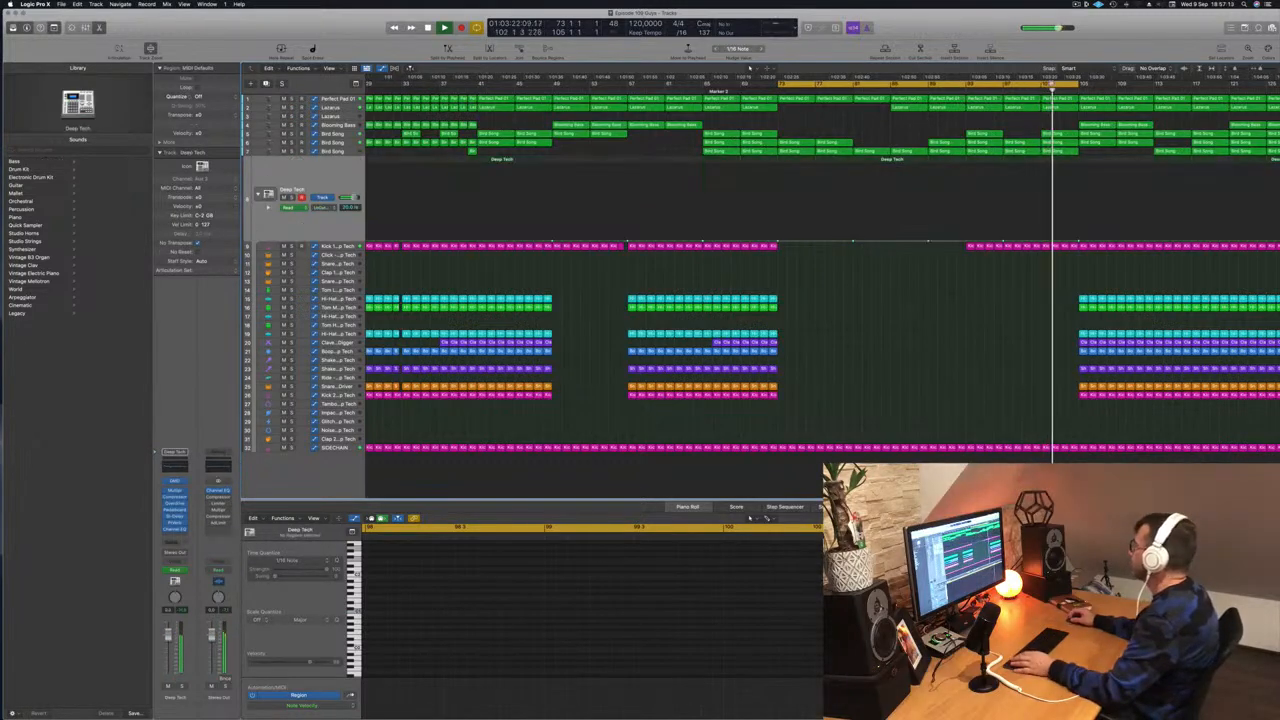
pyautogui.press(',')
pyautogui.press(',')
pyautogui.press(',')
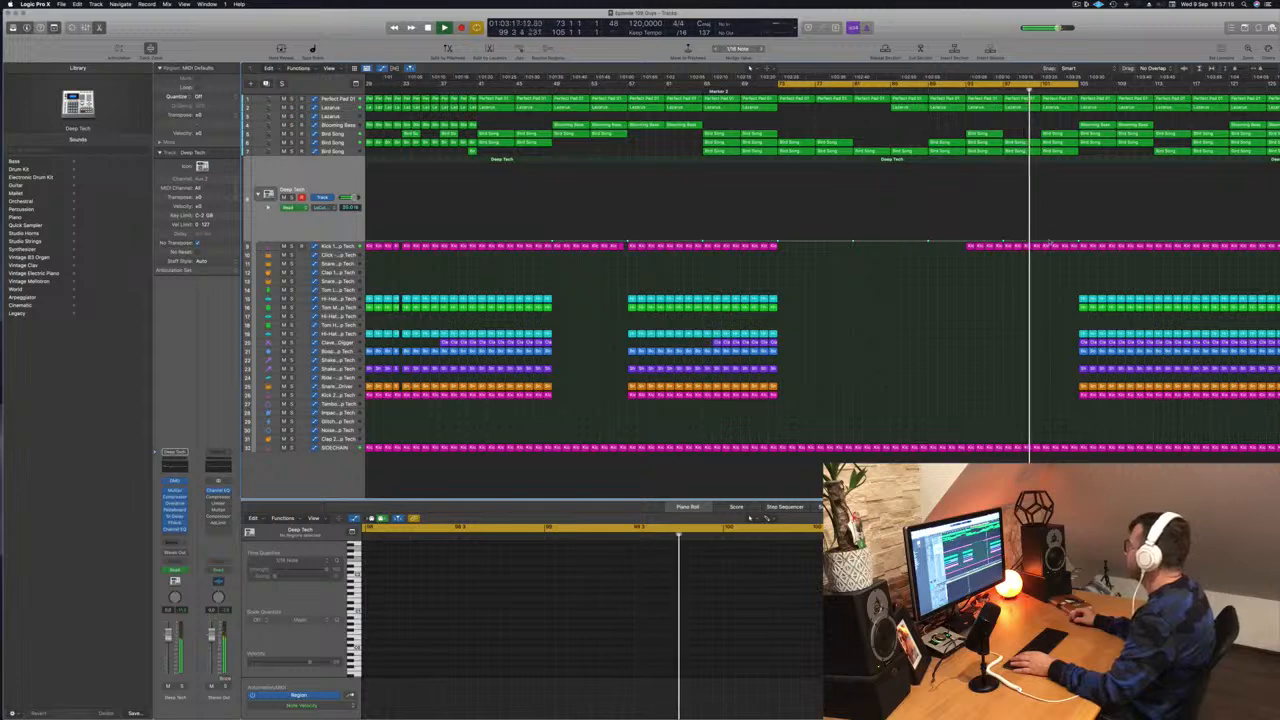
pyautogui.moveTo(1053, 238); pyautogui.dragTo(1080, 196)
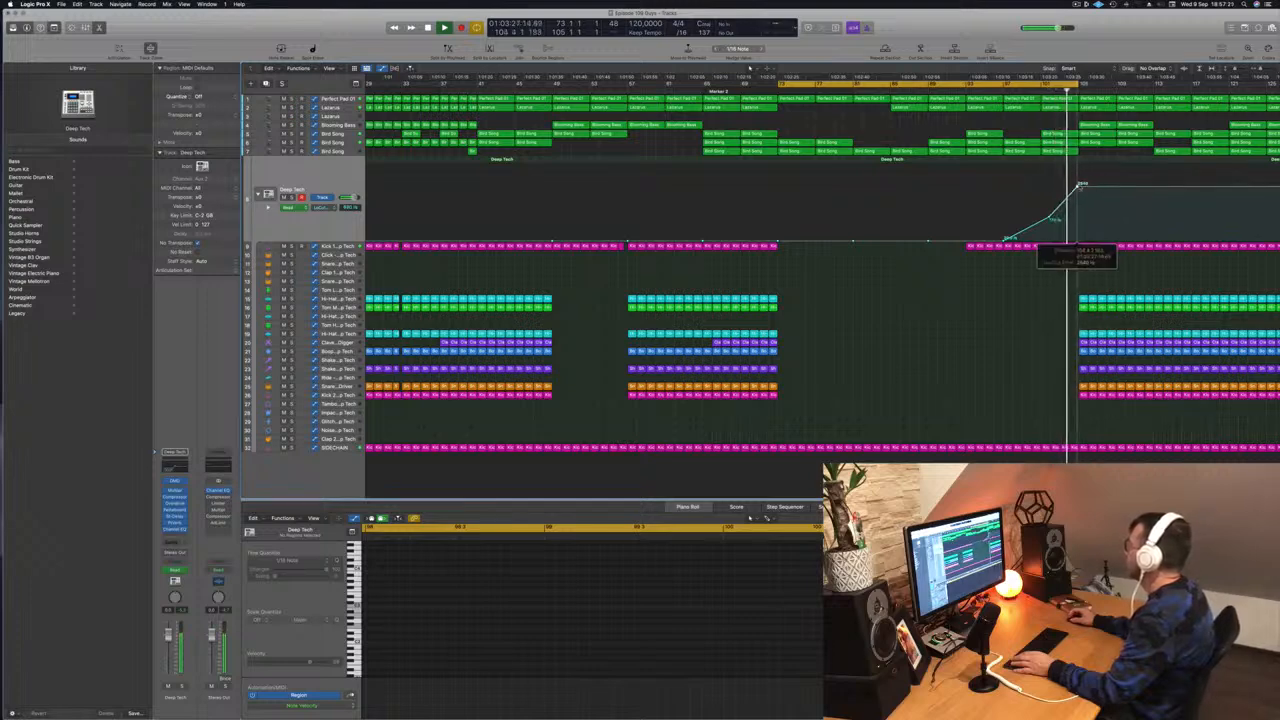
pyautogui.moveTo(1081, 186); pyautogui.dragTo(1084, 252)
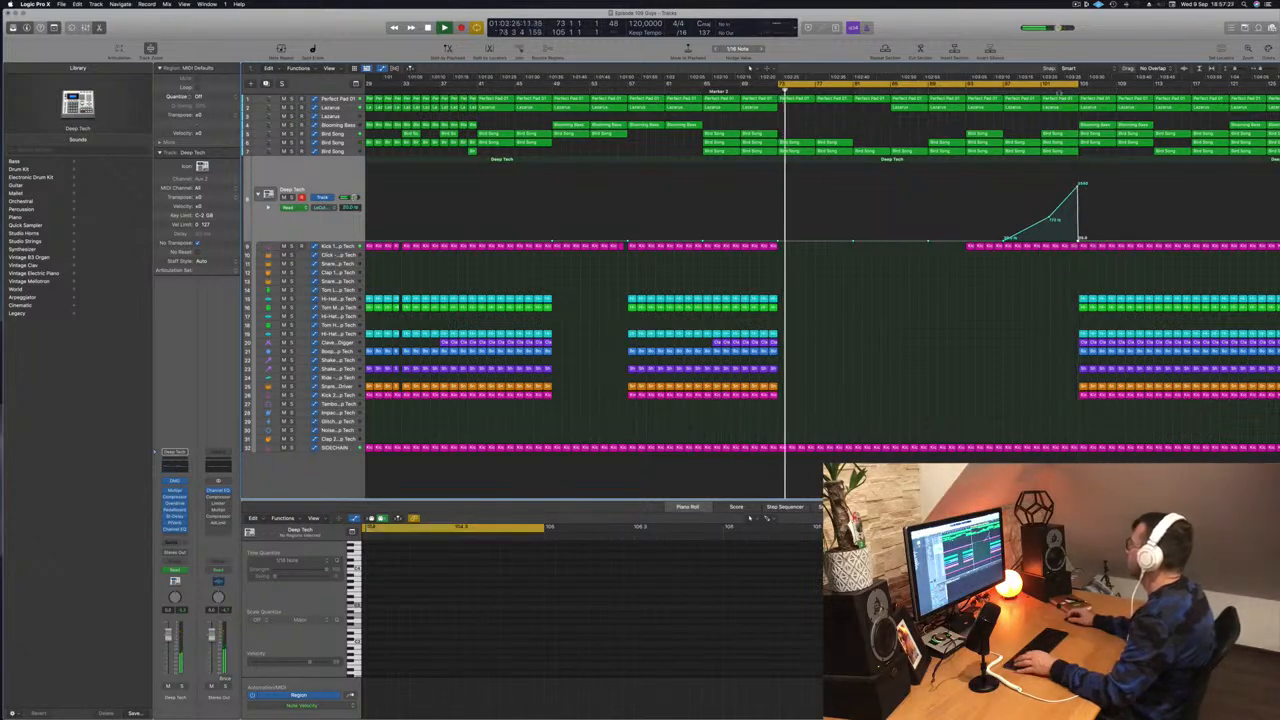
# - Extend the cycle range beyond bar 105 to cover the section after the break
pyautogui.moveTo(1077, 84); pyautogui.dragTo(1256, 84)
pyautogui.press('super+Left')
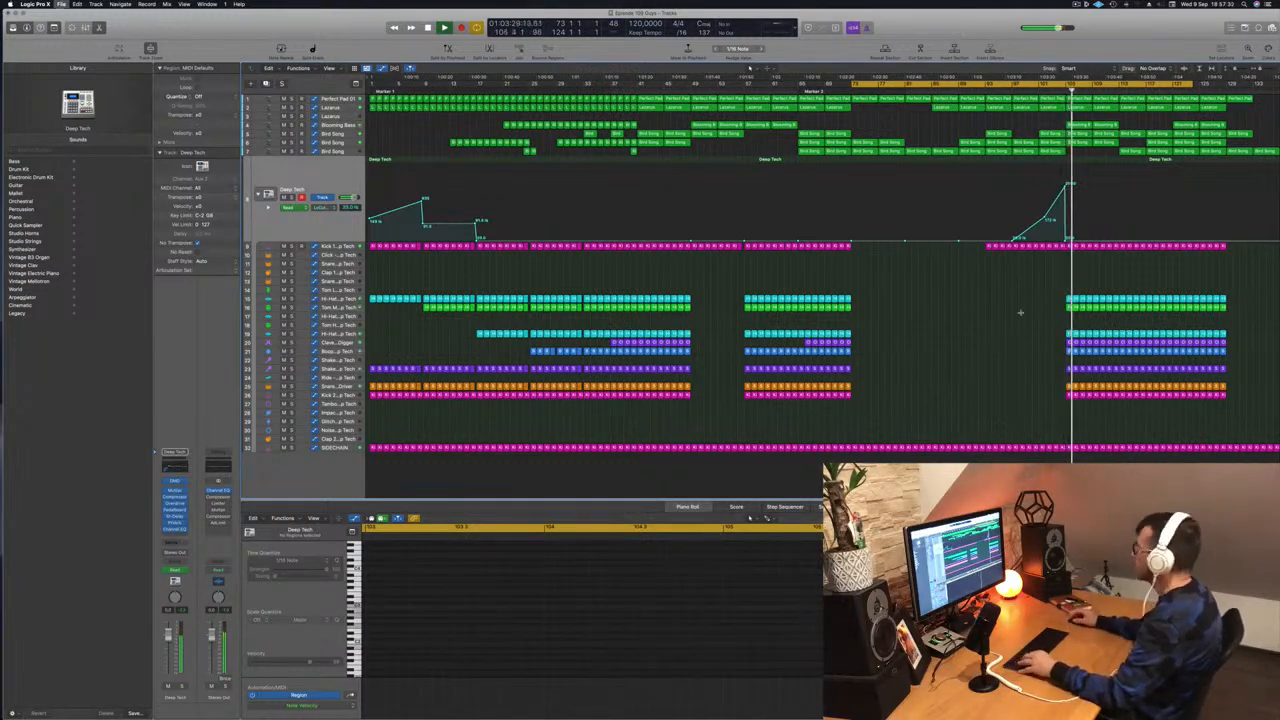
# - Audition the Blooming Bass track in solo at the return after bar 105, and restore the full mix
pyautogui.press('super+Down')
pyautogui.press('super+Down')
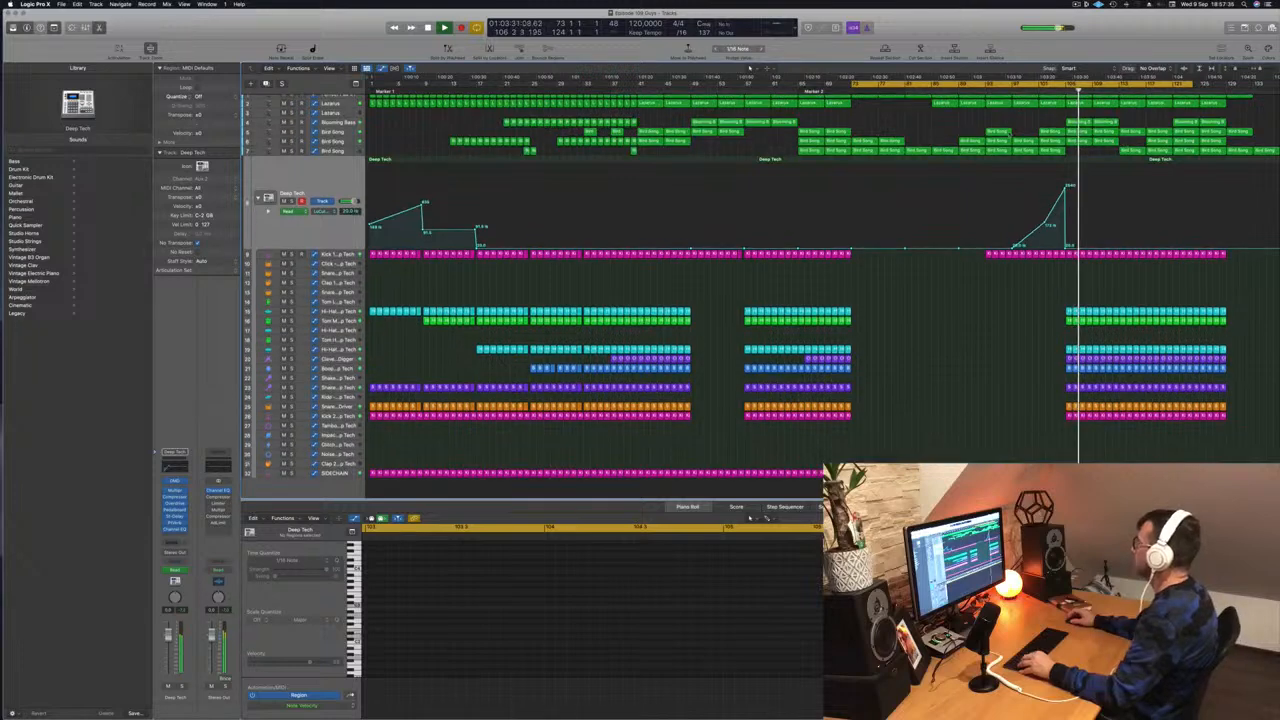
pyautogui.click(335, 123)
pyautogui.click(292, 130)
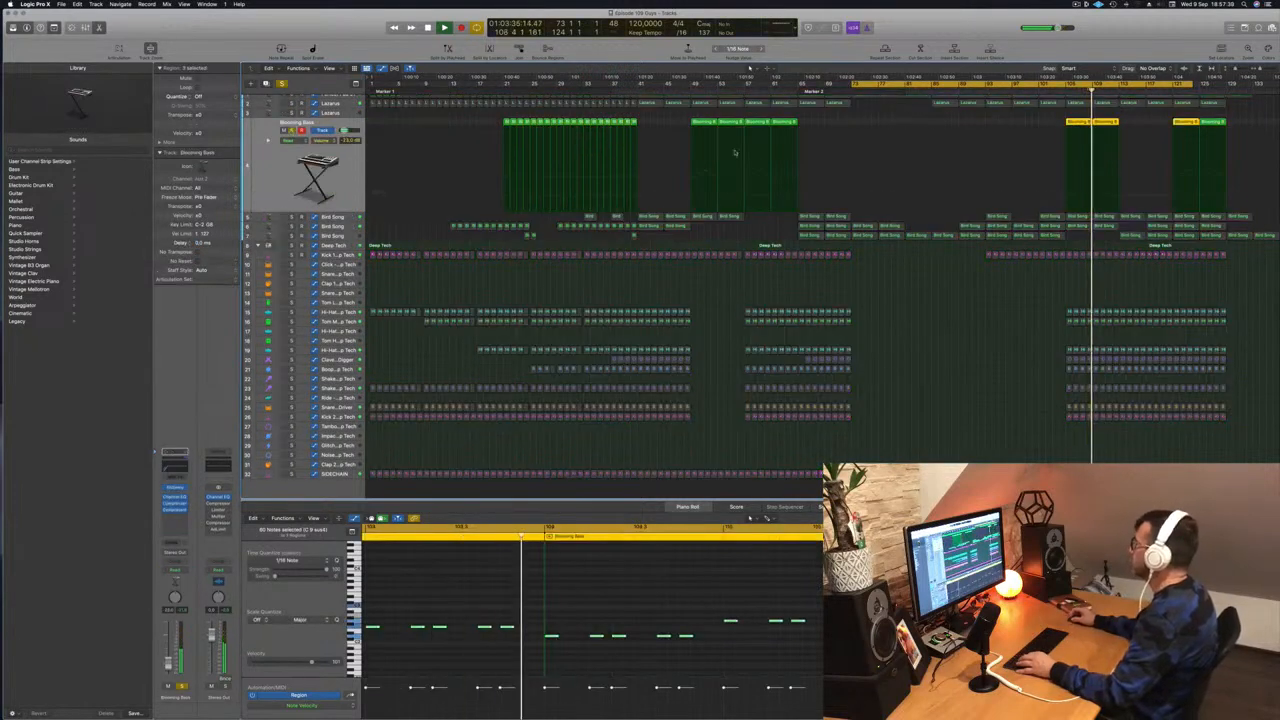
pyautogui.press('s')
# - Replay the transition into bar 105 and lower the jump in the first Lazarus track's cutoff automation at that bar
pyautogui.click(1057, 91)
pyautogui.scroll(1, 1046, 110)
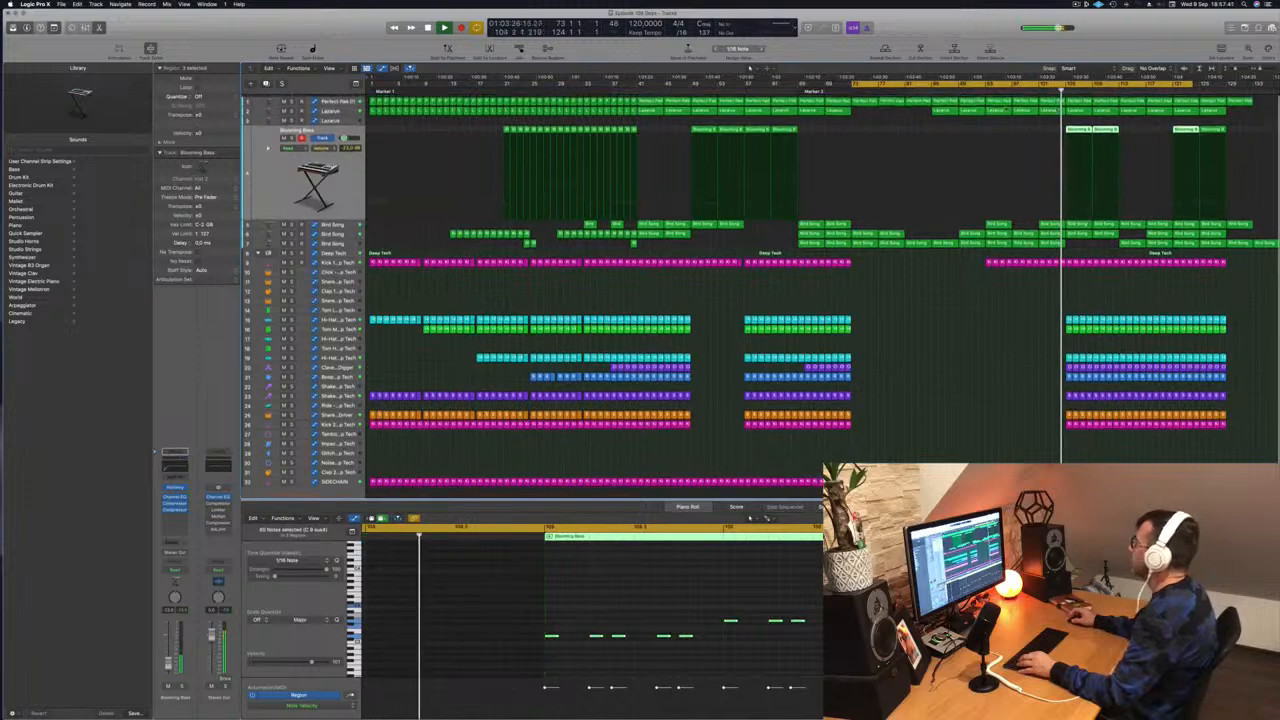
pyautogui.click(1047, 110)
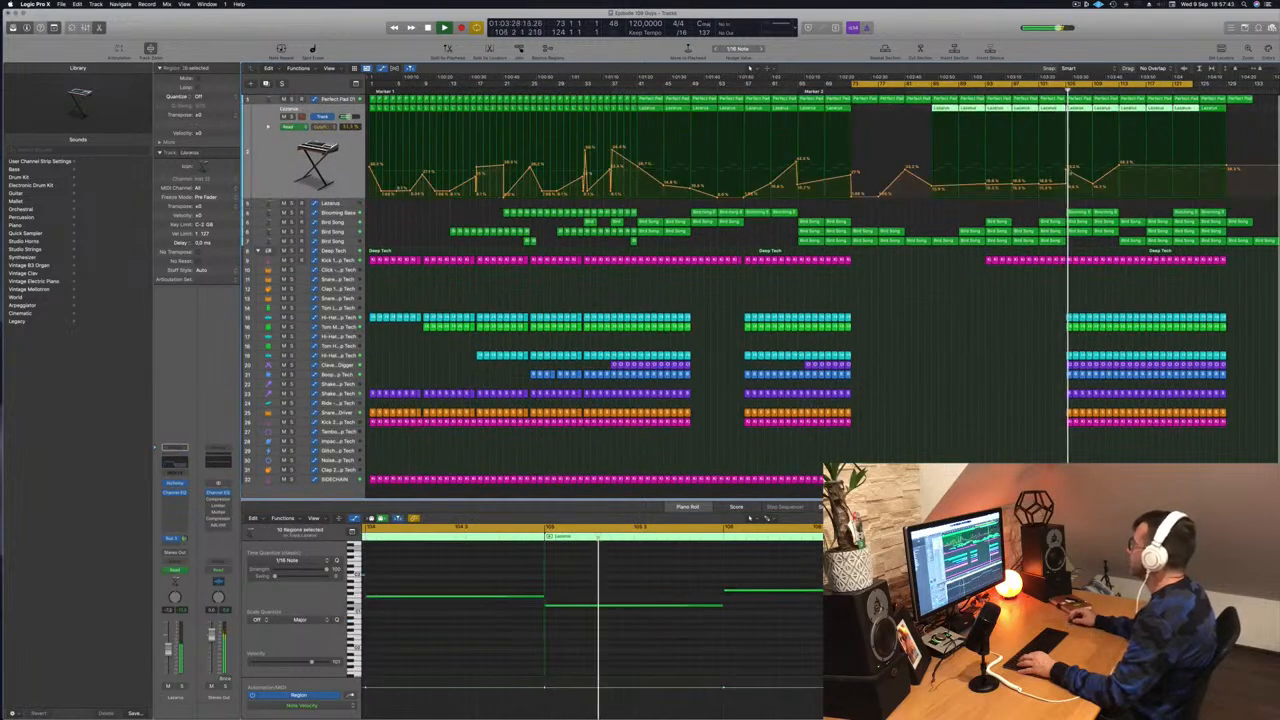
pyautogui.moveTo(1067, 170); pyautogui.dragTo(1067, 183)
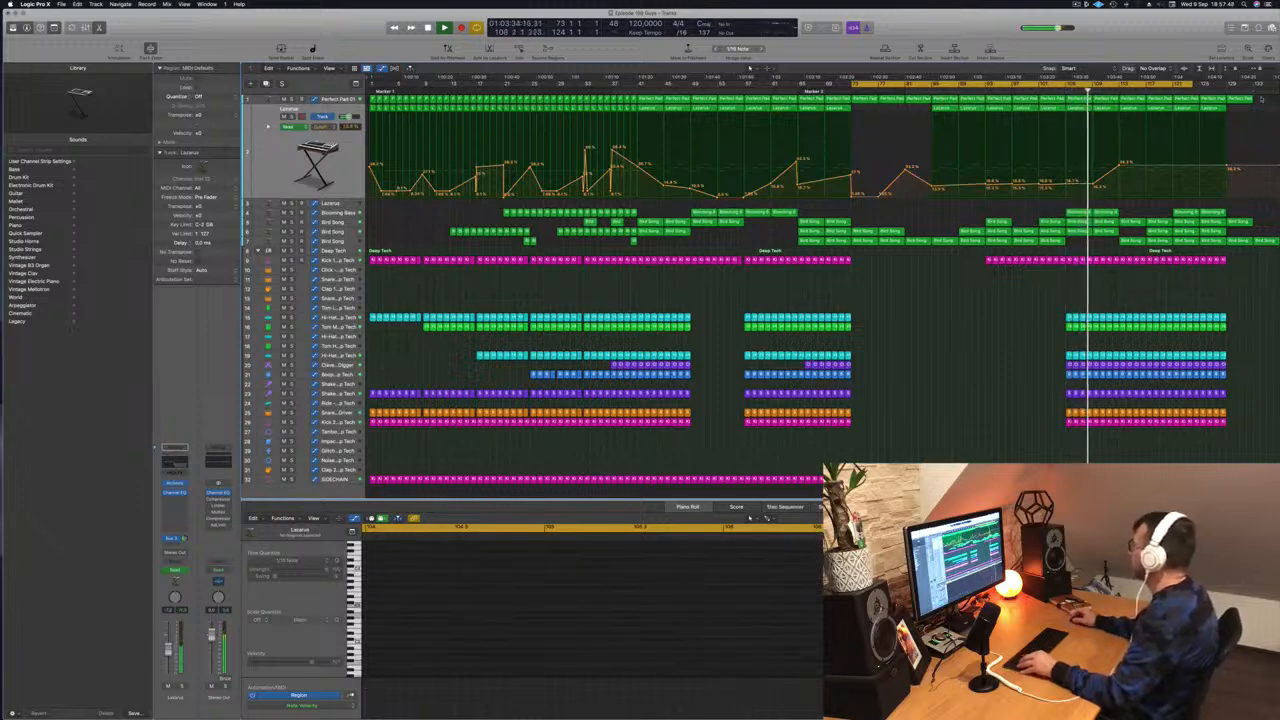
# - Delete the leftover Perfect Pad and Bird Song regions beyond bar 129 and adjust the end of the project
pyautogui.click(1237, 101)
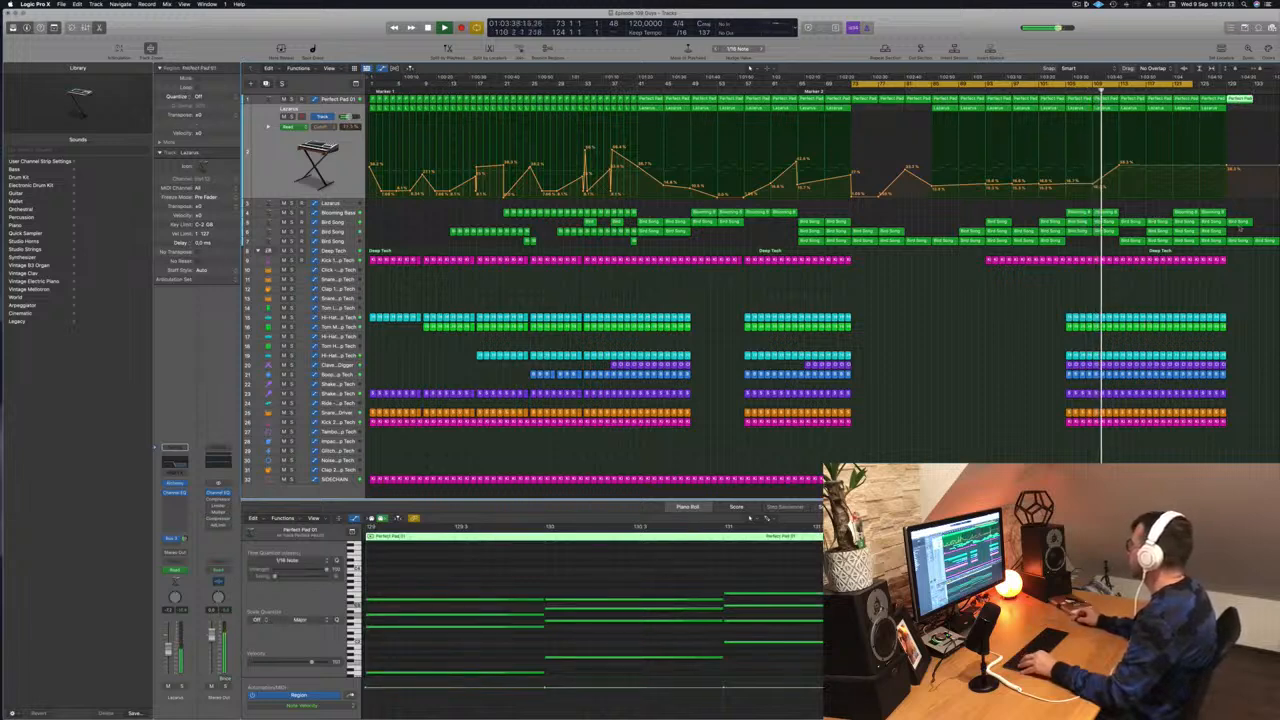
pyautogui.moveTo(1237, 259); pyautogui.dragTo(1273, 93)
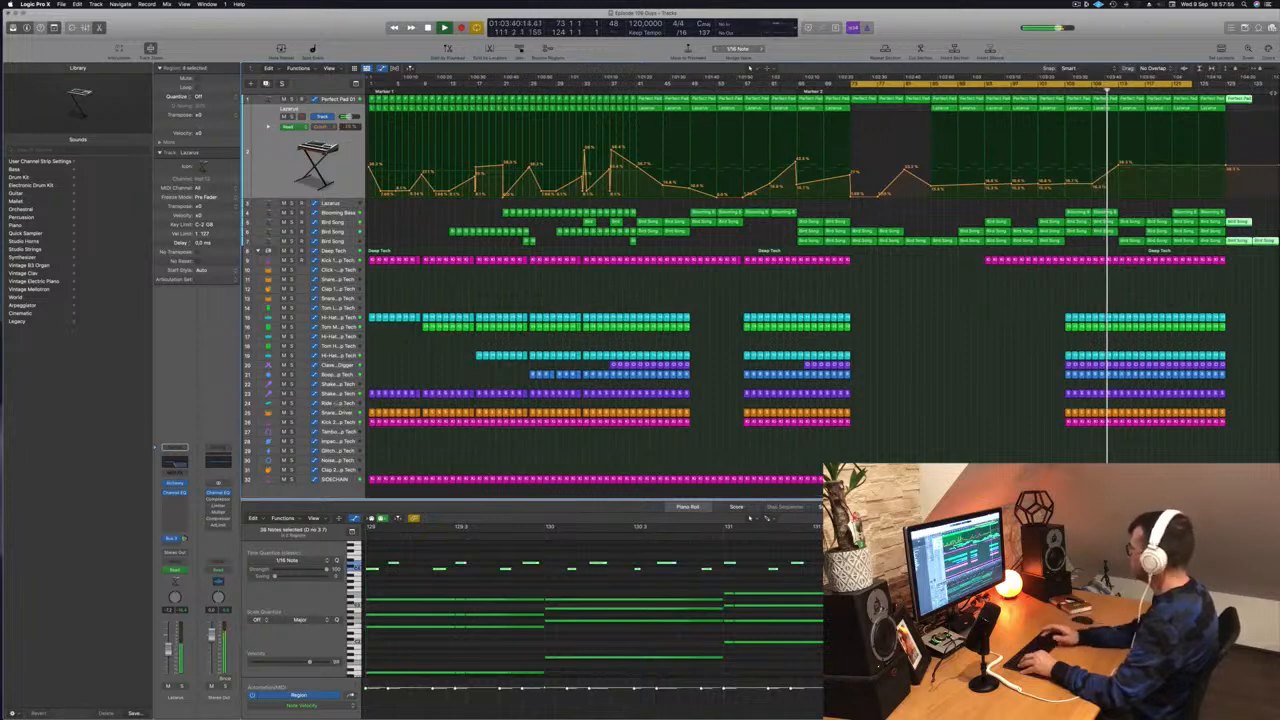
pyautogui.press('Delete')
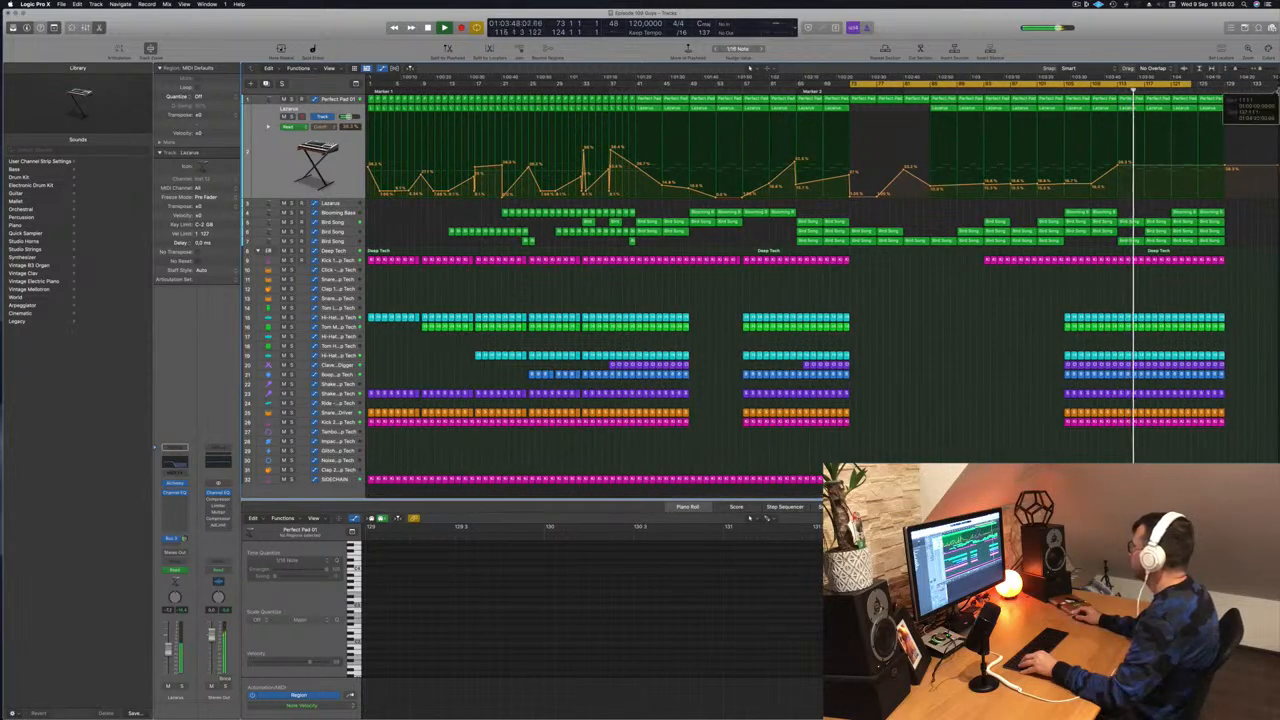
pyautogui.click(1277, 85)
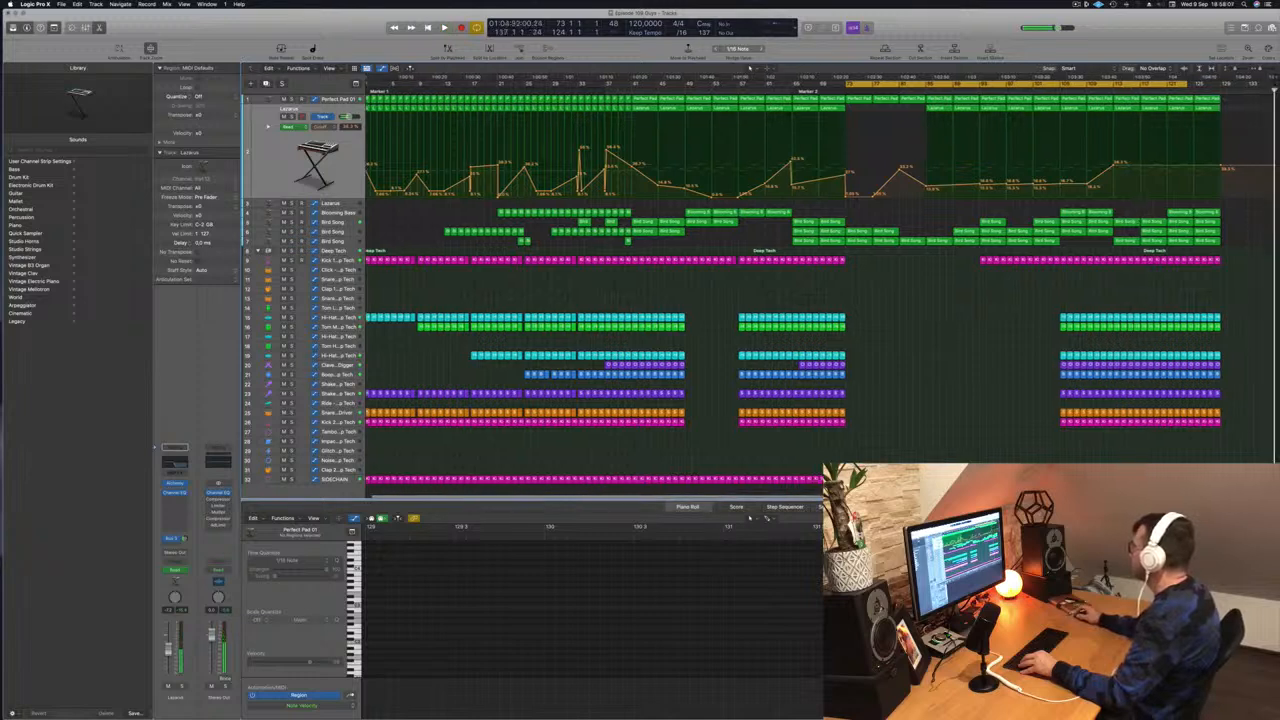
pyautogui.moveTo(1277, 90)
pyautogui.mouseDown()
pyautogui.moveTo(1144, 90)
pyautogui.moveTo(1279, 90)
pyautogui.mouseUp()
pyautogui.hscroll(1, 1200, 254)
pyautogui.hscroll(-1, 1200, 254)
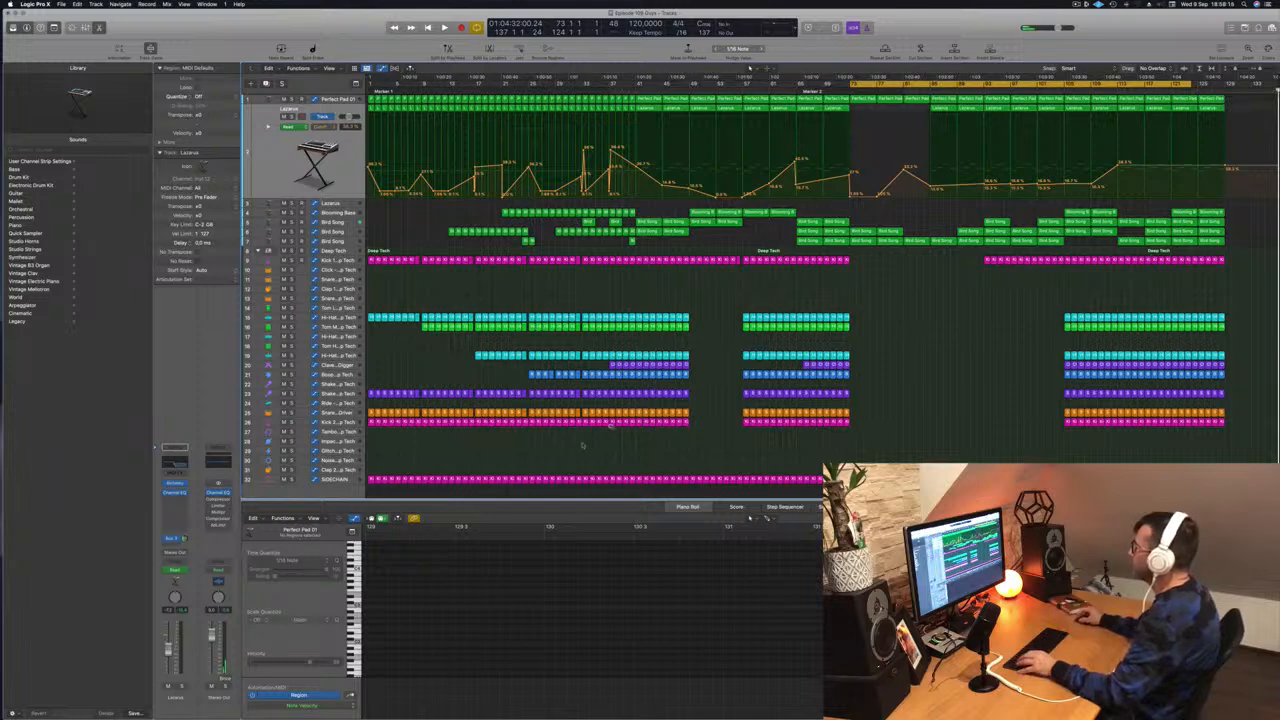
pyautogui.press('space')
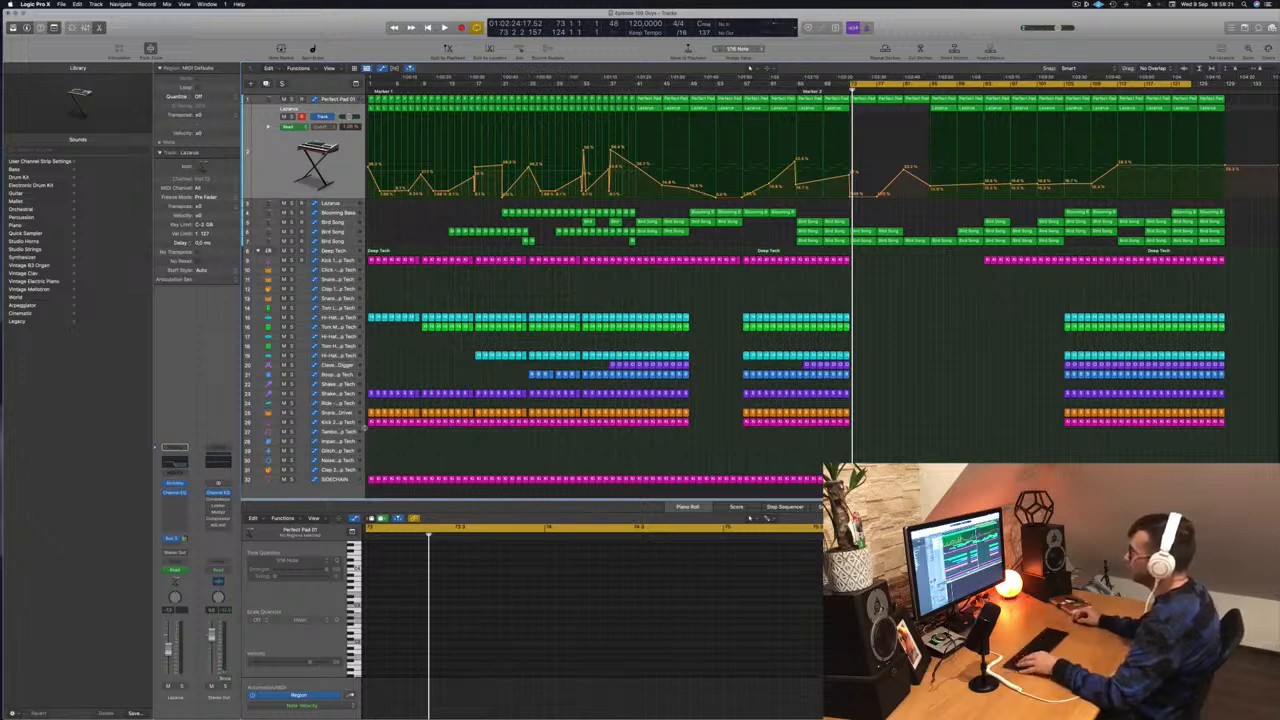
# - Copy the regions of bars 1 to 33 on all tracks above SIDECHAIN to bar 129, including their automation
pyautogui.moveTo(369, 432); pyautogui.dragTo(584, 90)
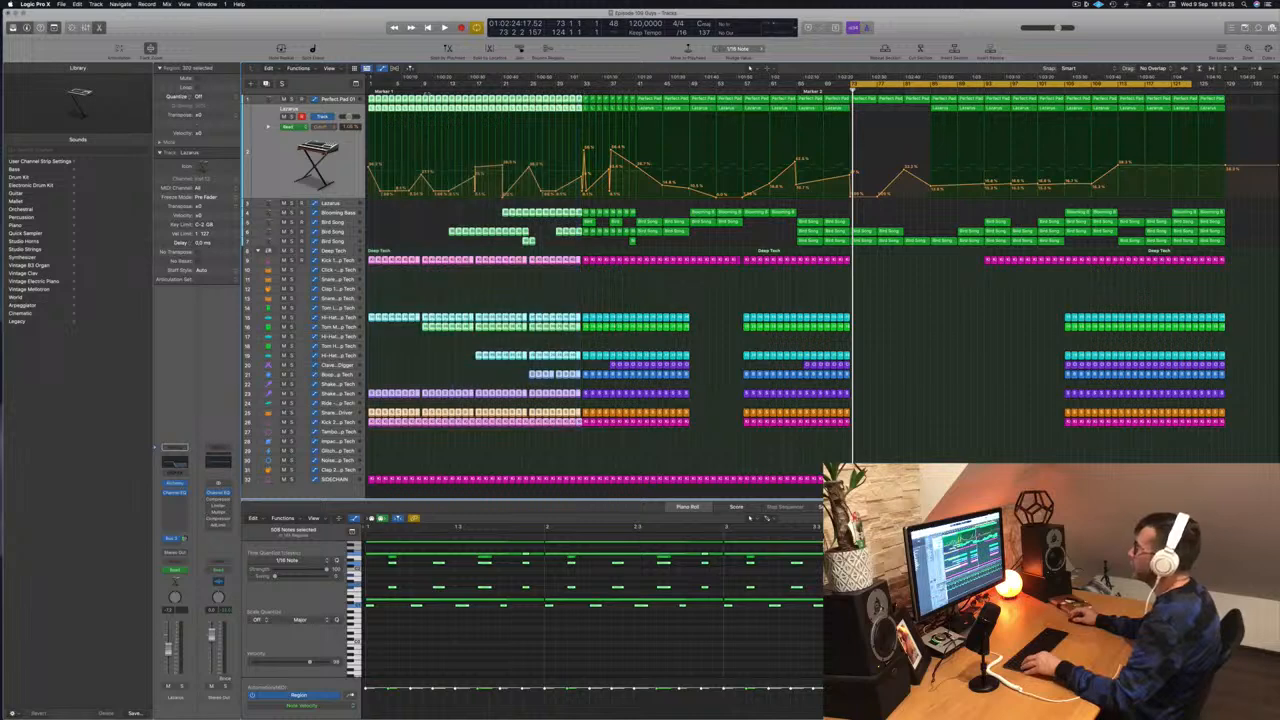
pyautogui.moveTo(710, 124); pyautogui.dragTo(1232, 106)
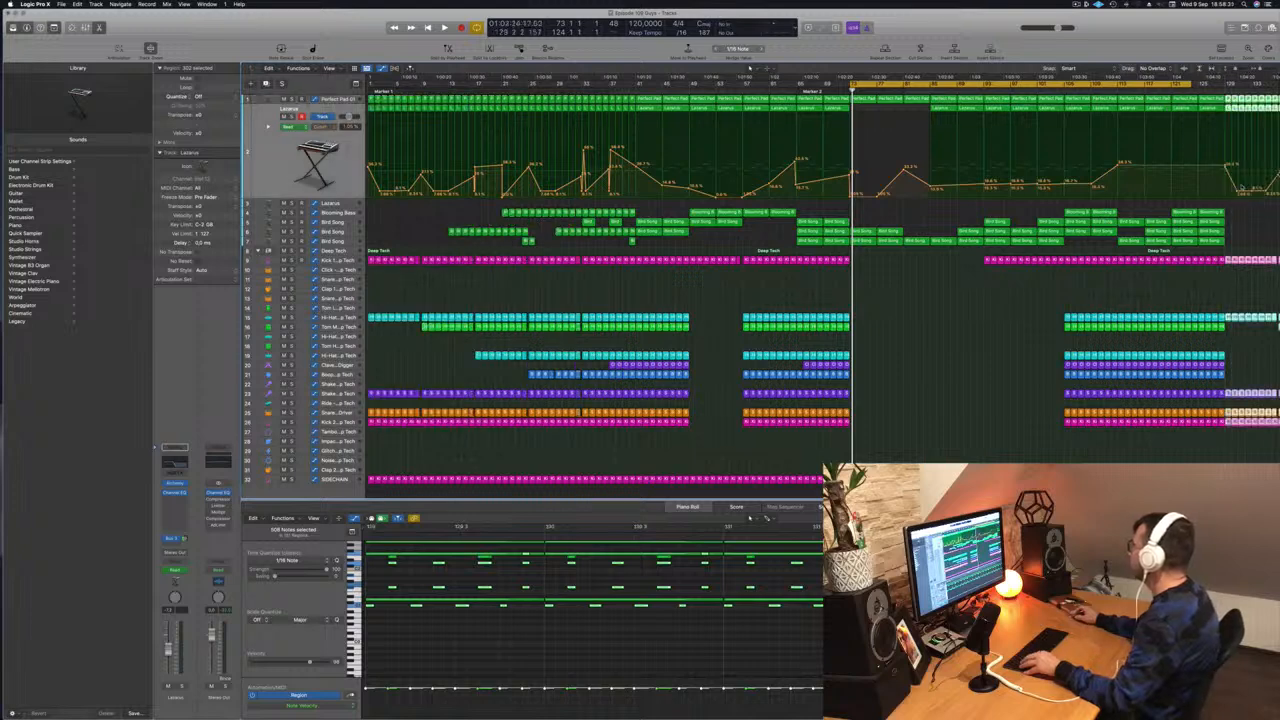
pyautogui.hscroll(4, 1245, 201)
pyautogui.hscroll(-2, 1238, 198)
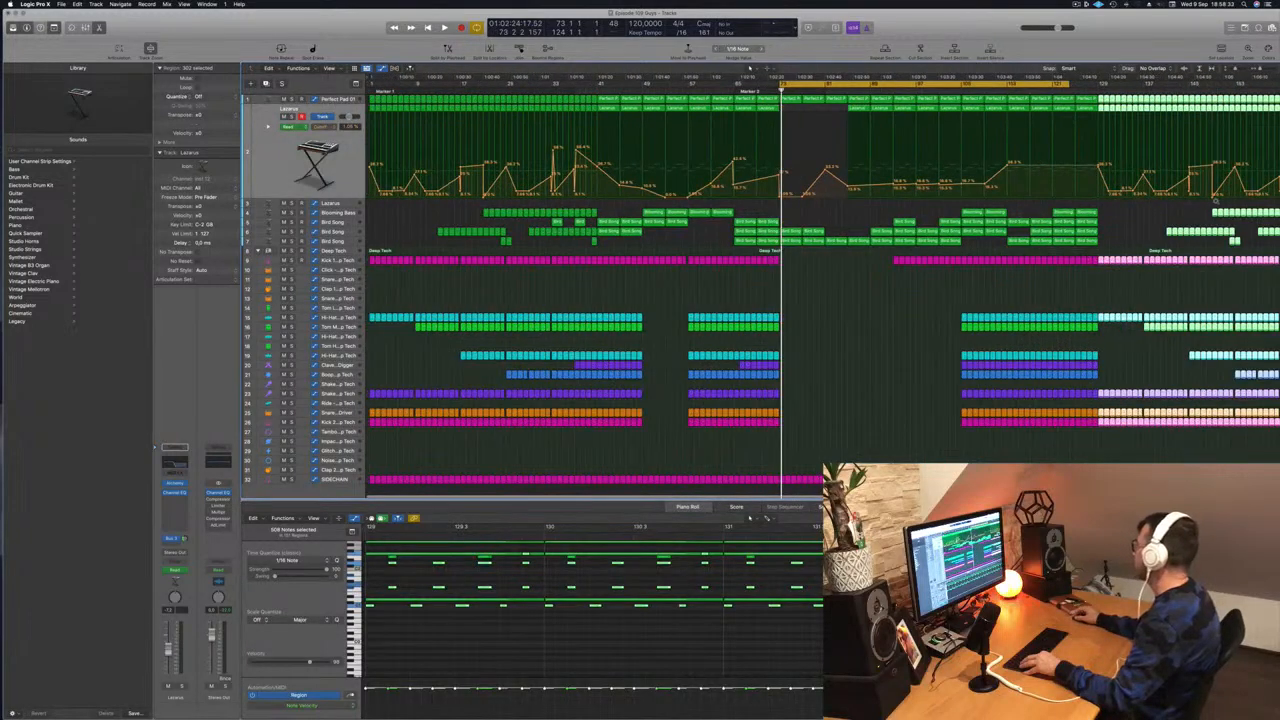
pyautogui.hscroll(1, 1162, 202)
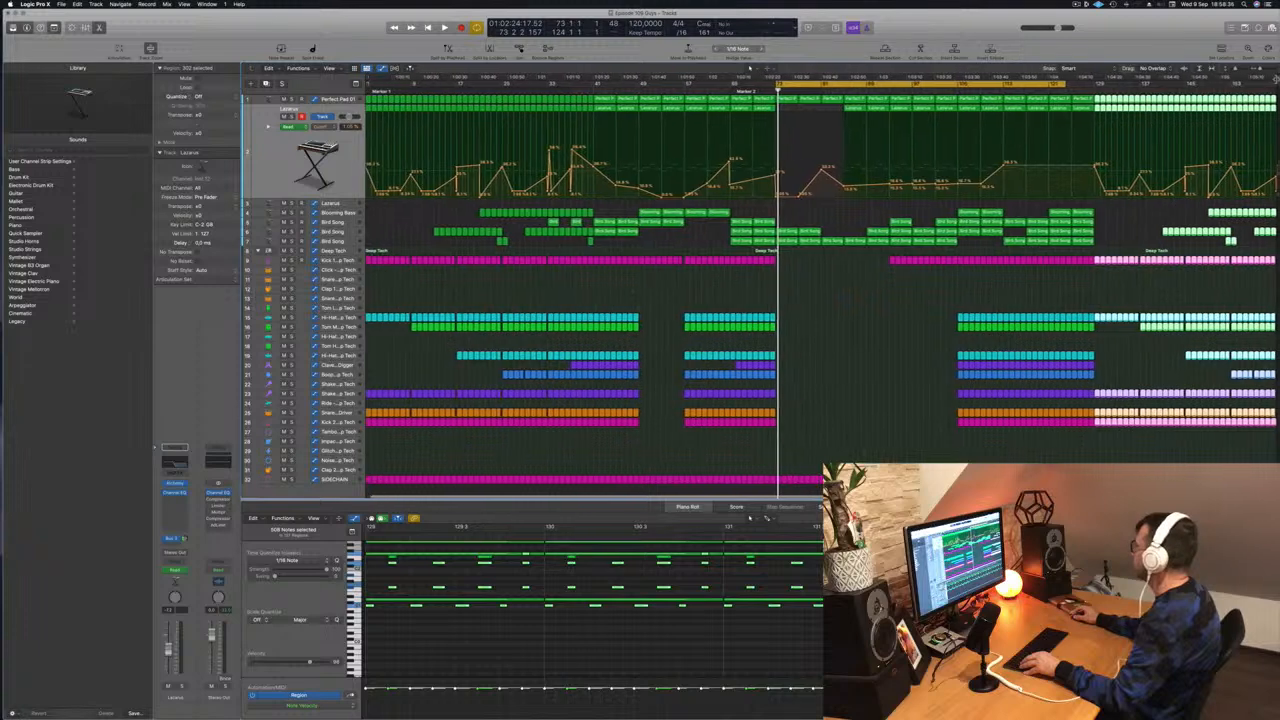
pyautogui.moveTo(1277, 84); pyautogui.dragTo(1277, 84)
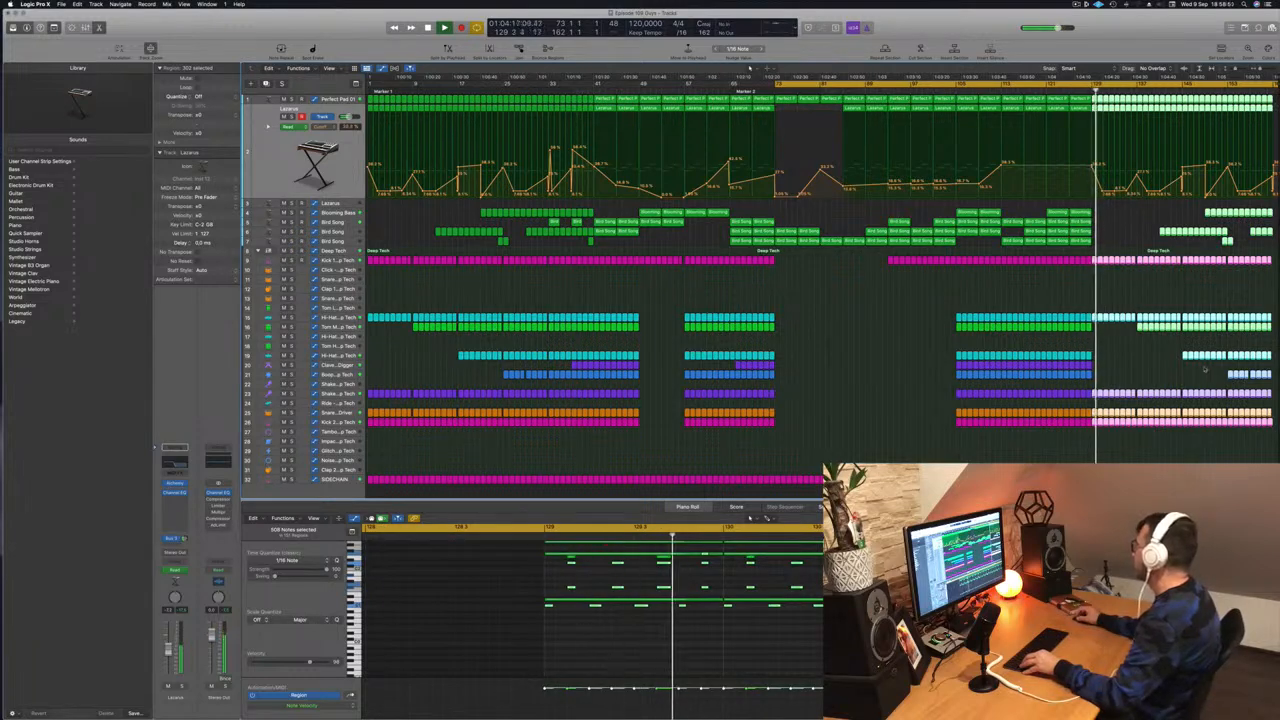
# - Copy Blooming Bass regions back to bar 129 and repeat them to fill the gap before the existing bass regions
pyautogui.moveTo(1183, 209); pyautogui.dragTo(1104, 216)
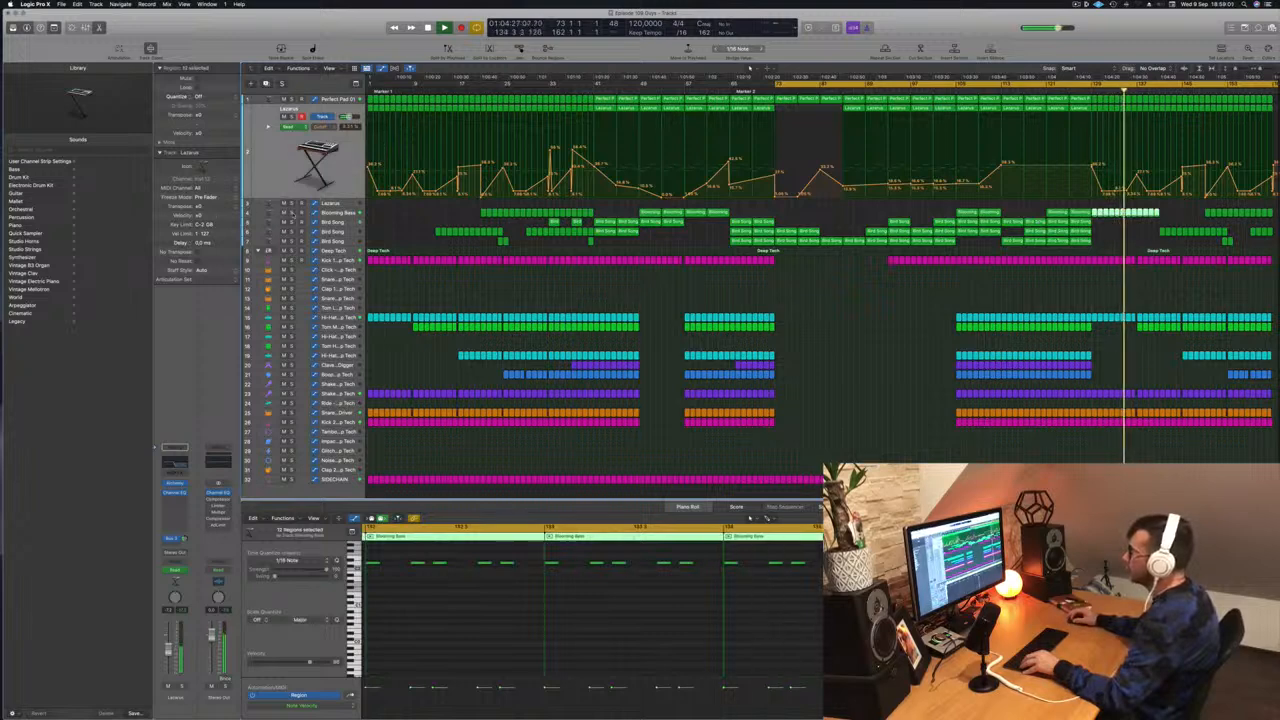
pyautogui.hotkey('ctrl', 's')
pyautogui.hotkey('ctrl', 's')
pyautogui.moveTo(1178, 209)
pyautogui.mouseDown()
pyautogui.moveTo(1095, 214)
pyautogui.moveTo(1162, 217)
pyautogui.mouseUp()
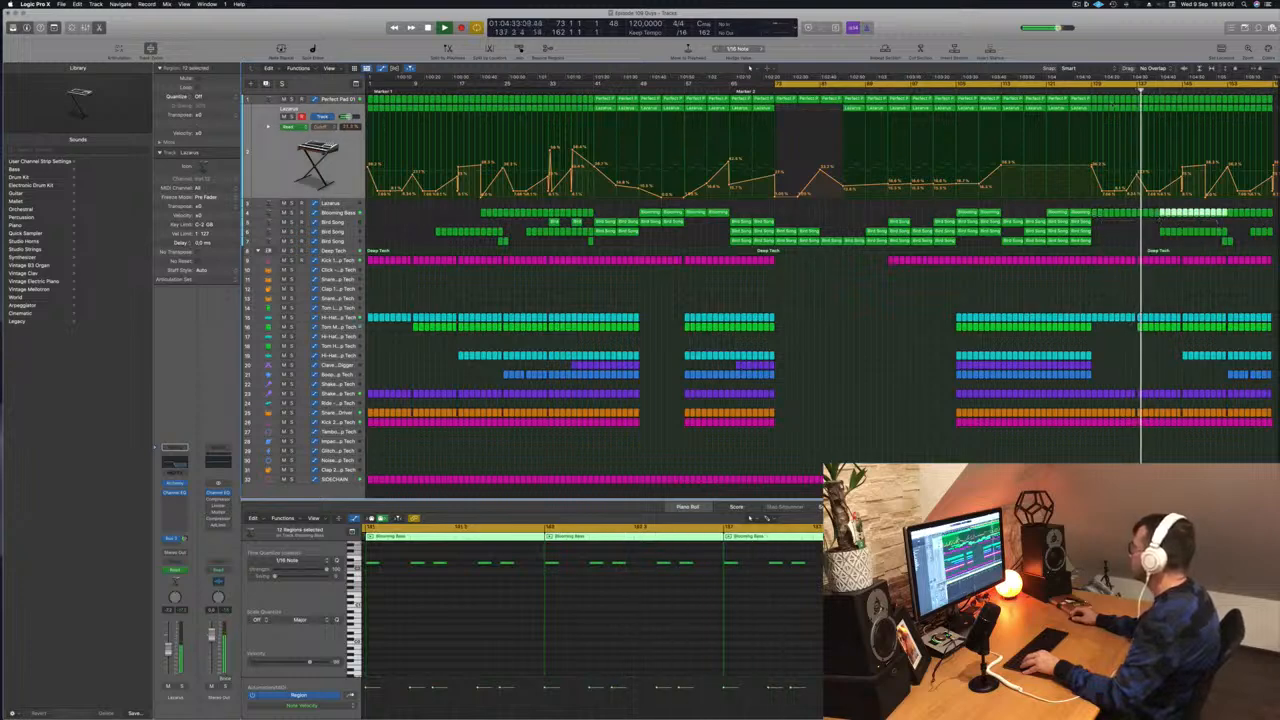
# - Fill the empty stretches from bar 129 on the Tom, second Hi-Hat, Clave and neighbouring percussion tracks with copied regions
pyautogui.click(1072, 88)
pyautogui.moveTo(1131, 324); pyautogui.dragTo(1082, 340)
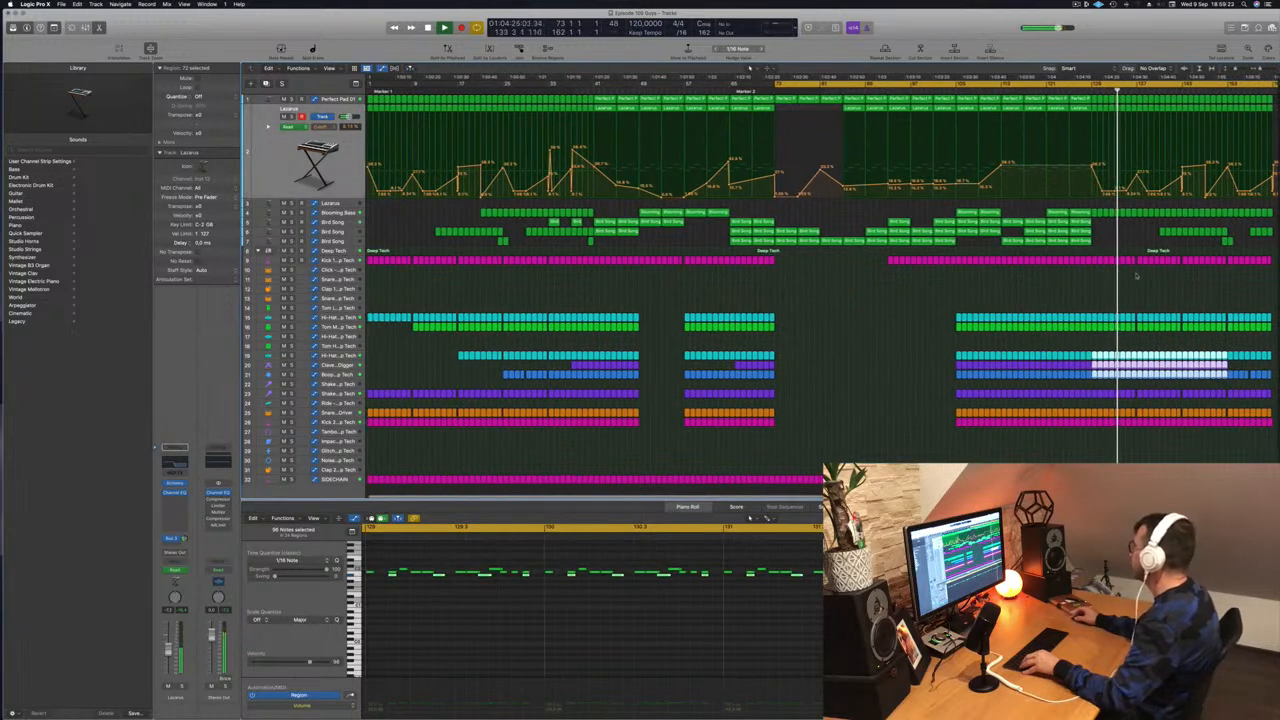
pyautogui.click(1138, 281)
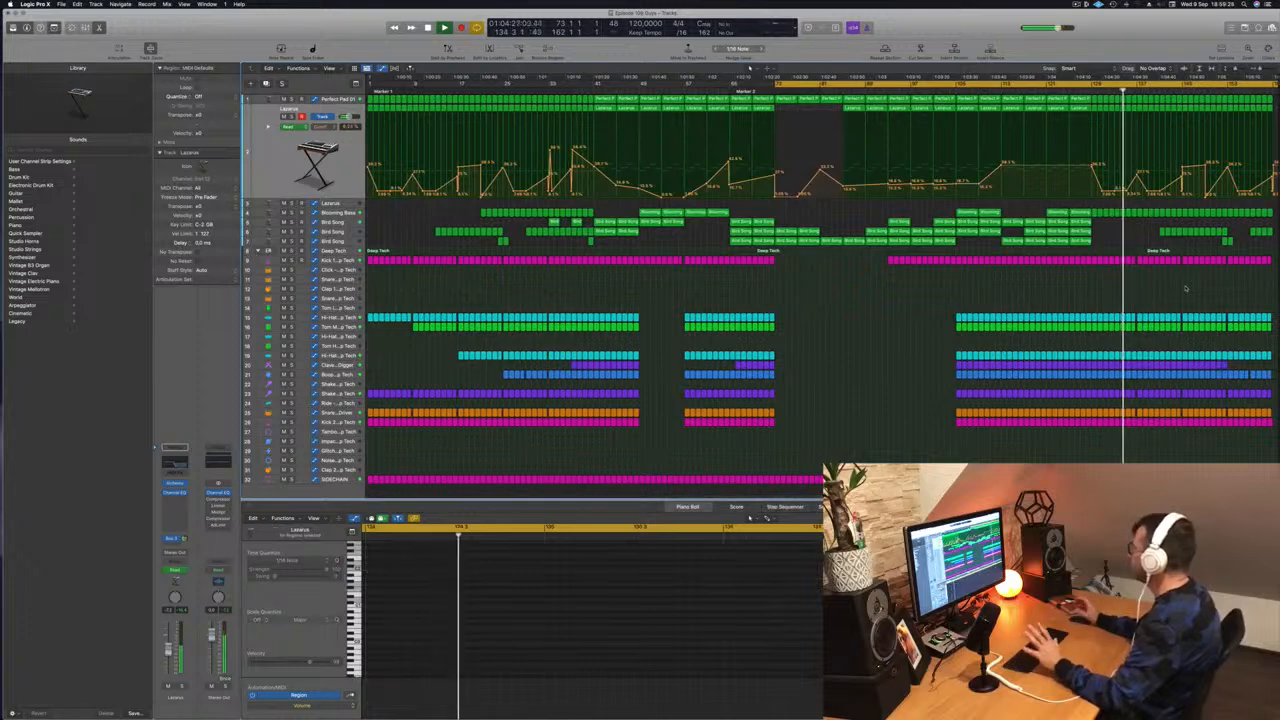